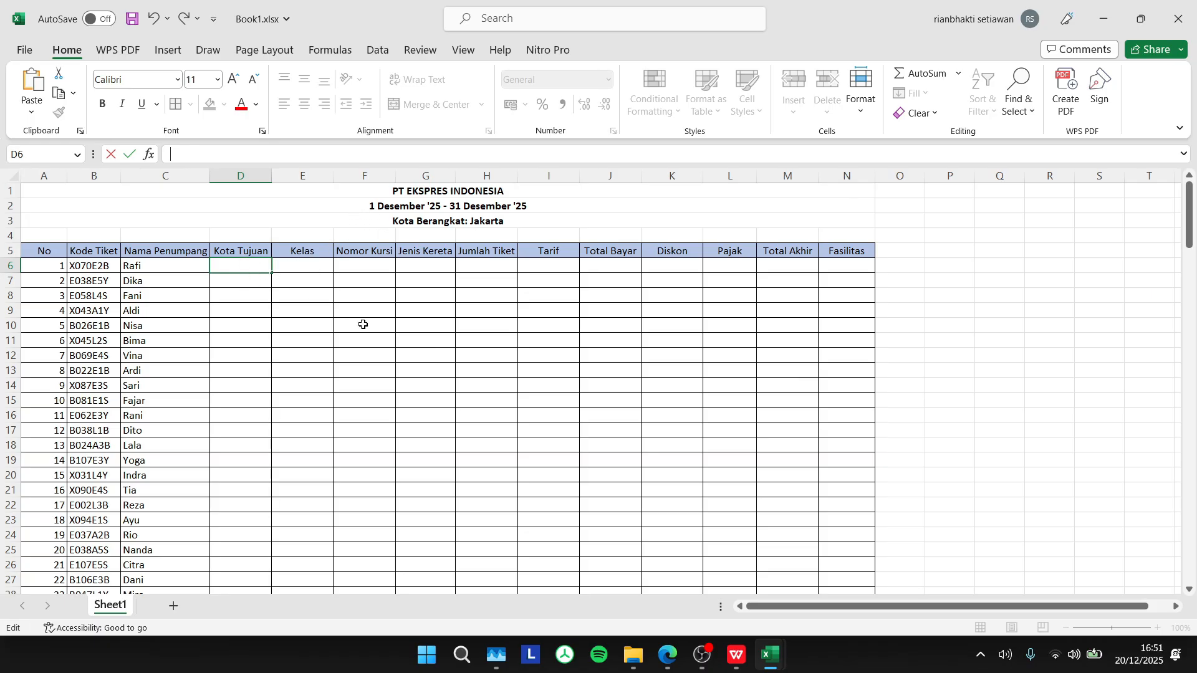
Step: Look through the passenger rows of the ticket table and return to its header row
{"action": "scroll", "coordinate": [405, 337], "scroll_direction": "down", "scroll_amount": 20}
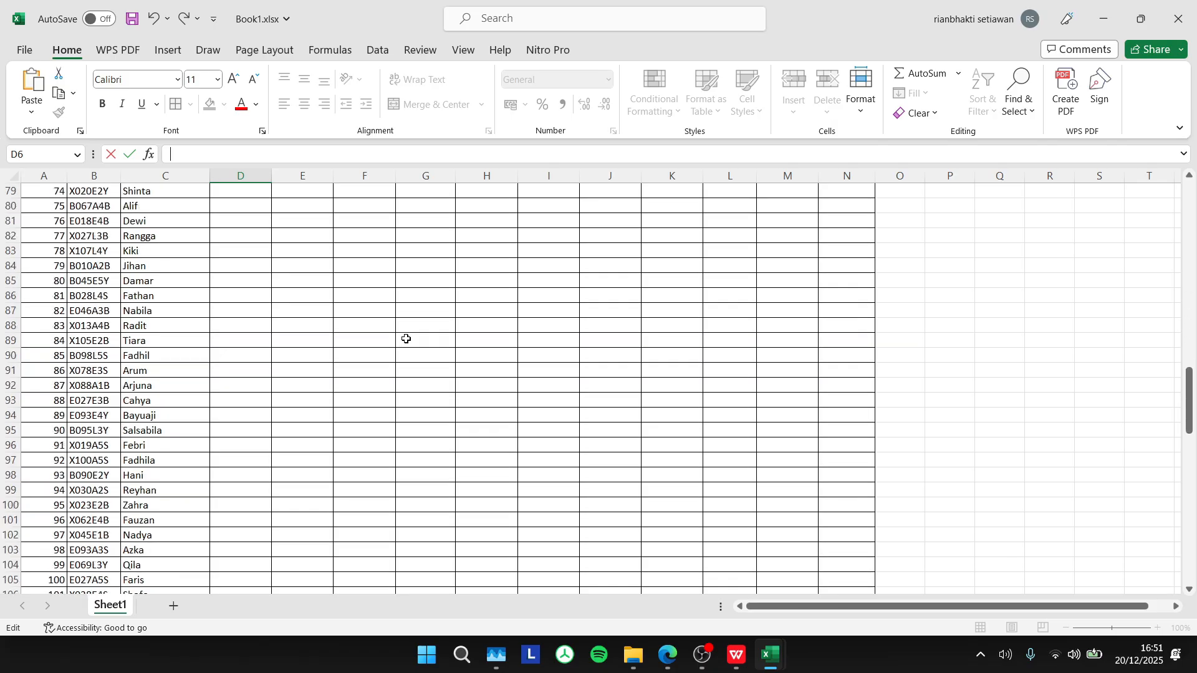
{"action": "scroll", "coordinate": [406, 339], "scroll_direction": "down", "scroll_amount": 5}
{"action": "scroll", "coordinate": [406, 338], "scroll_direction": "up", "scroll_amount": 3}
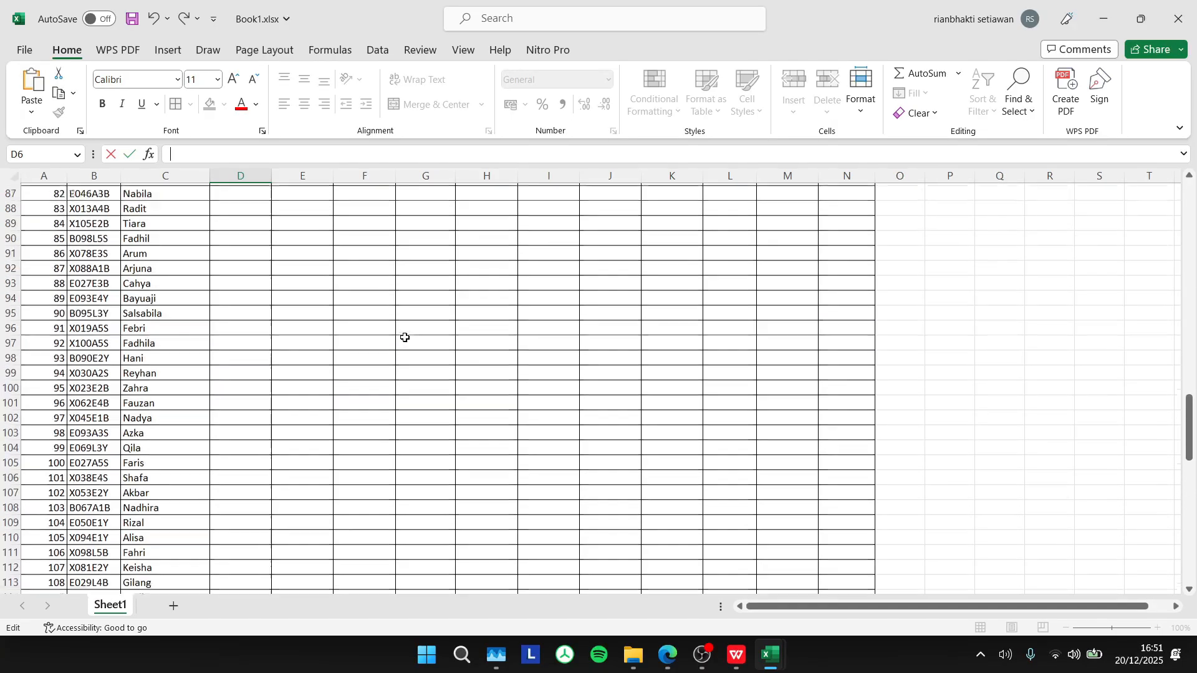
{"action": "scroll", "coordinate": [405, 338], "scroll_direction": "up", "scroll_amount": 19}
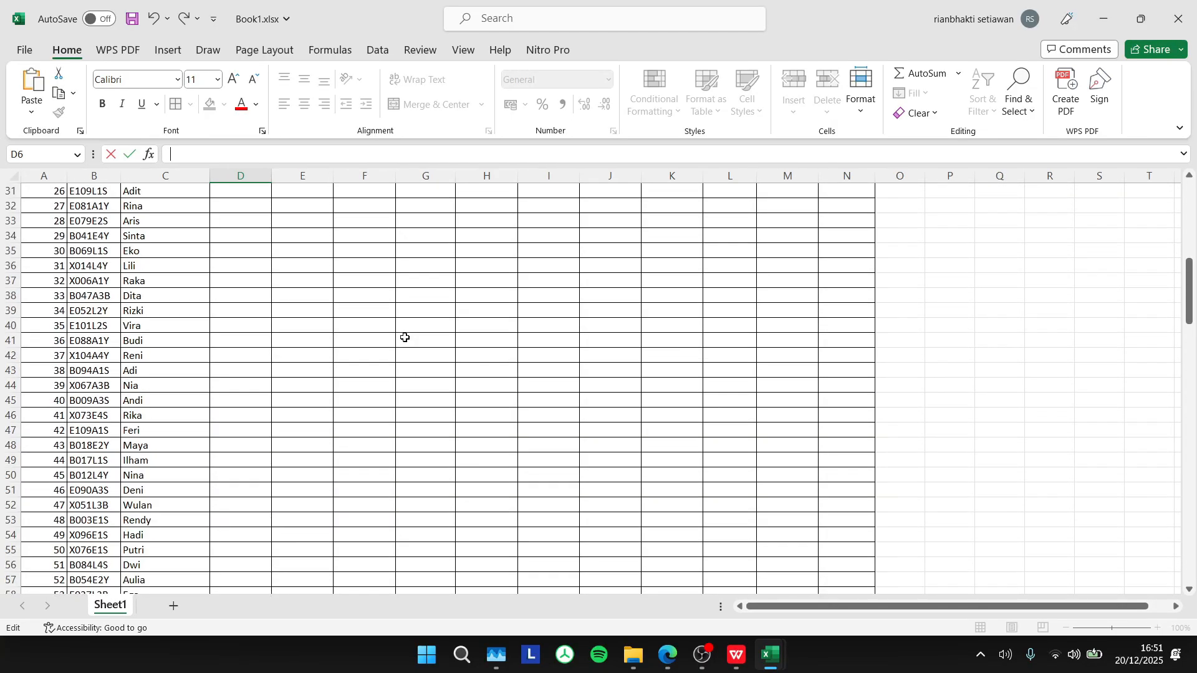
{"action": "scroll", "coordinate": [405, 338], "scroll_direction": "up", "scroll_amount": 10}
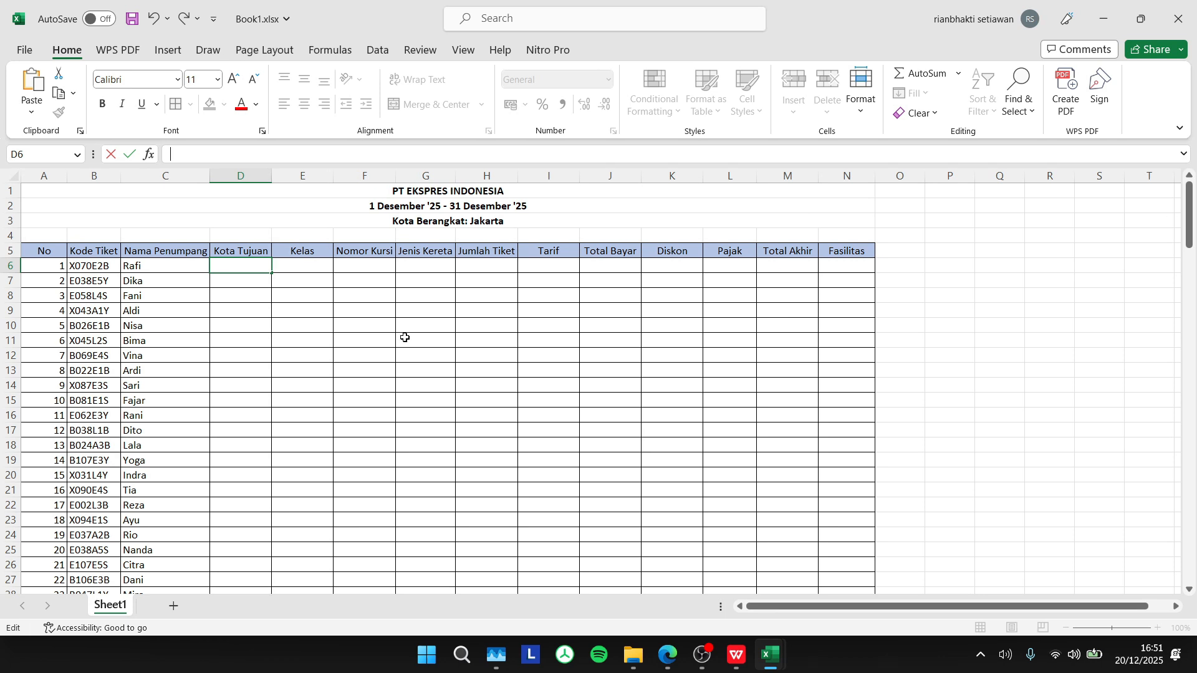
Step: Examine the fare table below the passenger list, covering its Kode, Kelas and Jenis Kereta headings and the fares in C160:E162
{"action": "scroll", "coordinate": [405, 337], "scroll_direction": "down", "scroll_amount": 20}
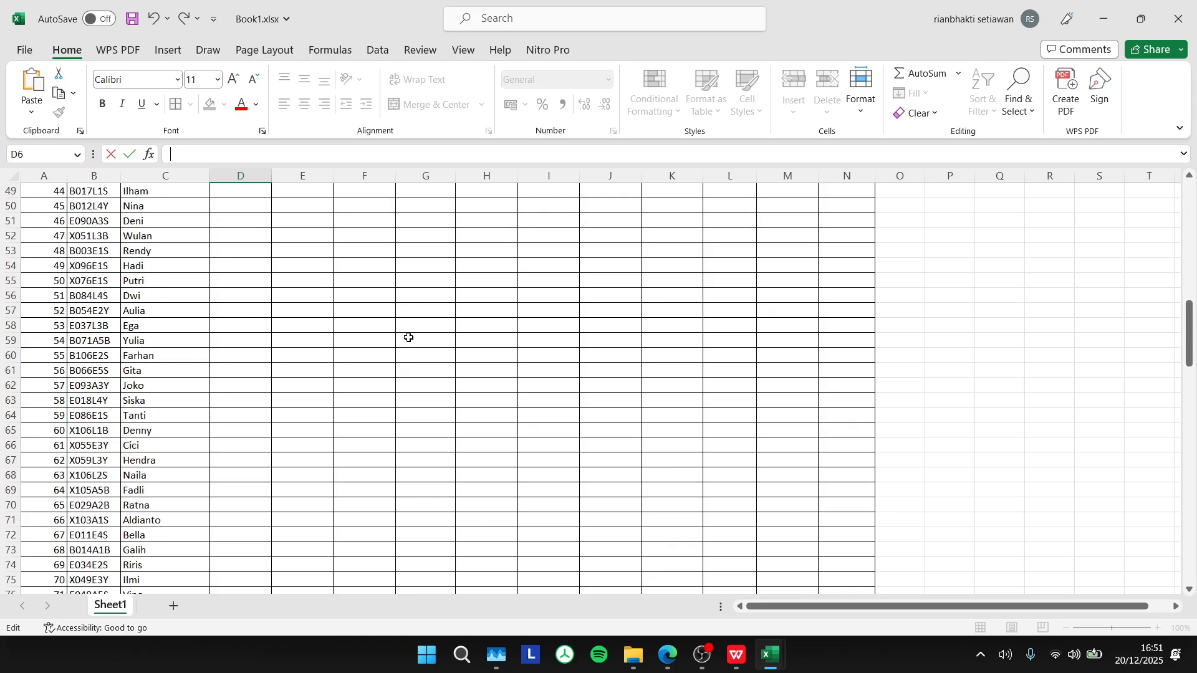
{"action": "scroll", "coordinate": [409, 337], "scroll_direction": "down", "scroll_amount": 20}
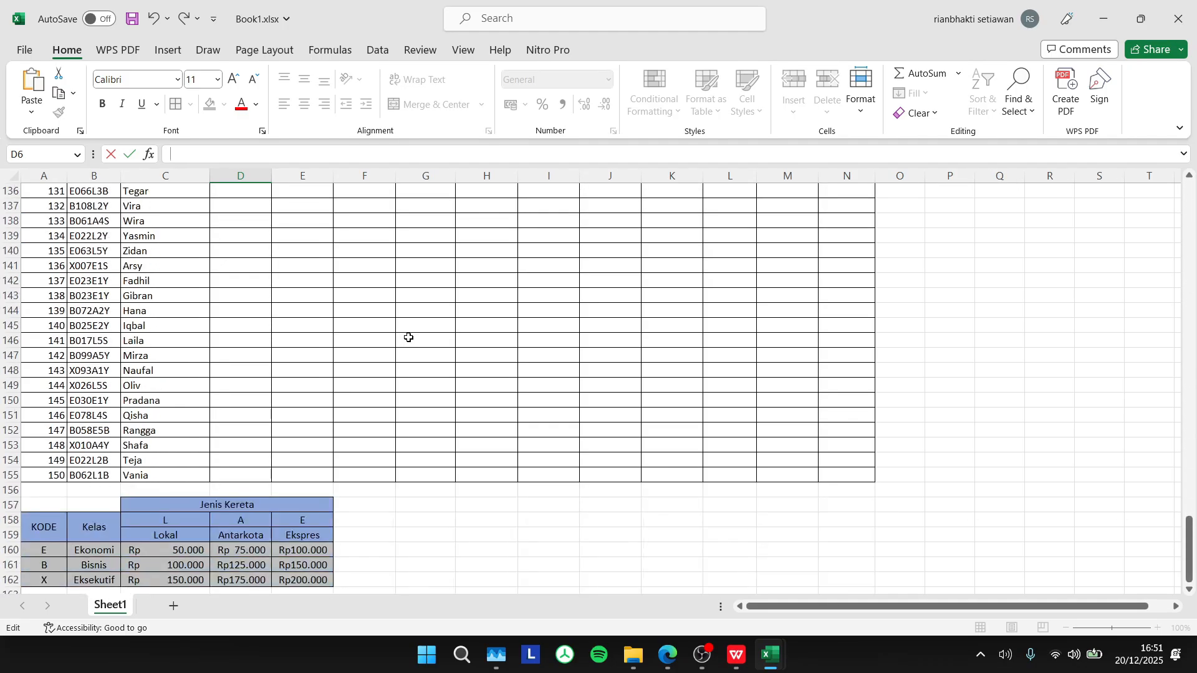
{"action": "scroll", "coordinate": [408, 337], "scroll_direction": "up", "scroll_amount": 1}
{"action": "left_click_drag", "start_coordinate": [46, 331], "coordinate": [273, 395]}
{"action": "left_click", "coordinate": [411, 414]}
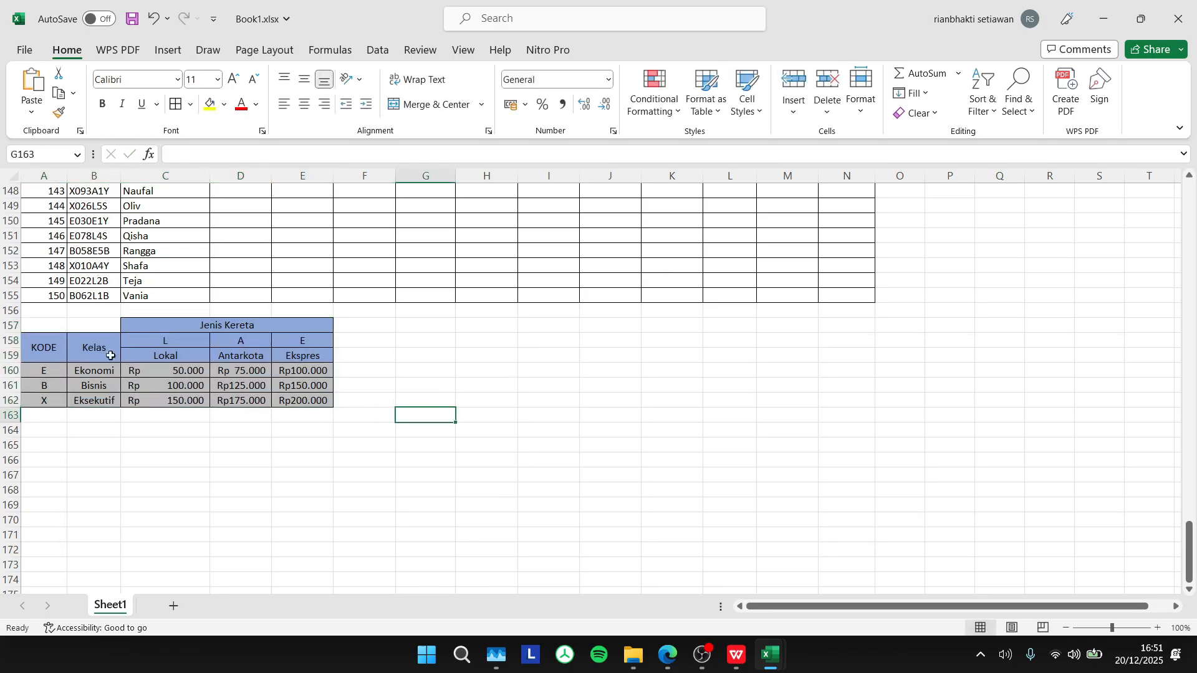
{"action": "left_click", "coordinate": [45, 357]}
{"action": "left_click", "coordinate": [82, 347]}
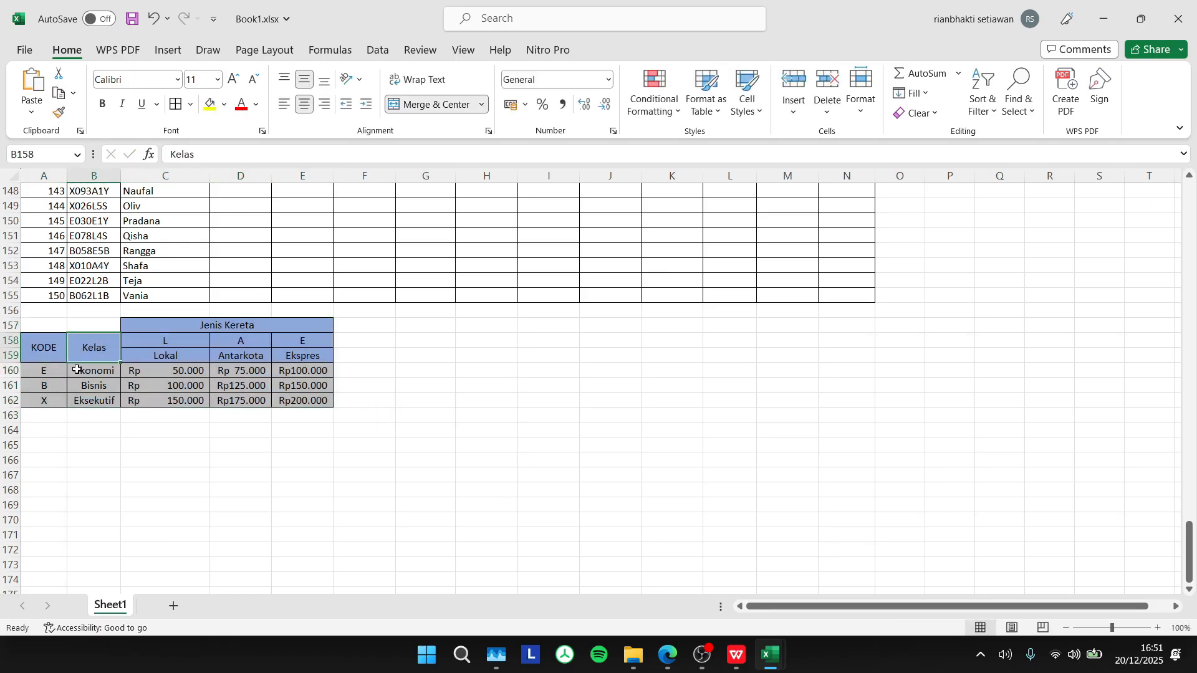
{"action": "left_click_drag", "start_coordinate": [185, 330], "coordinate": [252, 354]}
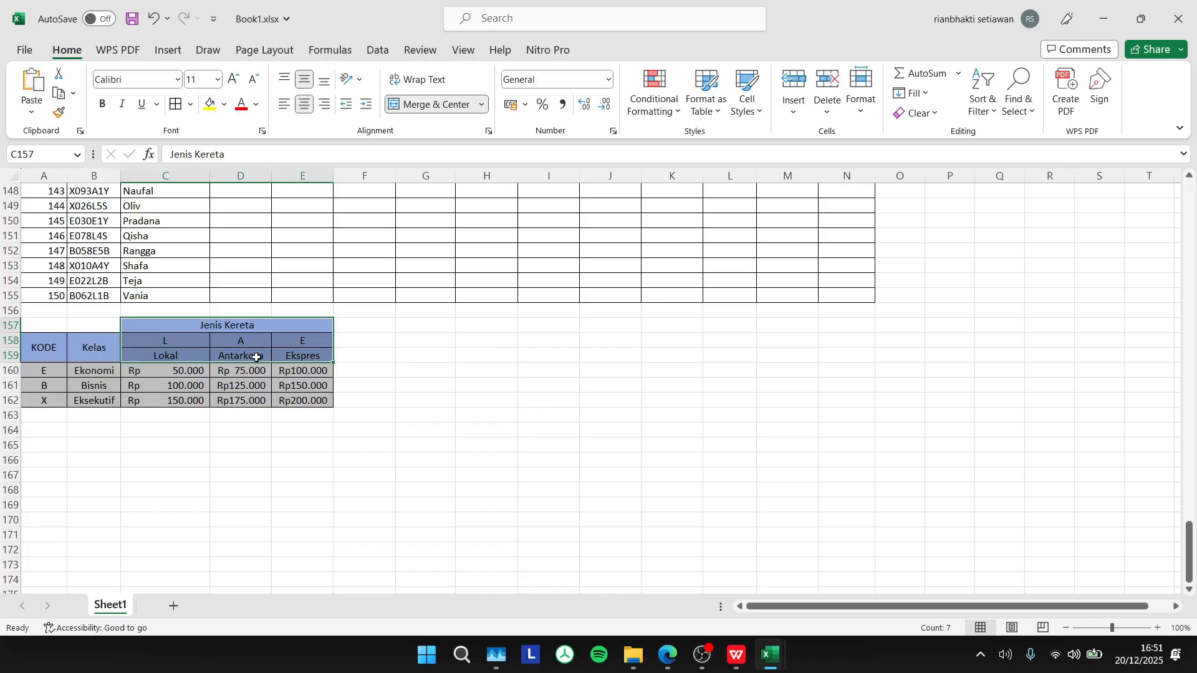
{"action": "left_click", "coordinate": [398, 385]}
{"action": "left_click_drag", "start_coordinate": [144, 369], "coordinate": [321, 403]}
{"action": "scroll", "coordinate": [375, 385], "scroll_direction": "up", "scroll_amount": 4}
{"action": "scroll", "coordinate": [375, 384], "scroll_direction": "down", "scroll_amount": 4}
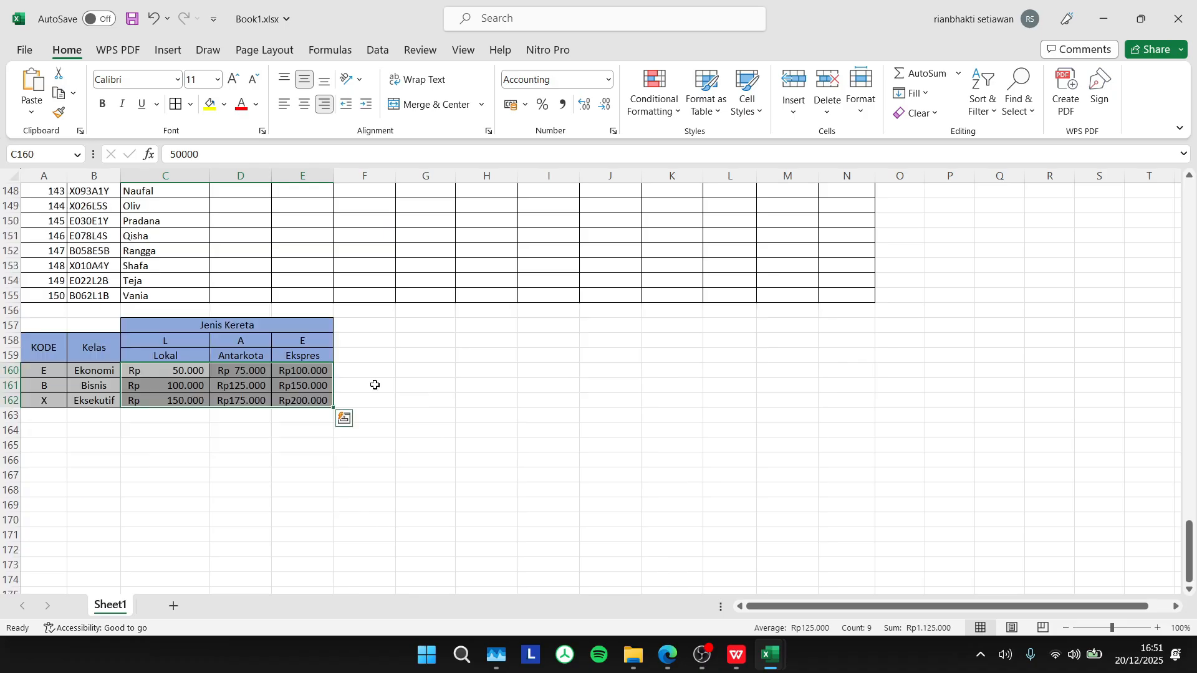
{"action": "scroll", "coordinate": [375, 385], "scroll_direction": "up", "scroll_amount": 4}
{"action": "scroll", "coordinate": [375, 385], "scroll_direction": "up", "scroll_amount": 20}
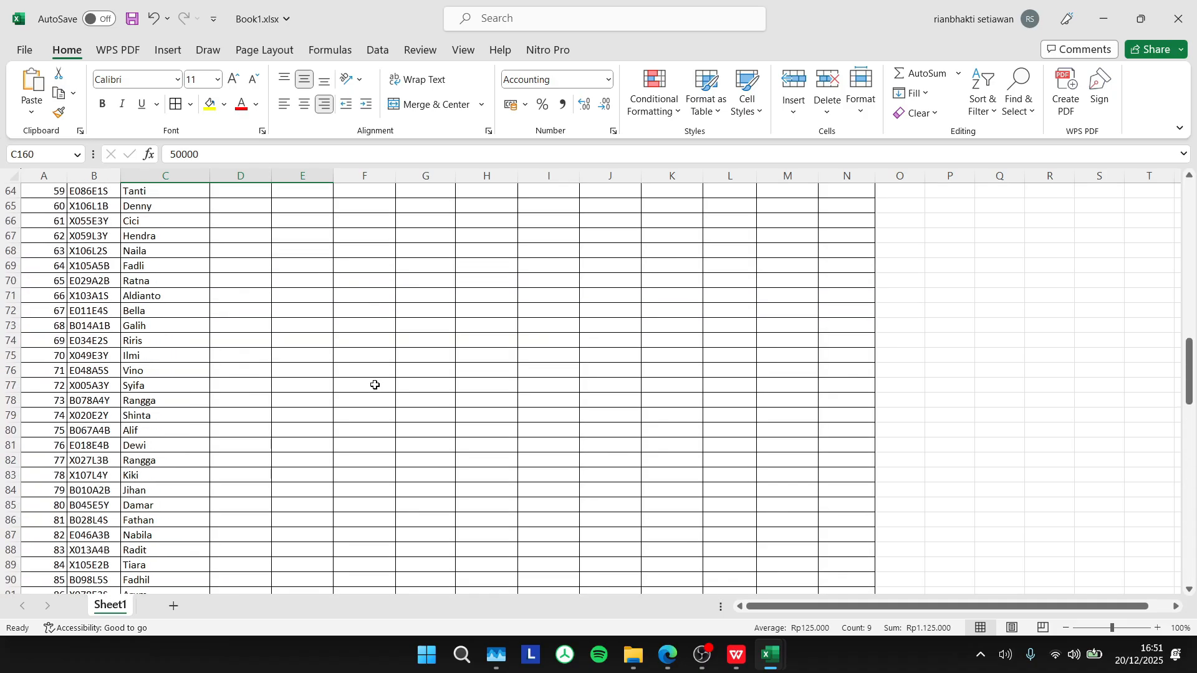
{"action": "scroll", "coordinate": [375, 384], "scroll_direction": "up", "scroll_amount": 9}
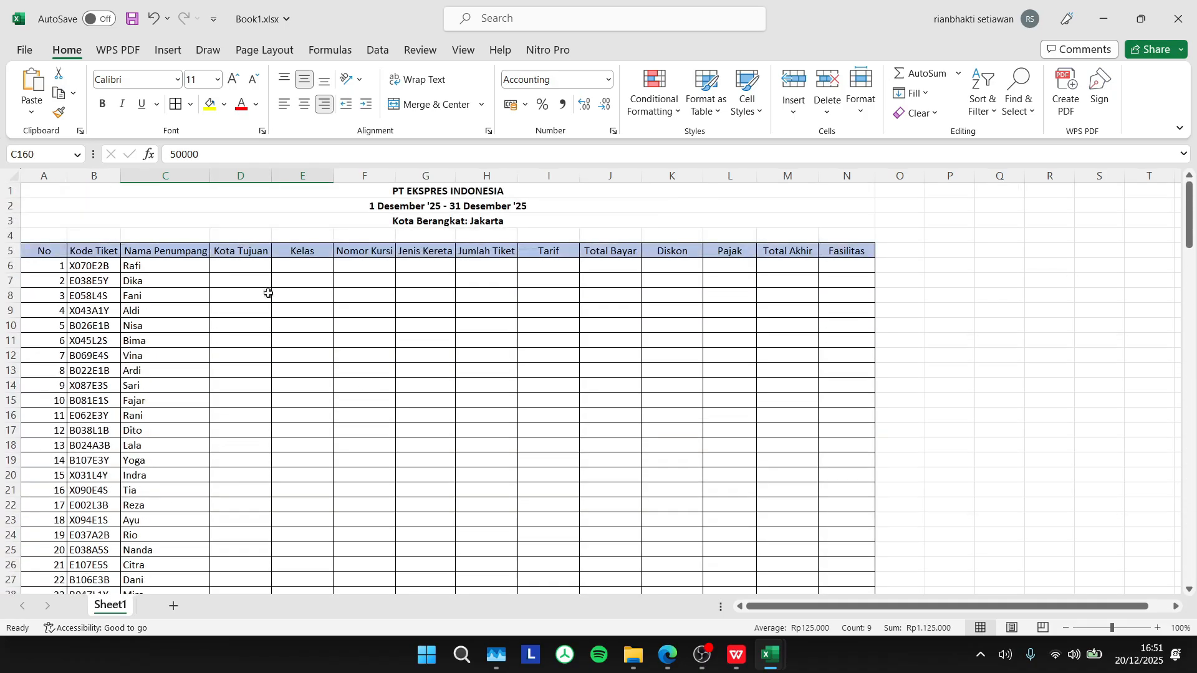
Step: Review the unfilled columns from Kota Tujuan to Fasilitas, ending at cell D6
{"action": "left_click", "coordinate": [232, 268]}
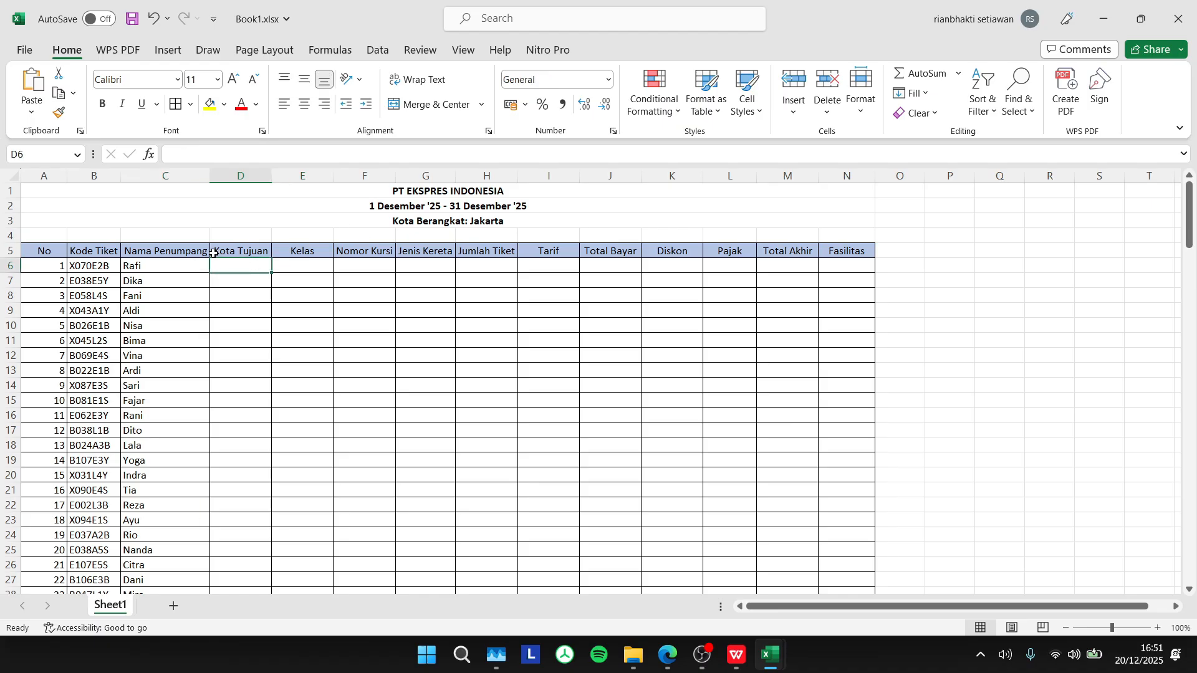
{"action": "left_click_drag", "start_coordinate": [228, 265], "coordinate": [829, 203]}
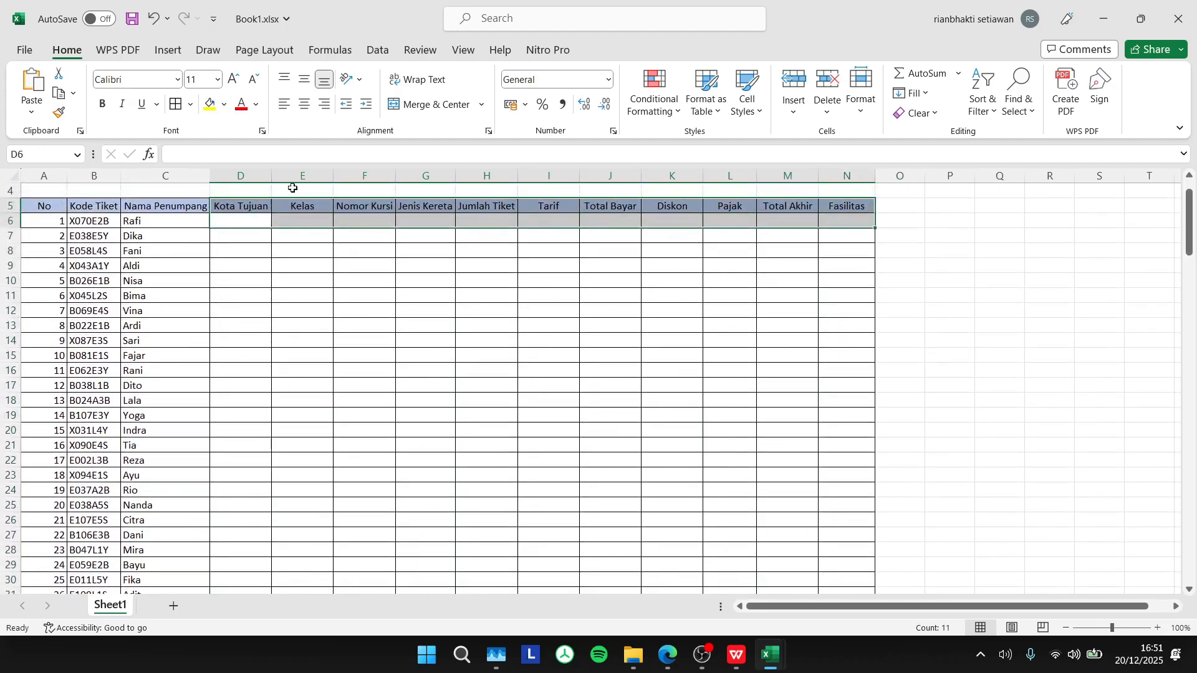
{"action": "left_click", "coordinate": [257, 218]}
{"action": "scroll", "coordinate": [252, 257], "scroll_direction": "up", "scroll_amount": 1}
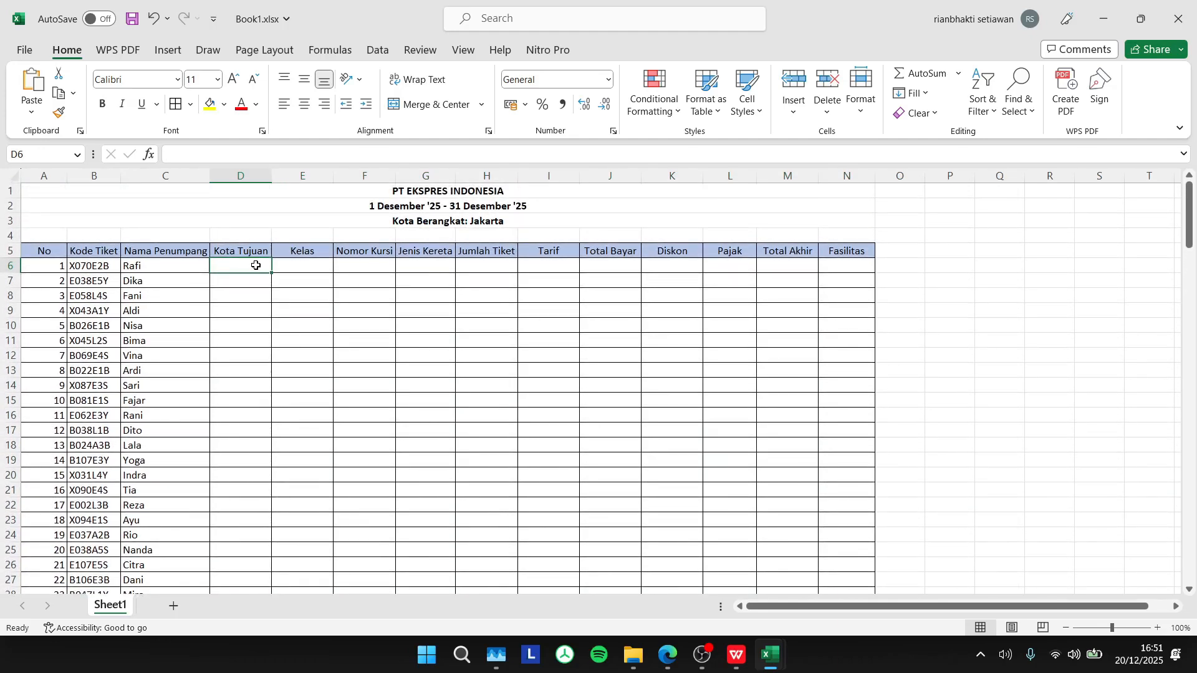
{"action": "left_click", "coordinate": [236, 159]}
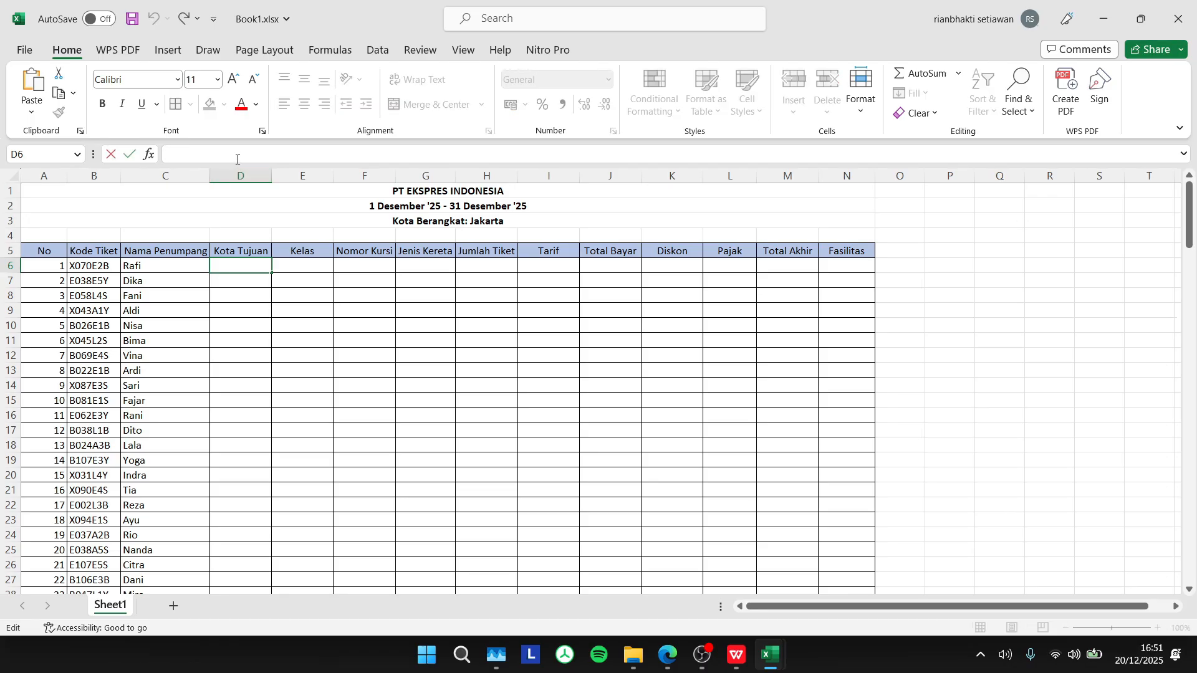
{"action": "type", "text": "="}
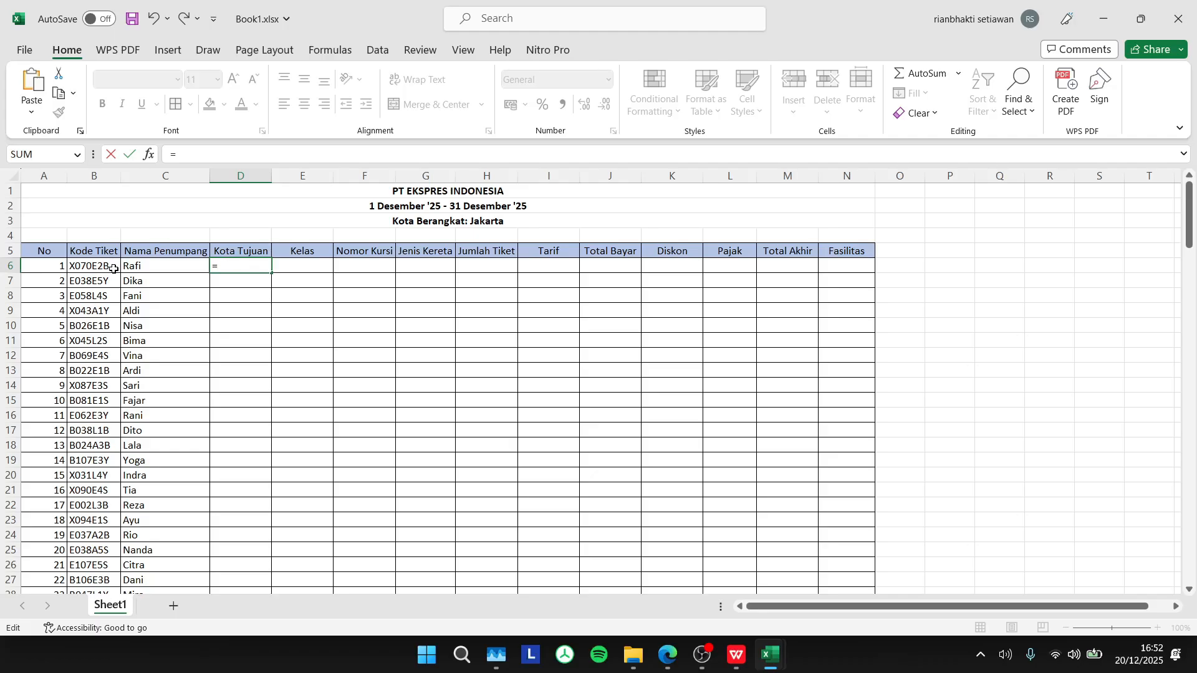
{"action": "left_click", "coordinate": [113, 268]}
{"action": "left_click", "coordinate": [116, 281]}
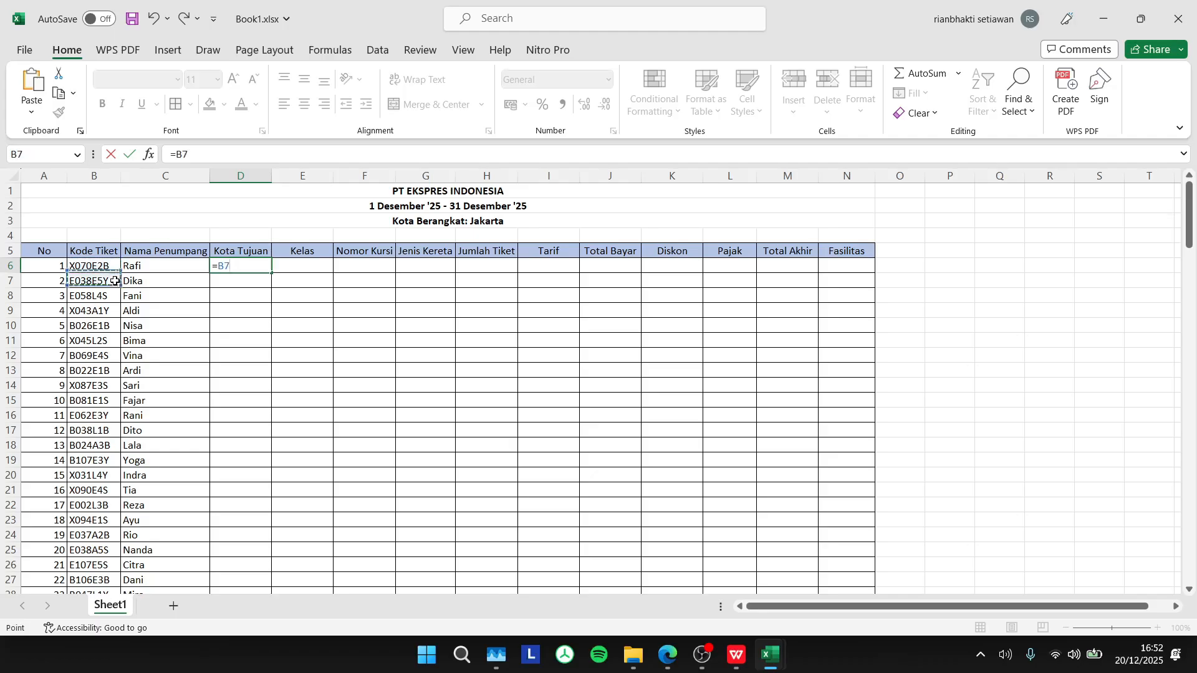
{"action": "left_click", "coordinate": [109, 299]}
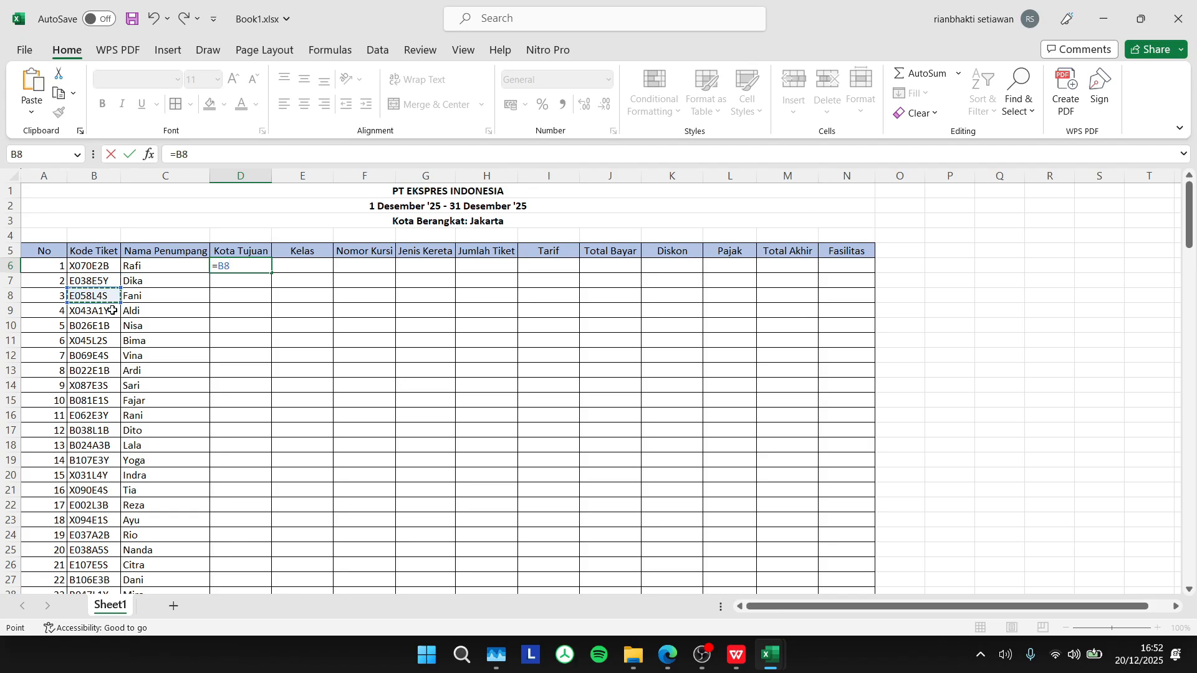
{"action": "left_click", "coordinate": [116, 266]}
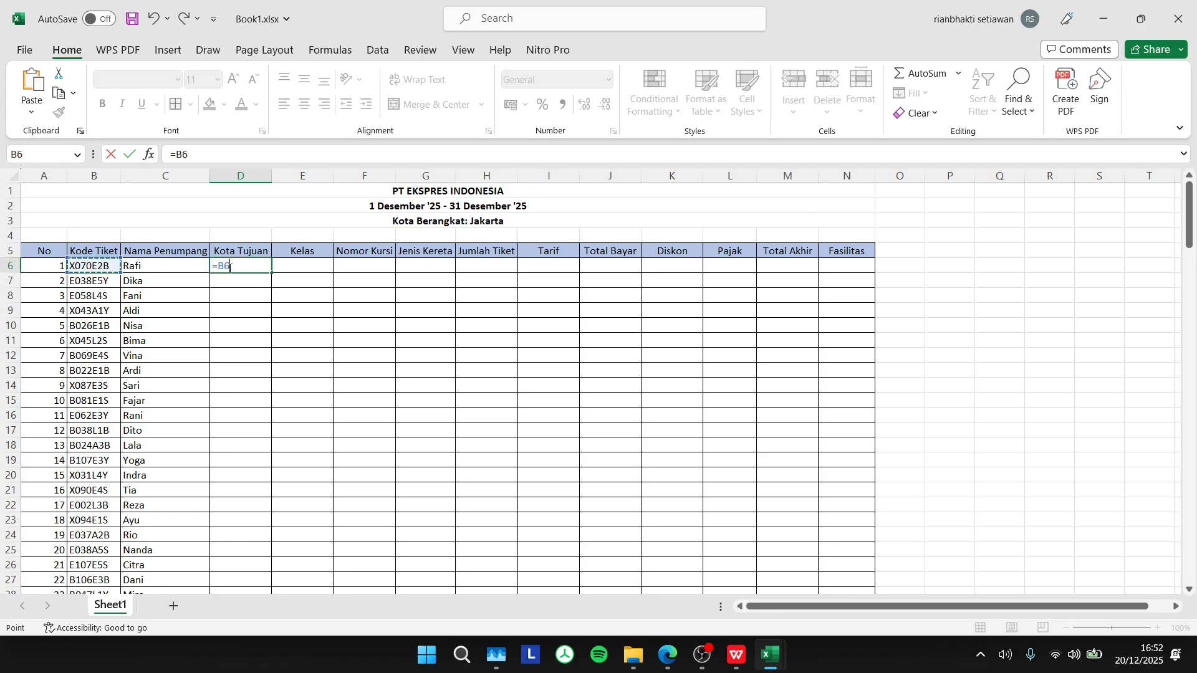
{"action": "left_click", "coordinate": [233, 267]}
{"action": "key", "text": "BackSpace"}
{"action": "key", "text": "BackSpace"}
{"action": "key", "text": "BackSpace"}
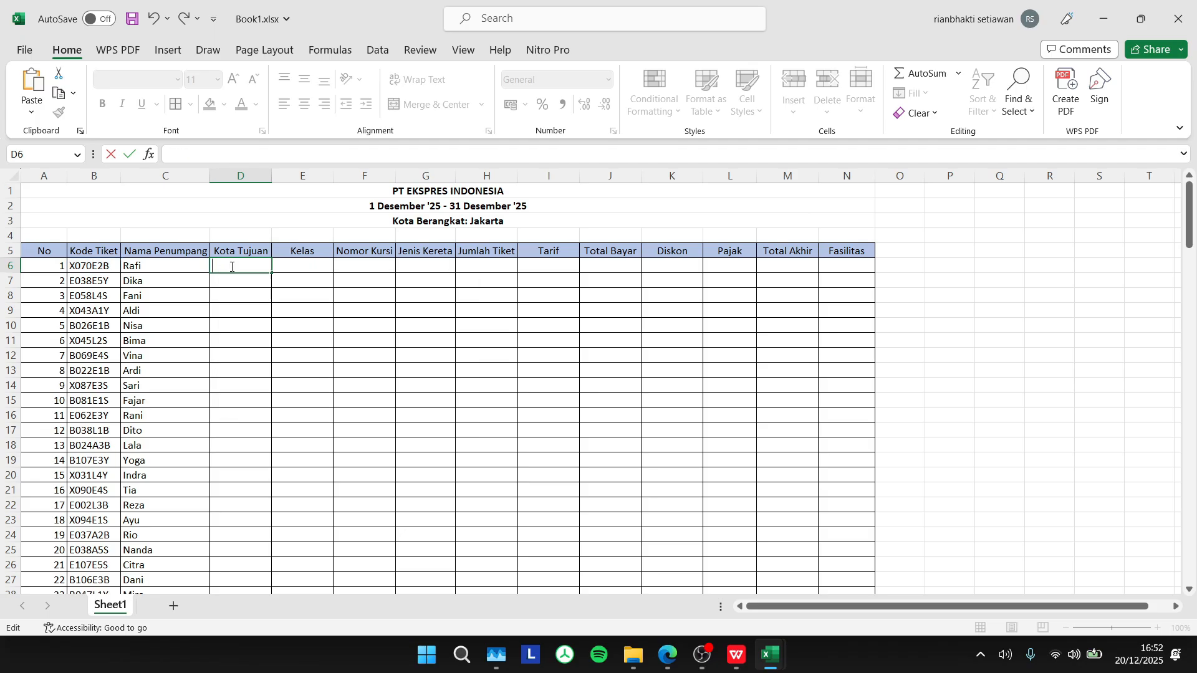
Step: Begin the Kota Tujuan formula in D6 with =IF(RIGHT
{"action": "type", "text": "=IF("}
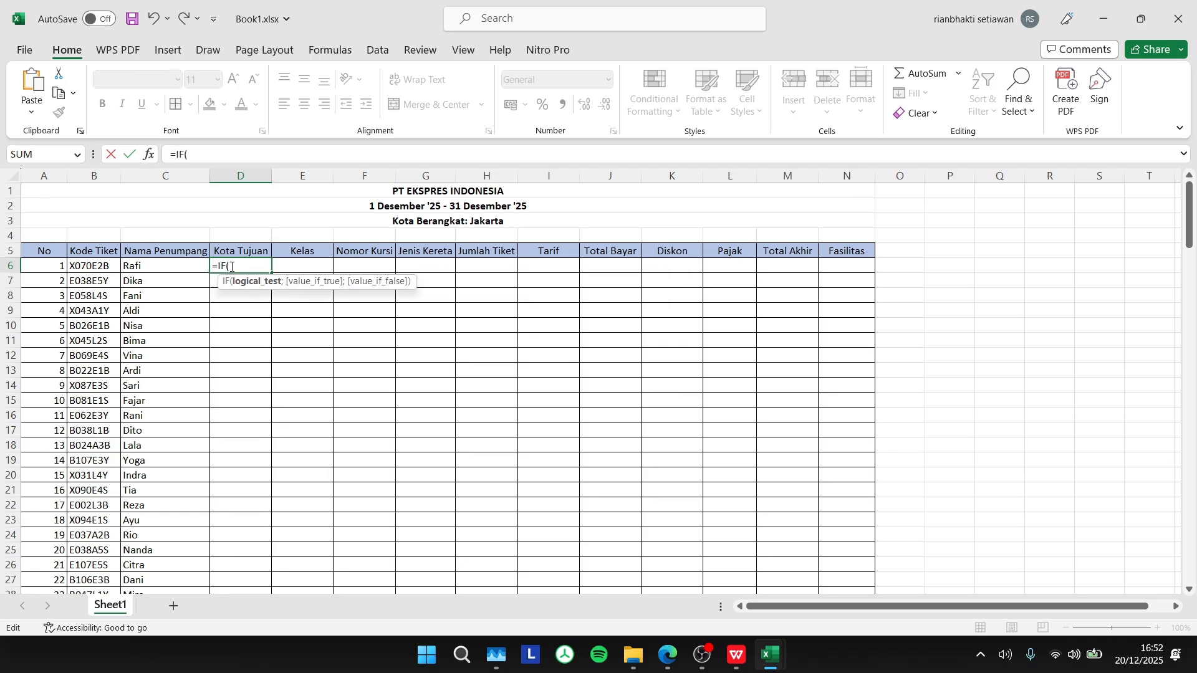
{"action": "type", "text": "RIGHT"}
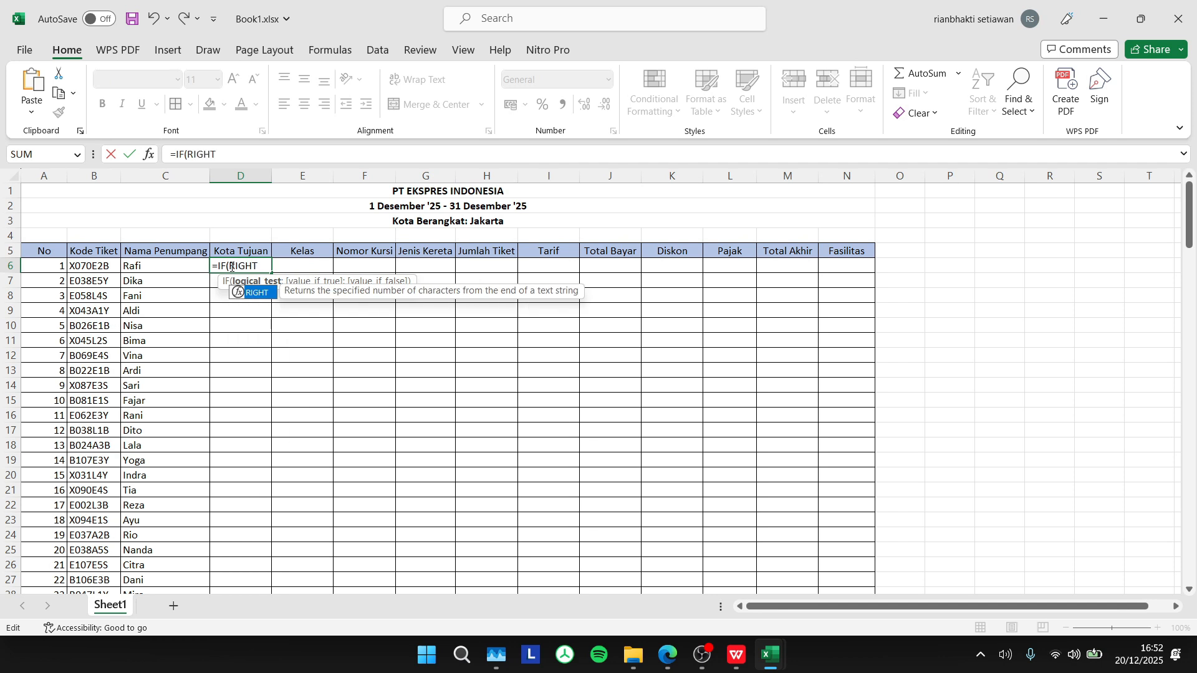
{"action": "type", "text": ";1"}
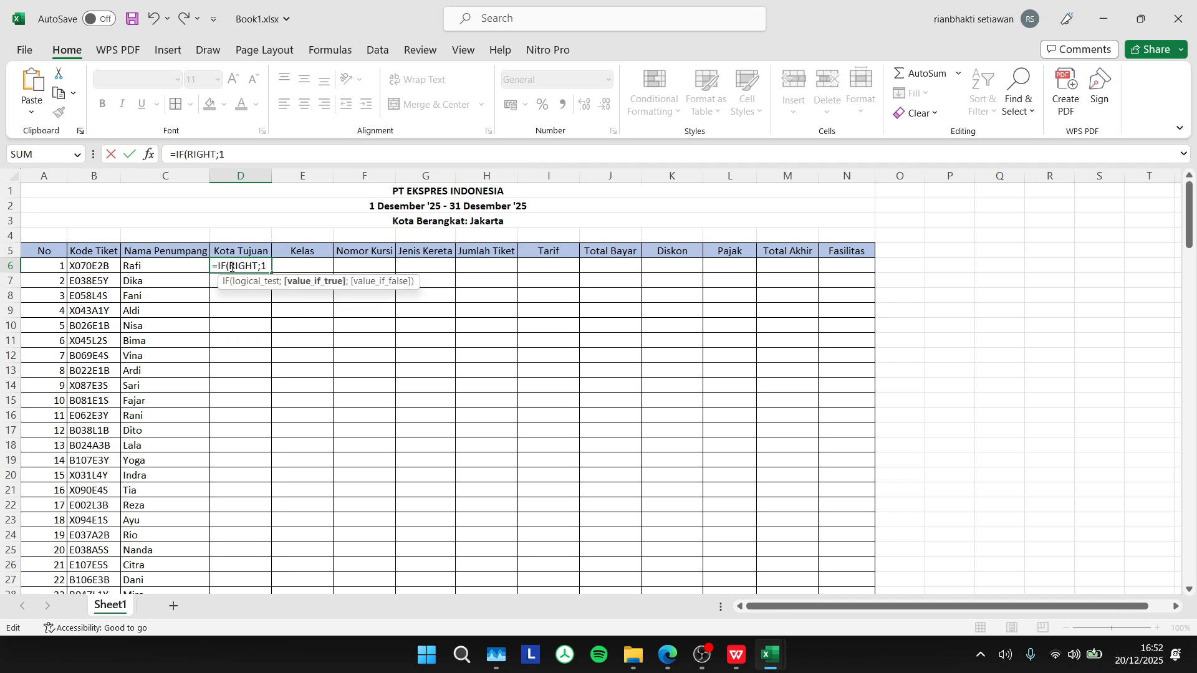
{"action": "key", "text": "BackSpace"}
{"action": "key", "text": "BackSpace"}
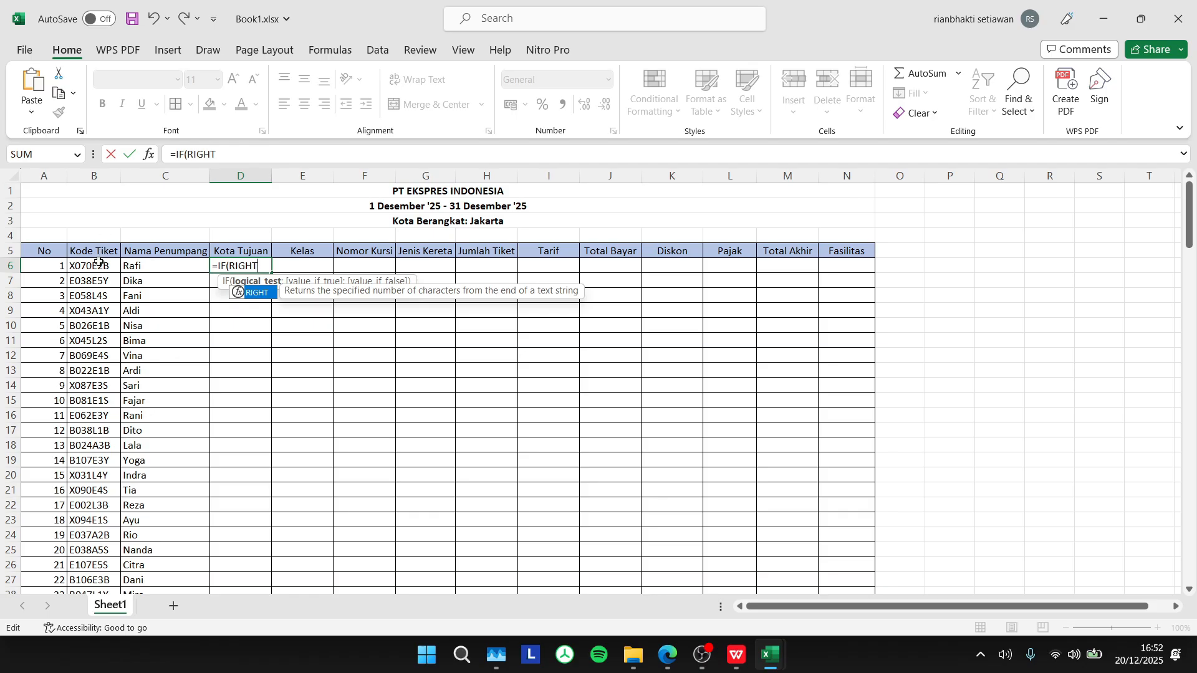
{"action": "key", "text": "Return"}
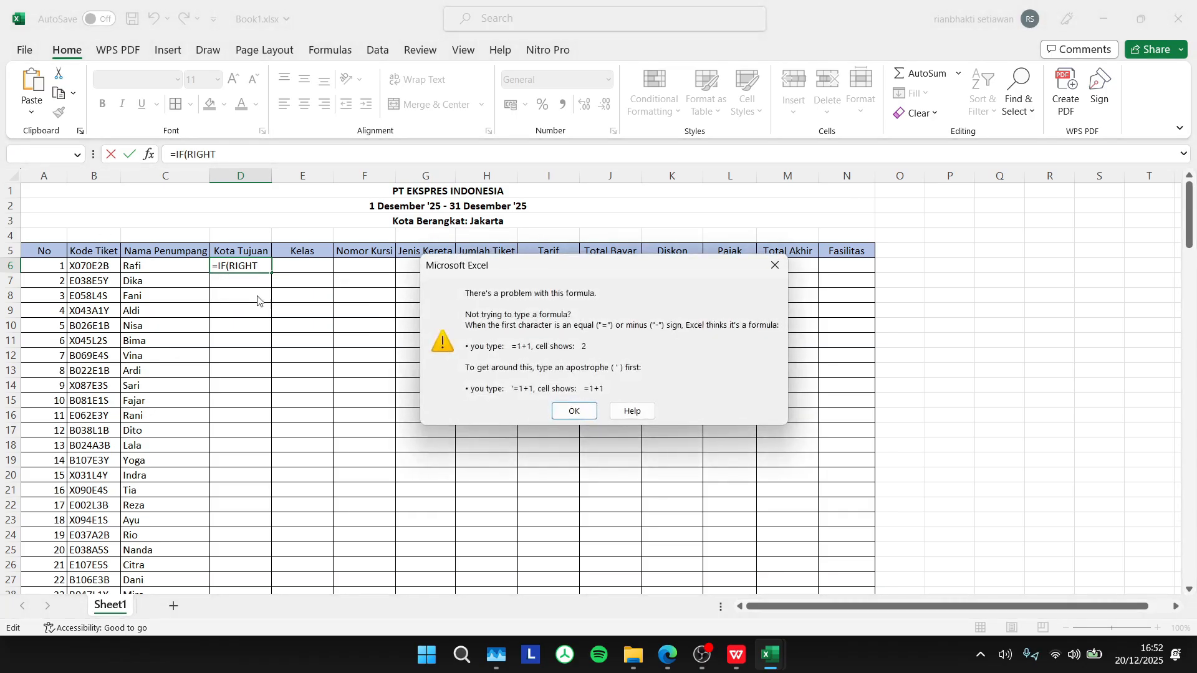
{"action": "left_click", "coordinate": [776, 267]}
{"action": "left_click", "coordinate": [391, 149]}
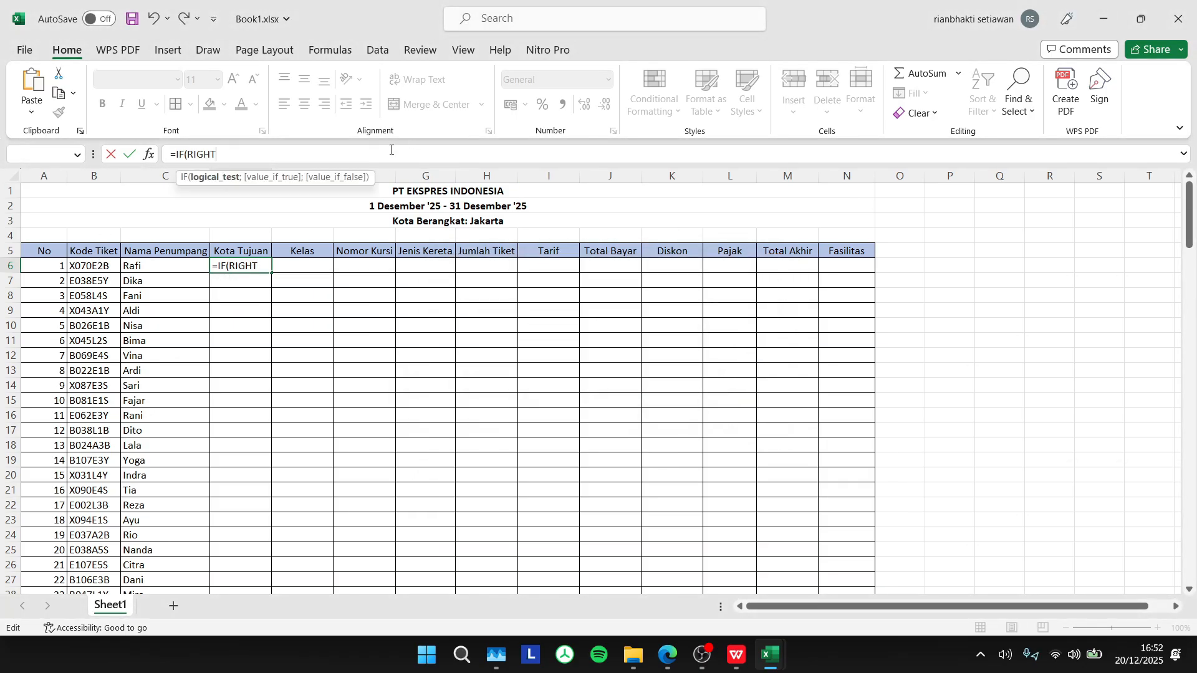
{"action": "key", "text": "Return"}
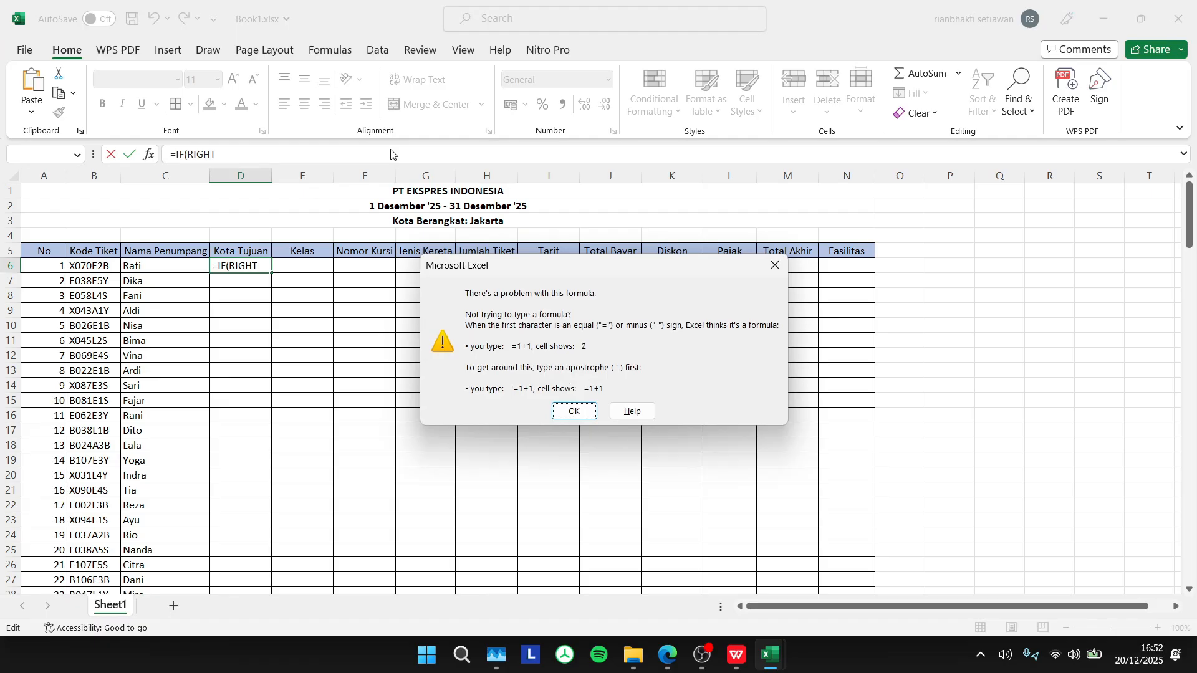
{"action": "left_click", "coordinate": [775, 265]}
{"action": "left_click", "coordinate": [287, 159]}
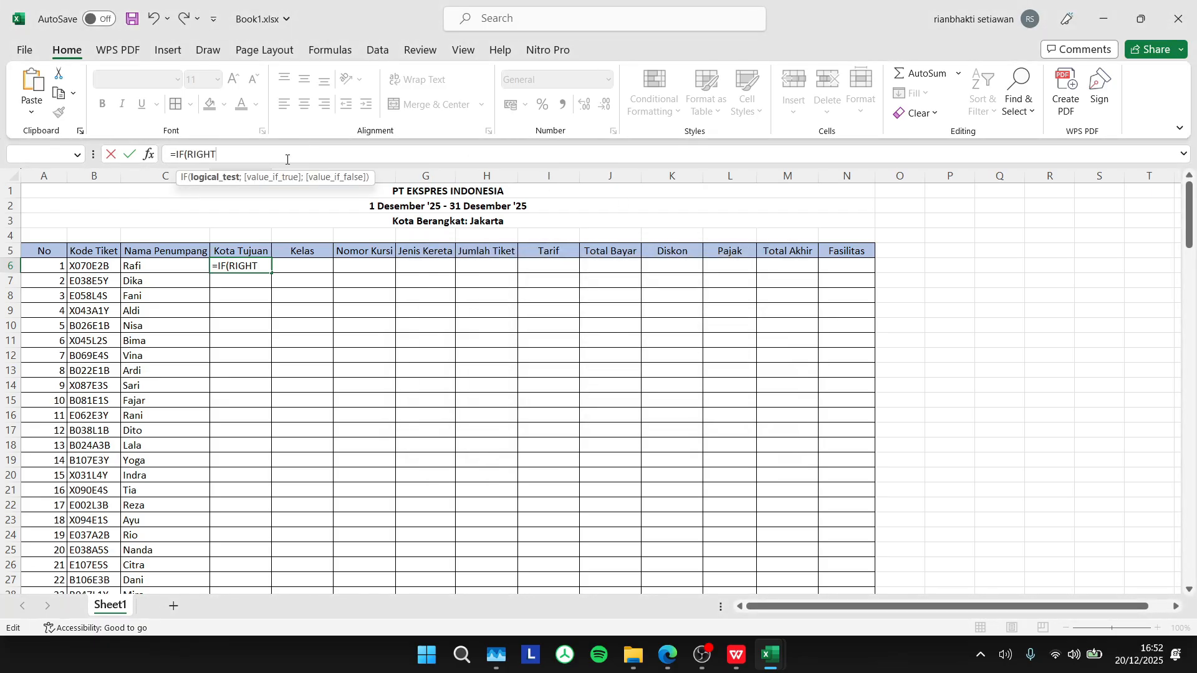
Step: Complete the IF condition in D6 as RIGHT(B6;1)="B" to test the last character of the ticket code
{"action": "type", "text": "("}
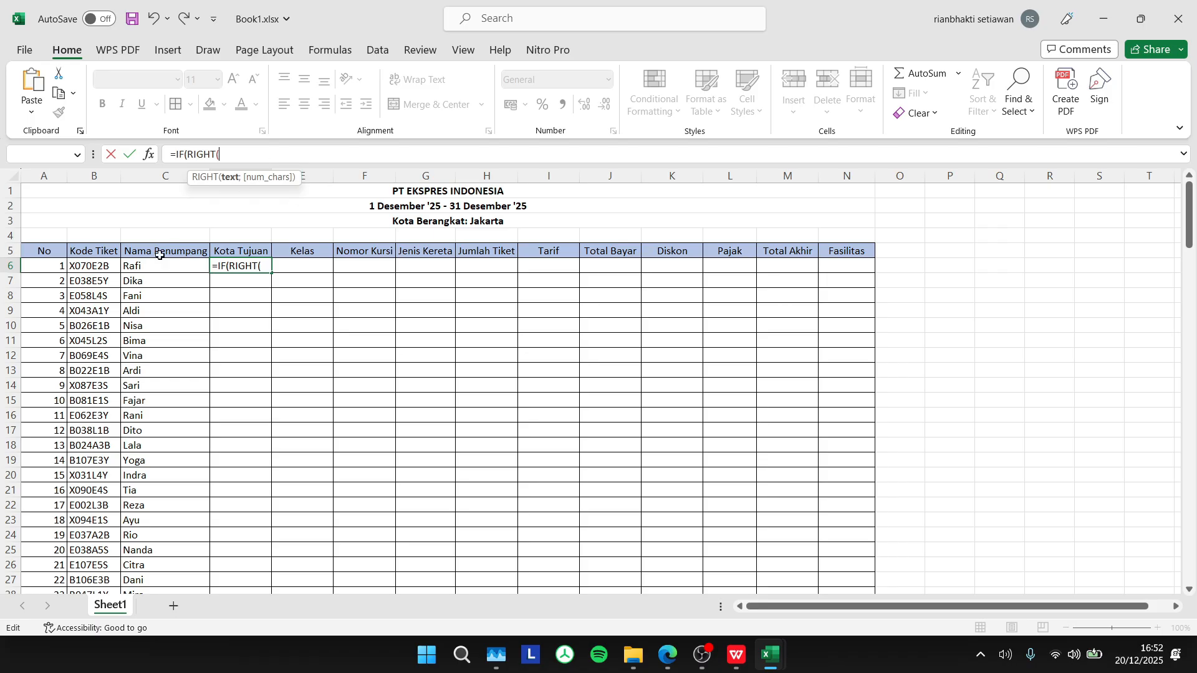
{"action": "left_click", "coordinate": [101, 262]}
{"action": "type", "text": ";1"}
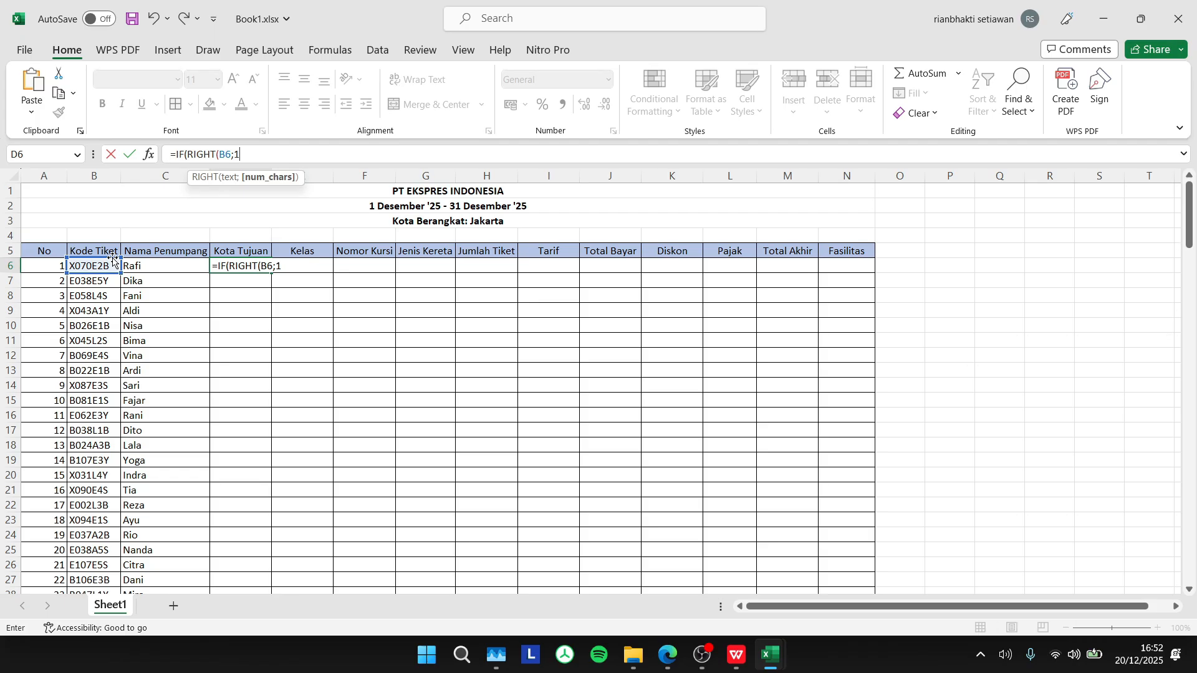
{"action": "type", "text": ")"}
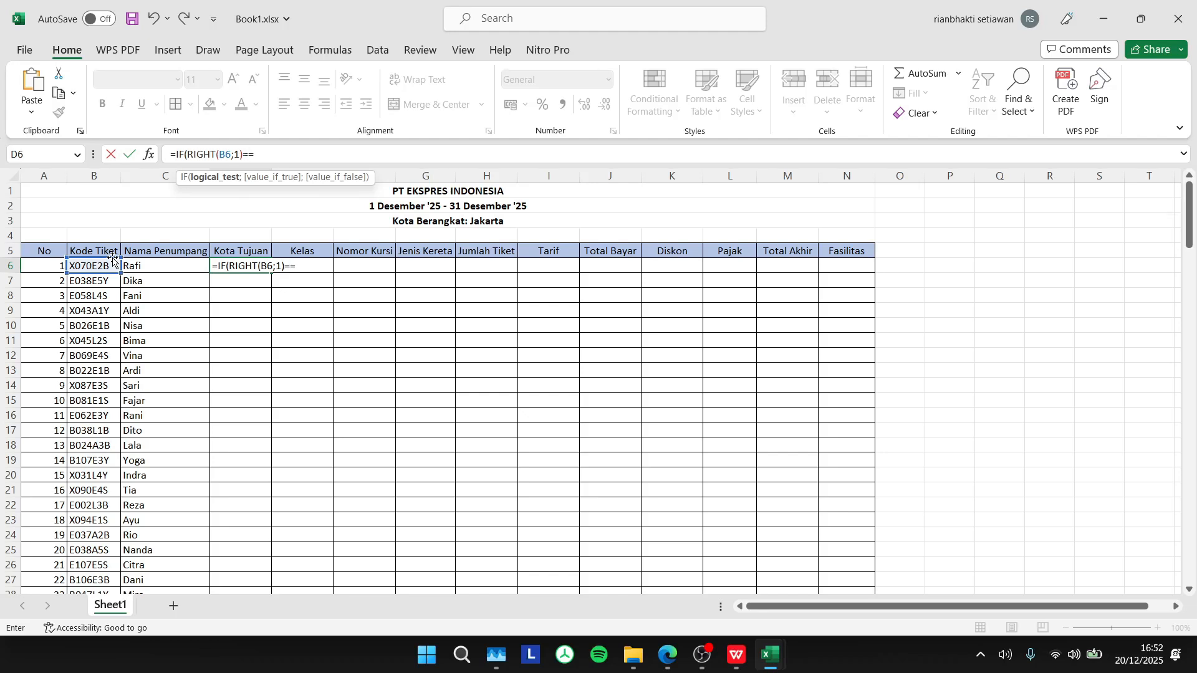
{"action": "type", "text": "=\"B\";"}
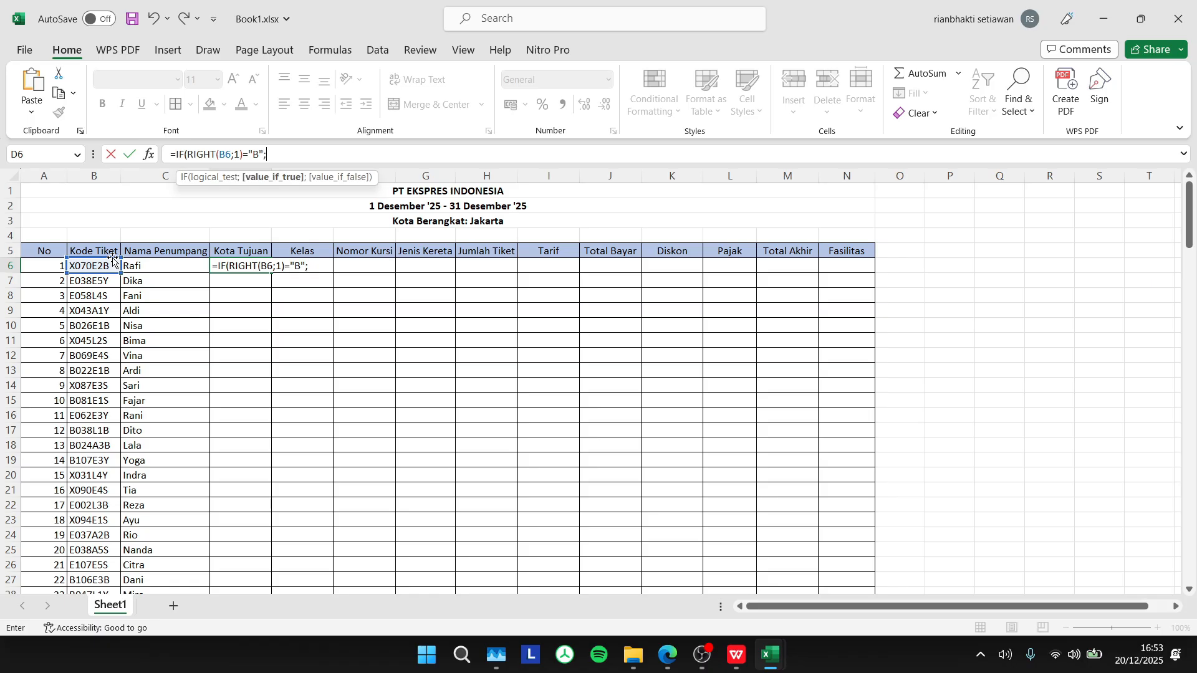
Step: Add "Bandung" as the true result in D6's formula and open a nested IF for the false result
{"action": "type", "text": "\"Bs"}
{"action": "key", "text": "BackSpace"}
{"action": "type", "text": "andung\";"}
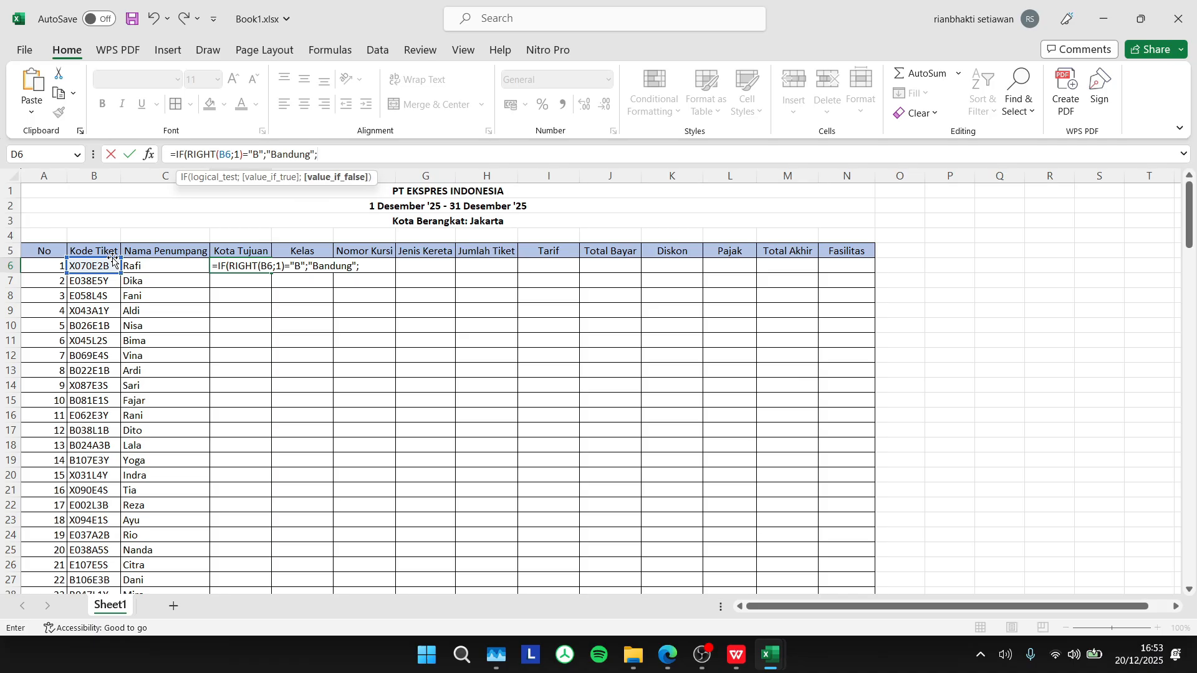
{"action": "type", "text": "IF"}
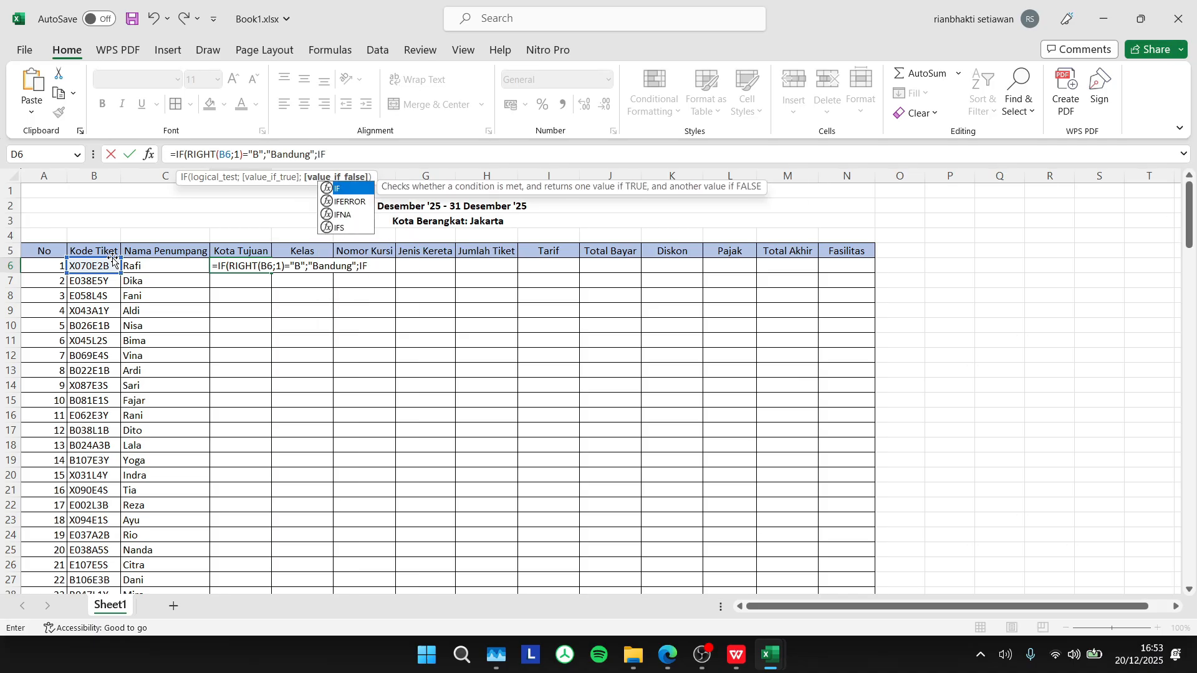
{"action": "type", "text": "("}
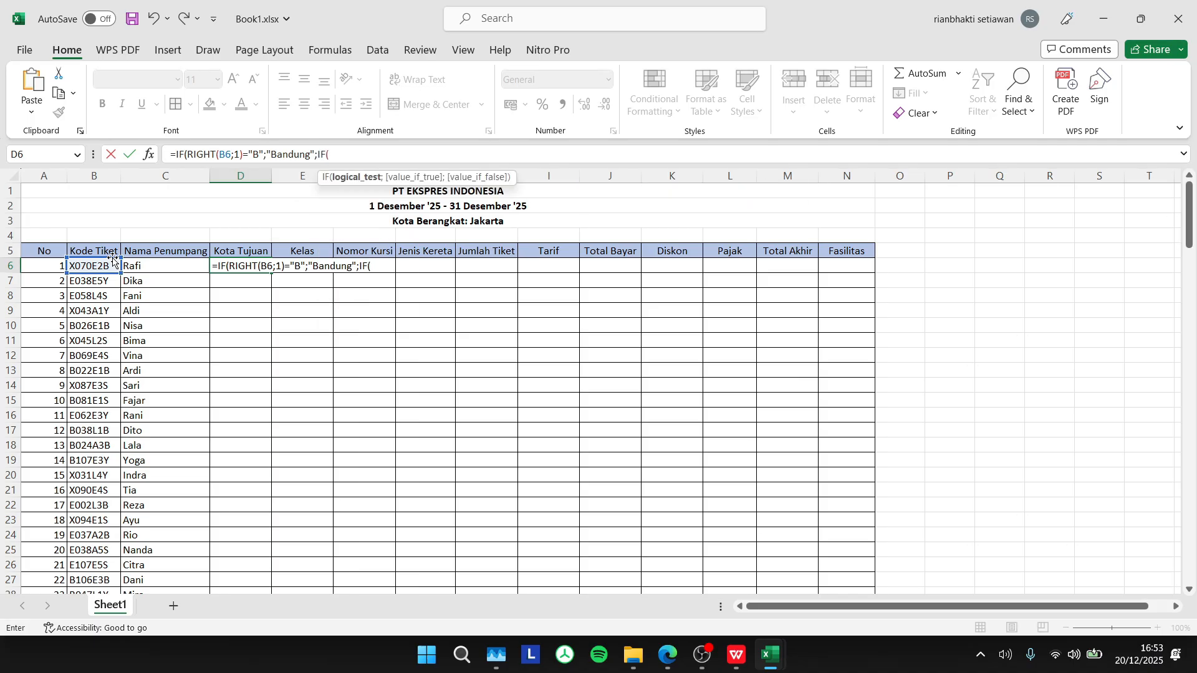
Step: Set the nested IF condition in D6 to RIGHT(B6;1)="S"
{"action": "type", "text": "RIght"}
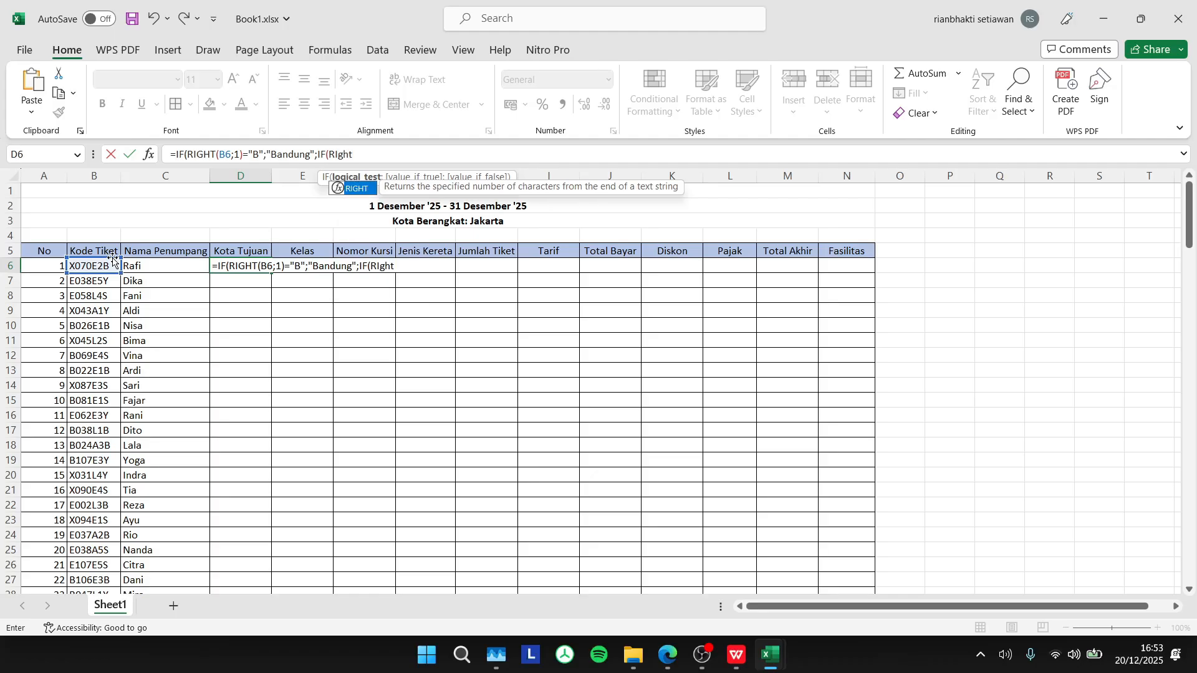
{"action": "key", "text": "Tab"}
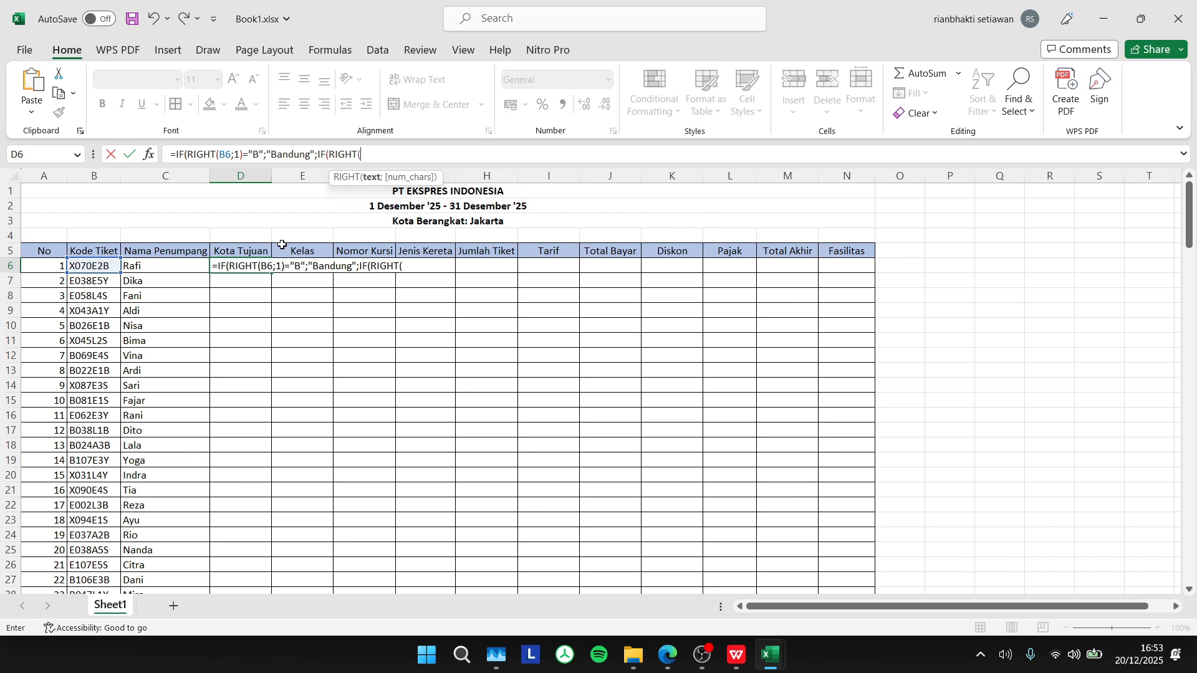
{"action": "left_click", "coordinate": [108, 260]}
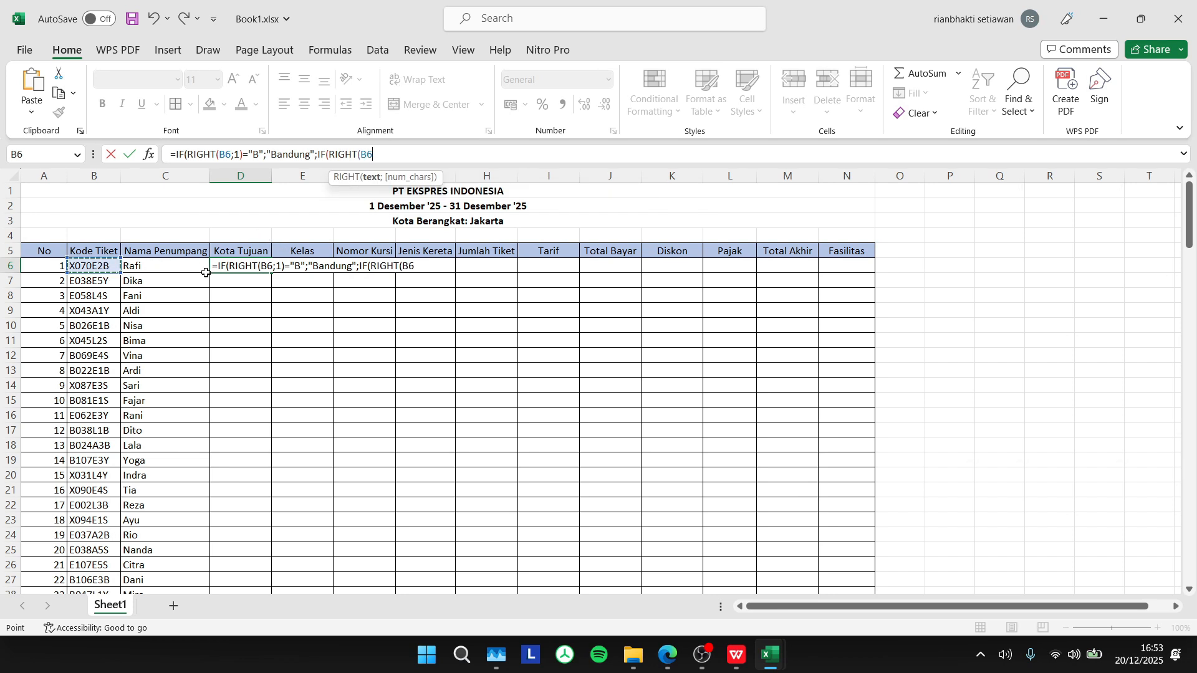
{"action": "type", "text": ";1)"}
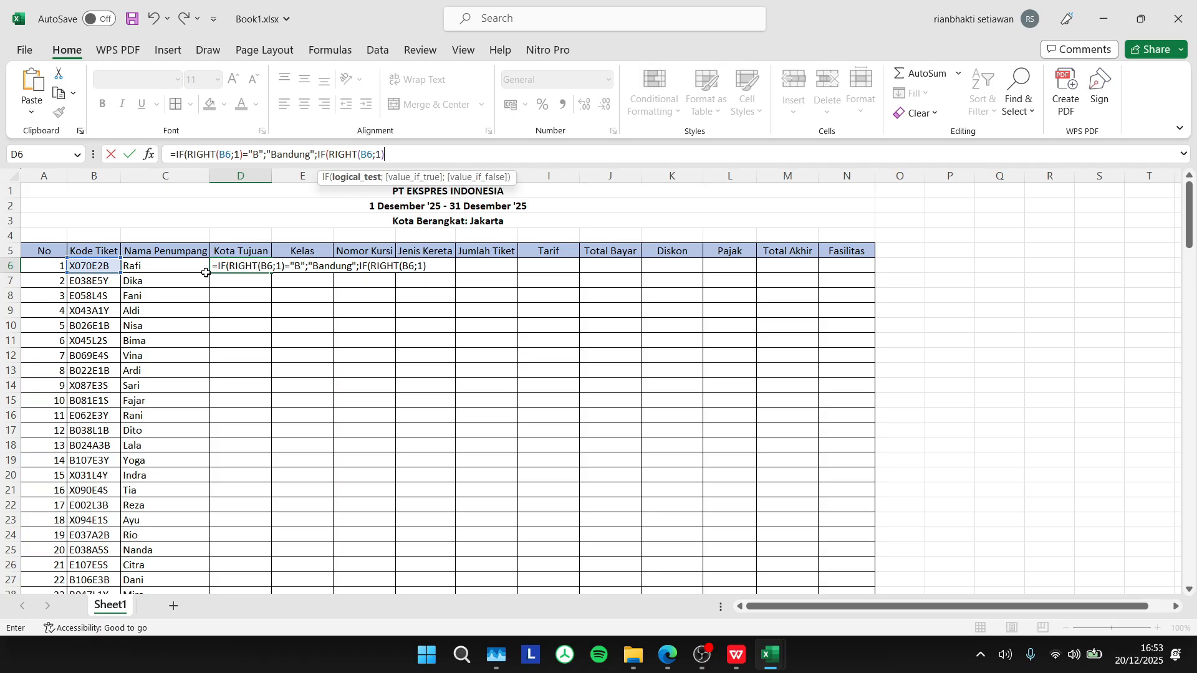
{"action": "type", "text": "=\"S\"="}
{"action": "key", "text": "BackSpace"}
{"action": "type", "text": ";"}
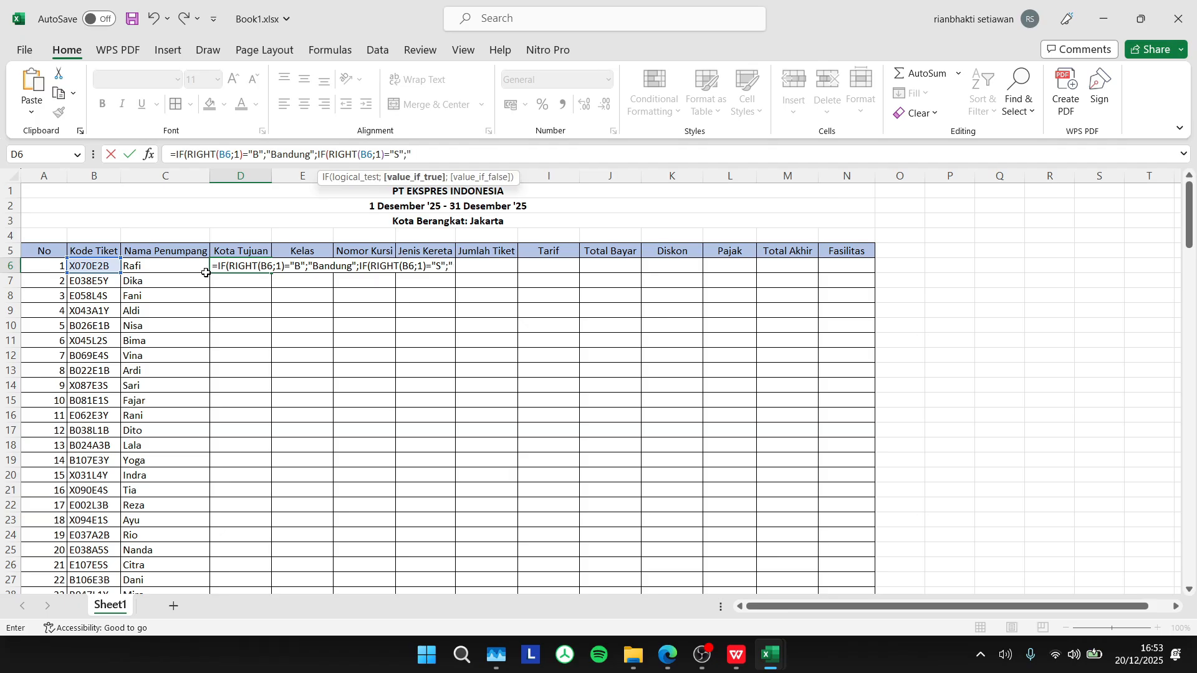
Step: Finish the nested IF in D6 with "Surabaya" as the true result and "Yogyakarta" as the false result, and enter the formula
{"action": "type", "text": "\"Surabaya\";"}
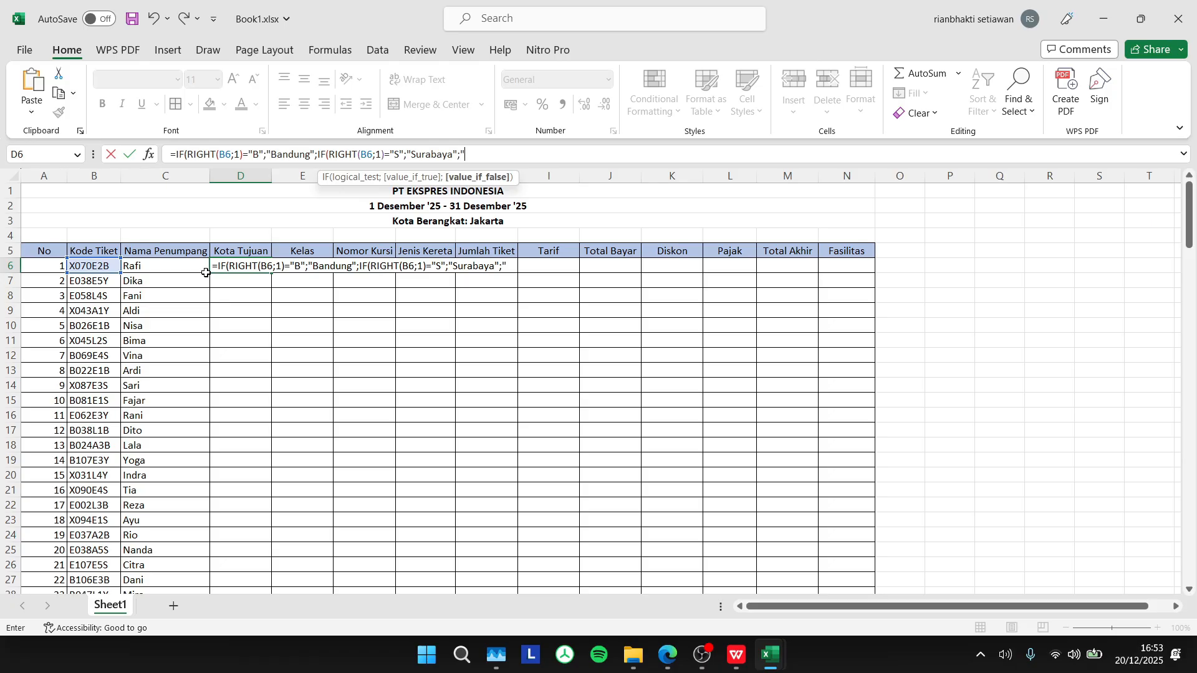
{"action": "type", "text": "\"Yogyakarta"}
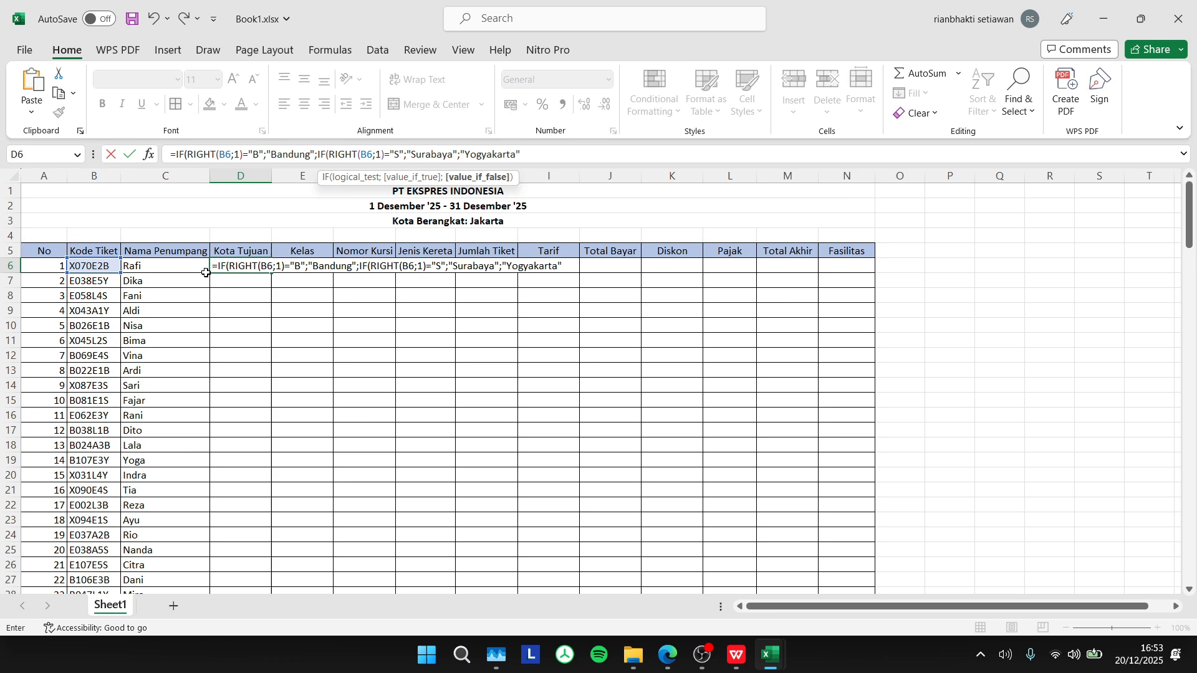
{"action": "type", "text": "))"}
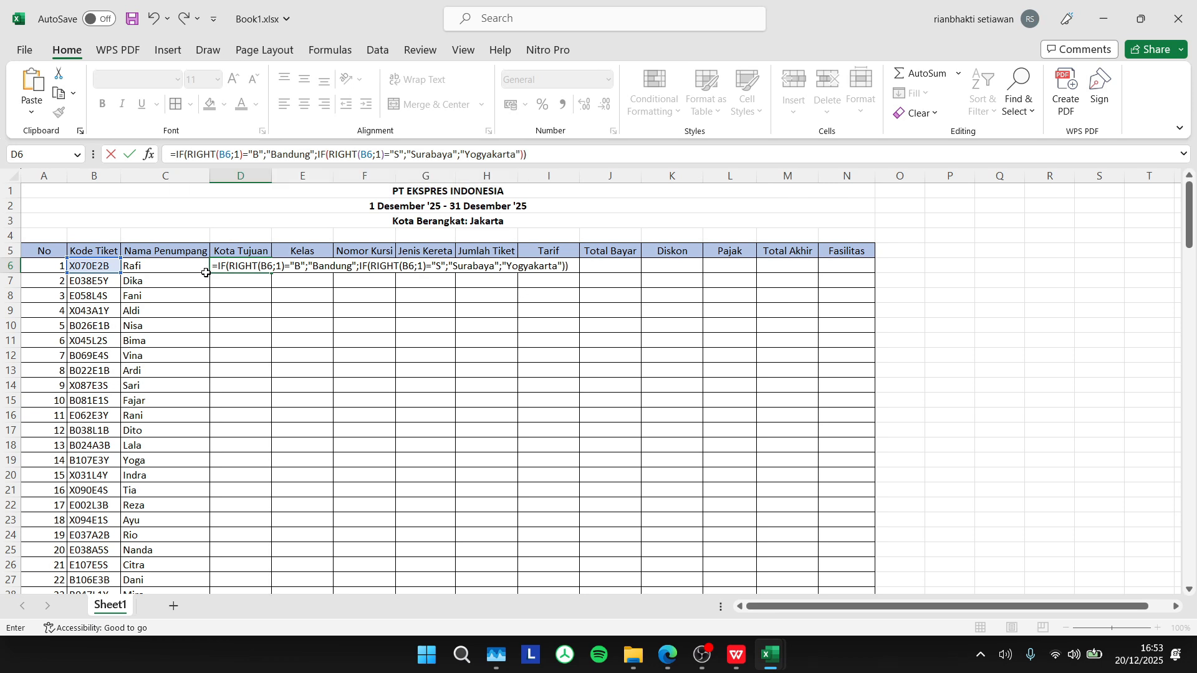
{"action": "key", "text": "Return"}
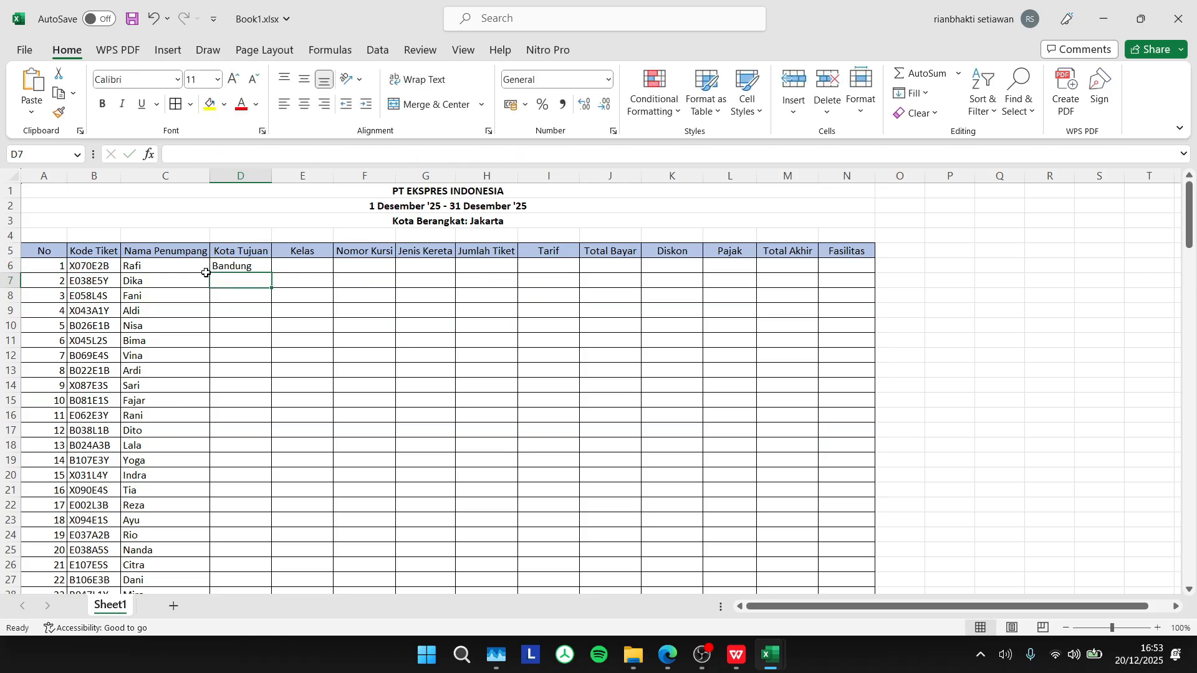
Step: Fill the Kota Tujuan formula from D6 down to D155 and return to the start of the table
{"action": "left_click", "coordinate": [108, 266]}
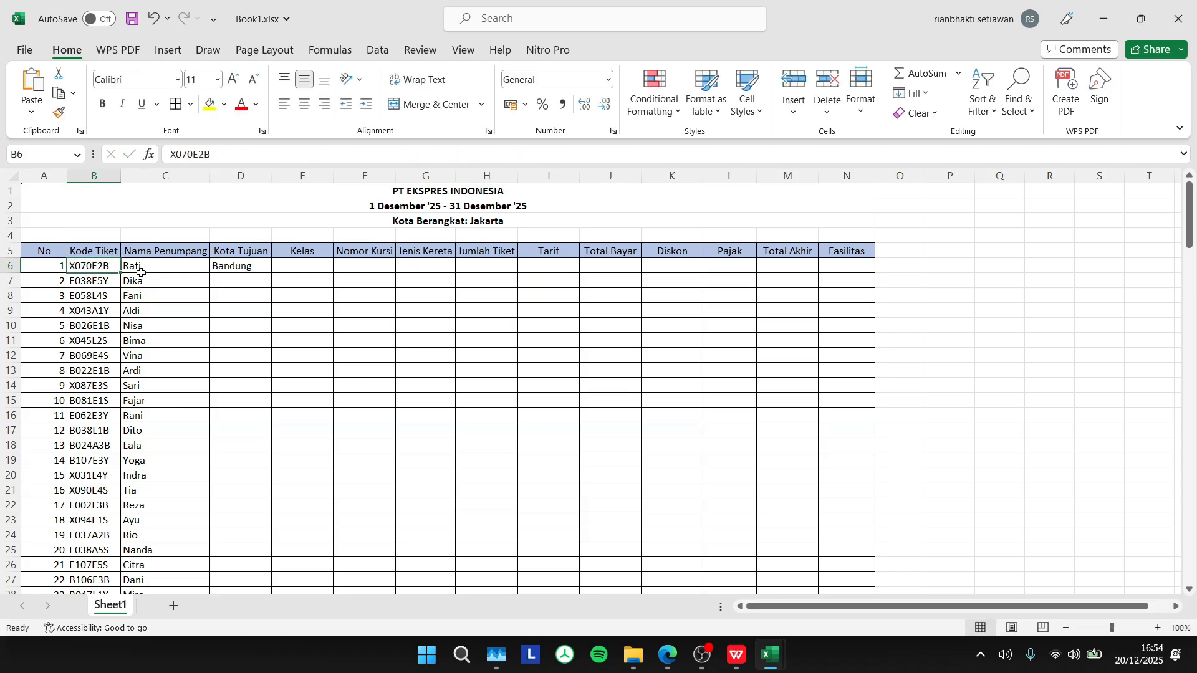
{"action": "left_click", "coordinate": [252, 268]}
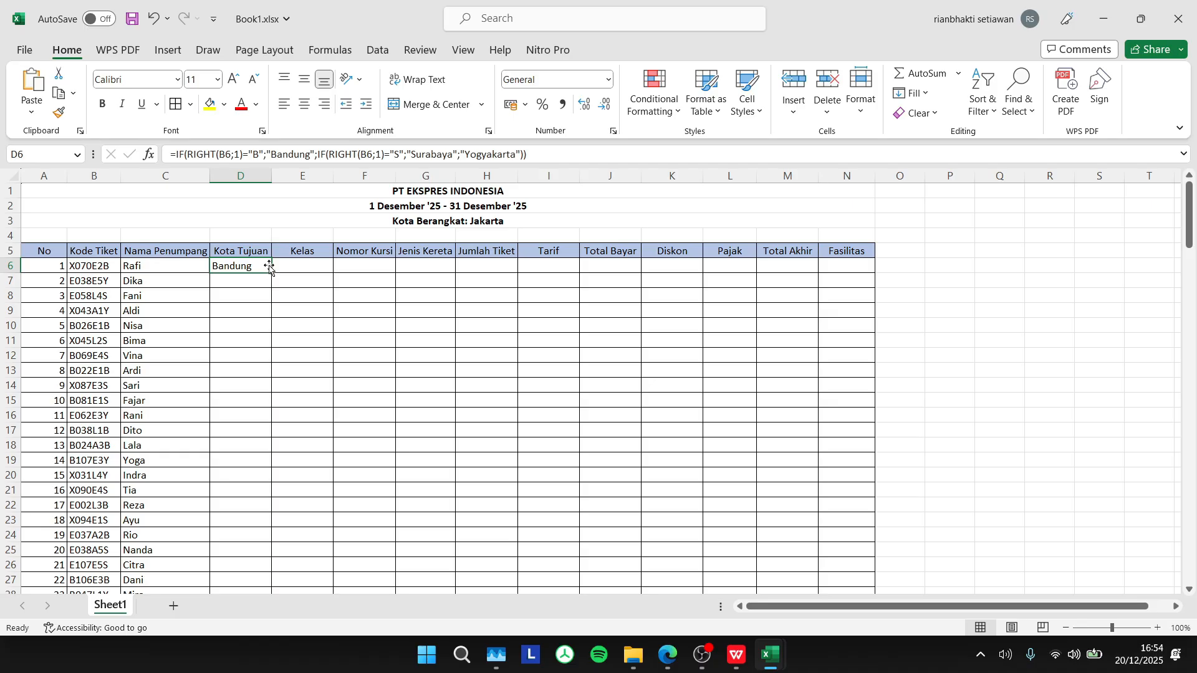
{"action": "left_click_drag", "start_coordinate": [272, 272], "coordinate": [280, 549]}
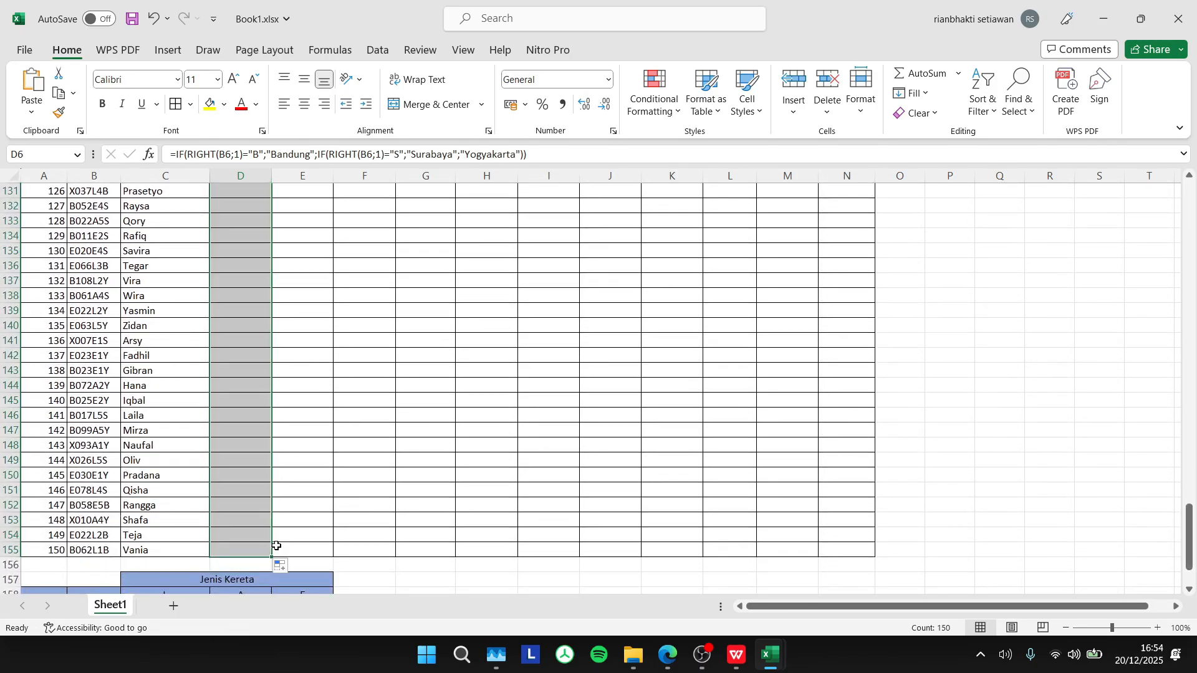
{"action": "scroll", "coordinate": [368, 444], "scroll_direction": "up", "scroll_amount": 20}
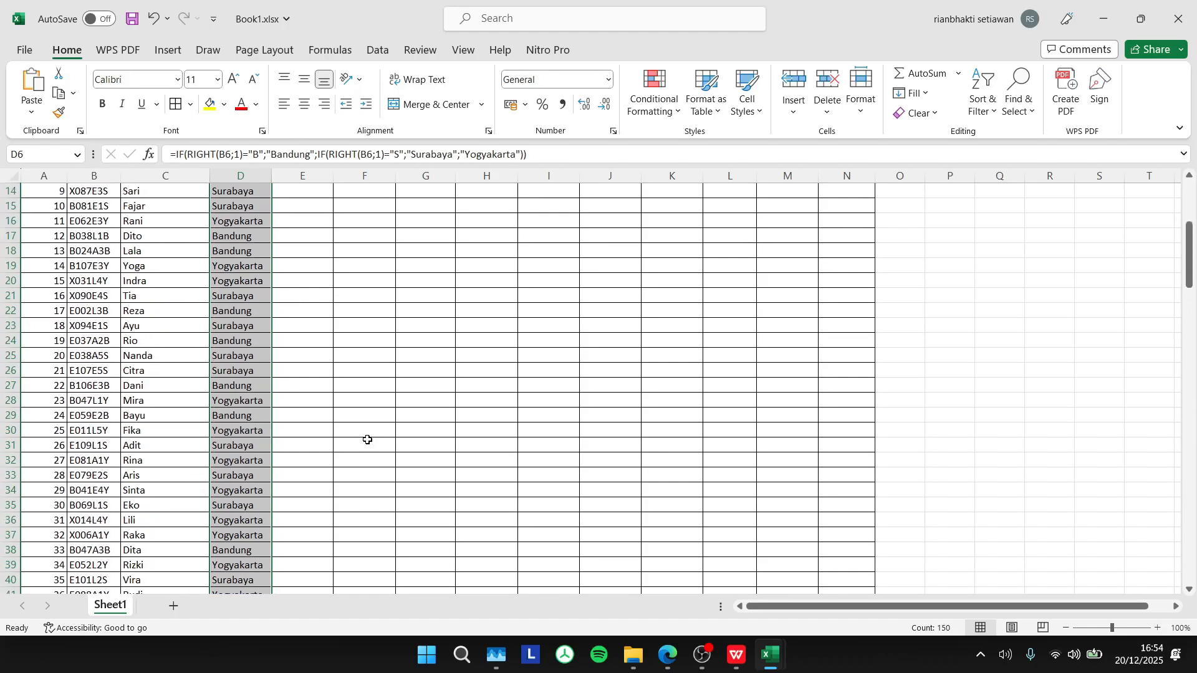
{"action": "left_click", "coordinate": [317, 267]}
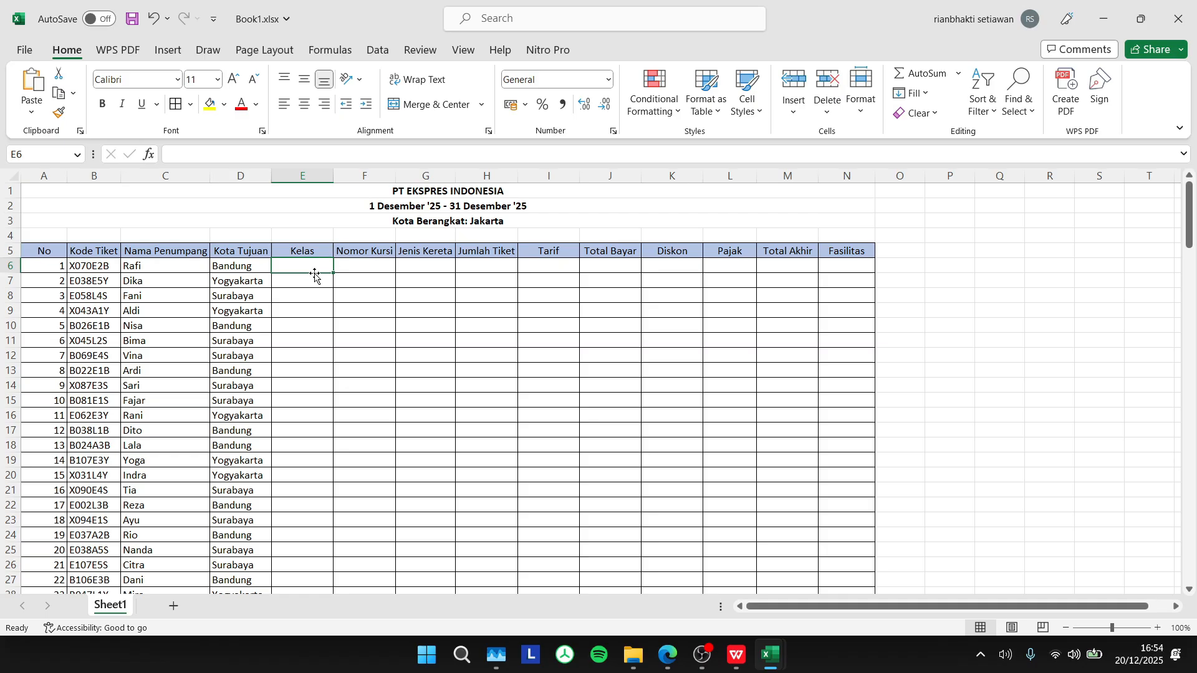
{"action": "left_click", "coordinate": [352, 155]}
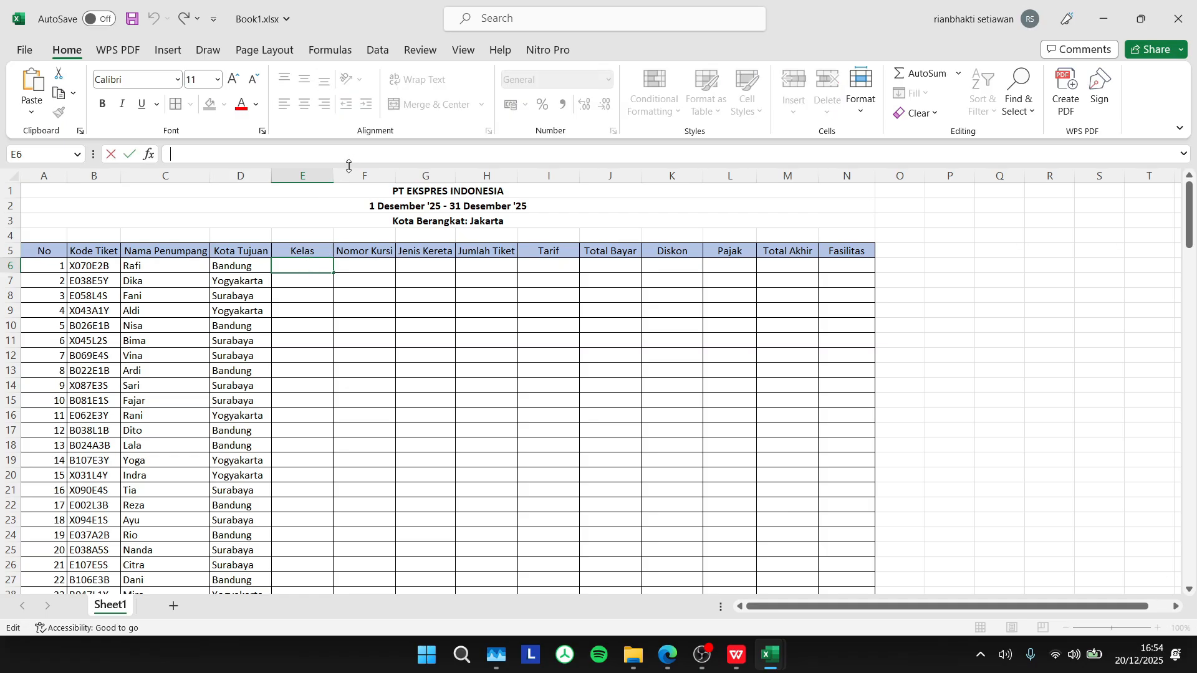
{"action": "type", "text": "=vlook"}
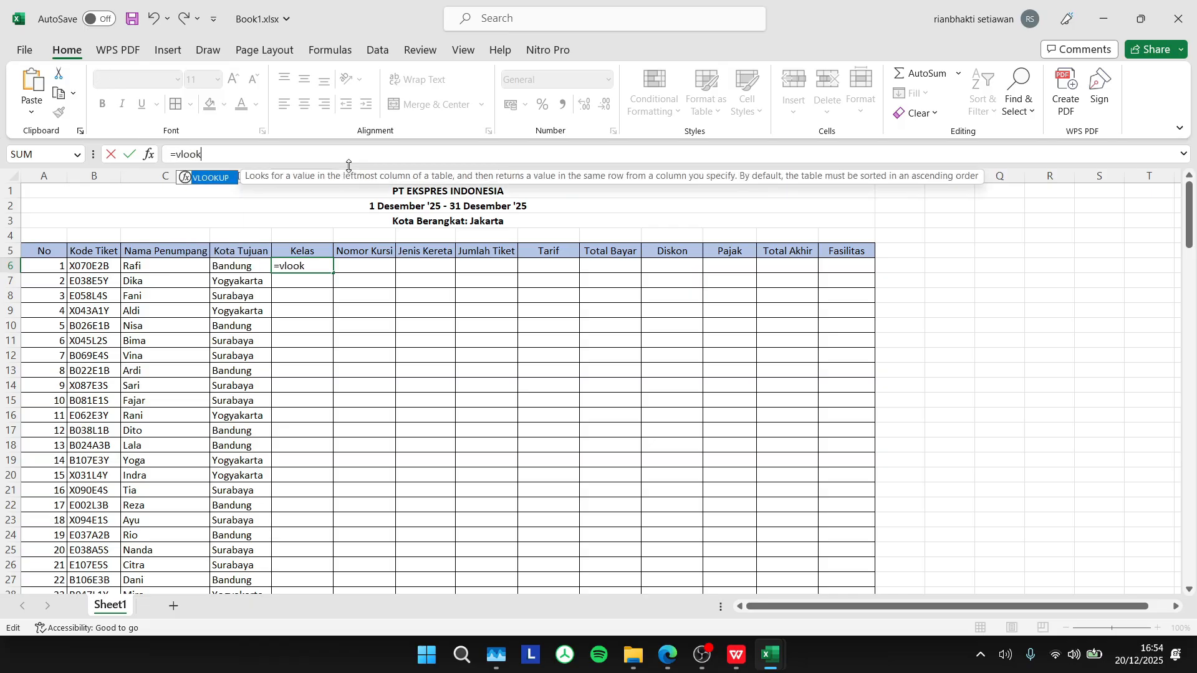
{"action": "key", "text": "Return"}
{"action": "key", "text": "Up"}
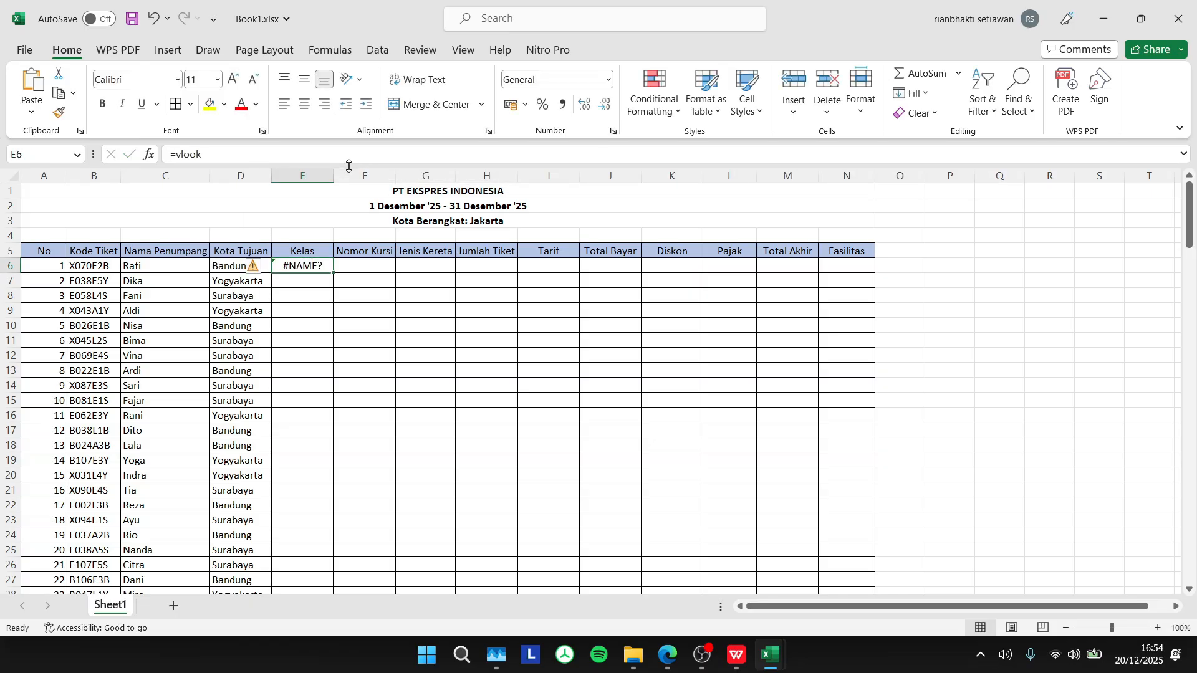
{"action": "left_click", "coordinate": [320, 145]}
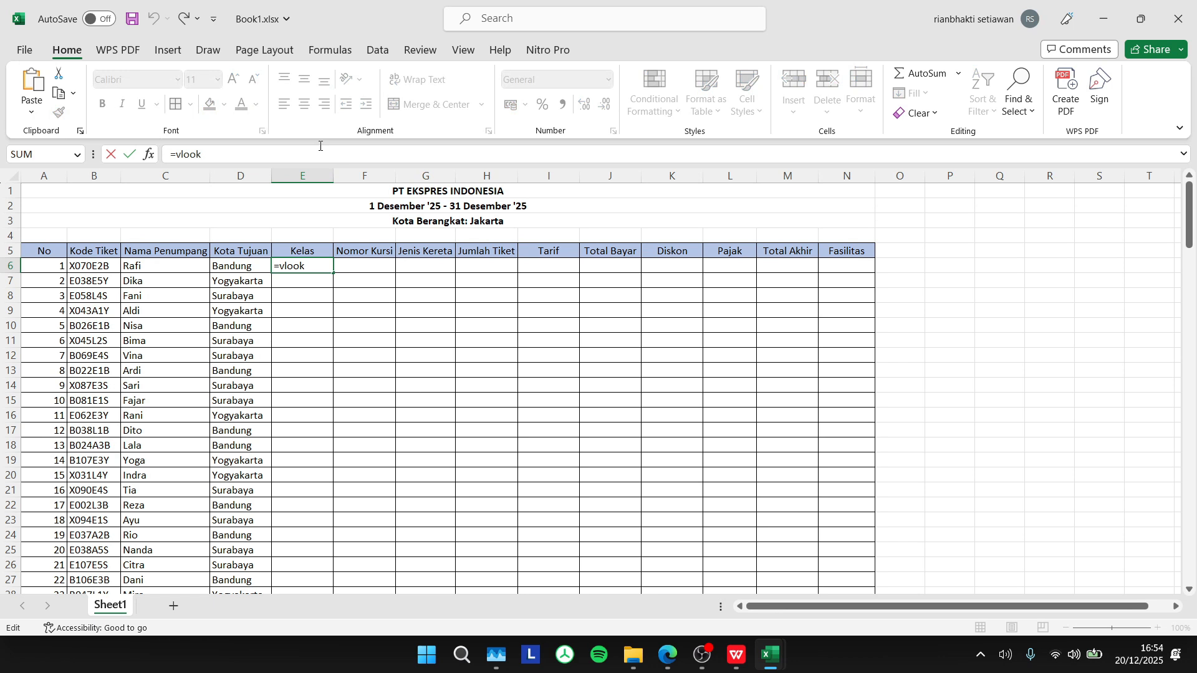
{"action": "key", "text": "BackSpace"}
{"action": "key", "text": "BackSpace"}
{"action": "key", "text": "BackSpace"}
{"action": "key", "text": "BackSpace"}
{"action": "key", "text": "BackSpace"}
{"action": "key", "text": "BackSpace"}
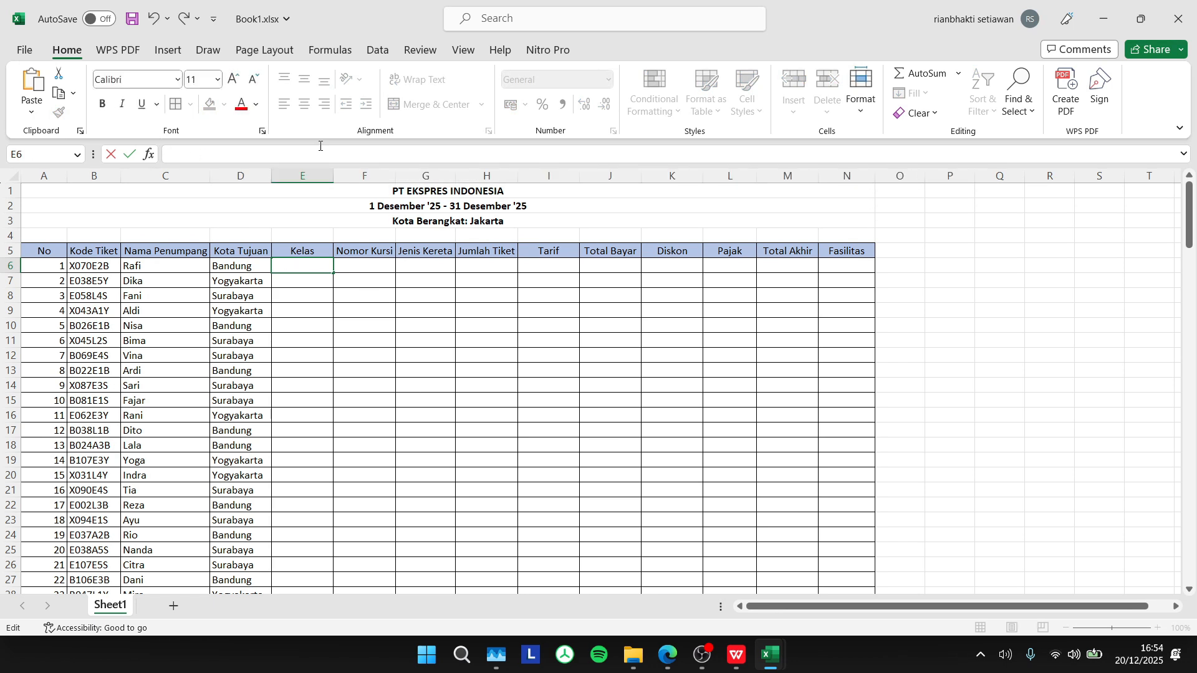
Step: Begin the Kelas formula in E6 with =VLOOKUP(
{"action": "type", "text": "=vlook"}
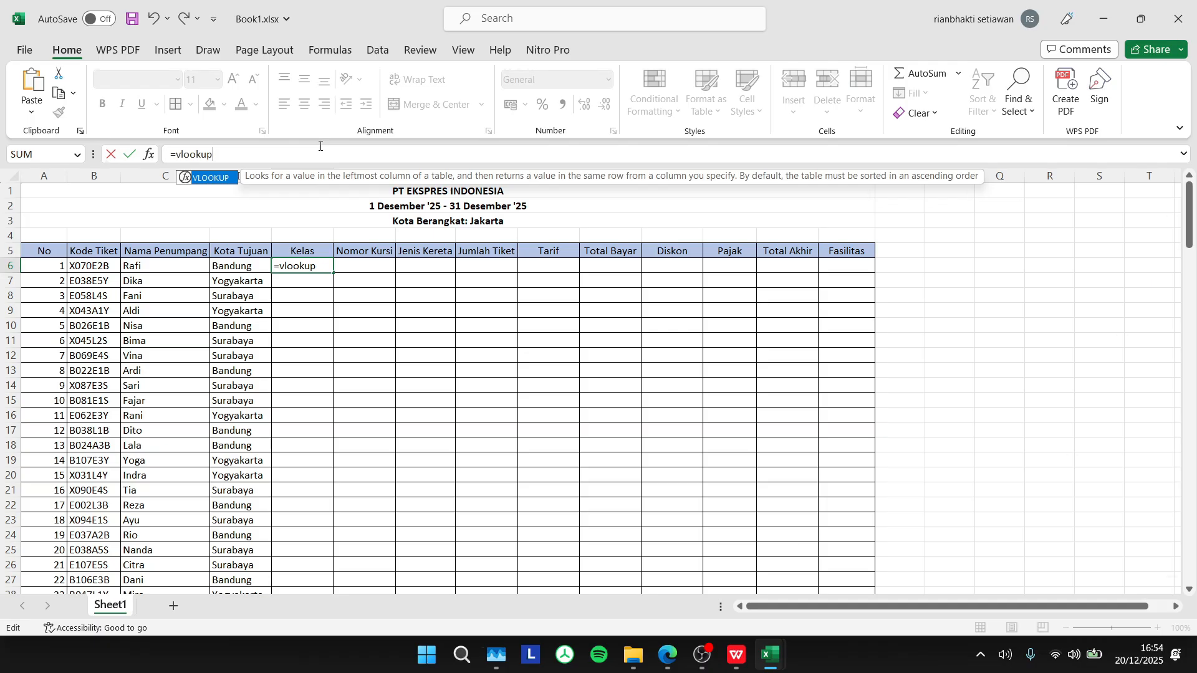
{"action": "type", "text": "up"}
{"action": "key", "text": "Tab"}
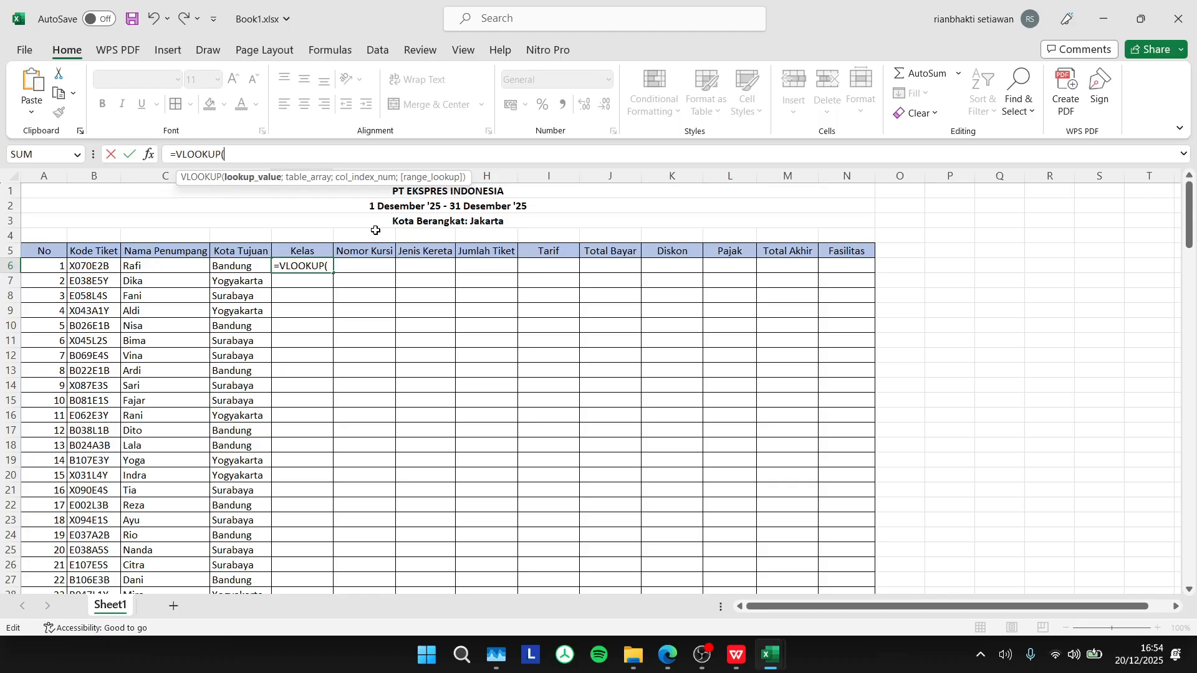
{"action": "left_click", "coordinate": [75, 268]}
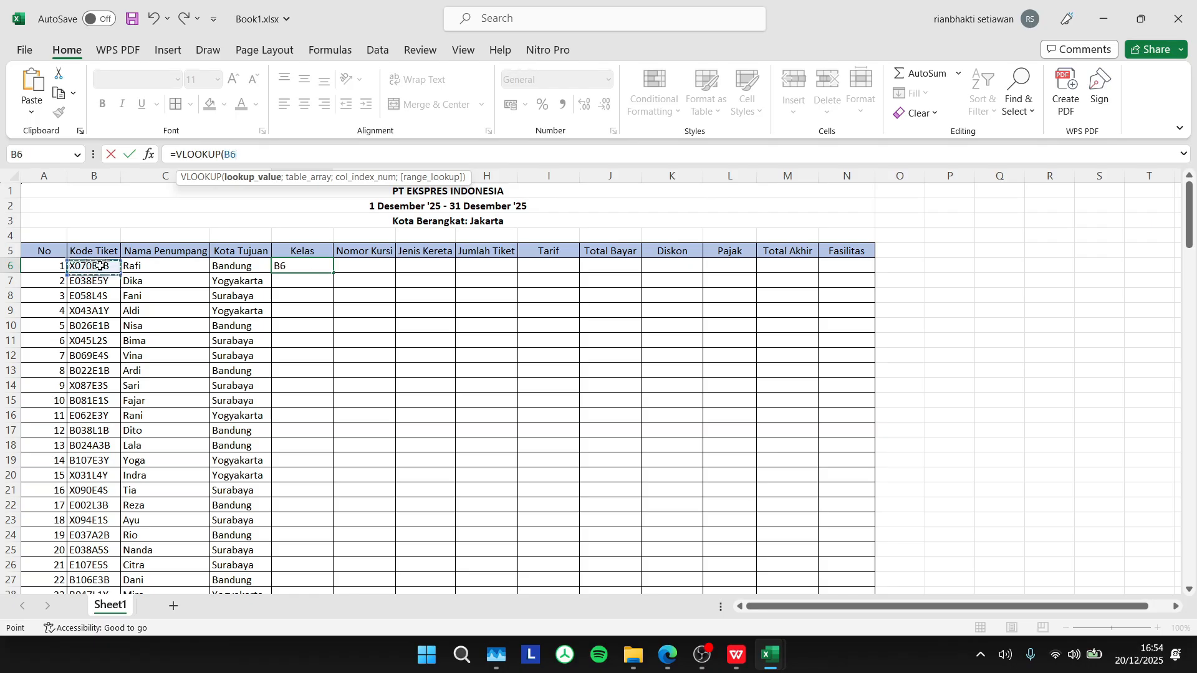
{"action": "left_click", "coordinate": [336, 271]}
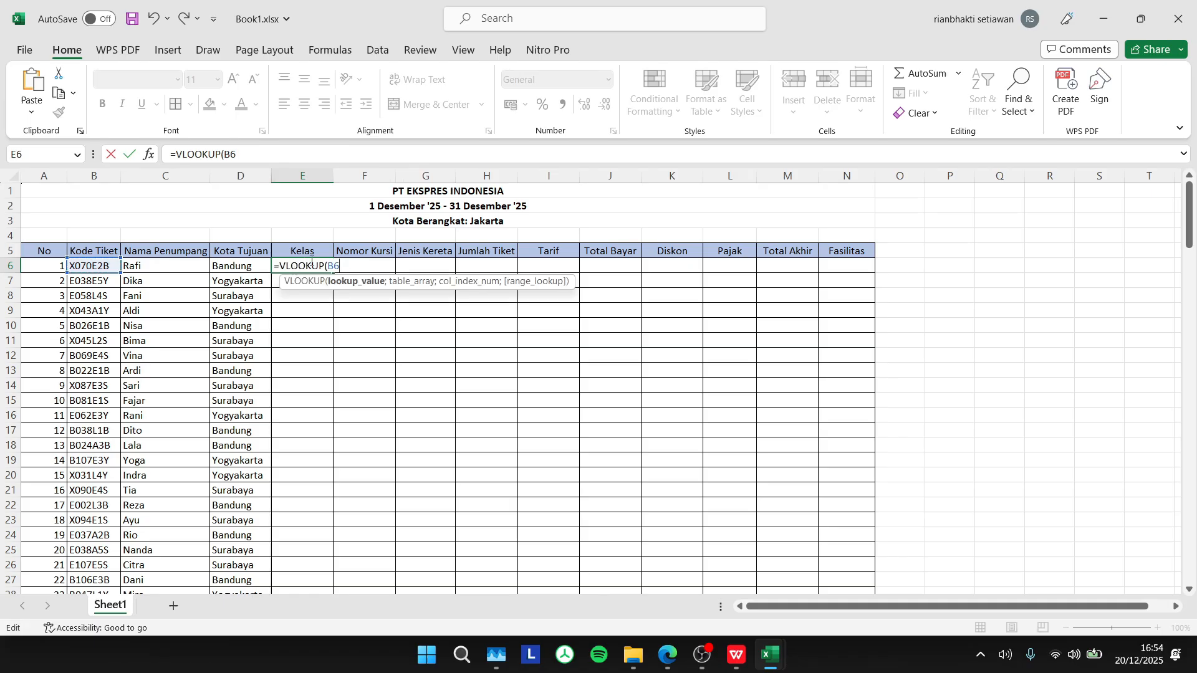
{"action": "type", "text": ";"}
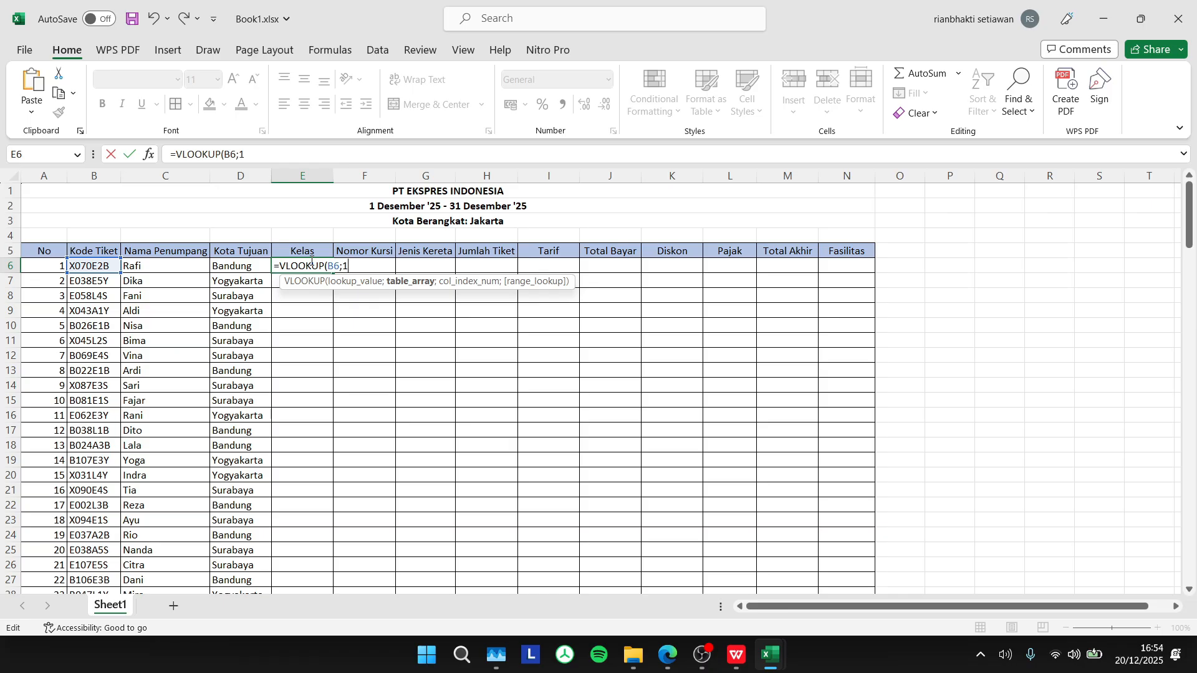
{"action": "type", "text": "1)"}
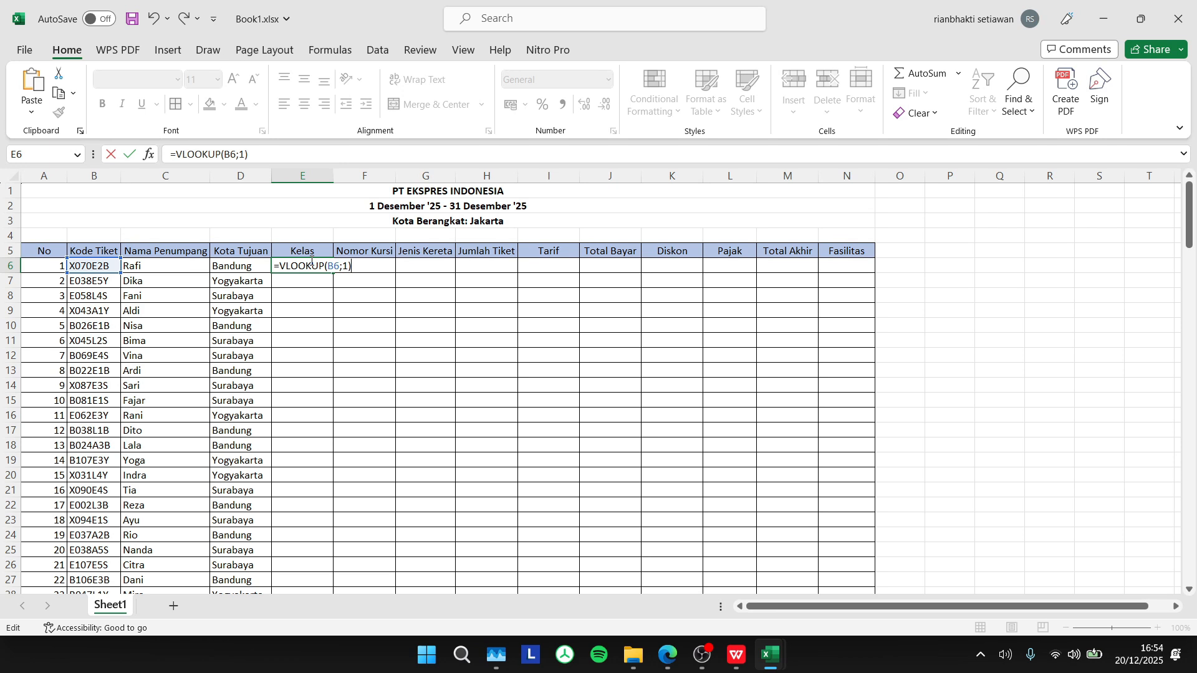
{"action": "key", "text": "BackSpace"}
{"action": "key", "text": "BackSpace"}
{"action": "key", "text": "BackSpace"}
{"action": "key", "text": "BackSpace"}
{"action": "key", "text": "BackSpace"}
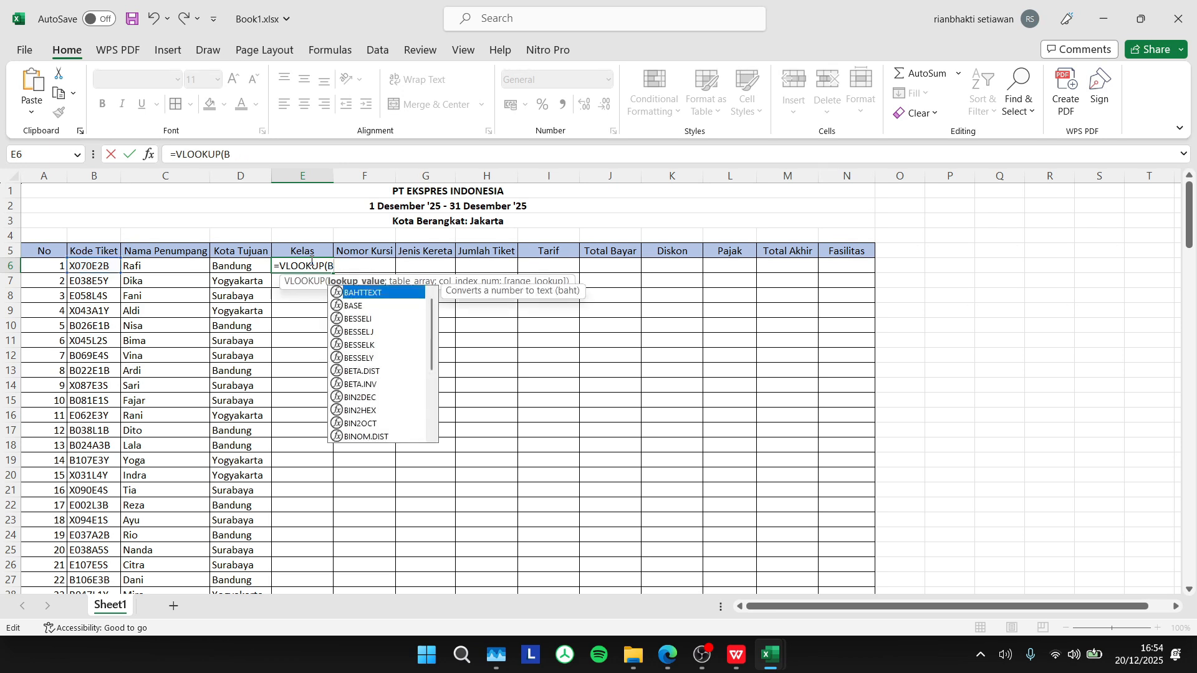
Step: Enter LEFT(B6;1) as the VLOOKUP lookup value in E6 to use the first character of the ticket code
{"action": "type", "text": "LEF"}
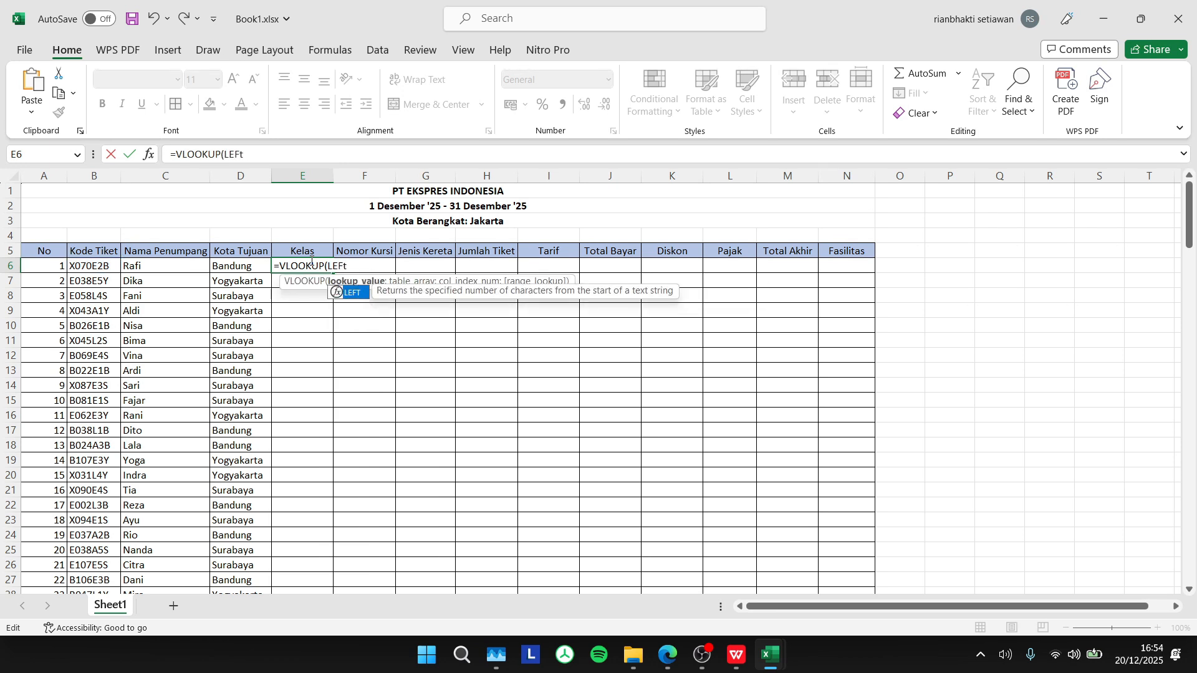
{"action": "type", "text": "t"}
{"action": "key", "text": "Tab"}
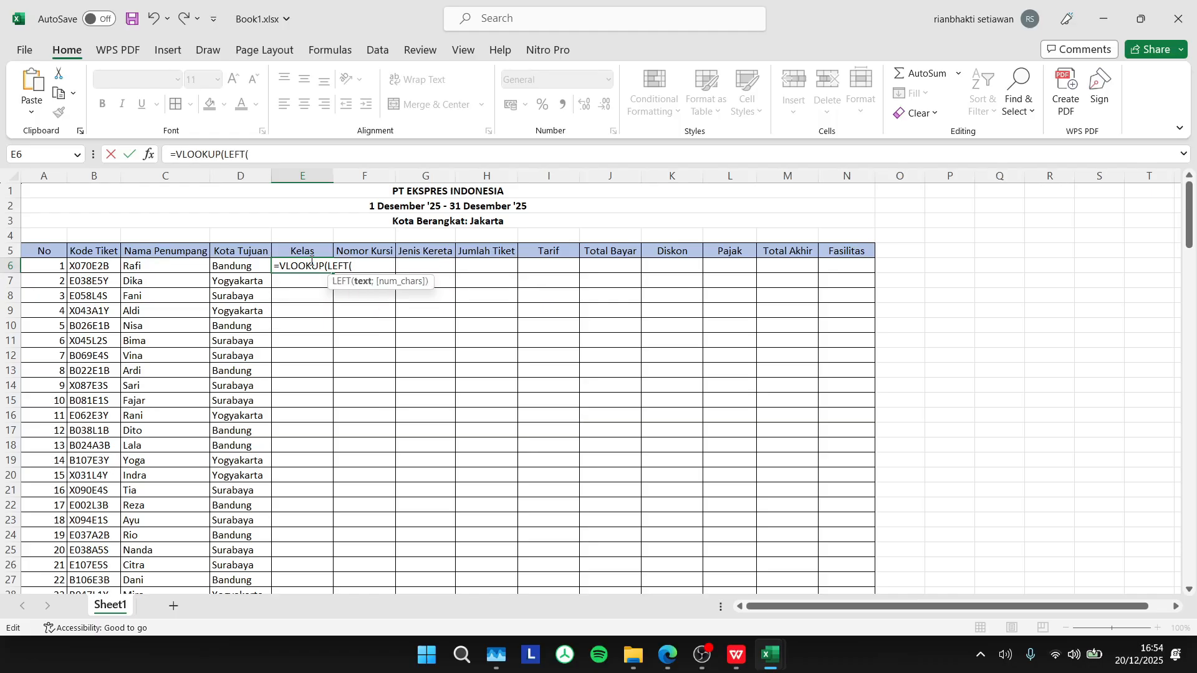
{"action": "left_click", "coordinate": [93, 265]}
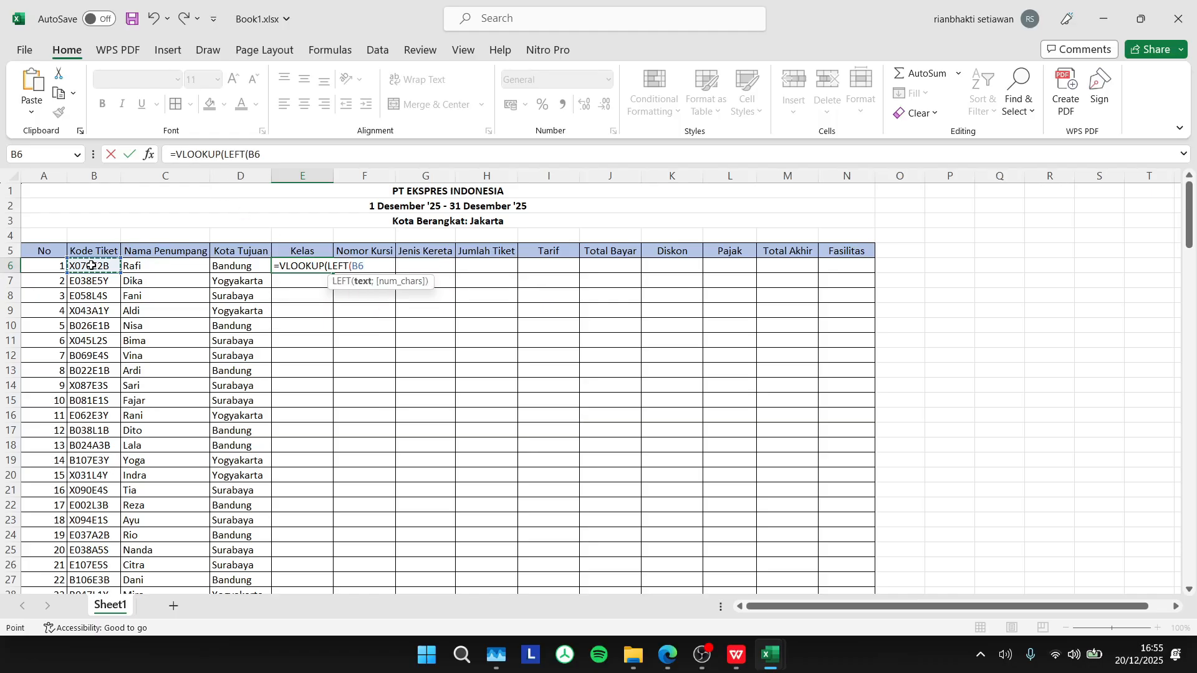
{"action": "type", "text": ";"}
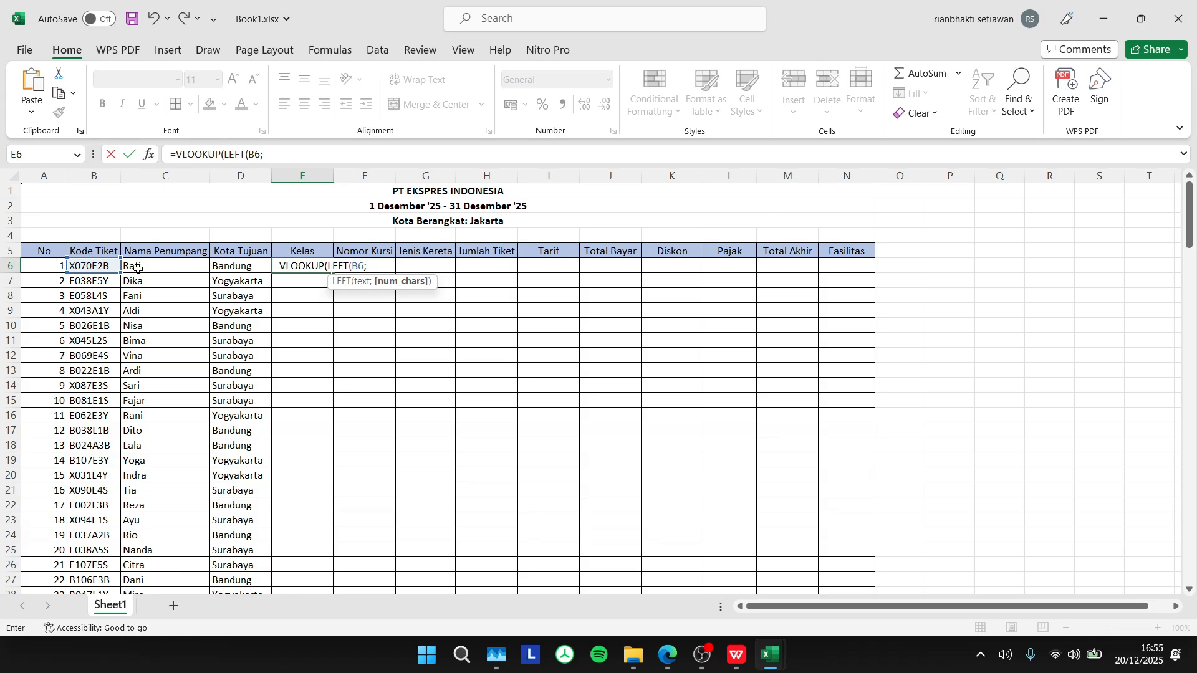
{"action": "type", "text": "1)"}
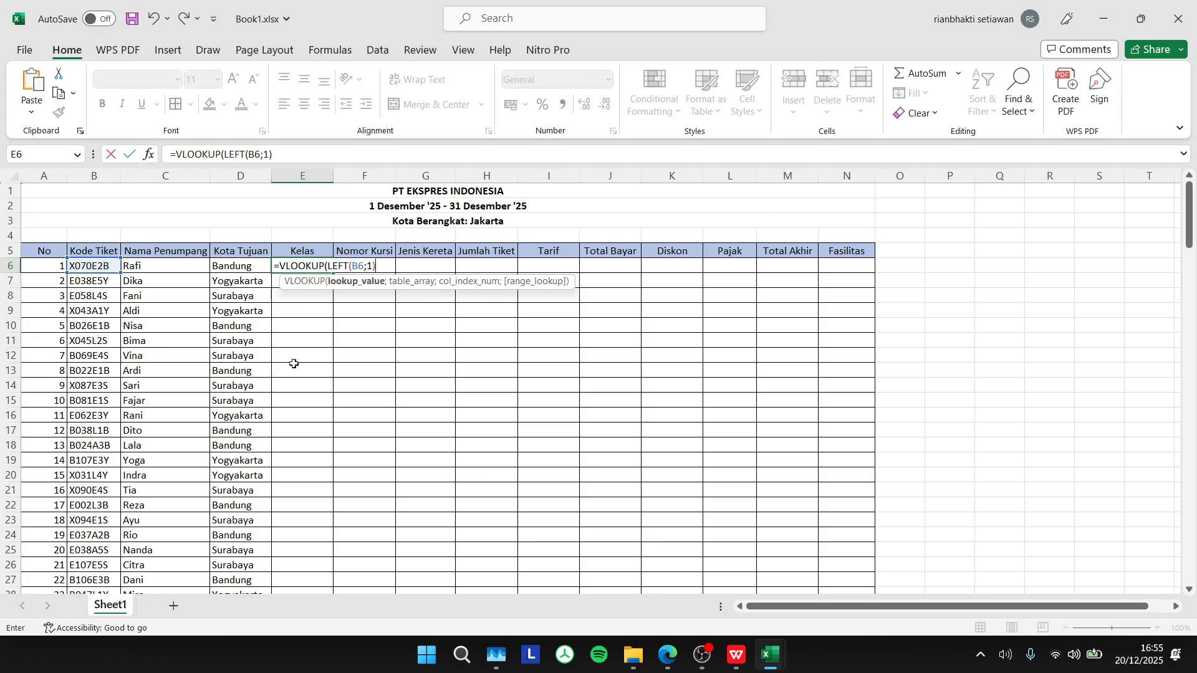
Step: Set the VLOOKUP table array in E6 to the code and class columns of the lookup table, as the absolute range $A$158:$B$162
{"action": "scroll", "coordinate": [314, 391], "scroll_direction": "down", "scroll_amount": 20}
{"action": "scroll", "coordinate": [314, 392], "scroll_direction": "up", "scroll_amount": 20}
{"action": "type", "text": ";"}
{"action": "scroll", "coordinate": [315, 393], "scroll_direction": "down", "scroll_amount": 20}
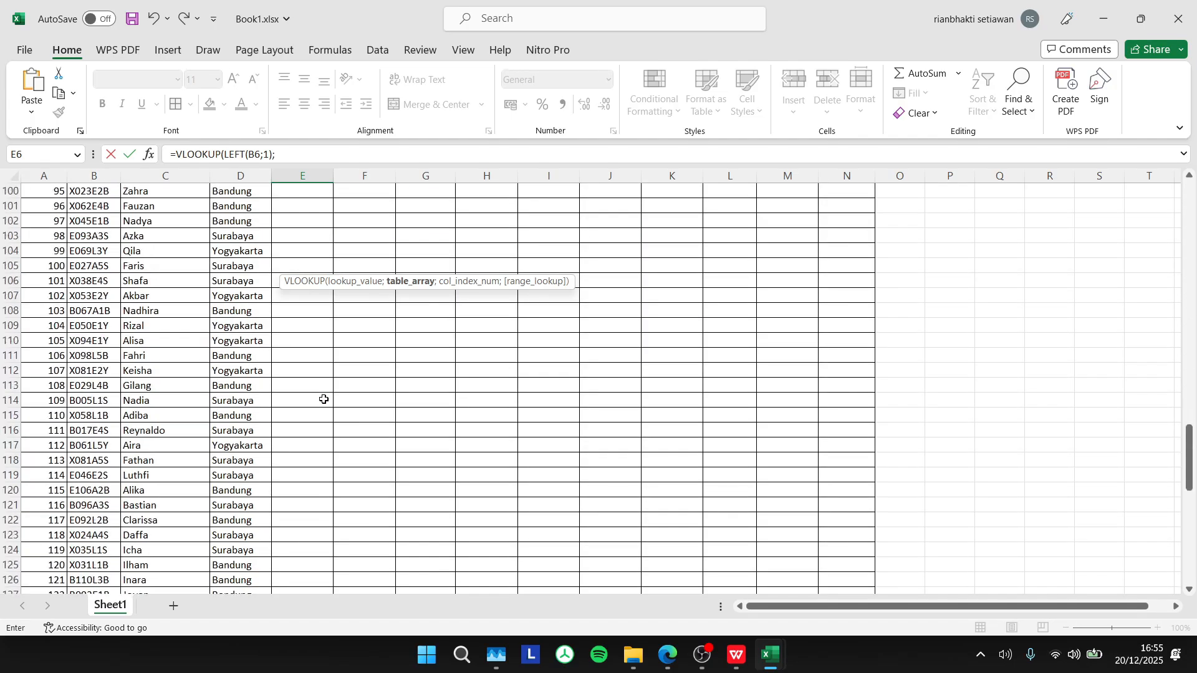
{"action": "scroll", "coordinate": [323, 399], "scroll_direction": "down", "scroll_amount": 18}
{"action": "scroll", "coordinate": [324, 399], "scroll_direction": "up", "scroll_amount": 2}
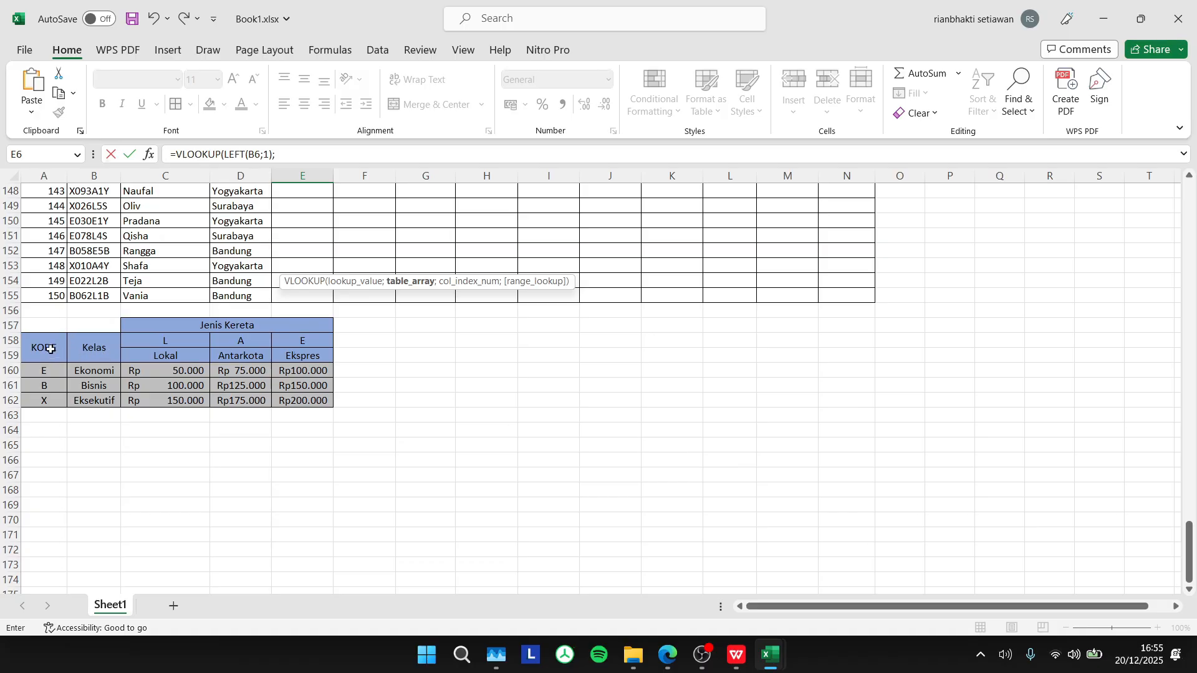
{"action": "left_click_drag", "start_coordinate": [50, 349], "coordinate": [111, 403]}
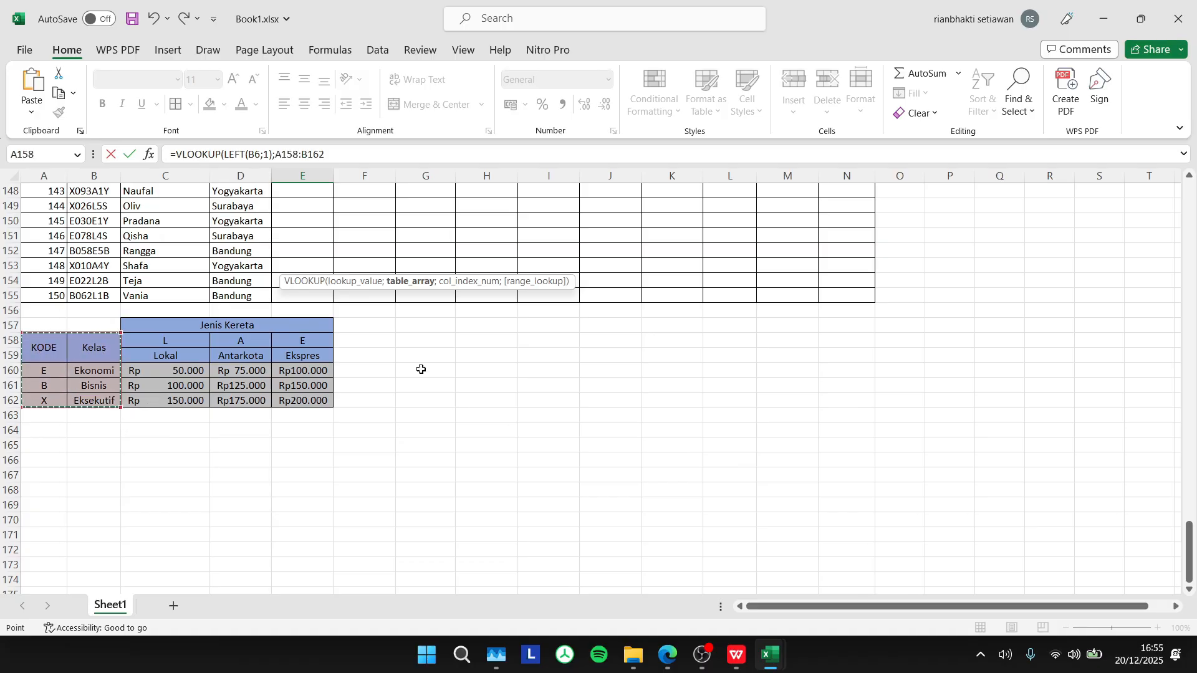
{"action": "scroll", "coordinate": [422, 370], "scroll_direction": "up", "scroll_amount": 20}
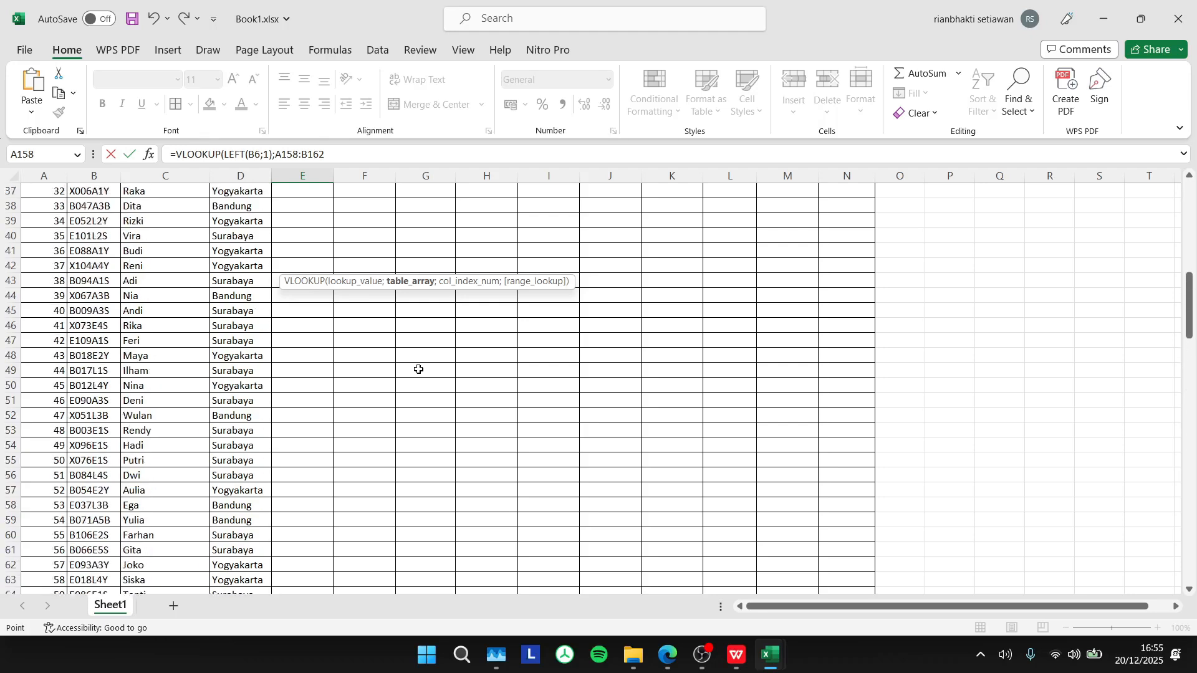
{"action": "scroll", "coordinate": [419, 370], "scroll_direction": "up", "scroll_amount": 12}
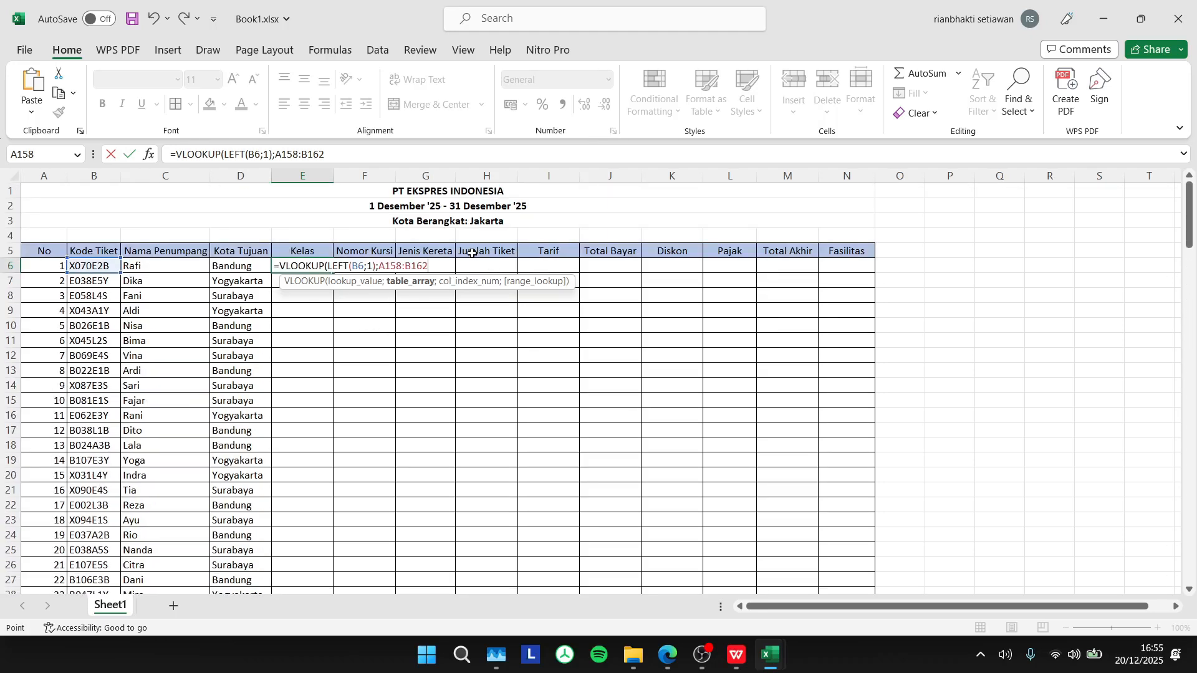
{"action": "key", "text": "F4"}
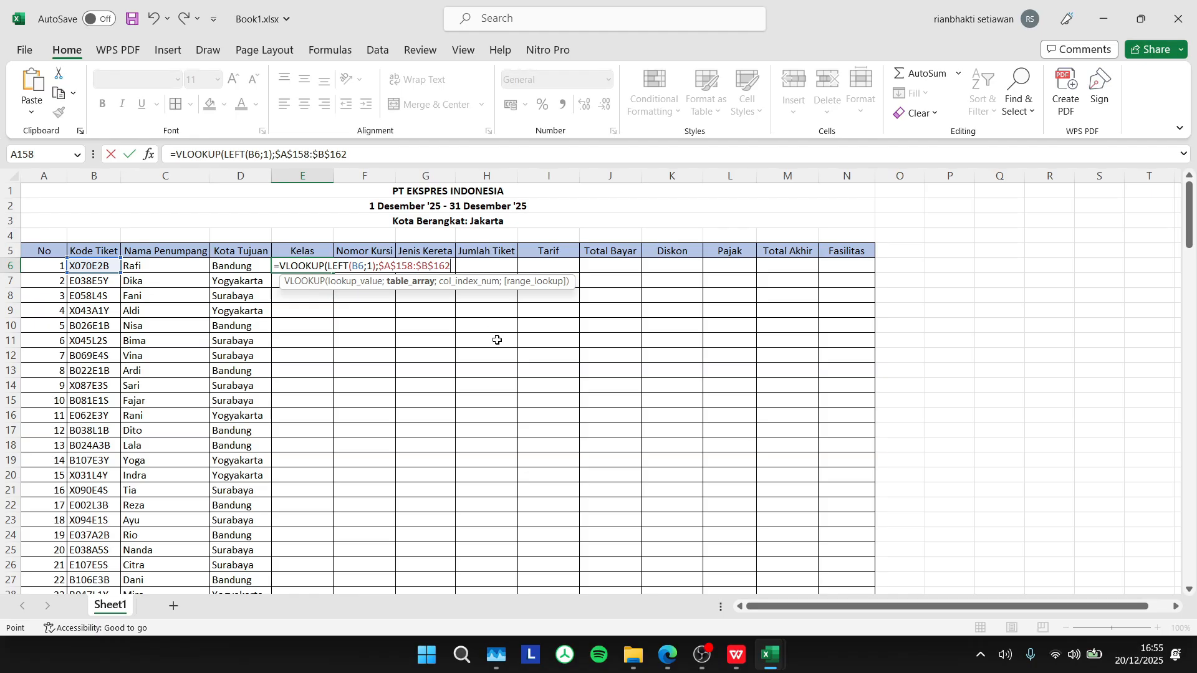
Step: Complete the VLOOKUP in E6 with column index 2 and range lookup 0, and enter the formula
{"action": "type", "text": ";"}
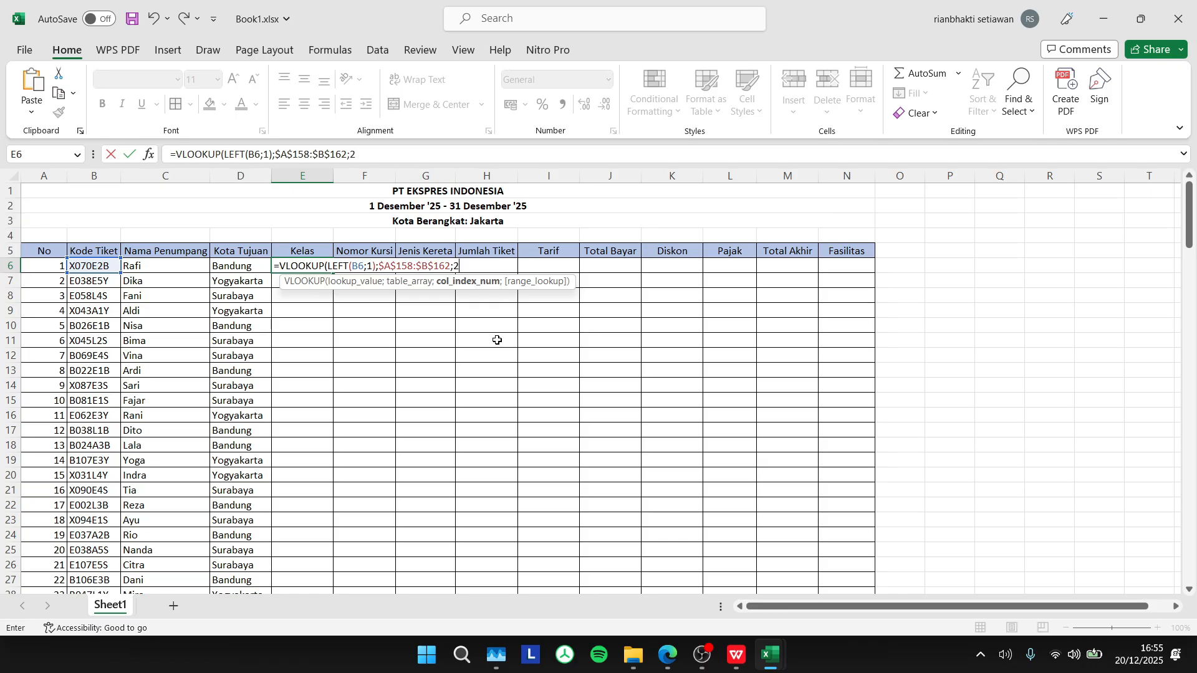
{"action": "type", "text": "2;"}
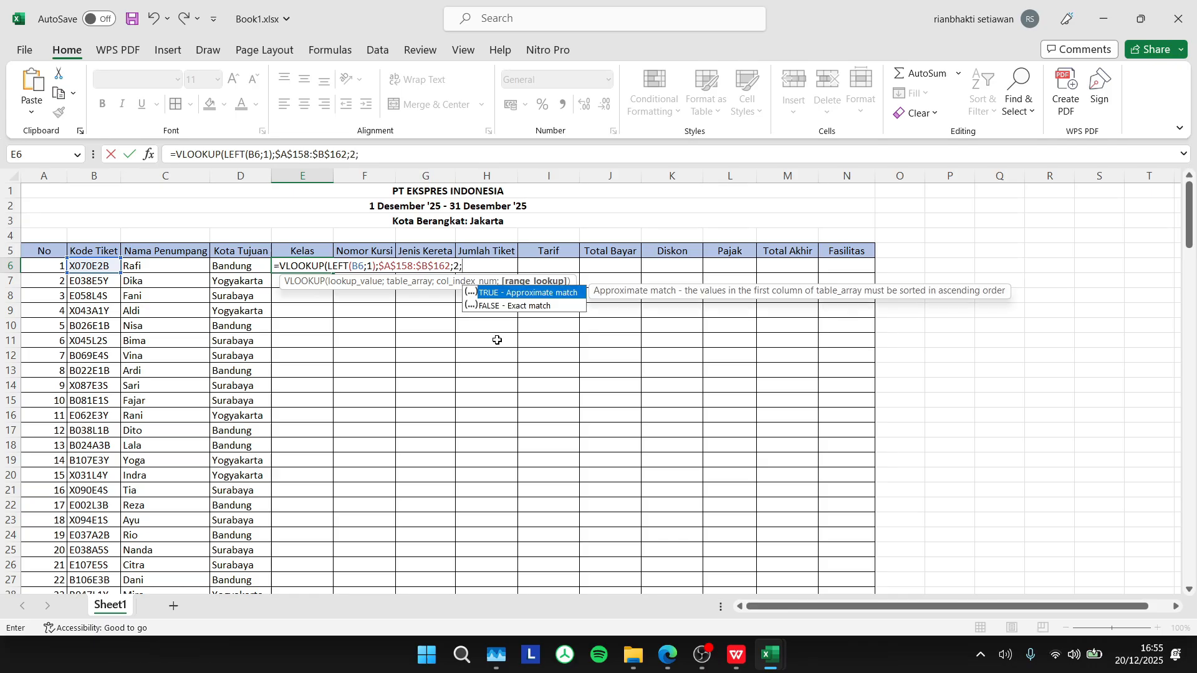
{"action": "type", "text": "0)"}
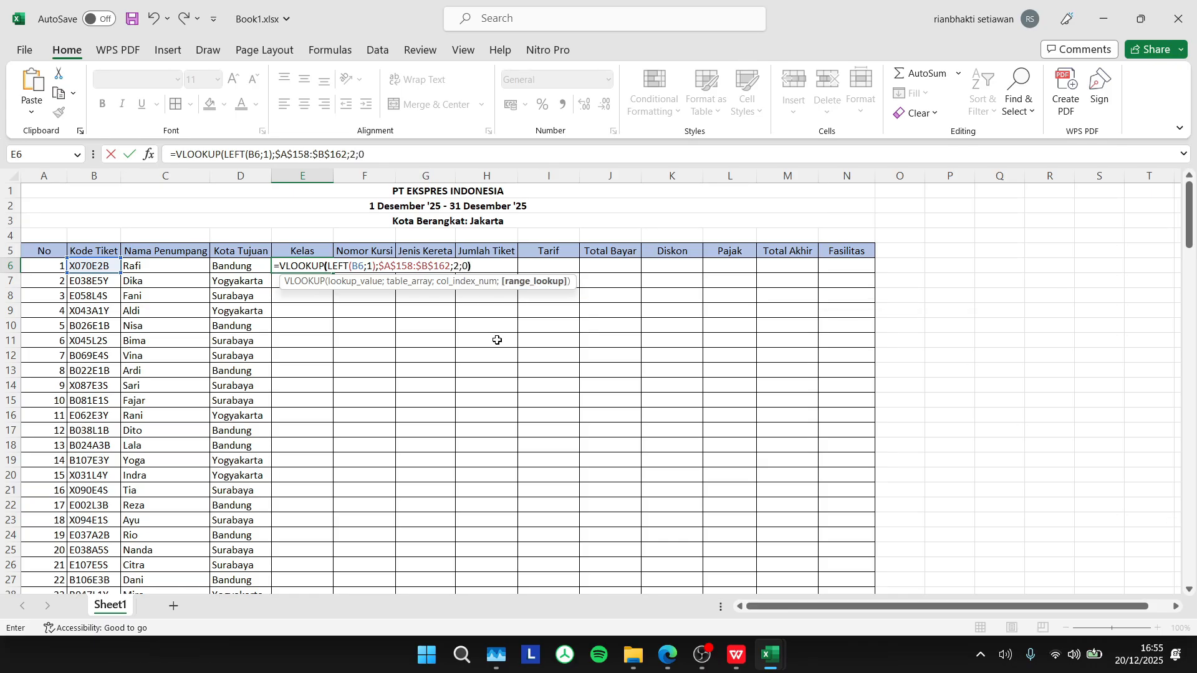
{"action": "key", "text": "Return"}
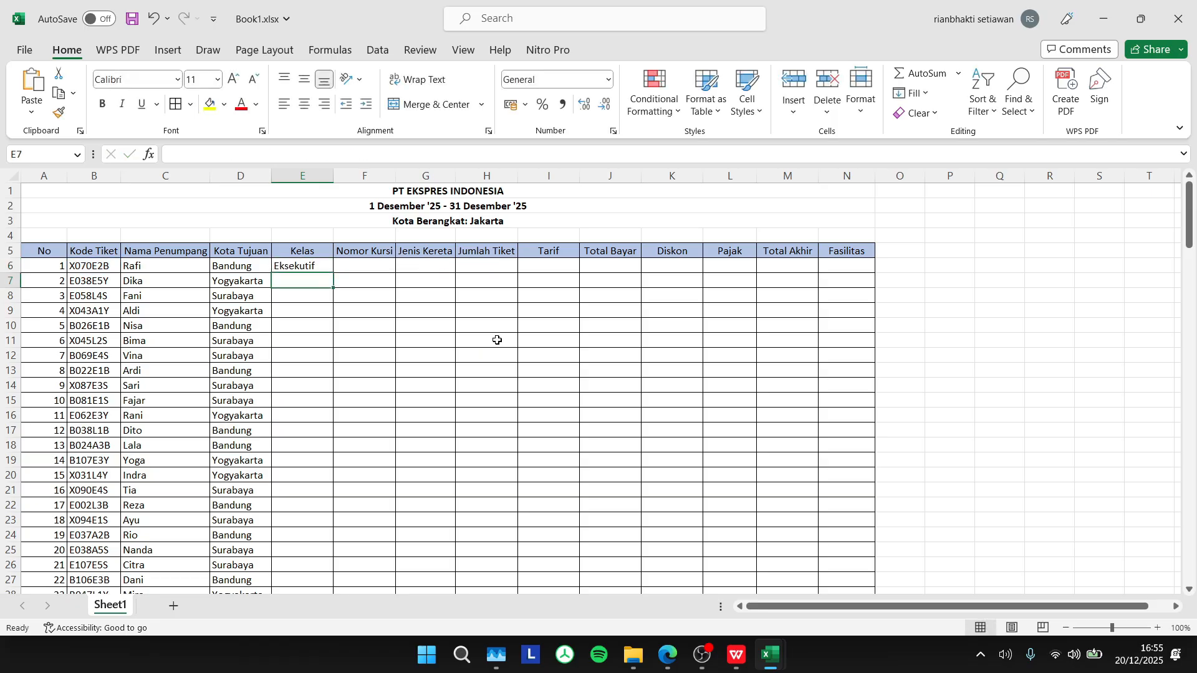
Step: Check the Kelas result in E6 against the row for code X in the lookup table below the data
{"action": "left_click", "coordinate": [306, 268]}
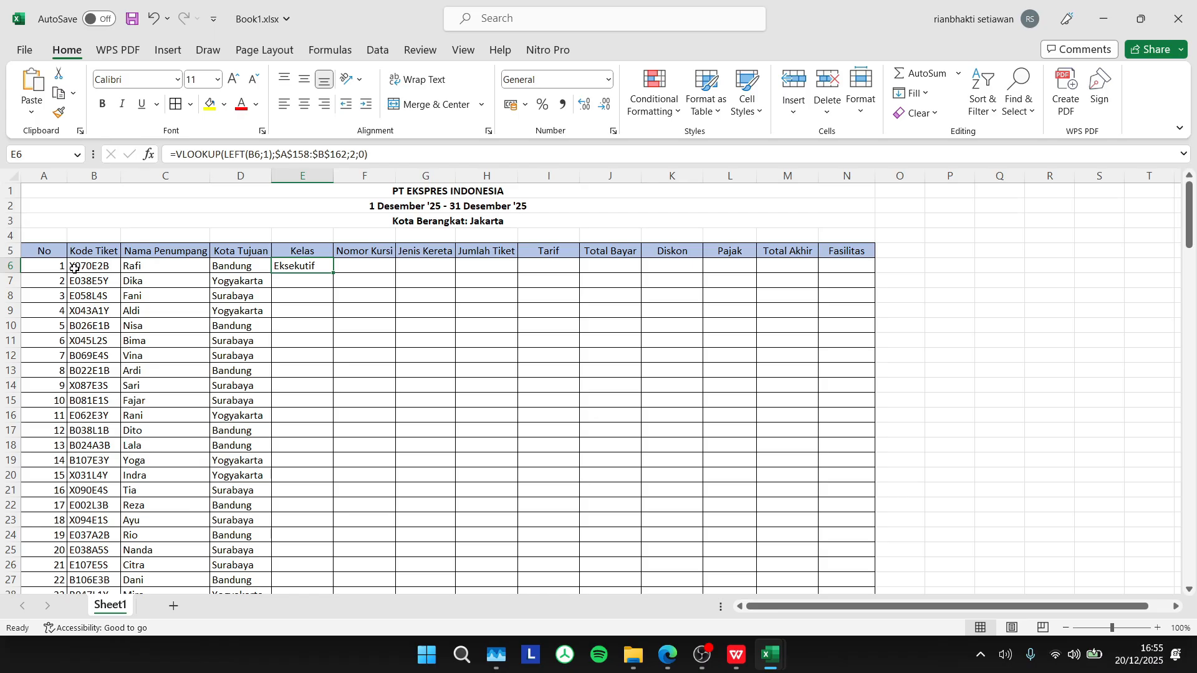
{"action": "scroll", "coordinate": [129, 300], "scroll_direction": "down", "scroll_amount": 1}
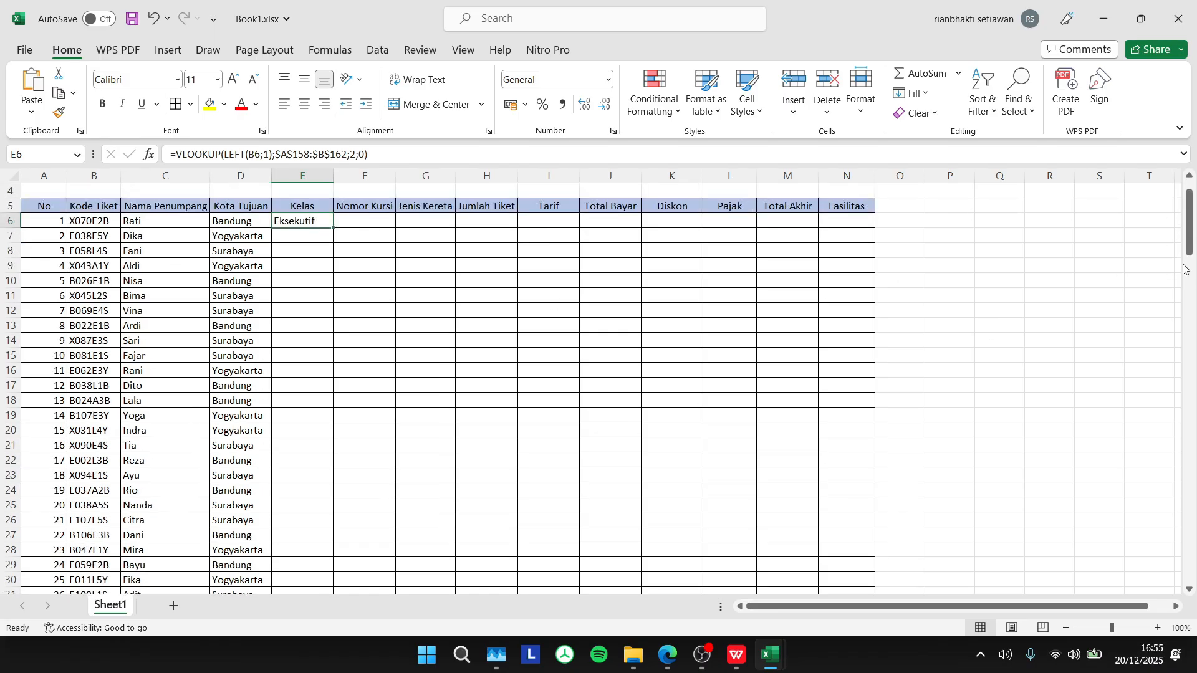
{"action": "left_click_drag", "start_coordinate": [1189, 250], "coordinate": [1196, 614]}
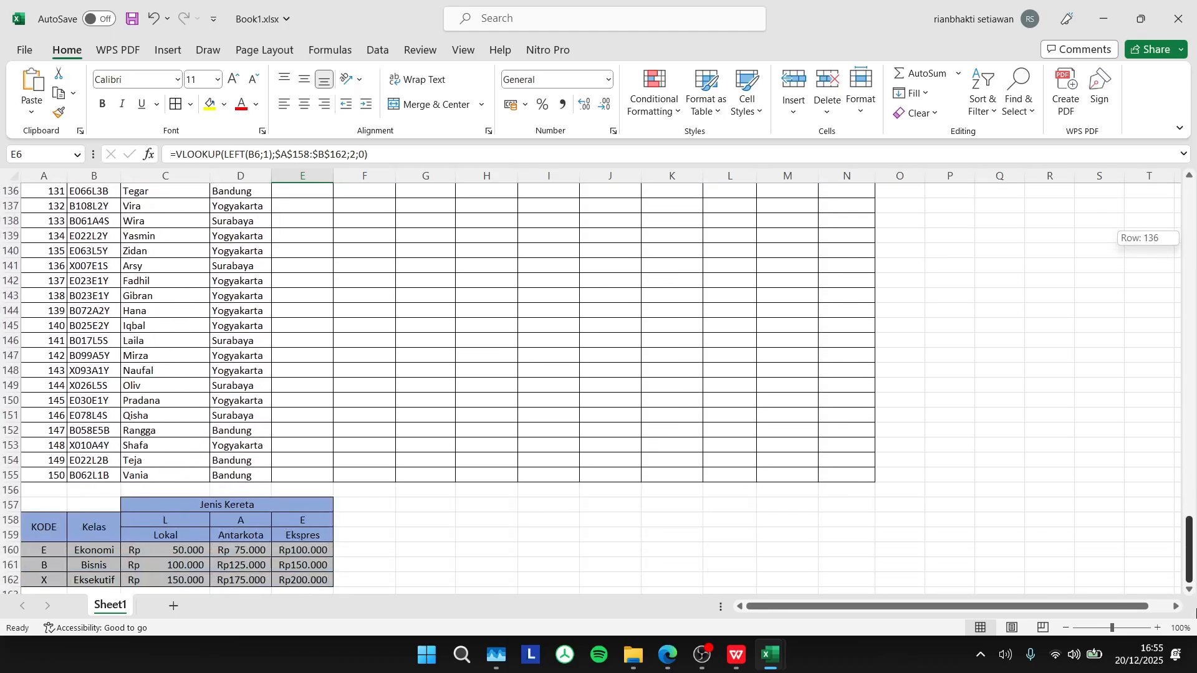
{"action": "left_click", "coordinate": [44, 580]}
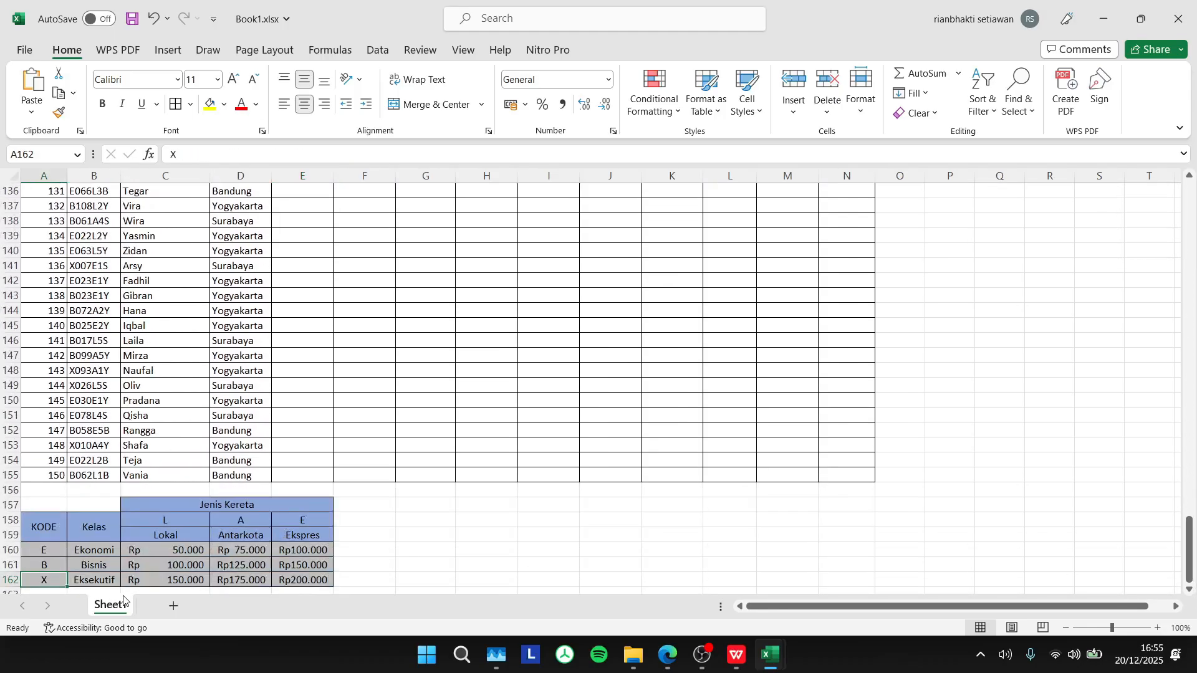
{"action": "left_click", "coordinate": [103, 580]}
{"action": "left_click", "coordinate": [1193, 216]}
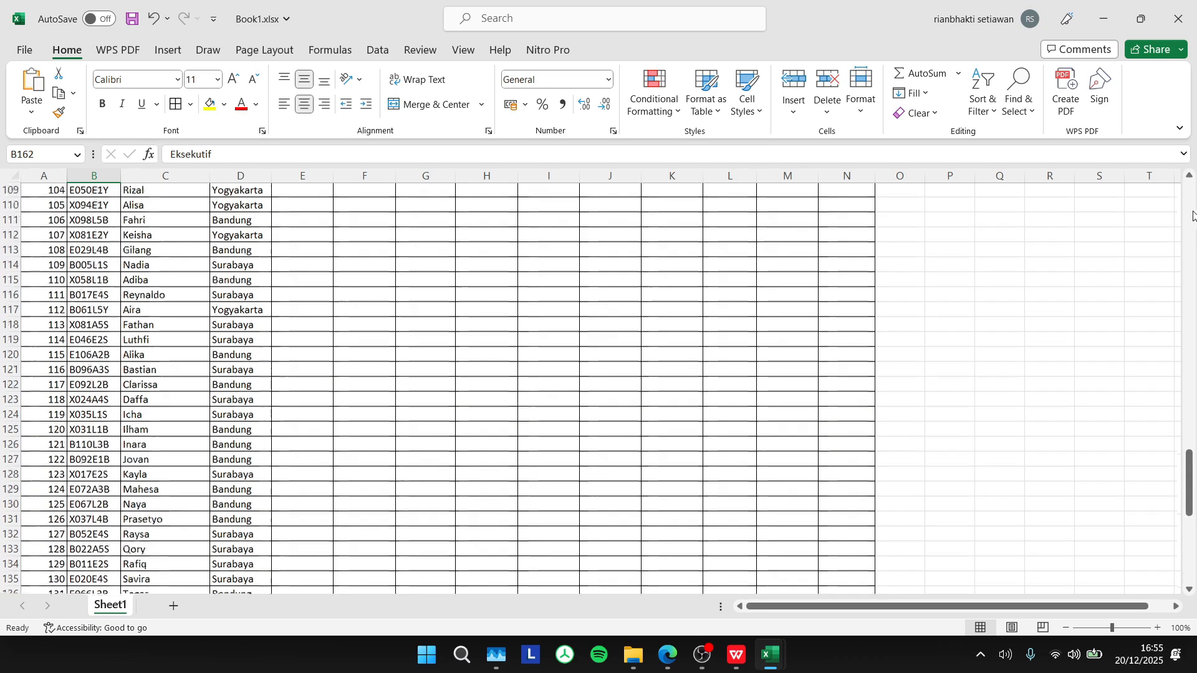
{"action": "left_click", "coordinate": [1190, 176]}
{"action": "left_click", "coordinate": [1191, 177]}
{"action": "left_click", "coordinate": [1190, 177]}
{"action": "left_click", "coordinate": [1191, 177]}
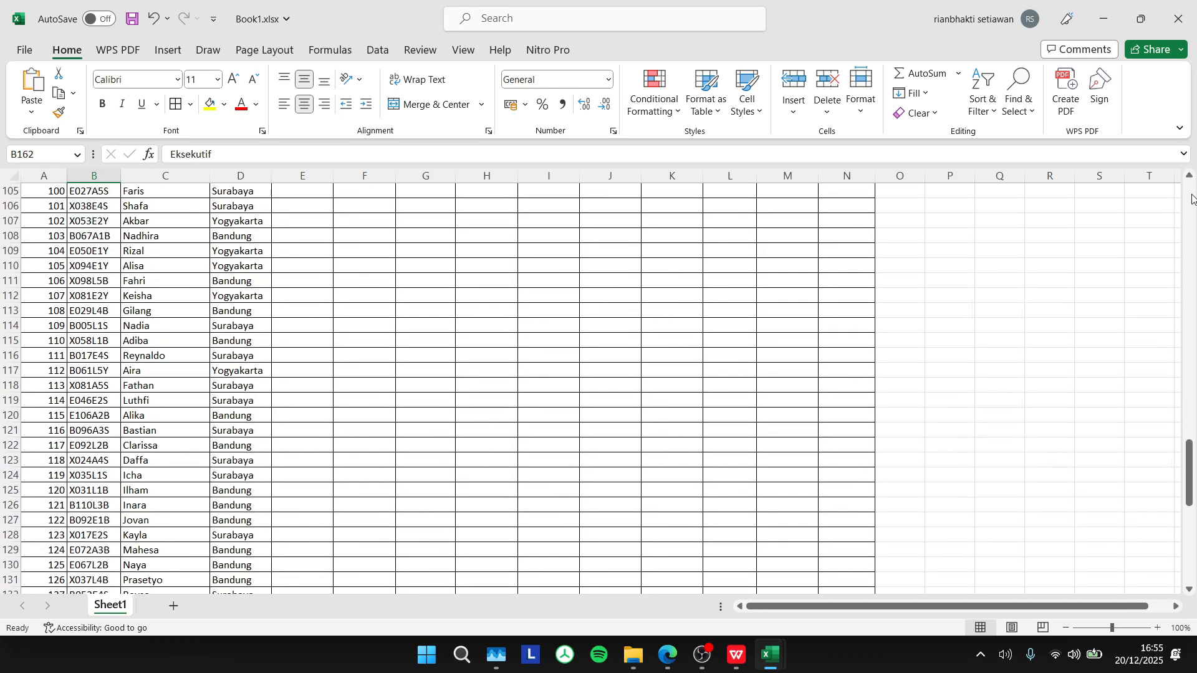
{"action": "left_click", "coordinate": [1192, 199]}
{"action": "left_click", "coordinate": [1191, 199]}
{"action": "left_click", "coordinate": [1192, 200]}
{"action": "left_click", "coordinate": [1192, 199]}
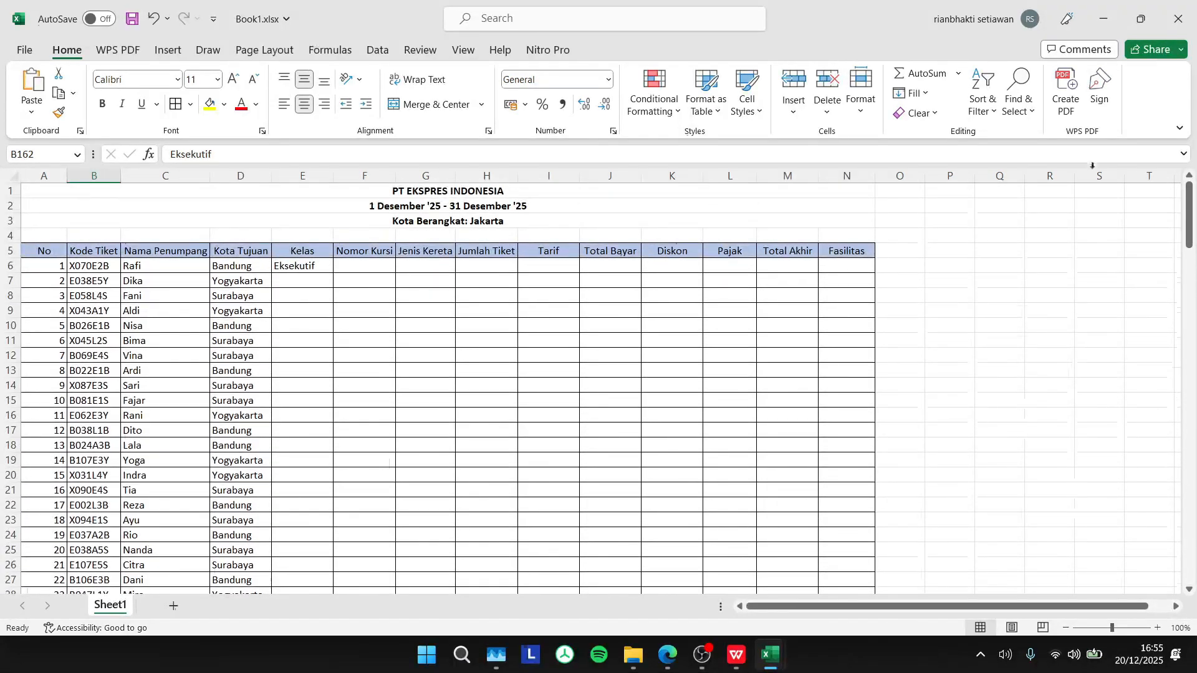
Step: Fill the Kelas formula from E6 down to the last passenger row and select the first Nomor Kursi cell, F6
{"action": "left_click", "coordinate": [315, 266]}
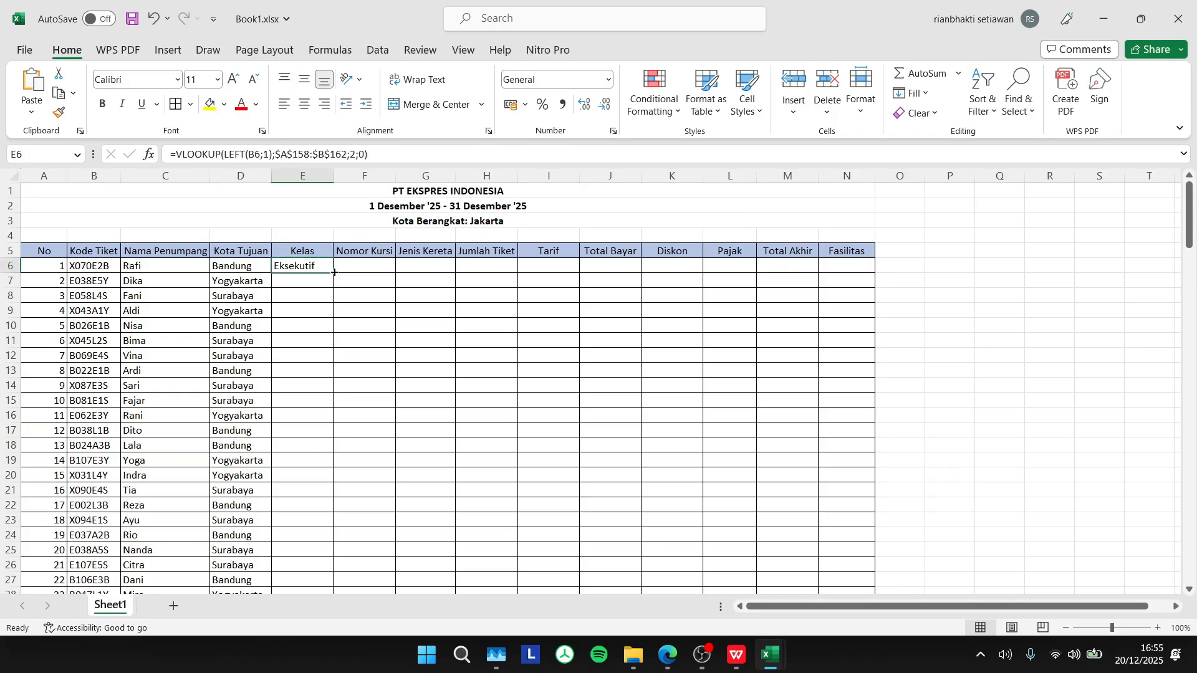
{"action": "double_click", "coordinate": [334, 273]}
{"action": "left_click", "coordinate": [366, 265]}
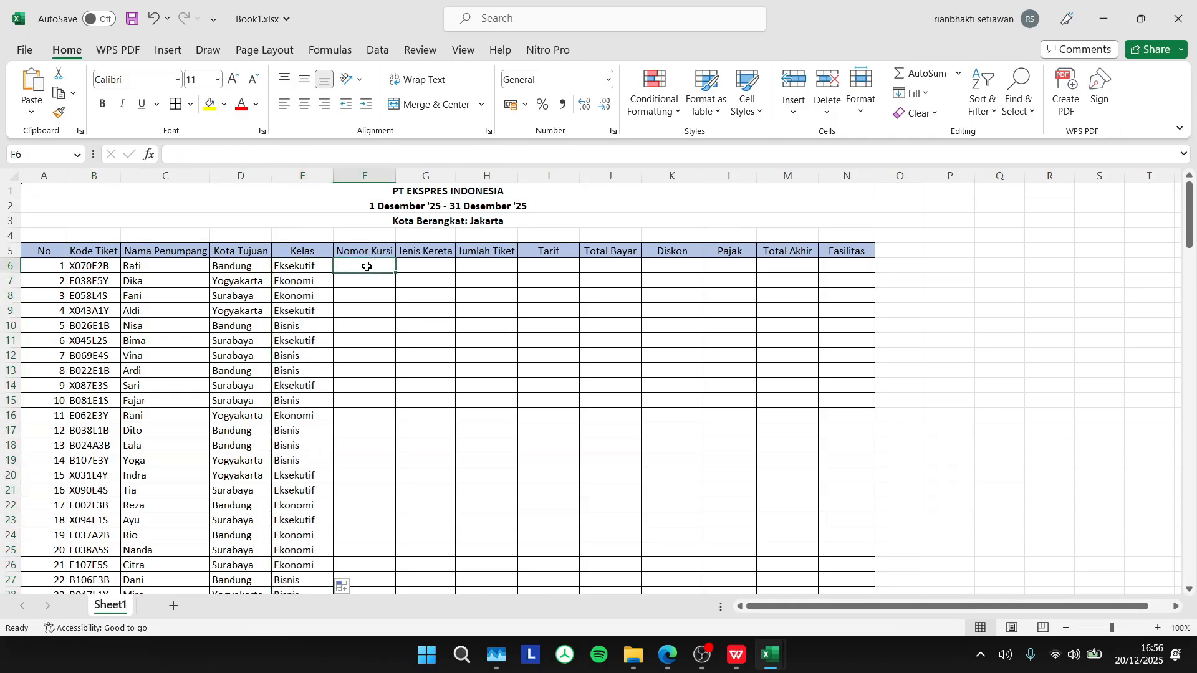
Step: Examine the ticket code in B6 to locate the characters that hold the seat number
{"action": "left_click", "coordinate": [362, 156]}
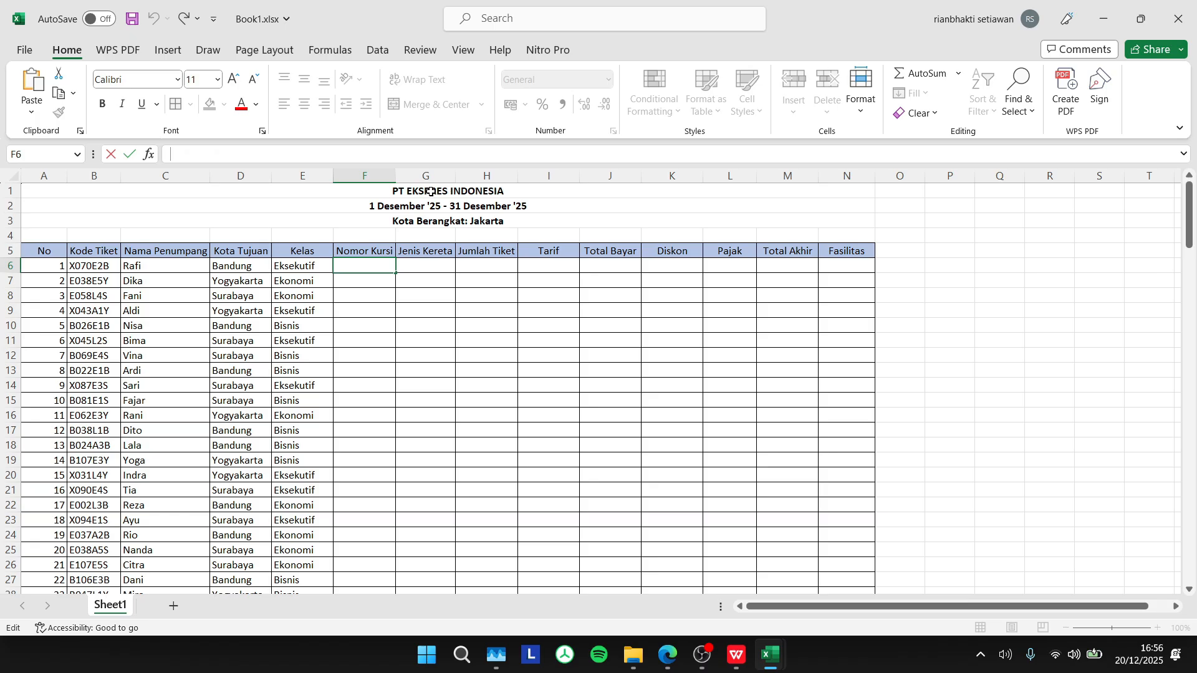
{"action": "left_click", "coordinate": [78, 266]}
{"action": "double_click", "coordinate": [78, 267]}
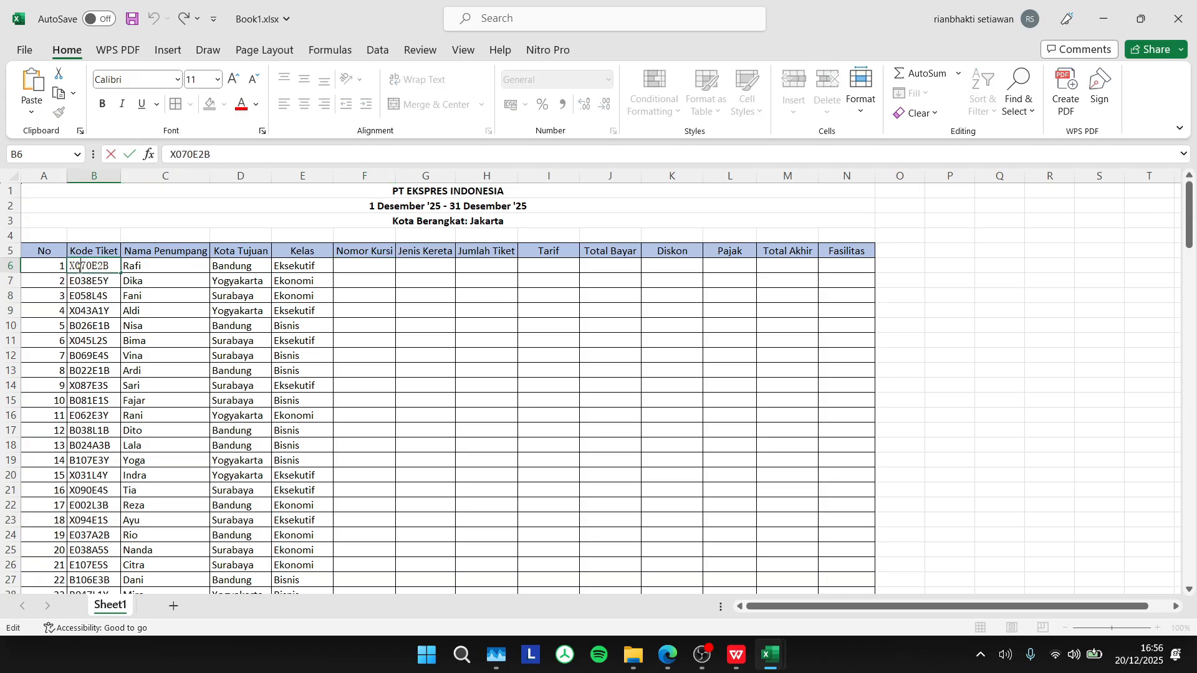
{"action": "left_click_drag", "start_coordinate": [74, 268], "coordinate": [87, 269]}
{"action": "double_click", "coordinate": [87, 267]}
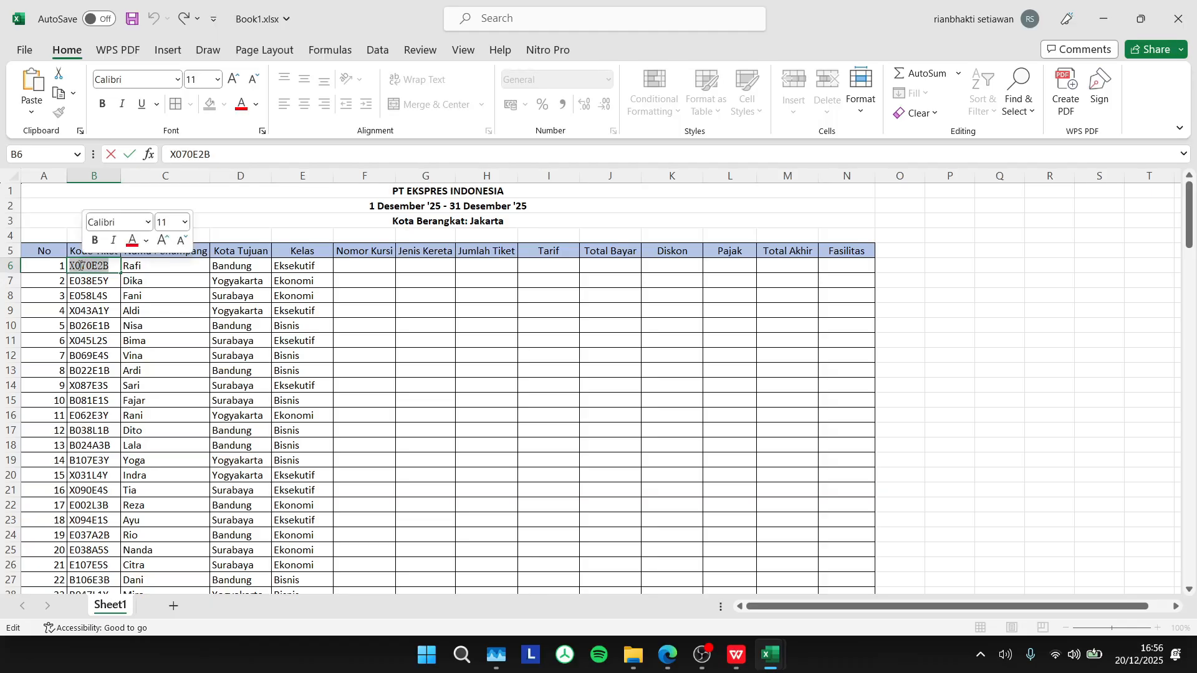
{"action": "left_click", "coordinate": [74, 267]}
{"action": "double_click", "coordinate": [74, 266]}
{"action": "left_click", "coordinate": [94, 269]}
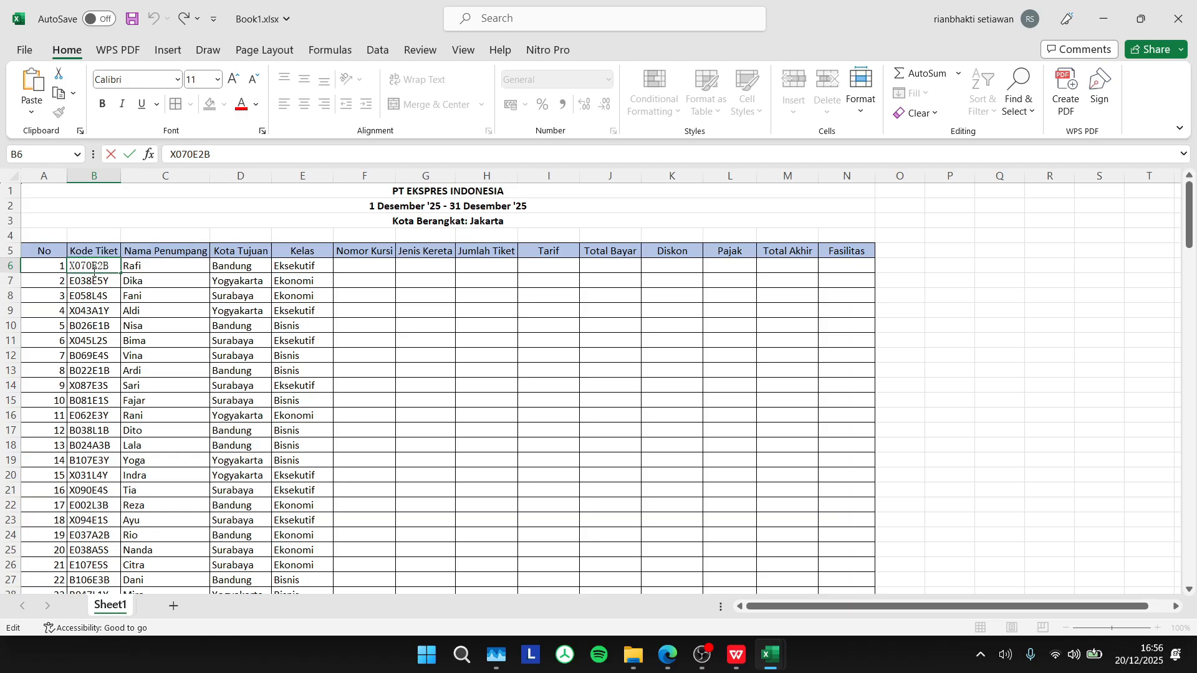
Step: Enter =MID(B6;2;3) in F6 to extract the Nomor Kursi from the ticket code
{"action": "left_click", "coordinate": [363, 268]}
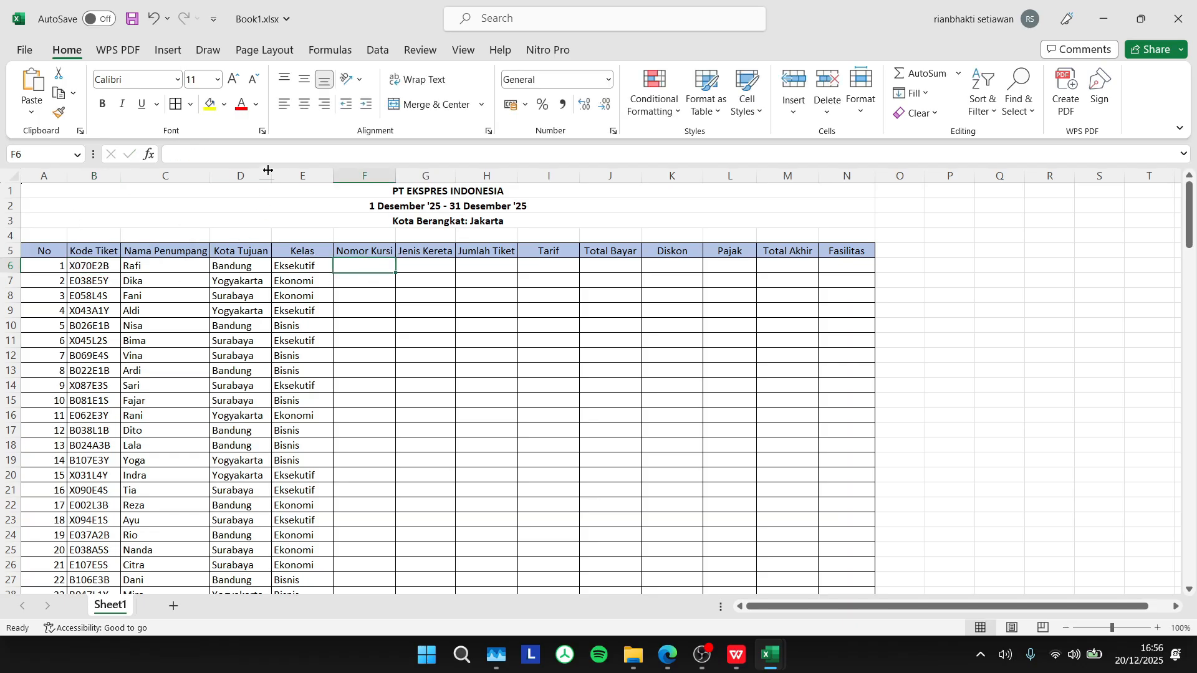
{"action": "left_click", "coordinate": [272, 151]}
{"action": "type", "text": "="}
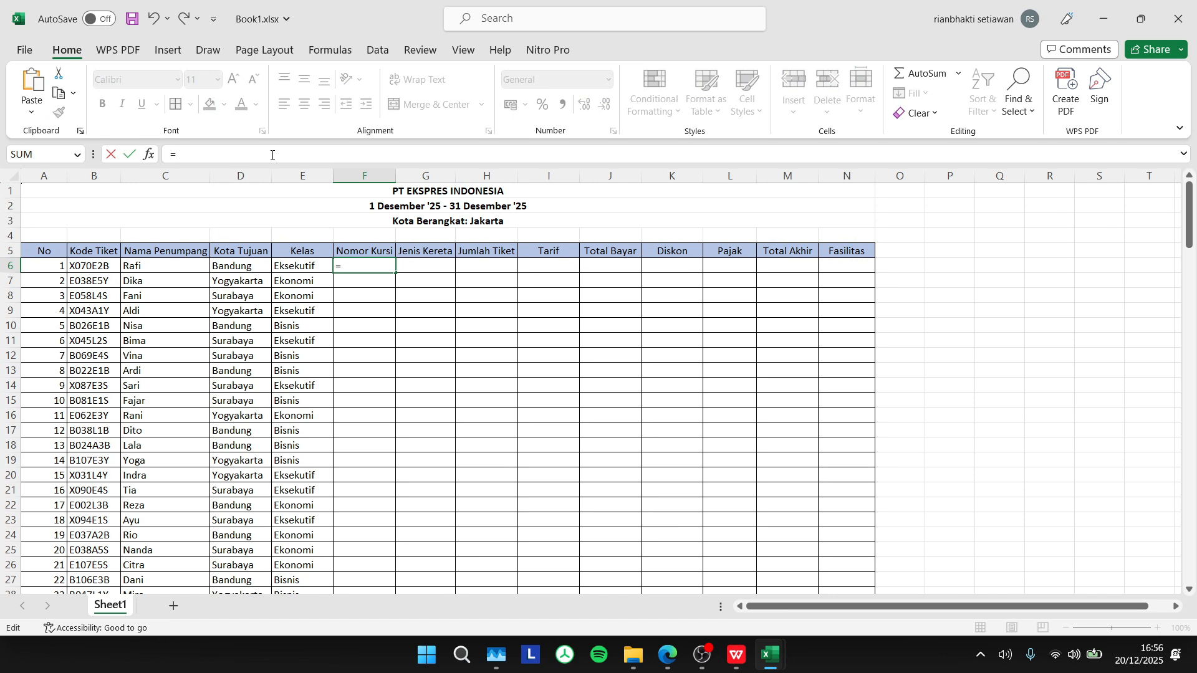
{"action": "type", "text": "MID("}
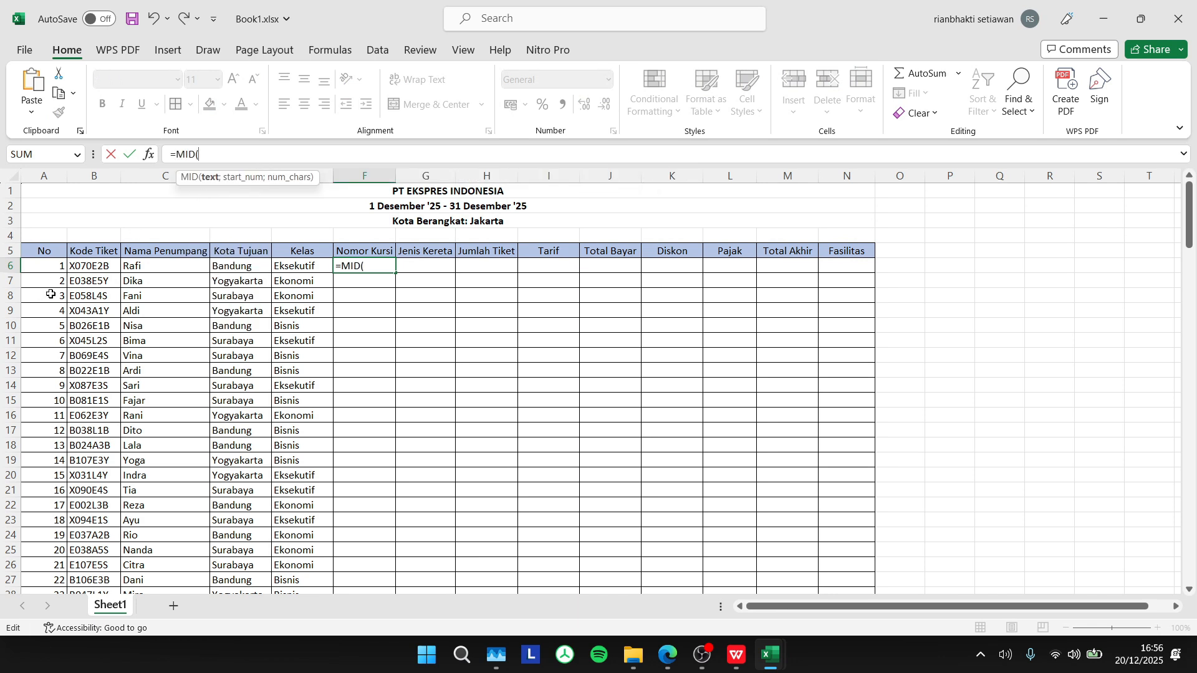
{"action": "left_click", "coordinate": [87, 267]}
{"action": "type", "text": ";"}
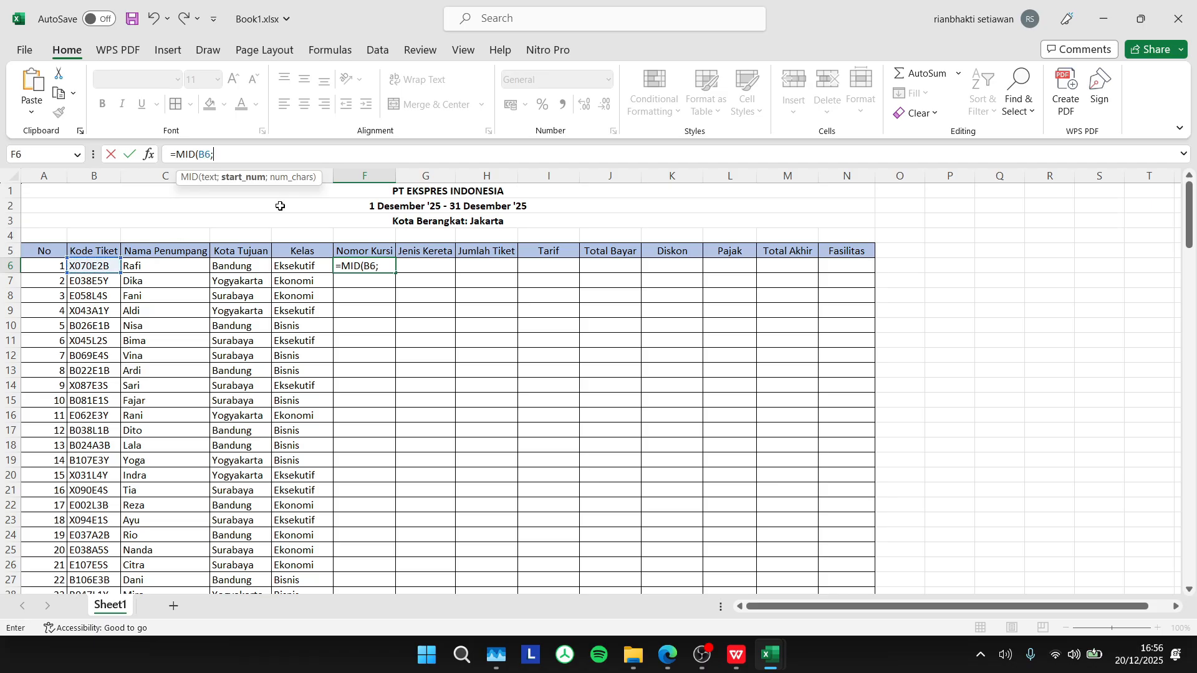
{"action": "type", "text": "2;3)"}
{"action": "key", "text": "Return"}
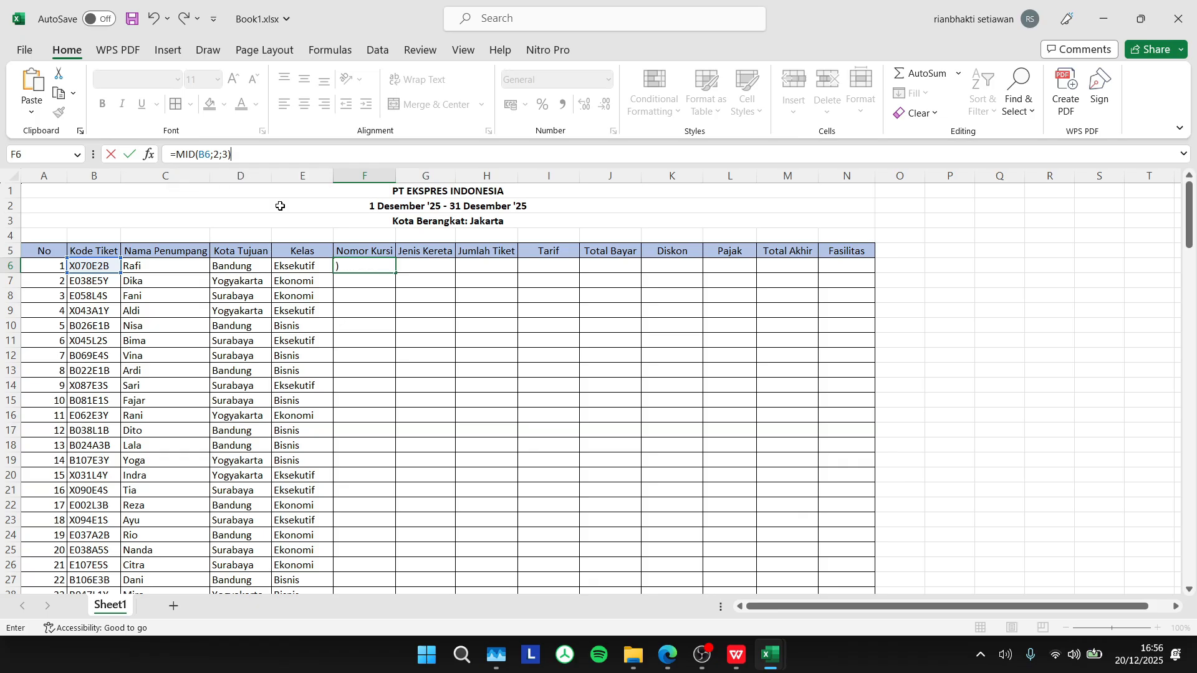
Step: Fill the Nomor Kursi formula from F6 down to the last passenger row and compare row 7 with its ticket code
{"action": "left_click", "coordinate": [382, 265]}
{"action": "double_click", "coordinate": [394, 273]}
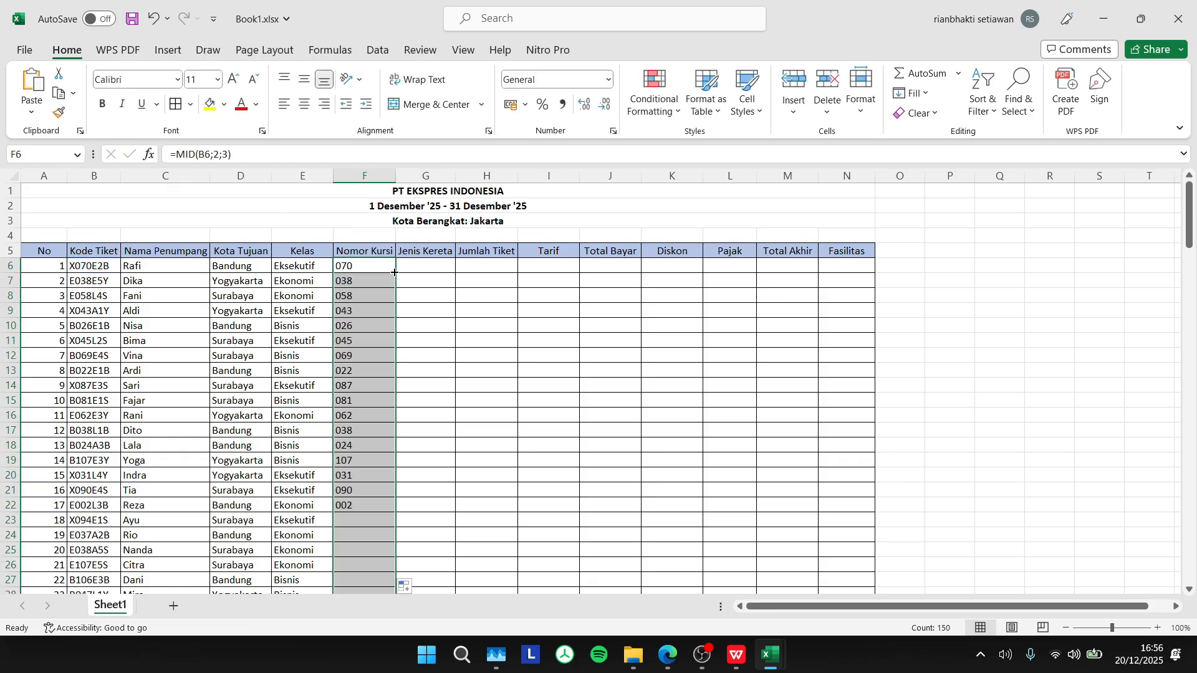
{"action": "left_click", "coordinate": [96, 275]}
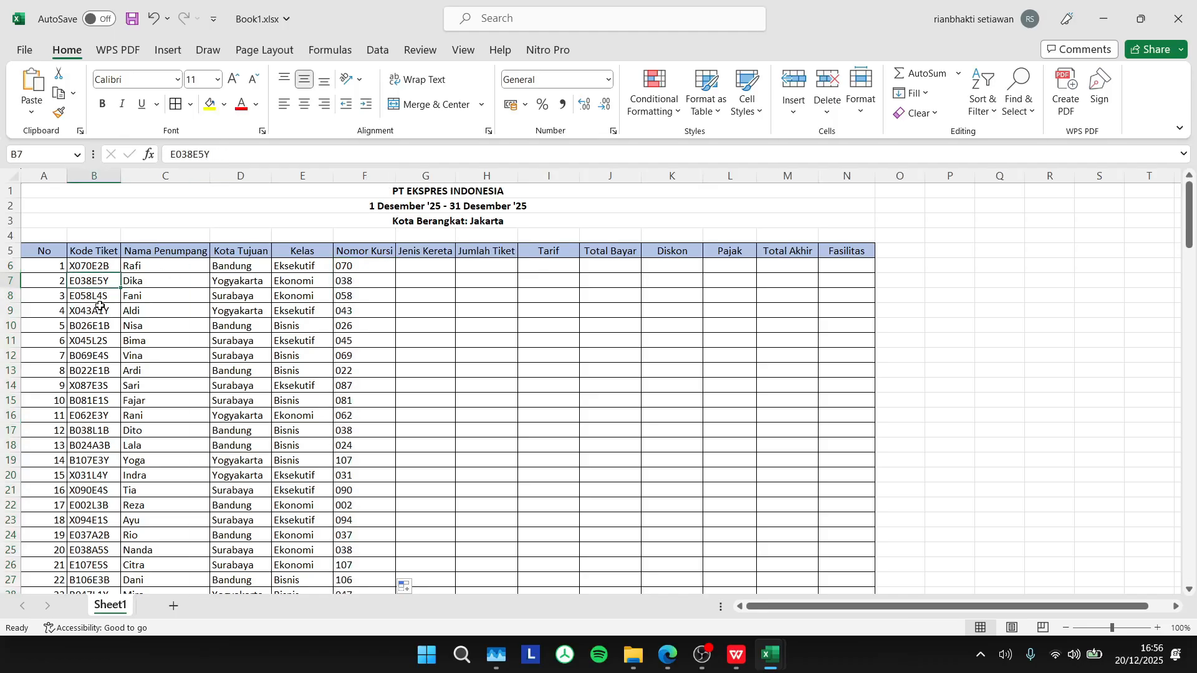
{"action": "left_click", "coordinate": [385, 281]}
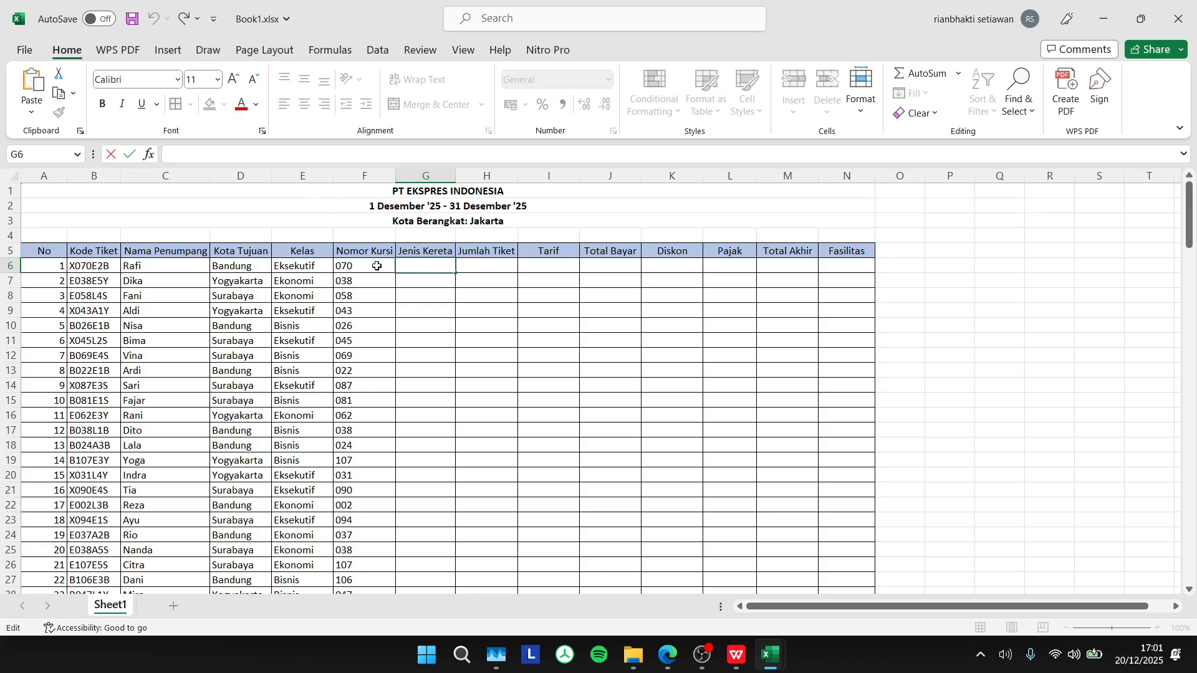
Step: Check the ticket code in B6 and start an HLOOKUP formula in the first Jenis Kereta cell, G6
{"action": "left_click", "coordinate": [108, 268]}
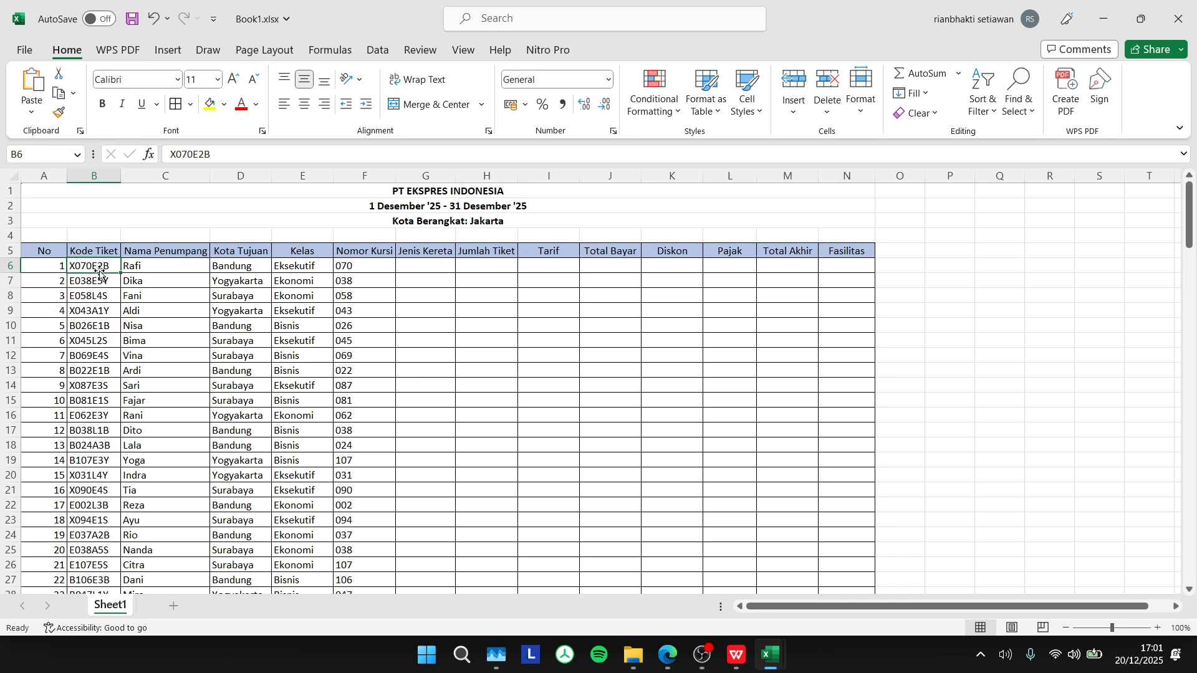
{"action": "left_click", "coordinate": [424, 272]}
{"action": "left_click", "coordinate": [374, 161]}
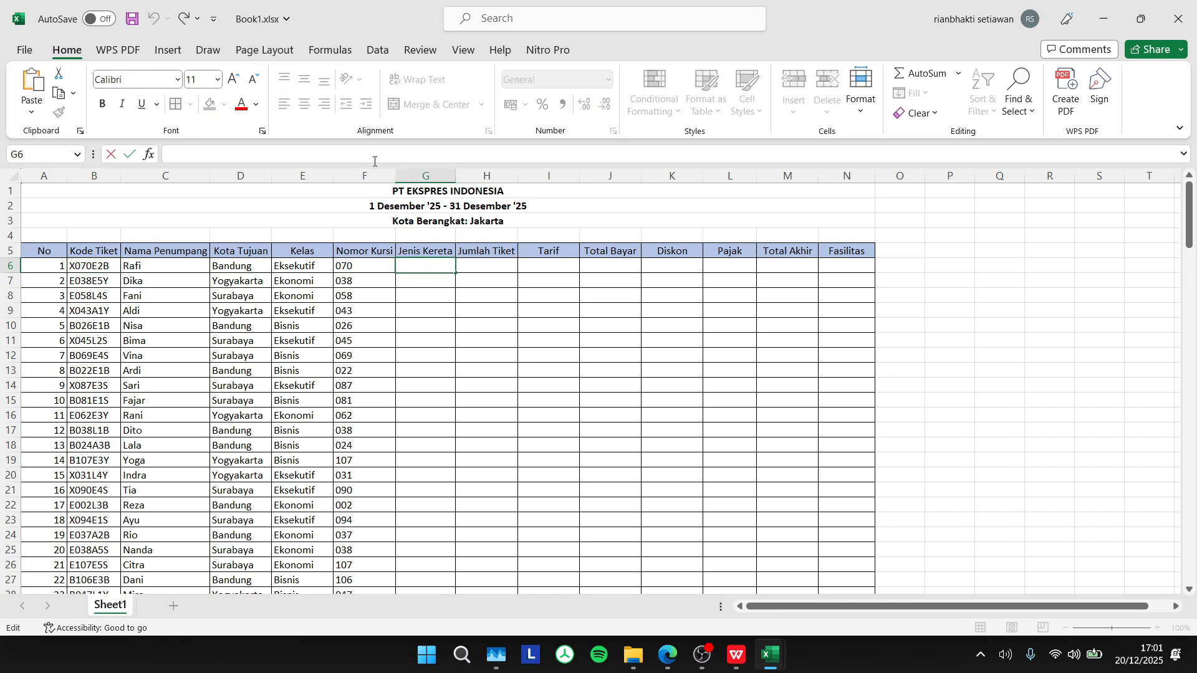
{"action": "type", "text": "="}
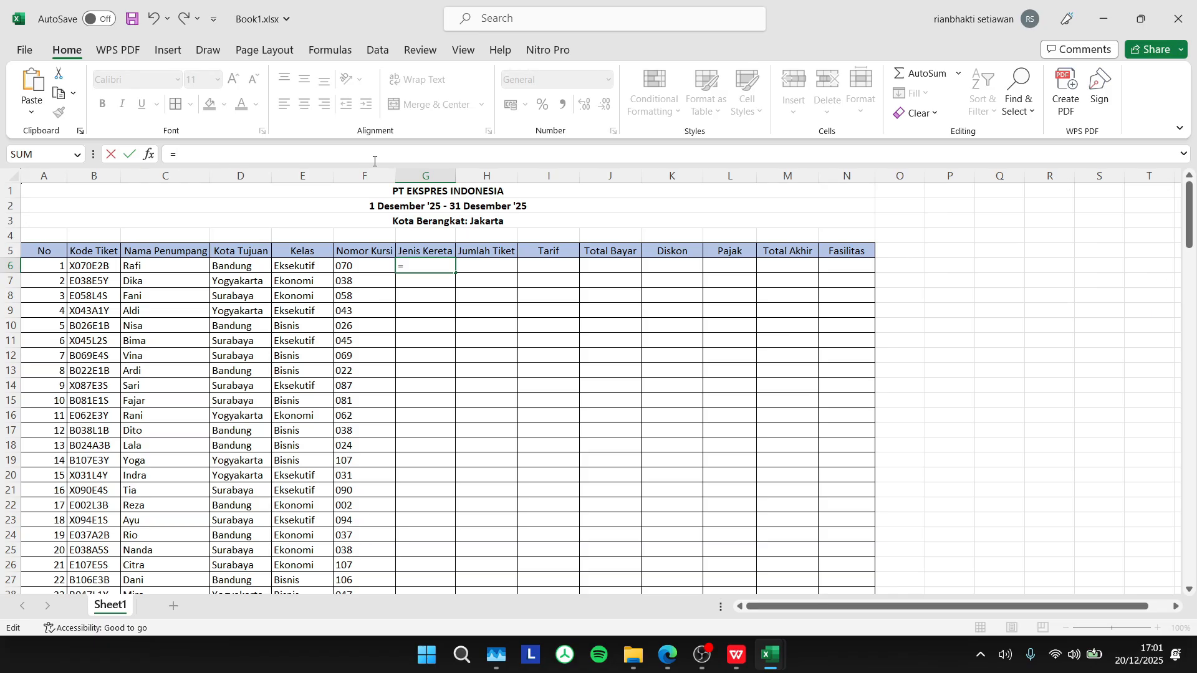
{"action": "type", "text": "hlook"}
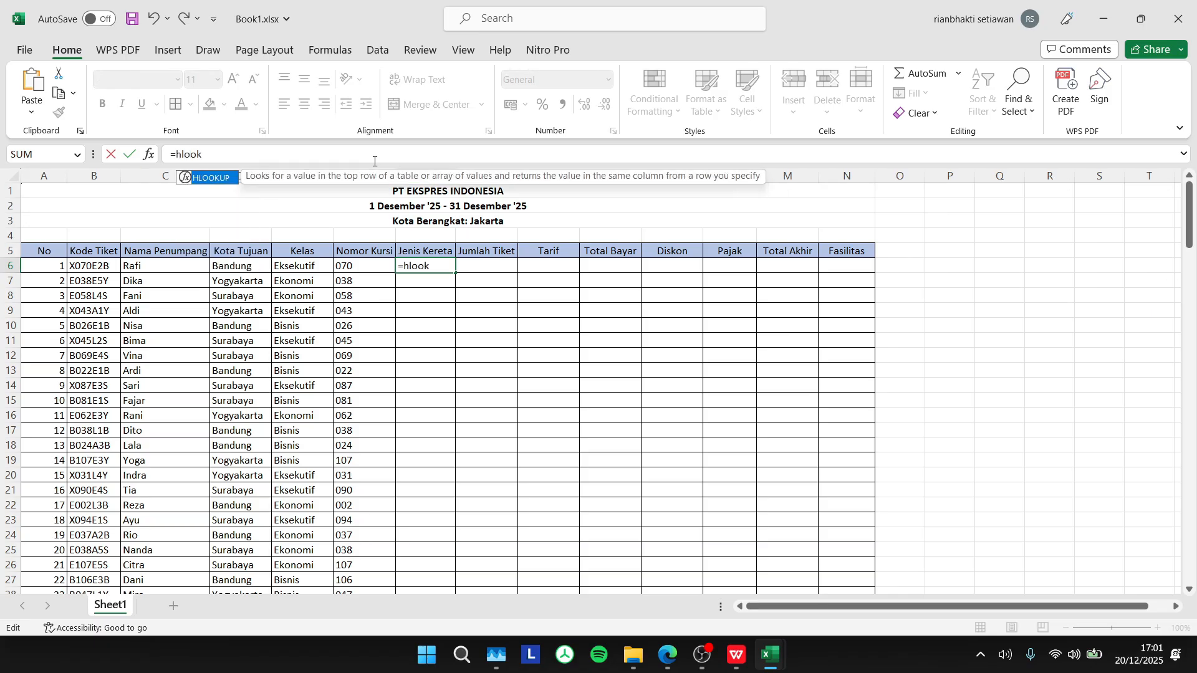
{"action": "key", "text": "Tab"}
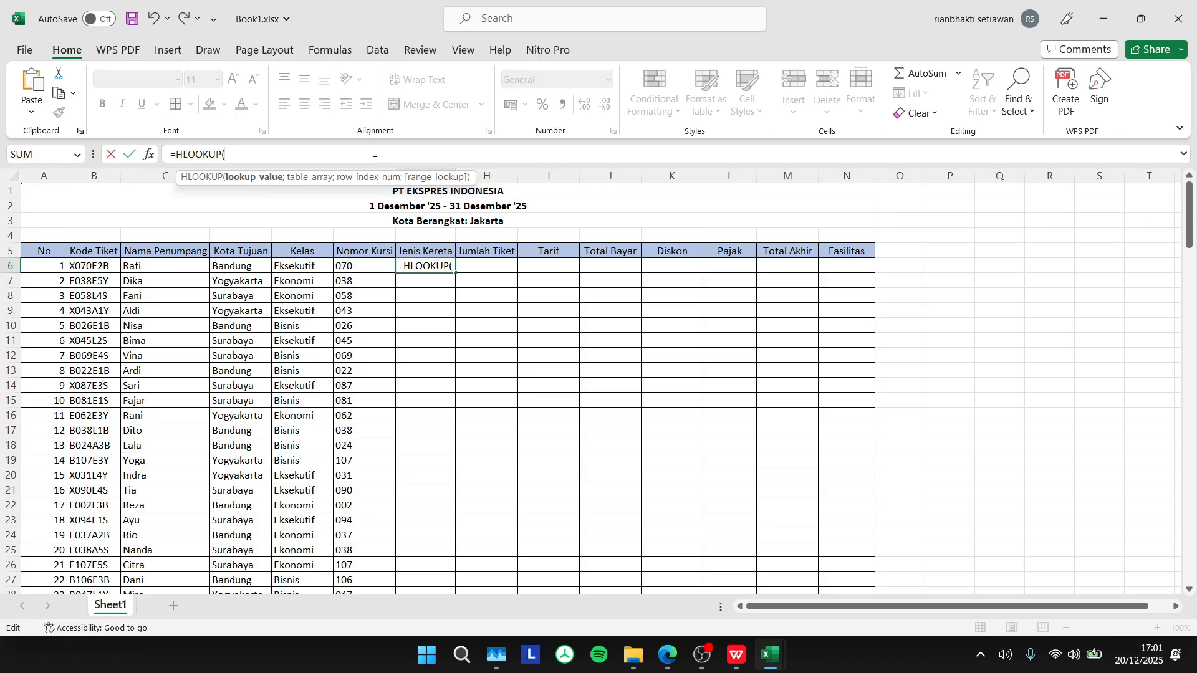
Step: Use MID(B6;5;1) as the HLOOKUP lookup value in G6 to extract the train-type letter from the ticket code
{"action": "left_click", "coordinate": [110, 264]}
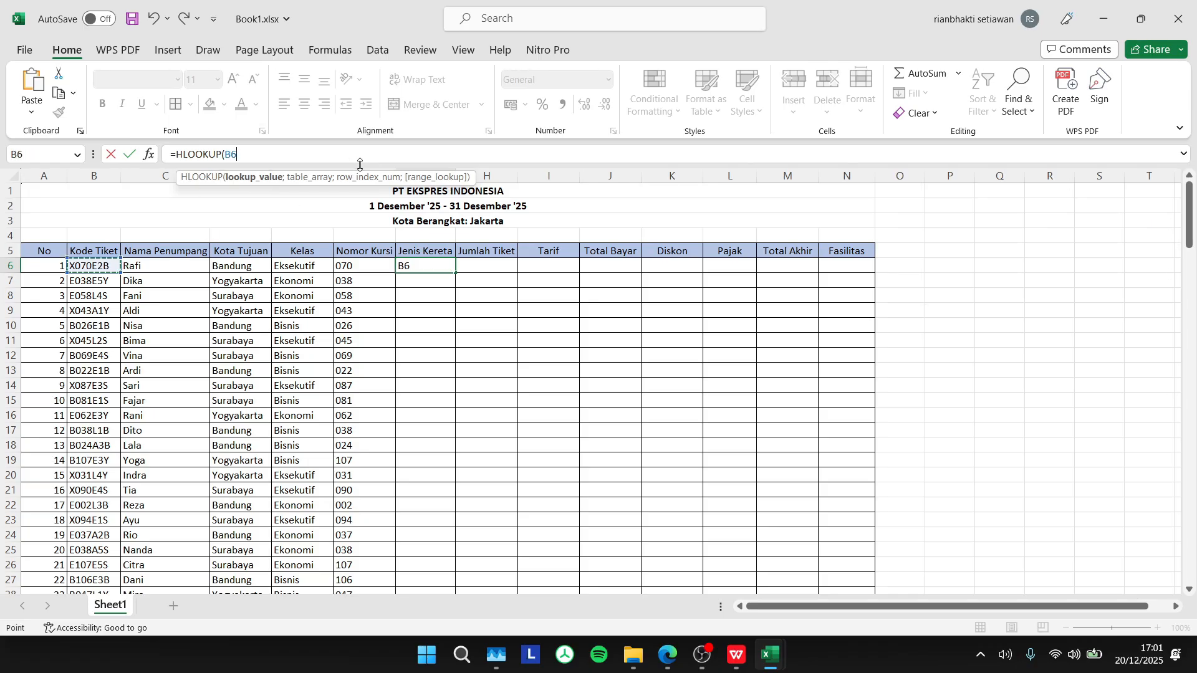
{"action": "key", "text": "BackSpace"}
{"action": "key", "text": "BackSpace"}
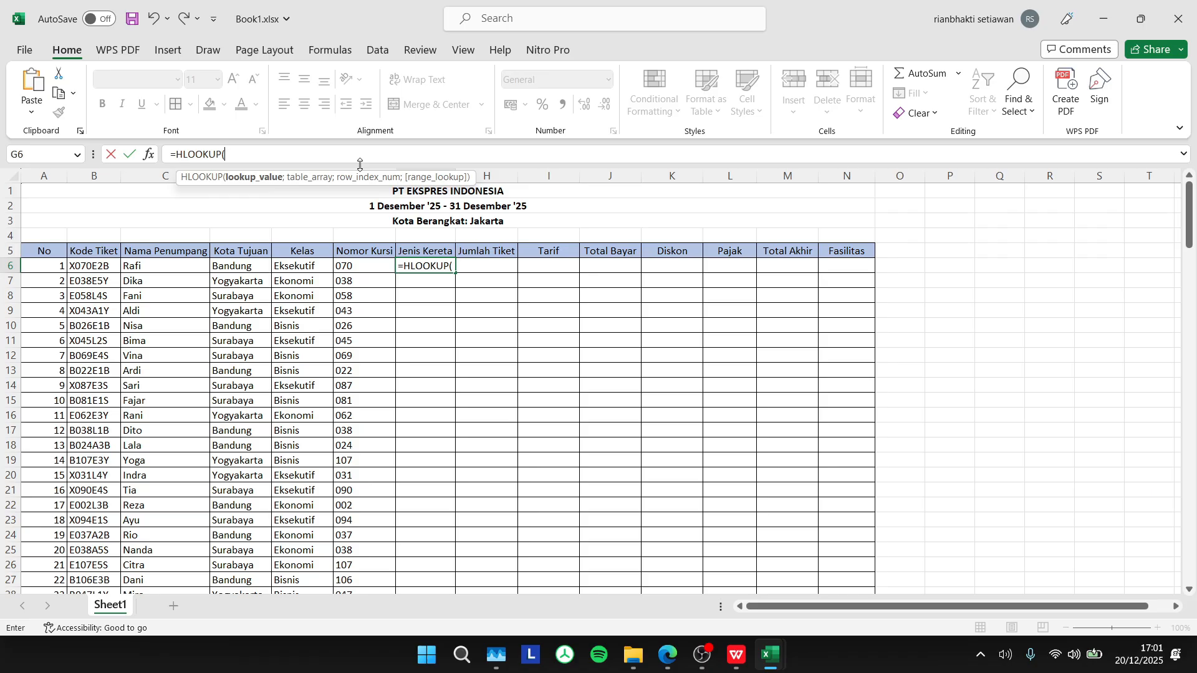
{"action": "type", "text": "mid"}
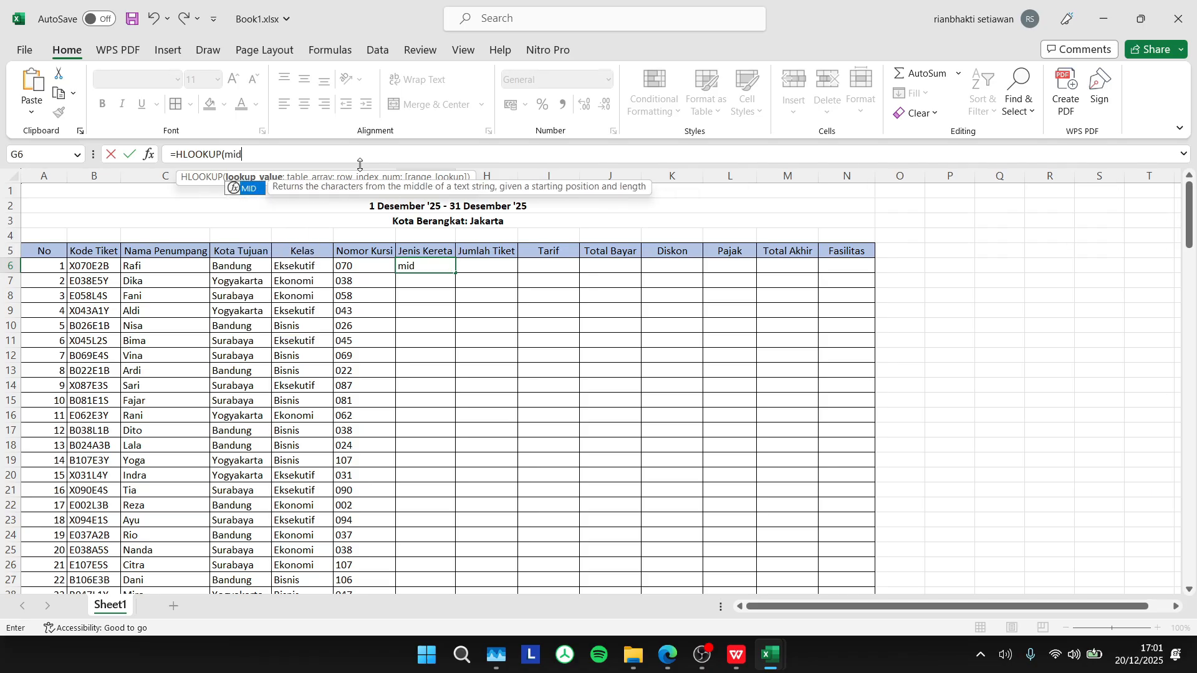
{"action": "key", "text": "Tab"}
{"action": "left_click", "coordinate": [106, 269]}
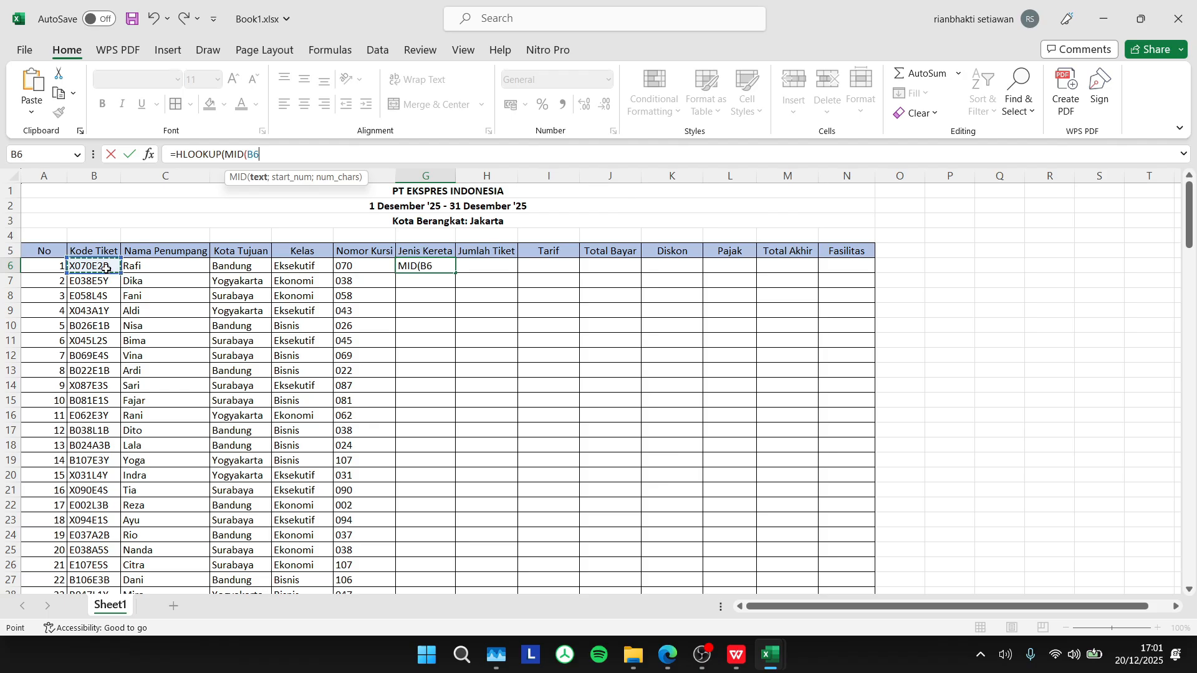
{"action": "type", "text": ";1"}
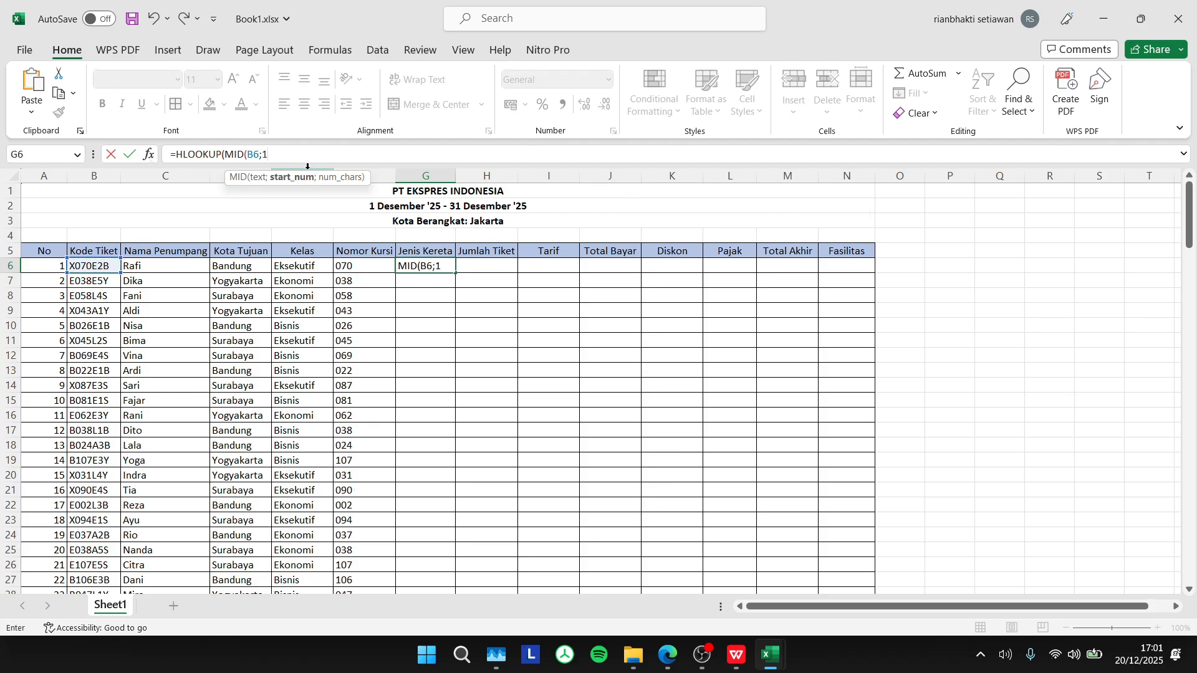
{"action": "key", "text": "BackSpace"}
{"action": "type", "text": "5;1)"}
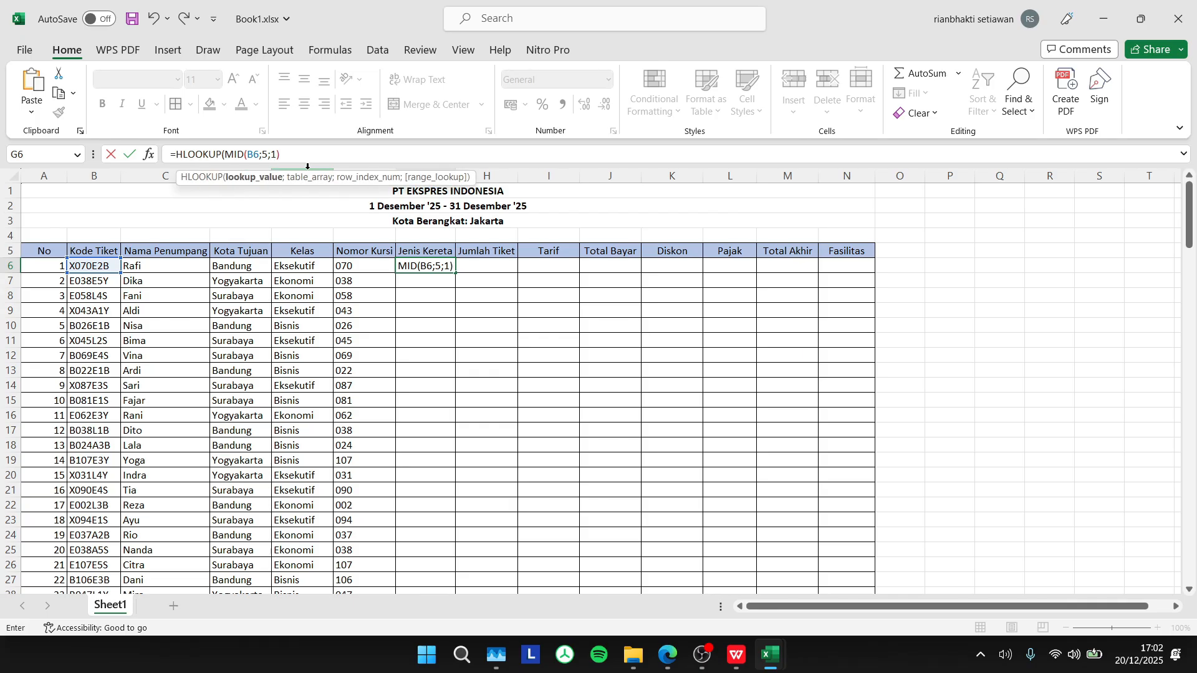
{"action": "type", "text": ";"}
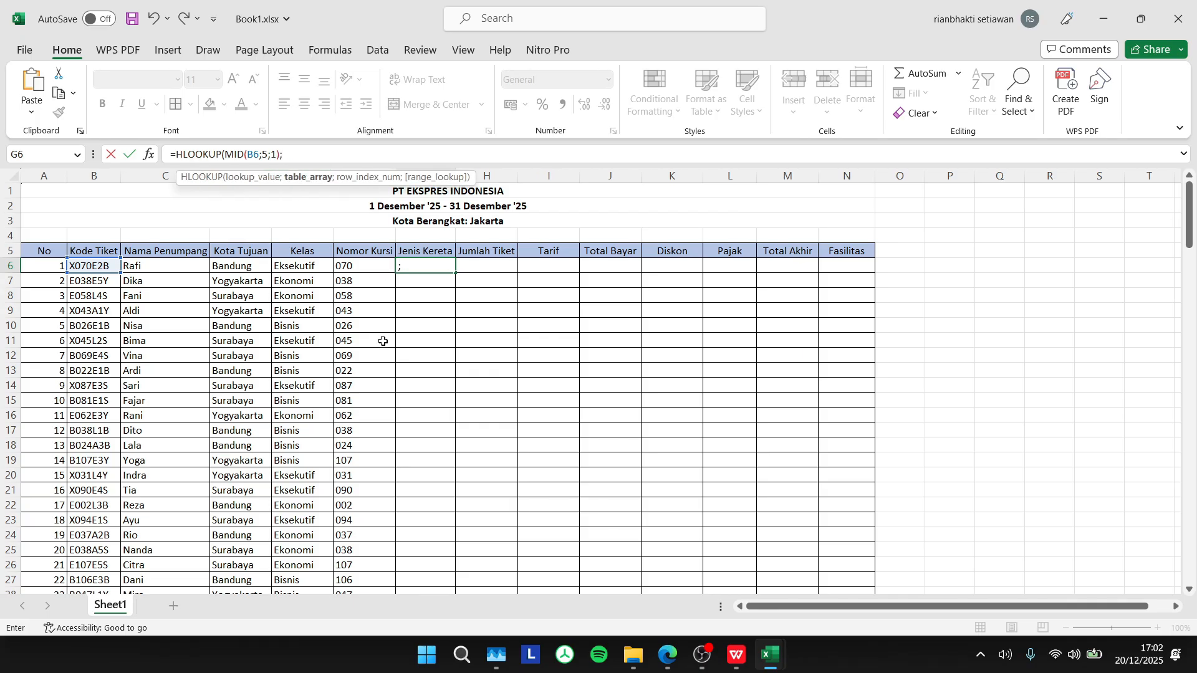
Step: Set the HLOOKUP table array to C158:E159, the code and name rows of the Jenis Kereta reference table
{"action": "scroll", "coordinate": [388, 340], "scroll_direction": "down", "scroll_amount": 4}
{"action": "scroll", "coordinate": [376, 358], "scroll_direction": "down", "scroll_amount": 20}
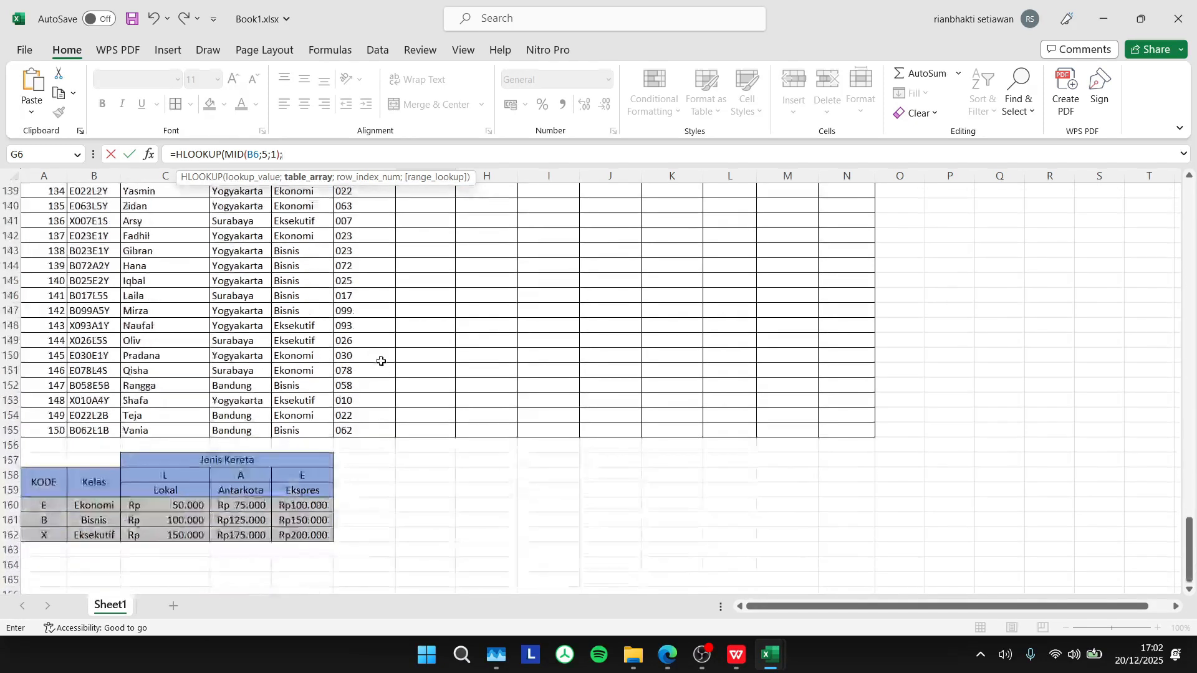
{"action": "scroll", "coordinate": [378, 358], "scroll_direction": "up", "scroll_amount": 1}
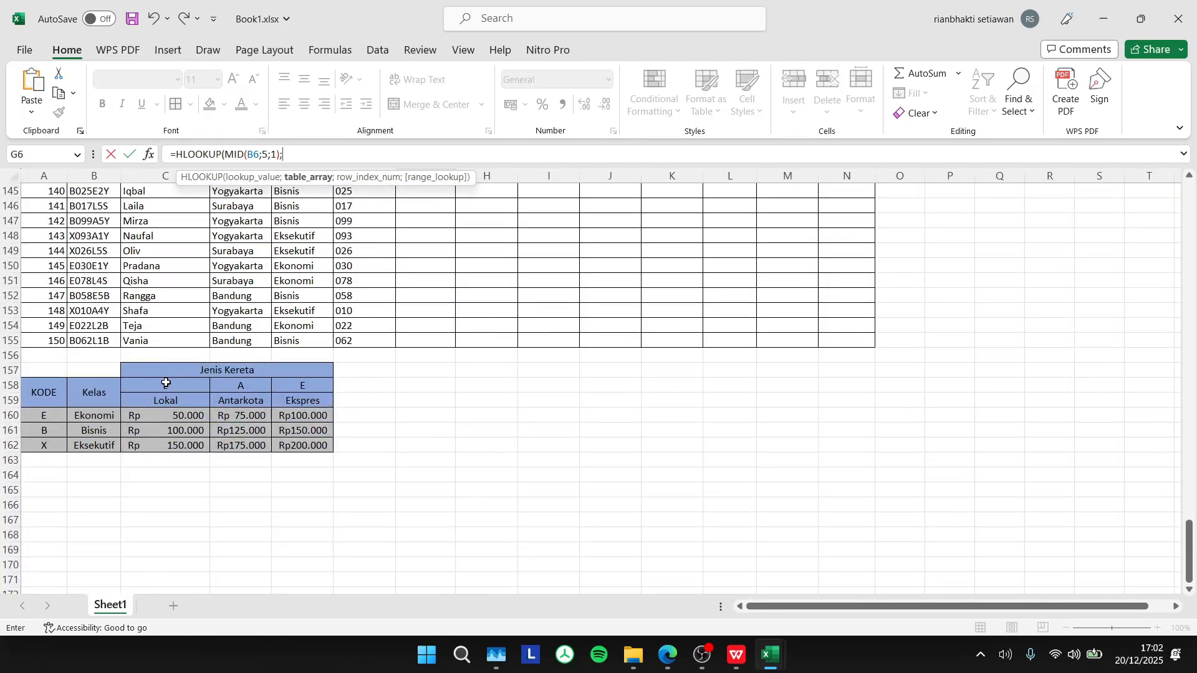
{"action": "left_click_drag", "start_coordinate": [150, 382], "coordinate": [286, 401]}
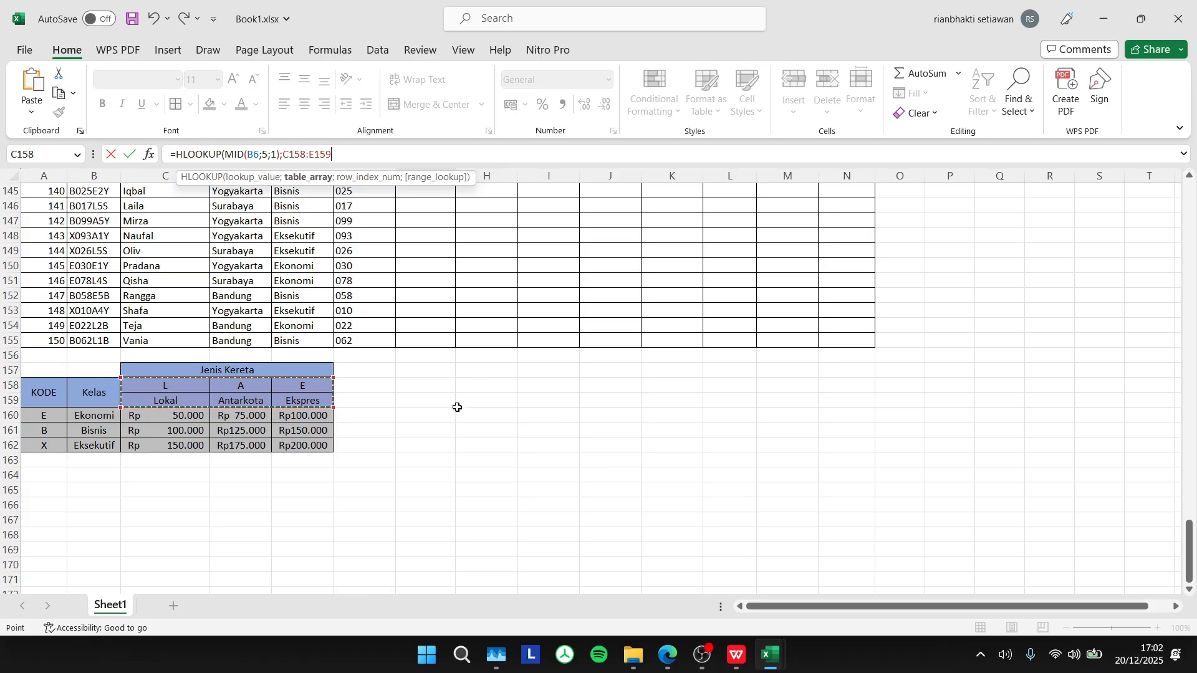
{"action": "scroll", "coordinate": [443, 401], "scroll_direction": "up", "scroll_amount": 20}
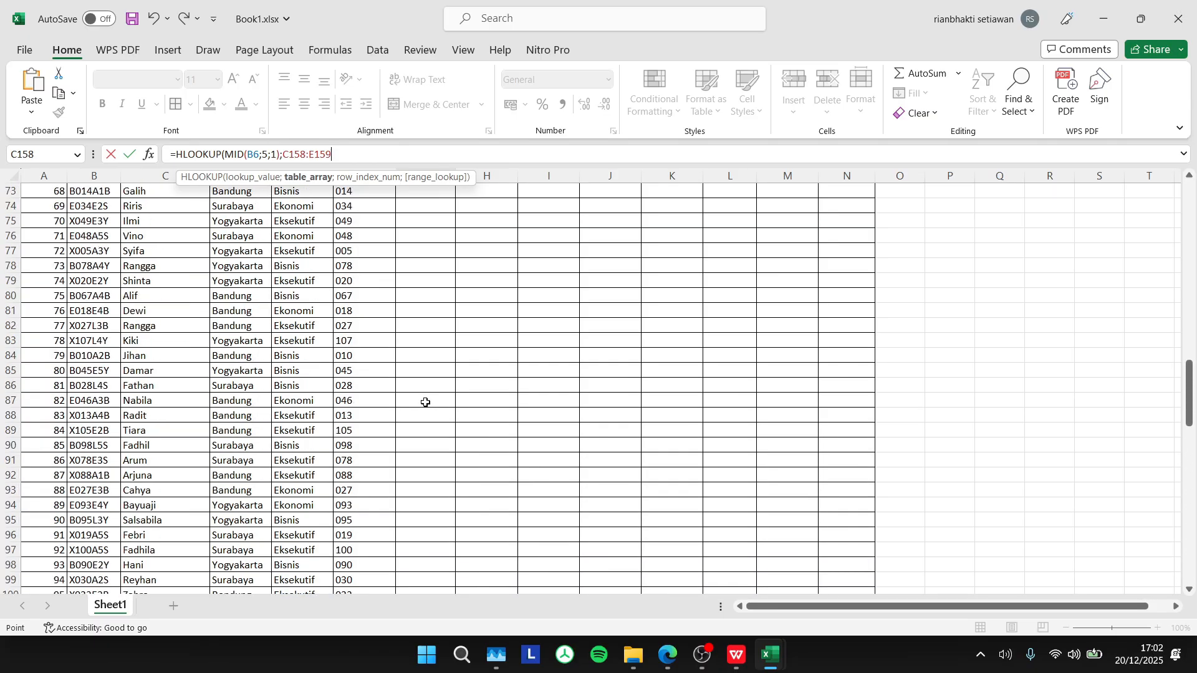
{"action": "scroll", "coordinate": [425, 403], "scroll_direction": "up", "scroll_amount": 14}
{"action": "type", "text": ";"}
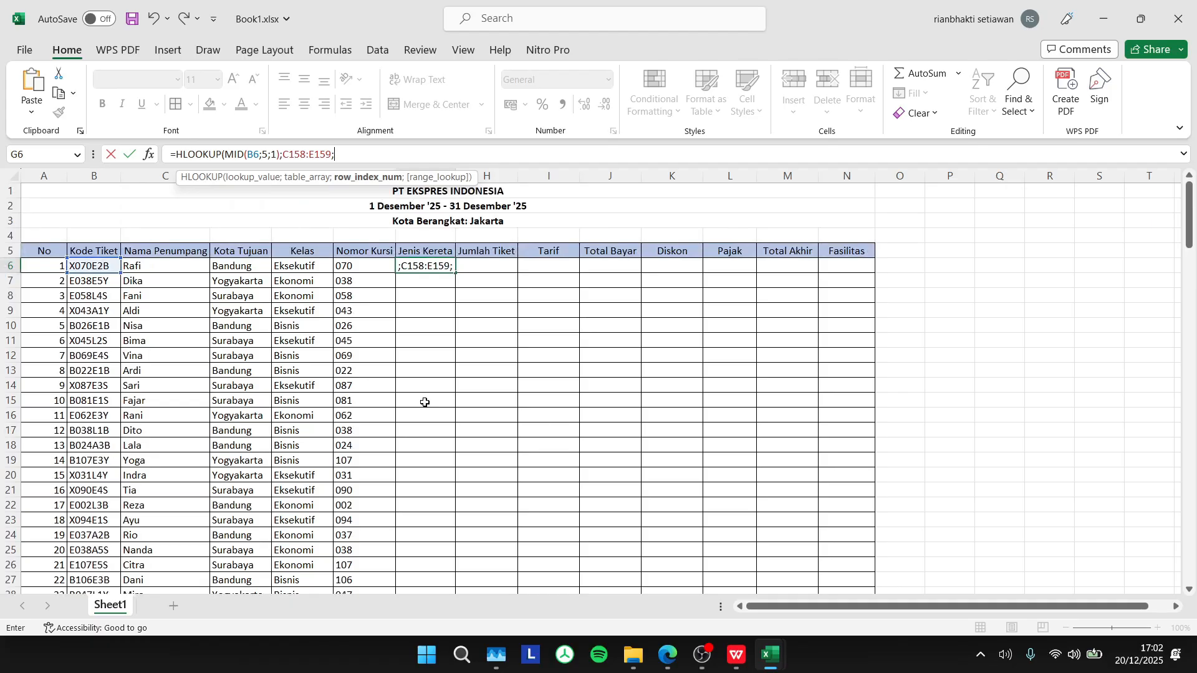
Step: Complete the G6 formula with row index 2 and exact match 0, giving =HLOOKUP(MID(B6;5;1);C158:E159;2;0)
{"action": "type", "text": "2;"}
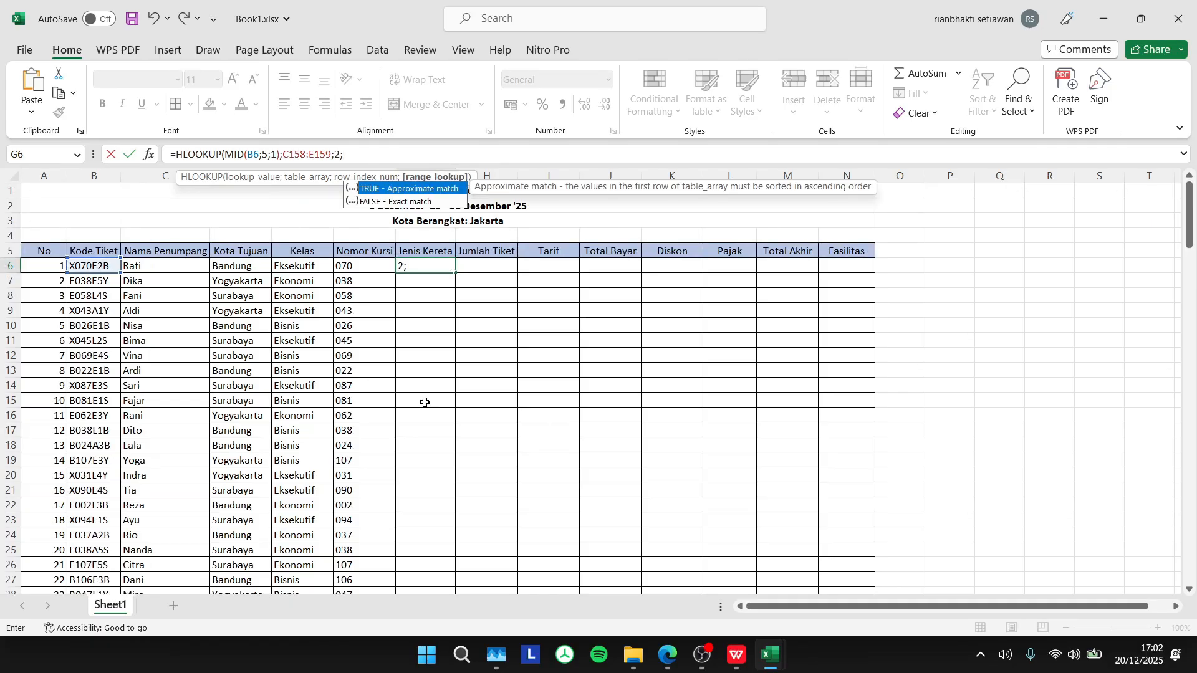
{"action": "type", "text": ")"}
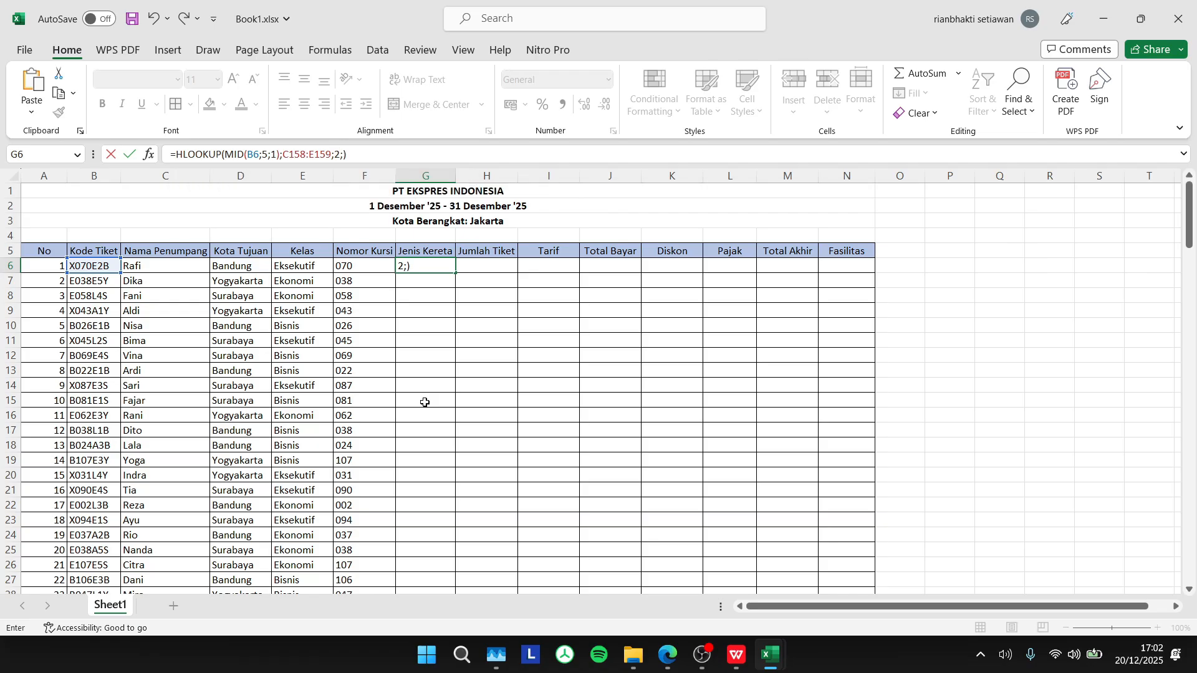
{"action": "key", "text": "BackSpace"}
{"action": "type", "text": "0"}
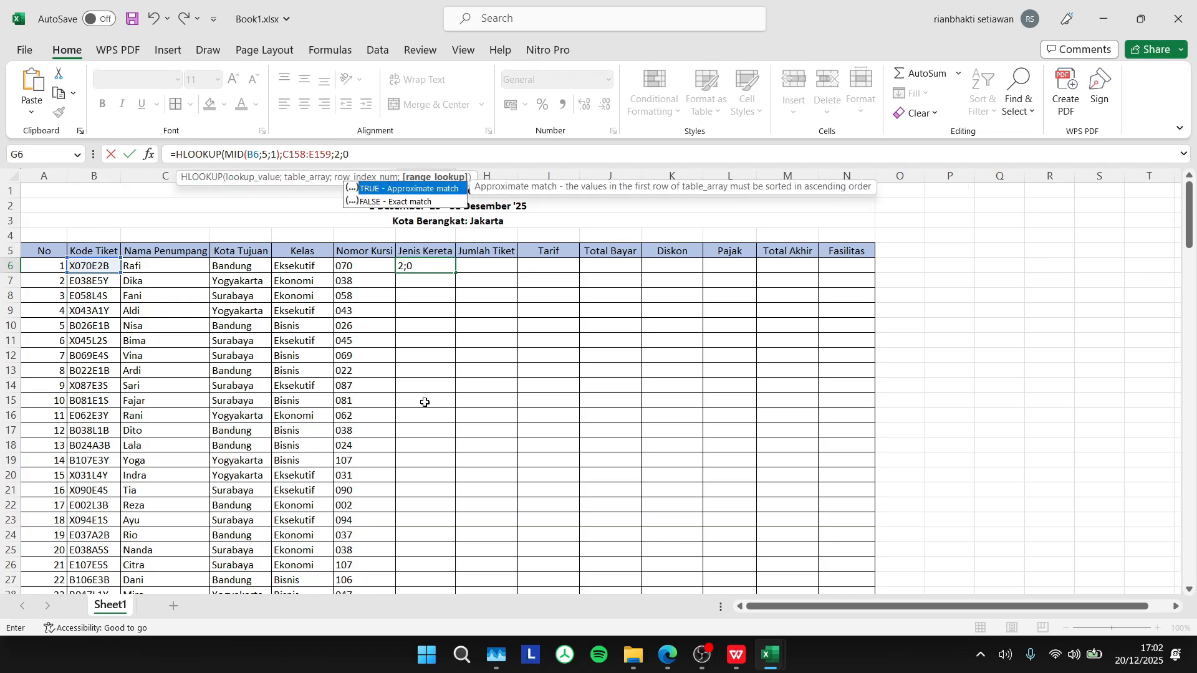
{"action": "type", "text": ")"}
{"action": "key", "text": "Return"}
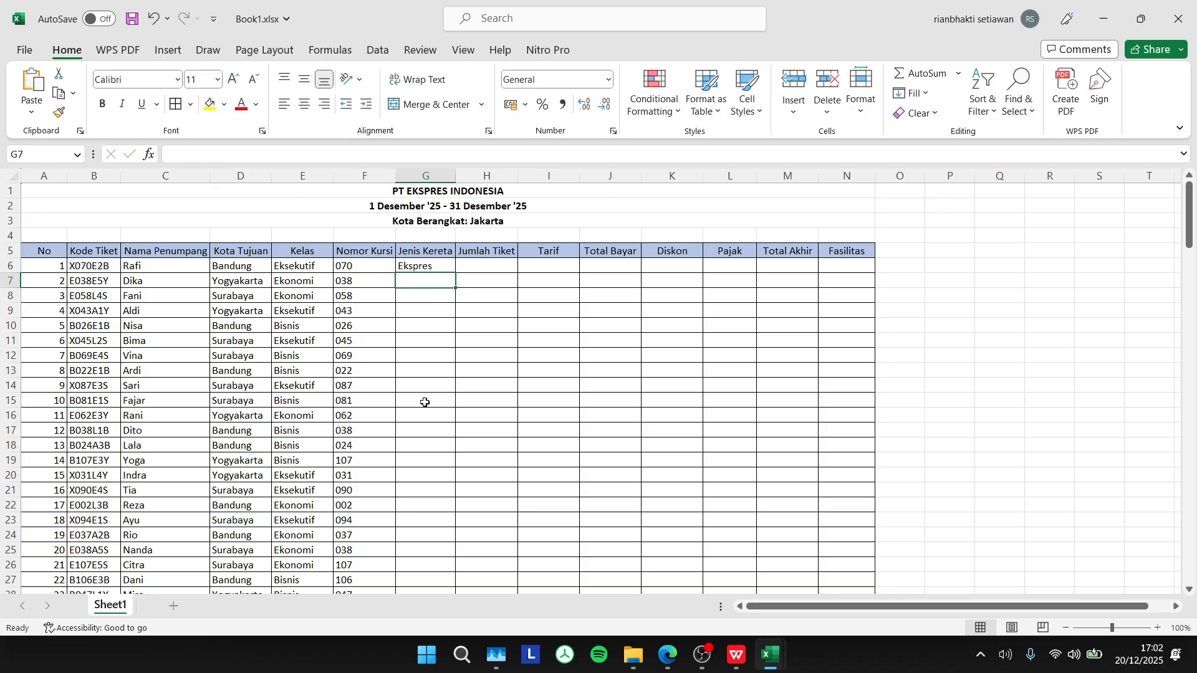
Step: Fill the Jenis Kereta formula with its relative lookup range from G6 down to the last passenger row
{"action": "left_click", "coordinate": [416, 266]}
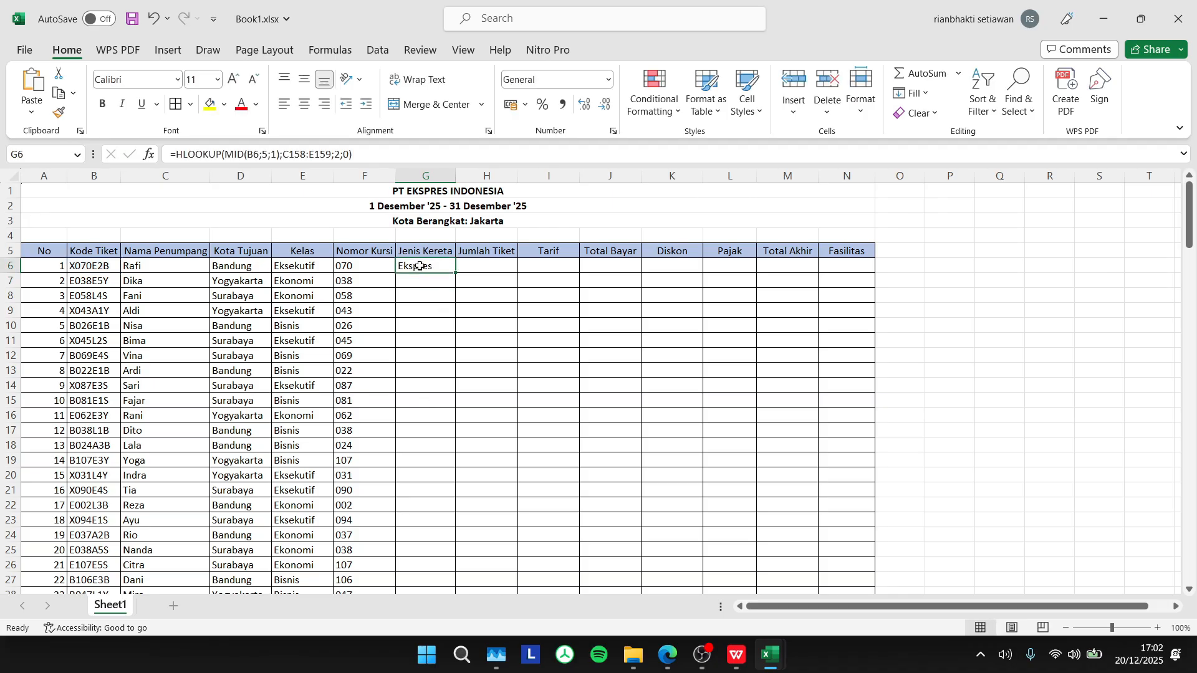
{"action": "mouse_move", "coordinate": [455, 272]}
{"action": "left_mouse_down"}
{"action": "mouse_move", "coordinate": [467, 368]}
{"action": "mouse_move", "coordinate": [457, 274]}
{"action": "left_mouse_up"}
{"action": "double_click", "coordinate": [456, 273]}
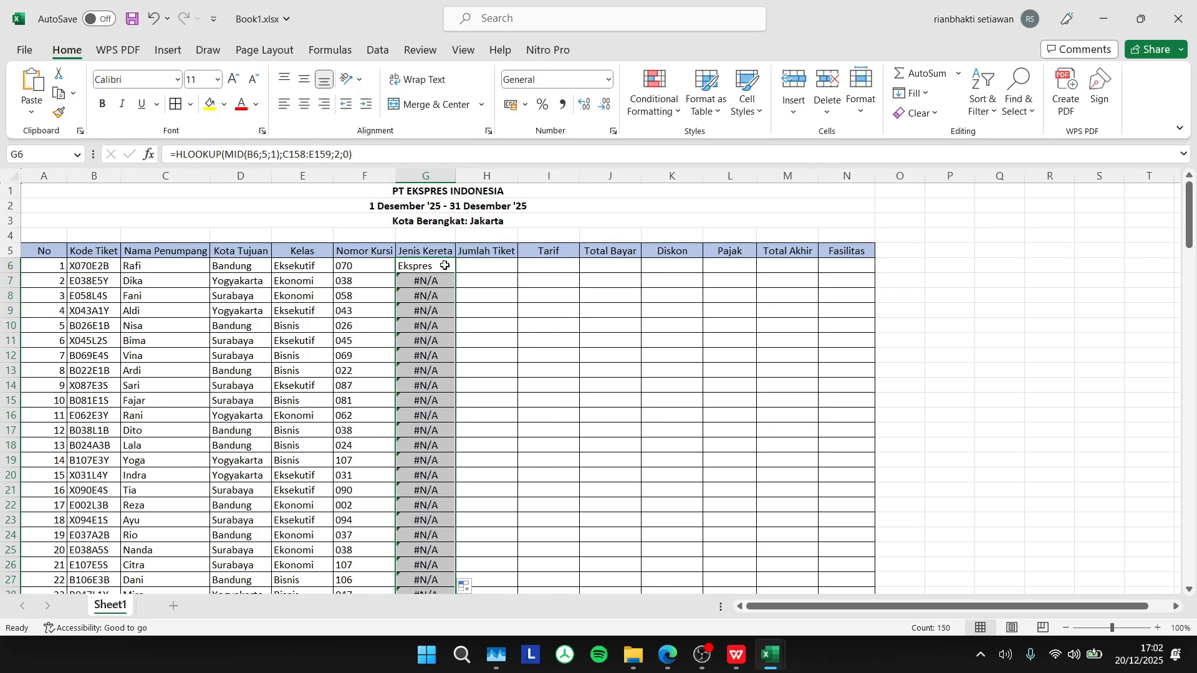
Step: Make the lookup range in G6 absolute so the formula reads =HLOOKUP(MID(B6;5;1);$C$158:$E$159;2;0)
{"action": "left_click", "coordinate": [440, 269]}
{"action": "left_click", "coordinate": [402, 157]}
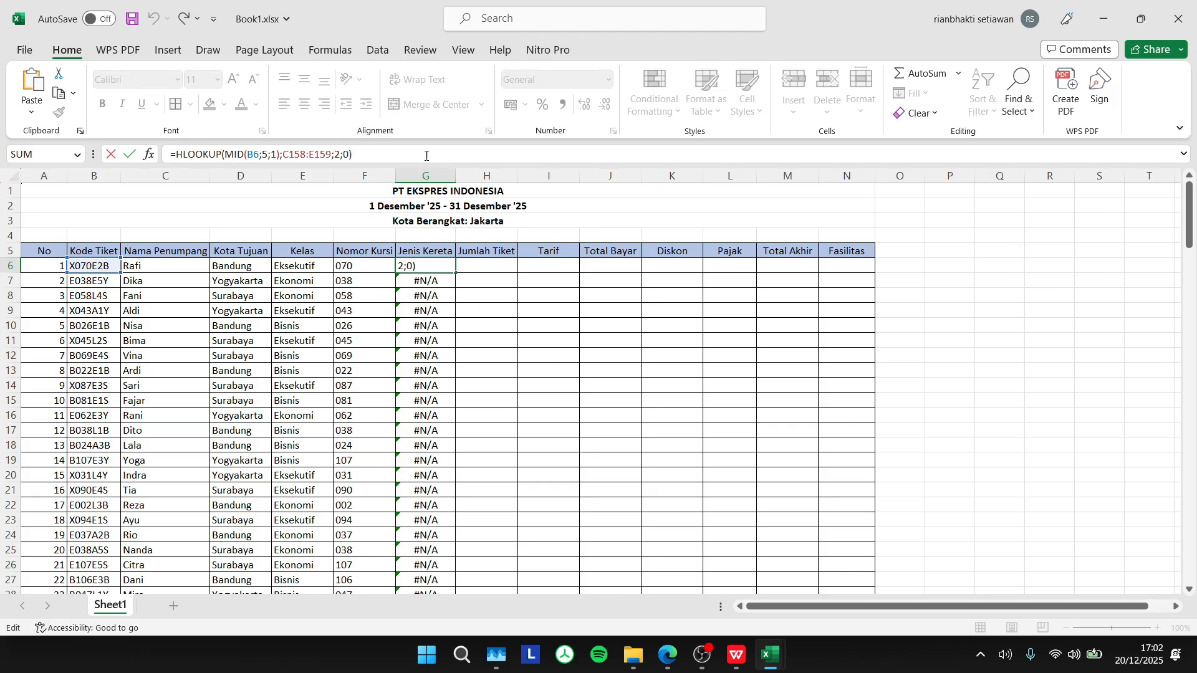
{"action": "key", "text": "BackSpace"}
{"action": "key", "text": "BackSpace"}
{"action": "key", "text": "BackSpace"}
{"action": "key", "text": "BackSpace"}
{"action": "key", "text": "BackSpace"}
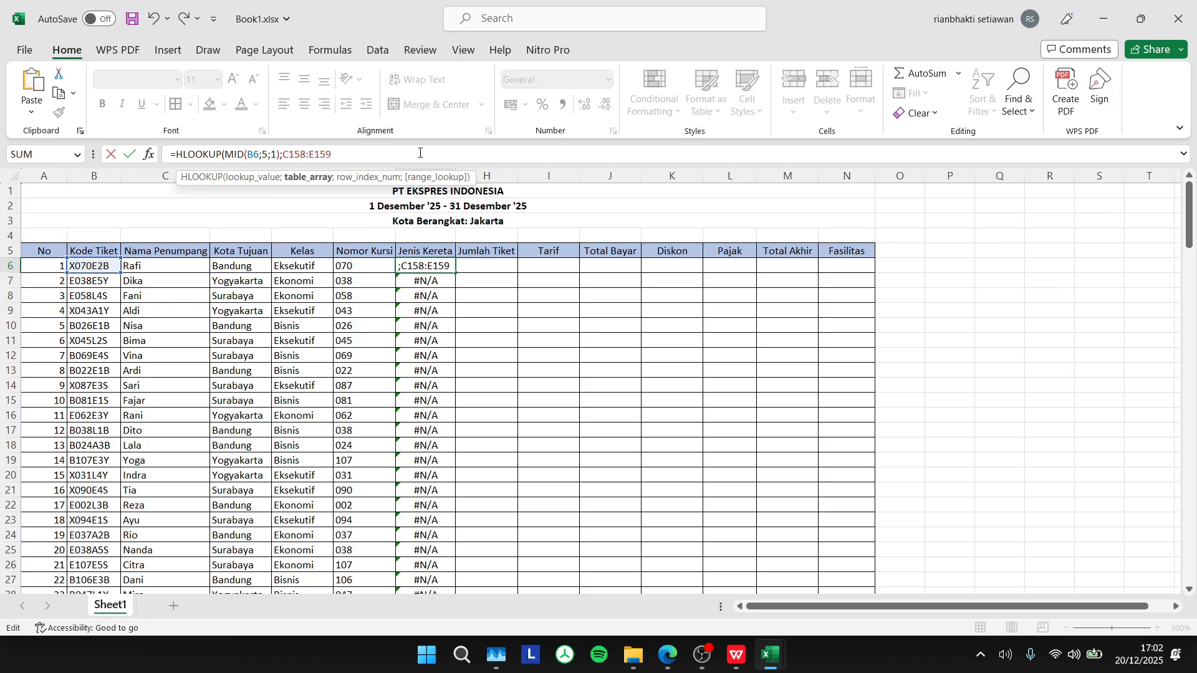
{"action": "left_click_drag", "start_coordinate": [335, 152], "coordinate": [284, 158]}
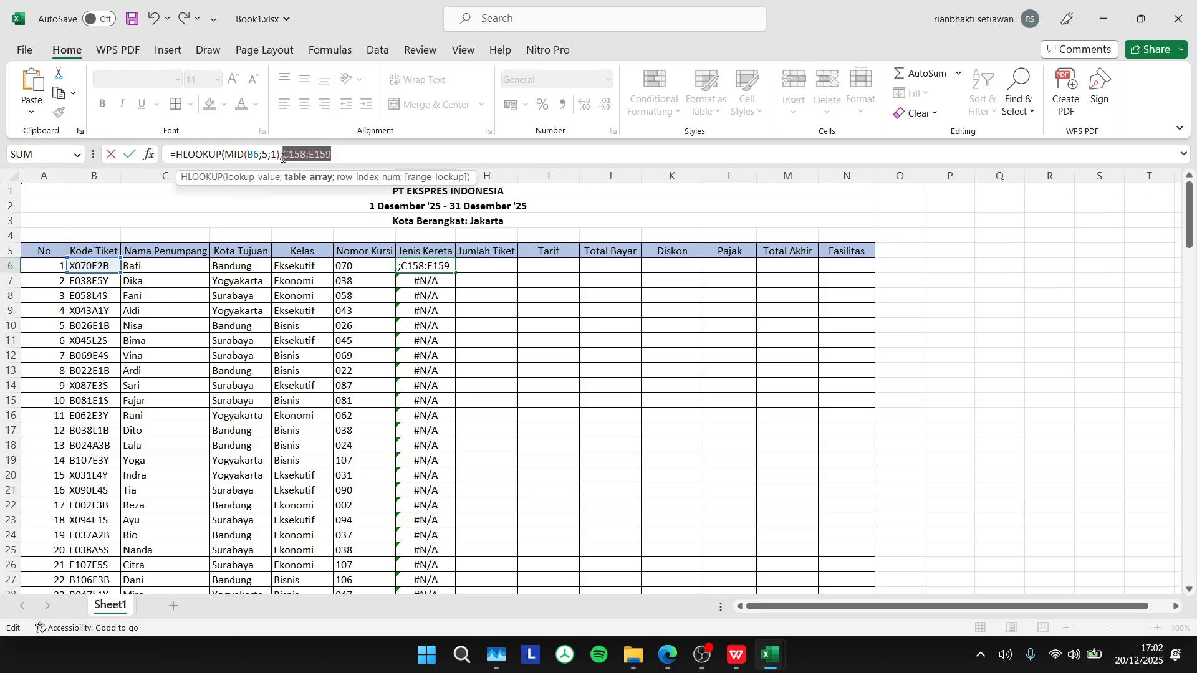
{"action": "key", "text": "F4"}
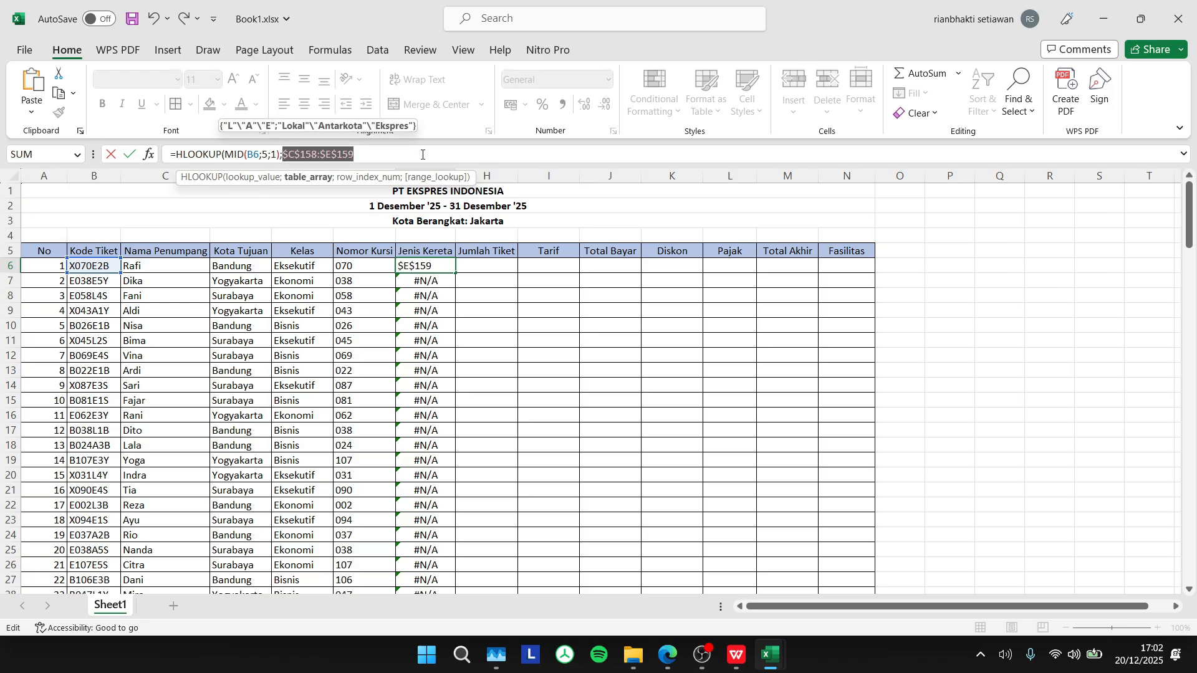
{"action": "left_click", "coordinate": [422, 155]}
{"action": "type", "text": ";"}
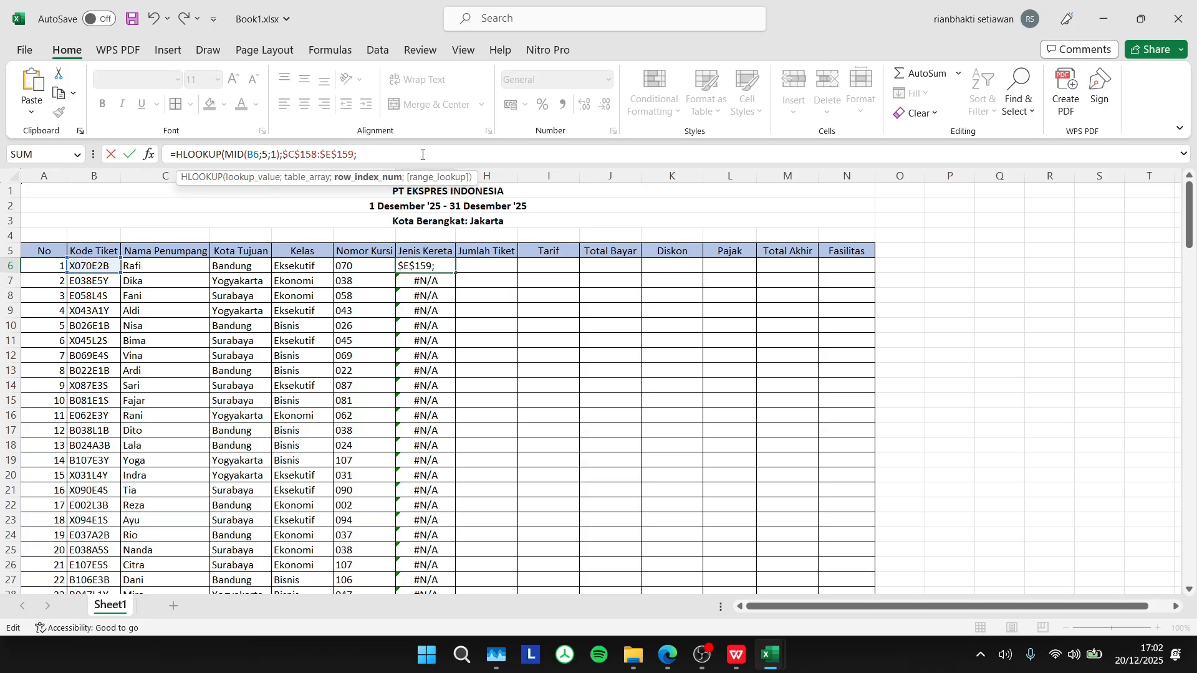
{"action": "type", "text": "2;0)"}
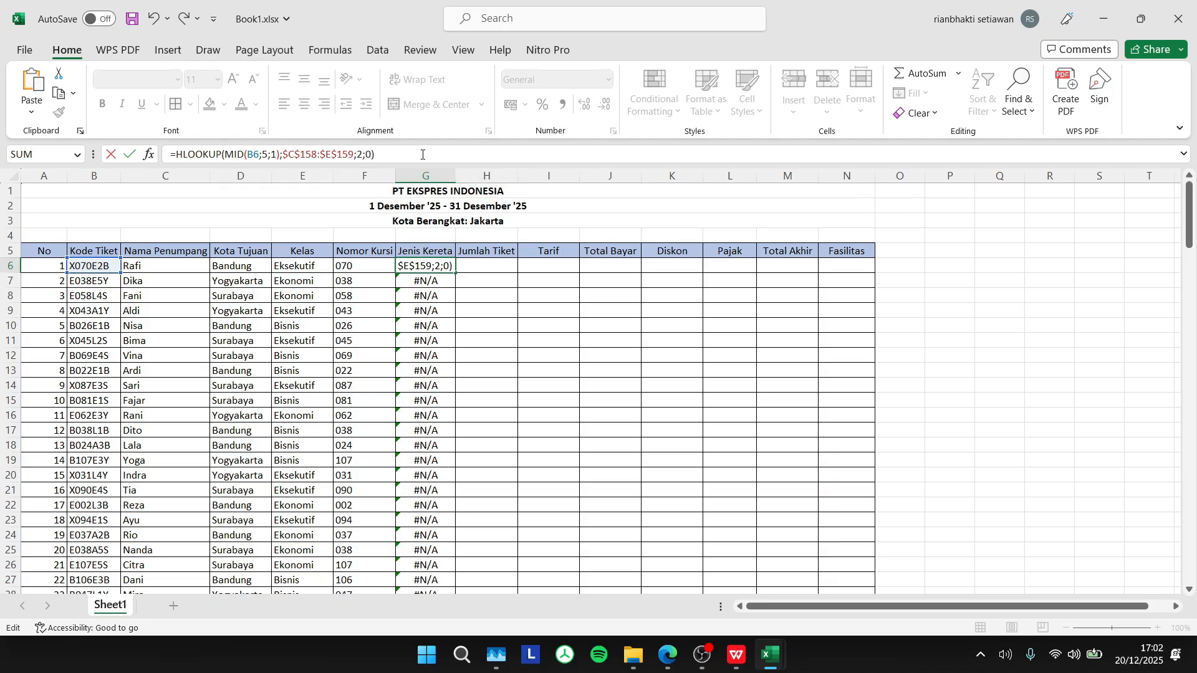
{"action": "key", "text": "Return"}
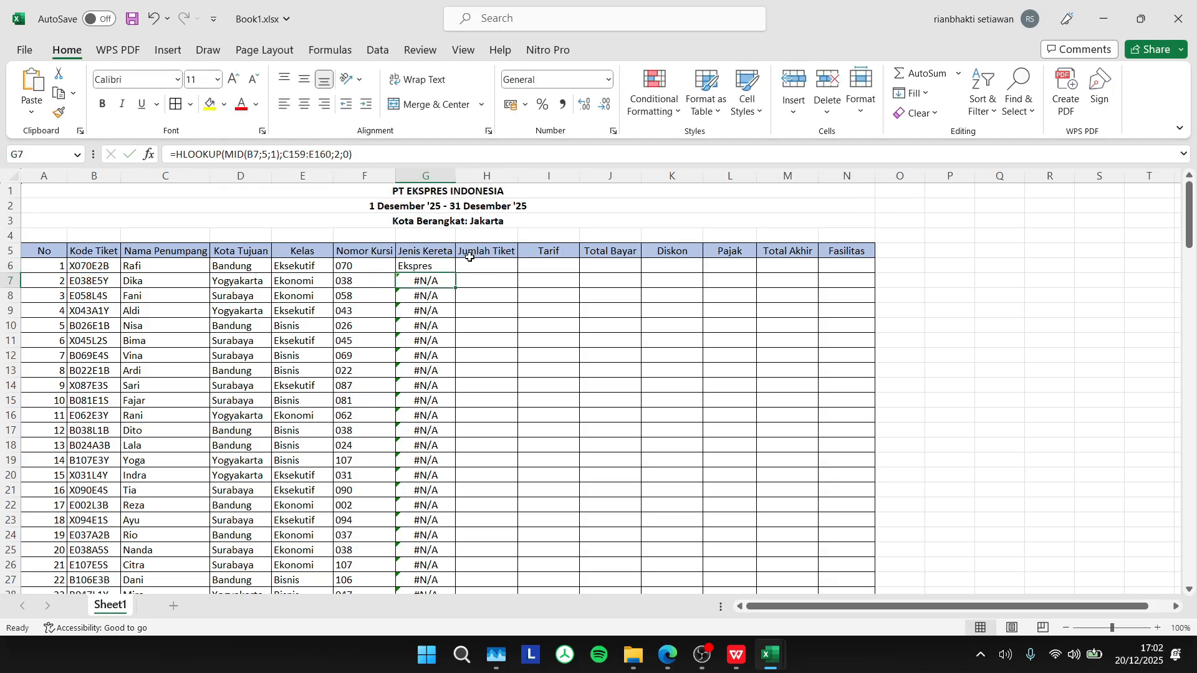
Step: Fill the corrected Jenis Kereta formula from G6 down to the last passenger row and check the filled column
{"action": "left_click", "coordinate": [434, 265]}
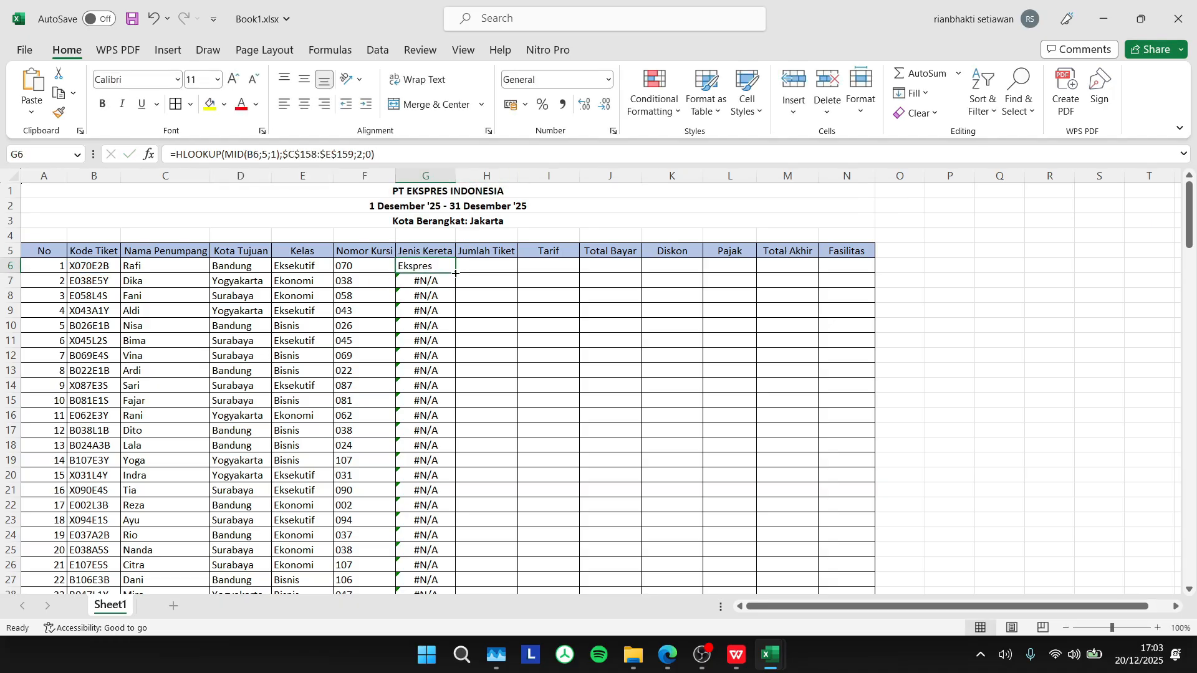
{"action": "double_click", "coordinate": [455, 273]}
{"action": "scroll", "coordinate": [449, 403], "scroll_direction": "down", "scroll_amount": 5}
{"action": "scroll", "coordinate": [447, 406], "scroll_direction": "up", "scroll_amount": 3}
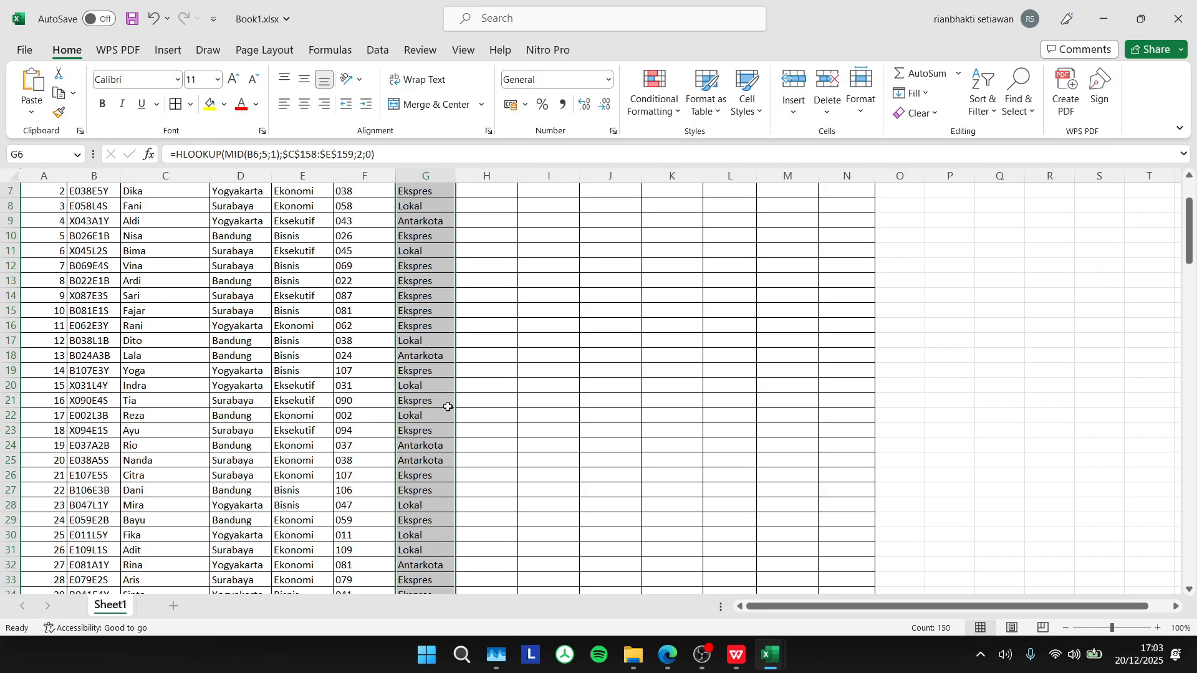
{"action": "scroll", "coordinate": [448, 406], "scroll_direction": "down", "scroll_amount": 7}
{"action": "scroll", "coordinate": [443, 401], "scroll_direction": "up", "scroll_amount": 9}
Step: Begin a formula in H6, the first Jumlah Tiket cell
{"action": "left_click", "coordinate": [497, 266]}
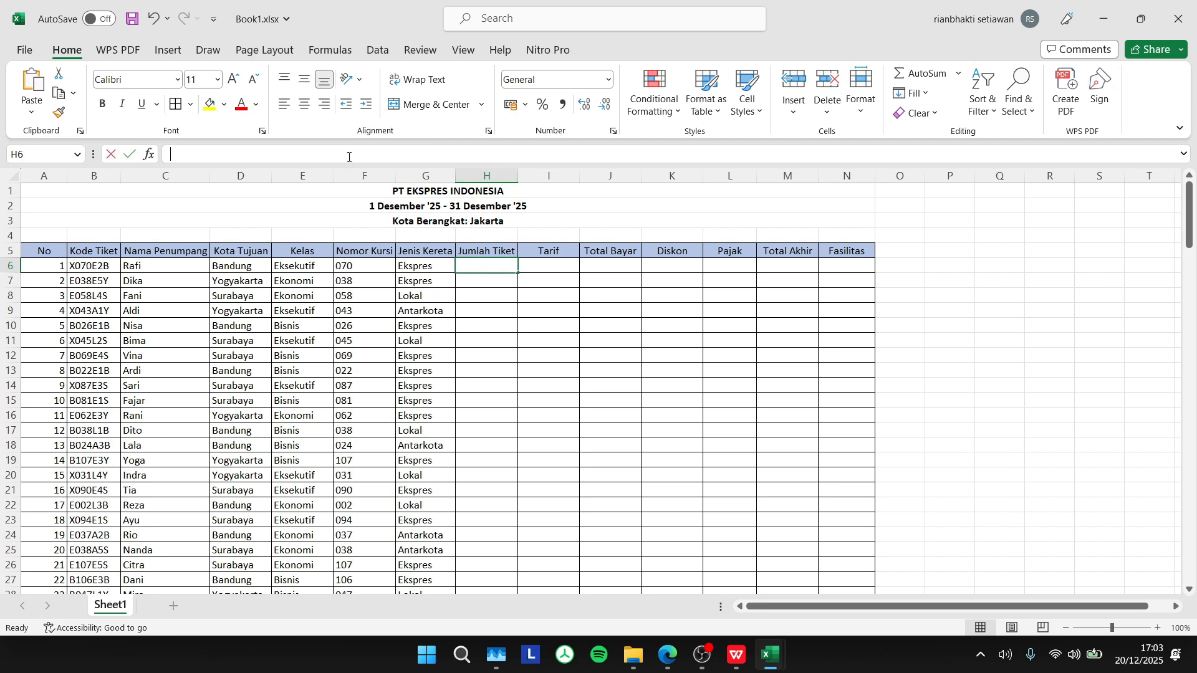
{"action": "type", "text": "="}
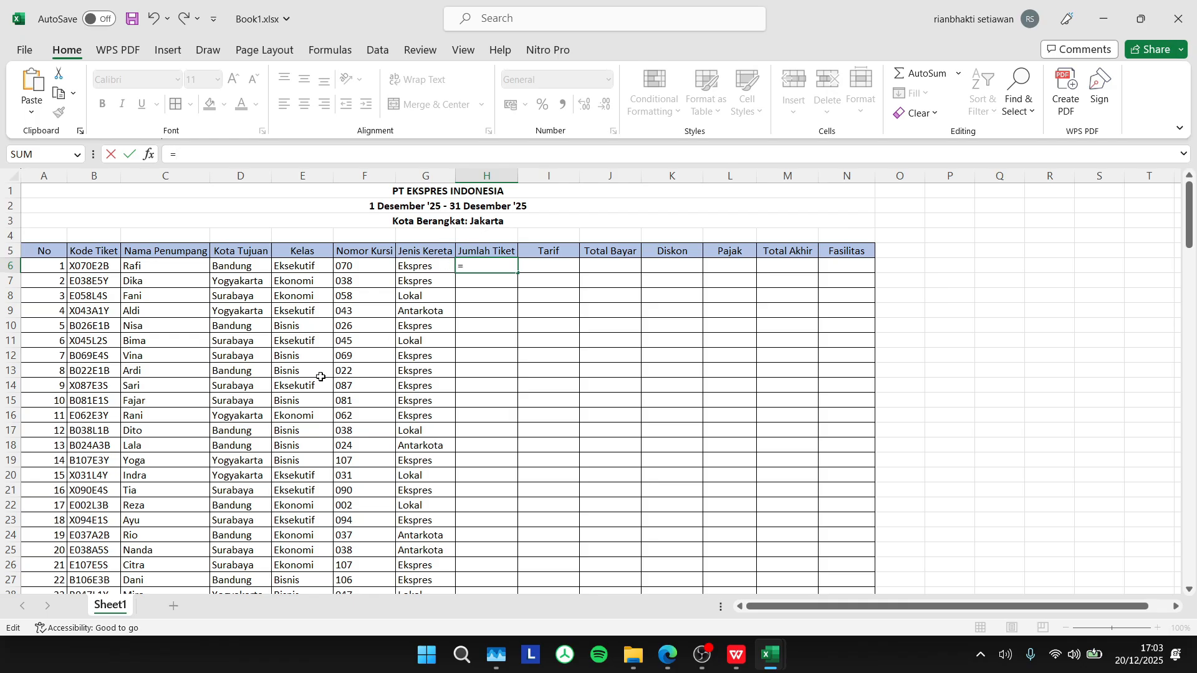
{"action": "left_click", "coordinate": [100, 269]}
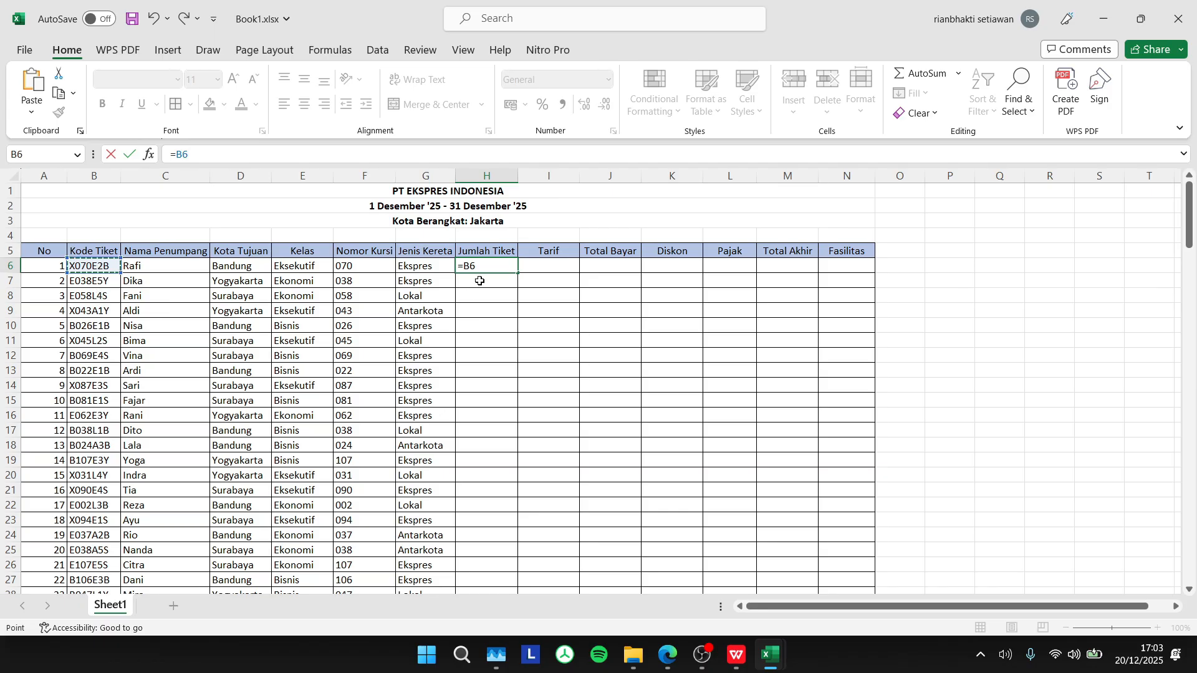
{"action": "left_click", "coordinate": [469, 266]}
{"action": "key", "text": "BackSpace"}
{"action": "key", "text": "BackSpace"}
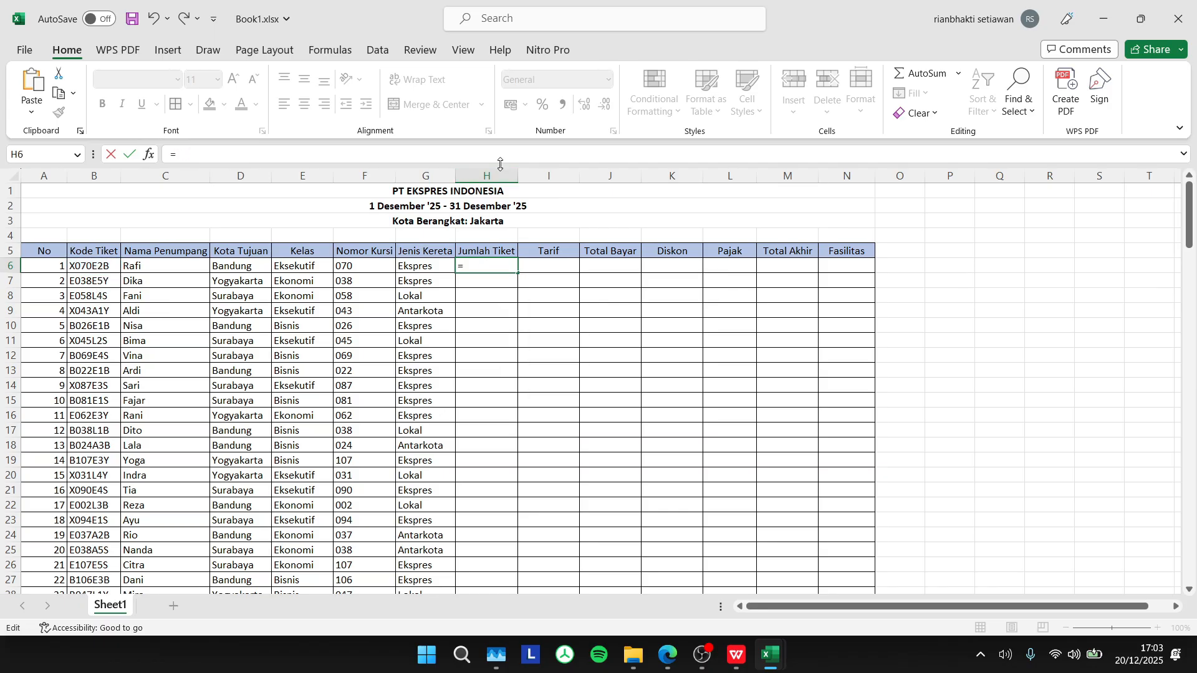
Step: Complete the H6 formula as =VALUE(MID(B6;6;1)) and fill it down the Jumlah Tiket column to the last passenger row
{"action": "type", "text": "=v"}
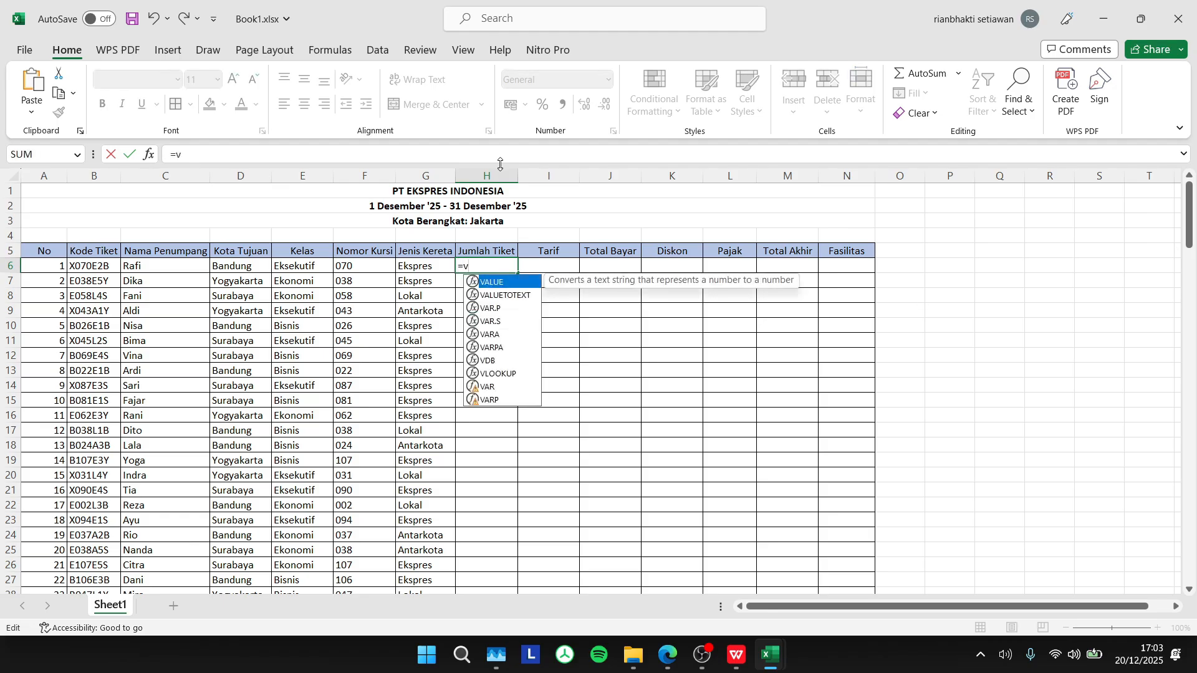
{"action": "type", "text": "alue"}
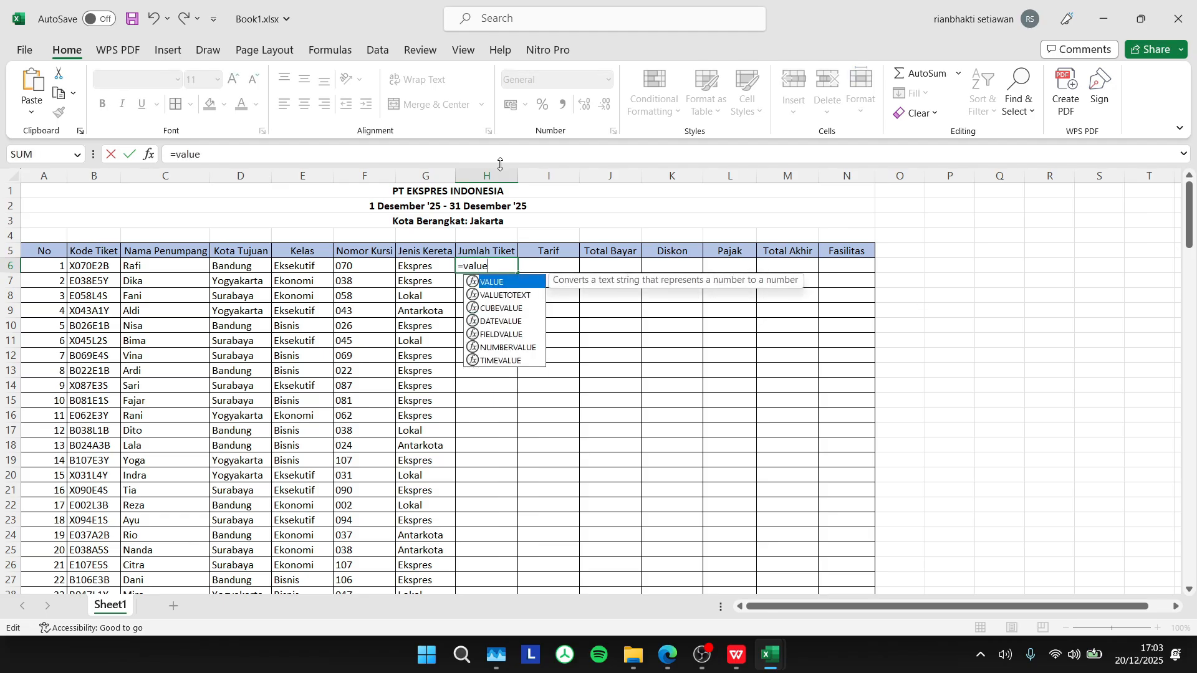
{"action": "key", "text": "Tab"}
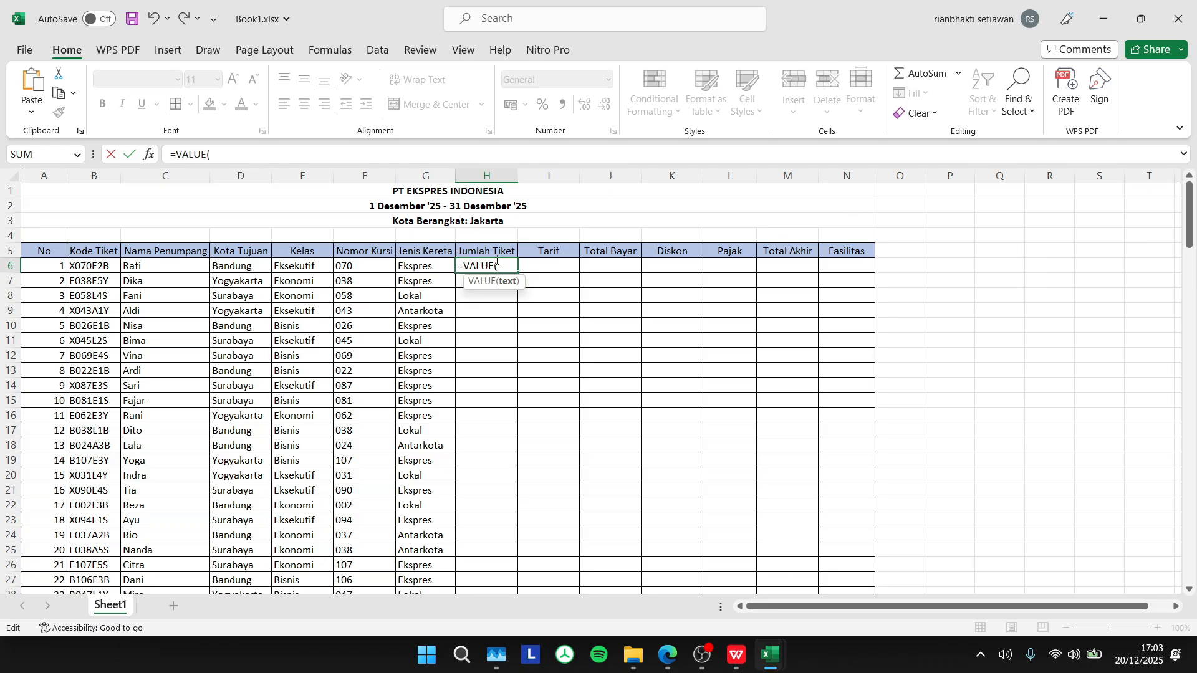
{"action": "type", "text": "mid"}
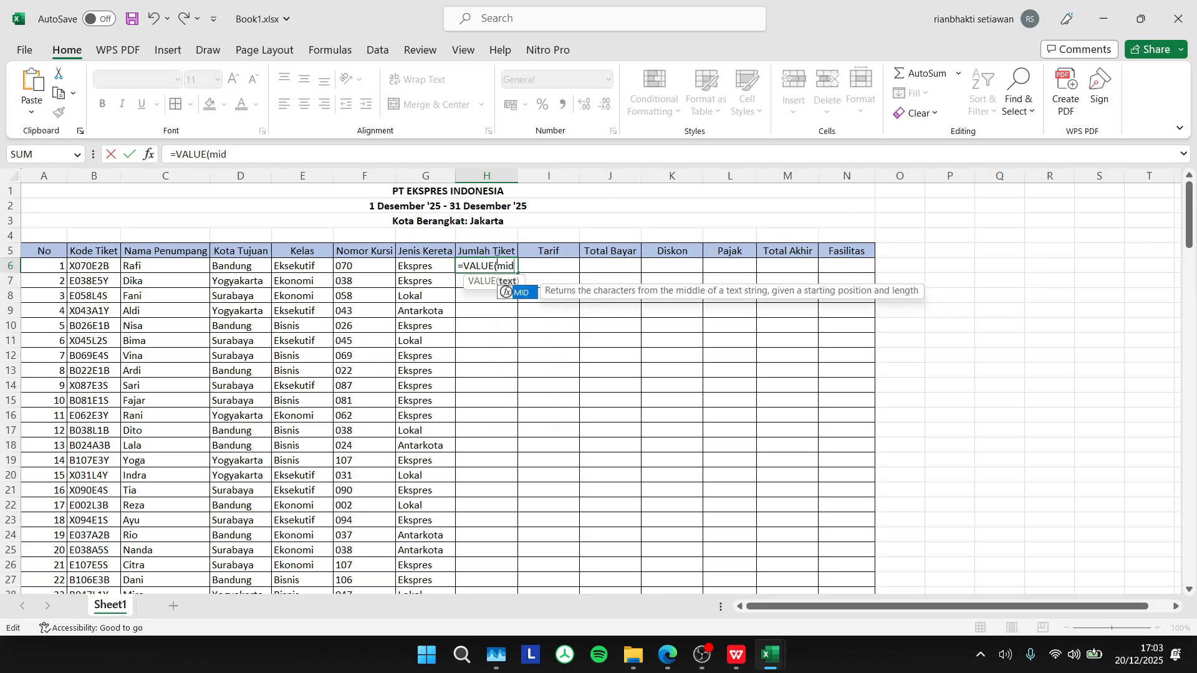
{"action": "key", "text": "Tab"}
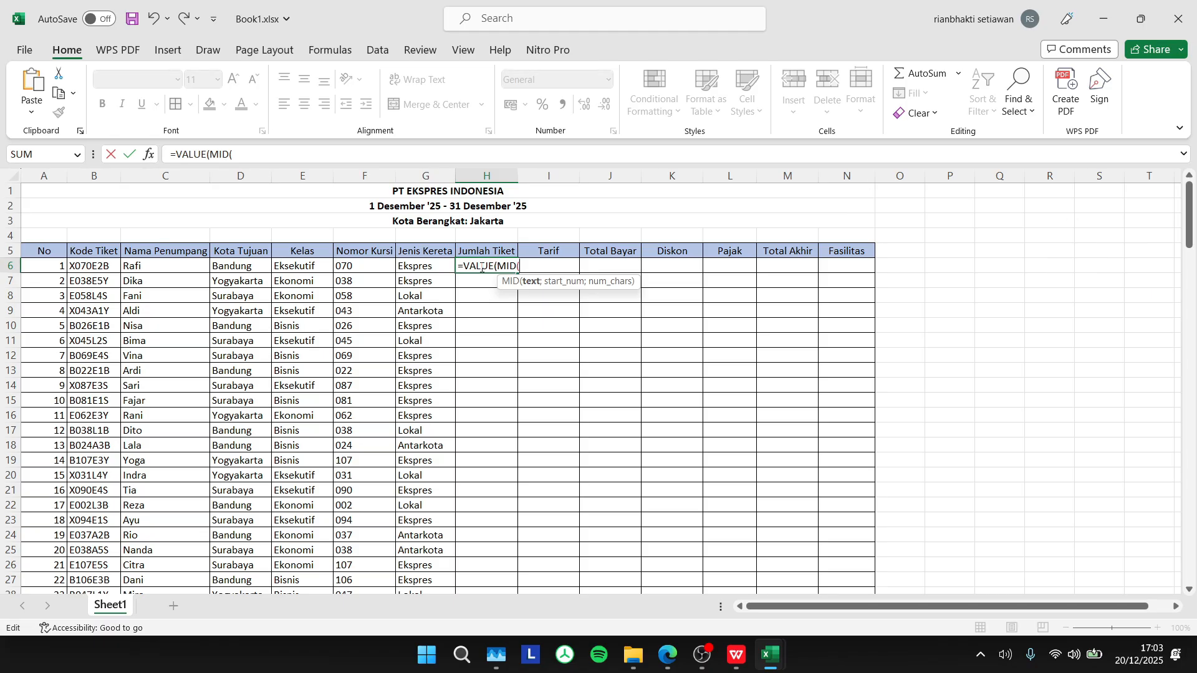
{"action": "left_click", "coordinate": [100, 263]}
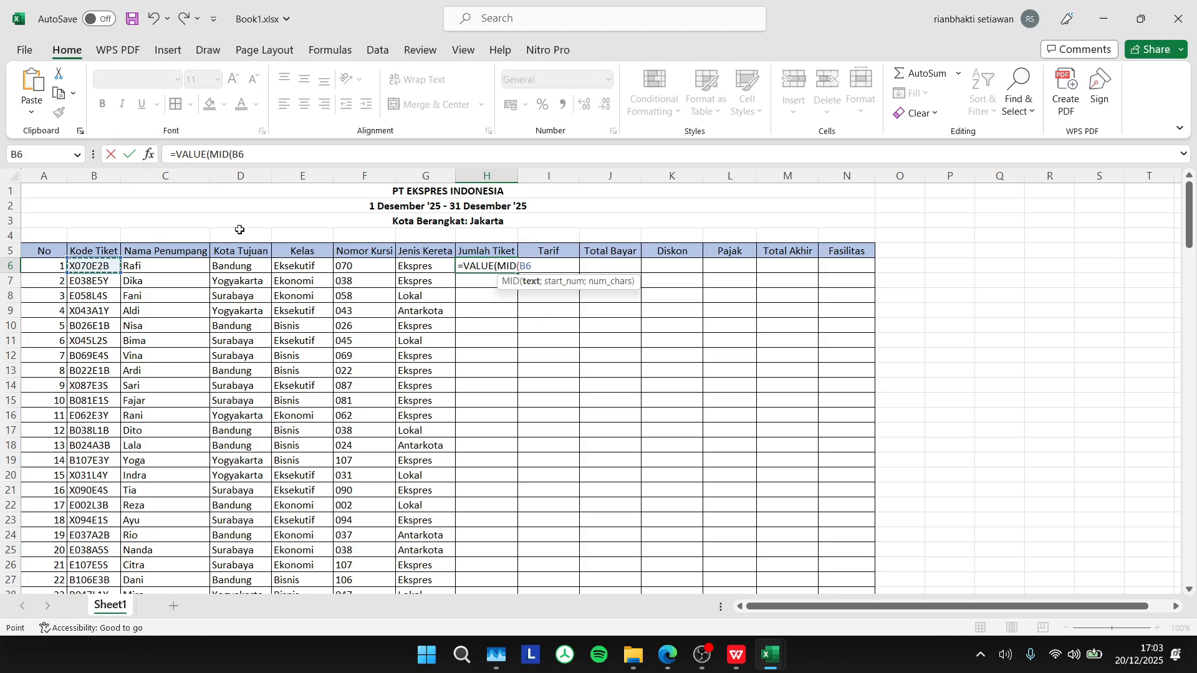
{"action": "left_click", "coordinate": [314, 157]}
{"action": "type", "text": ";"}
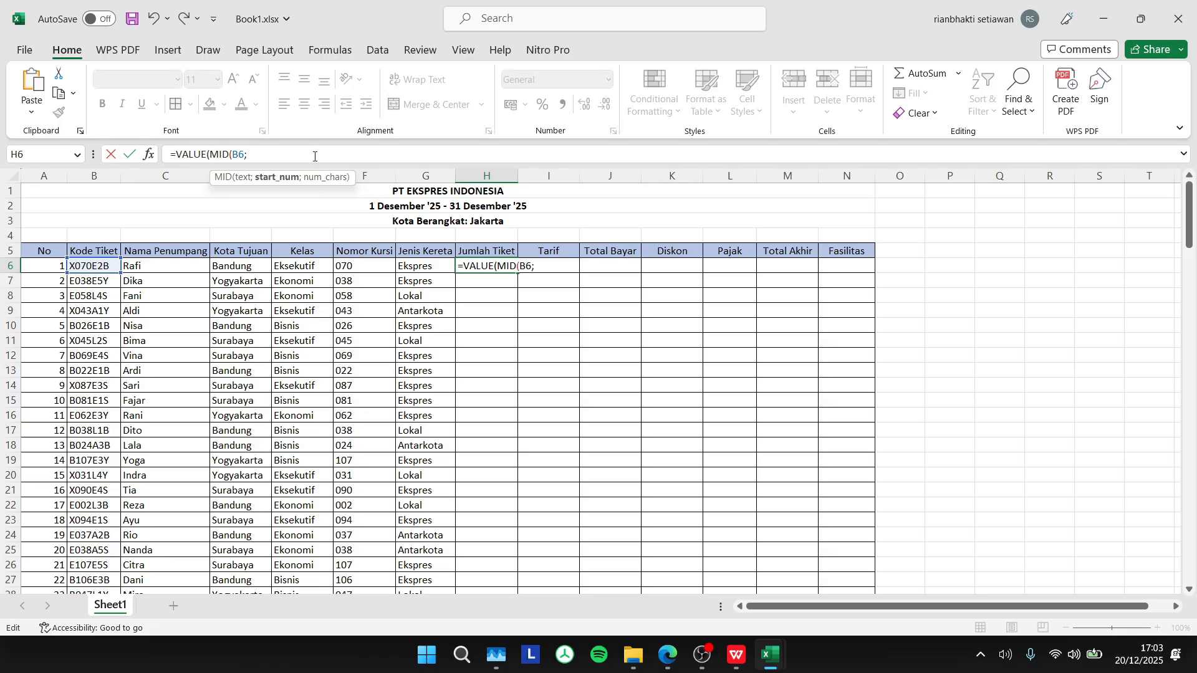
{"action": "type", "text": "6;1)"}
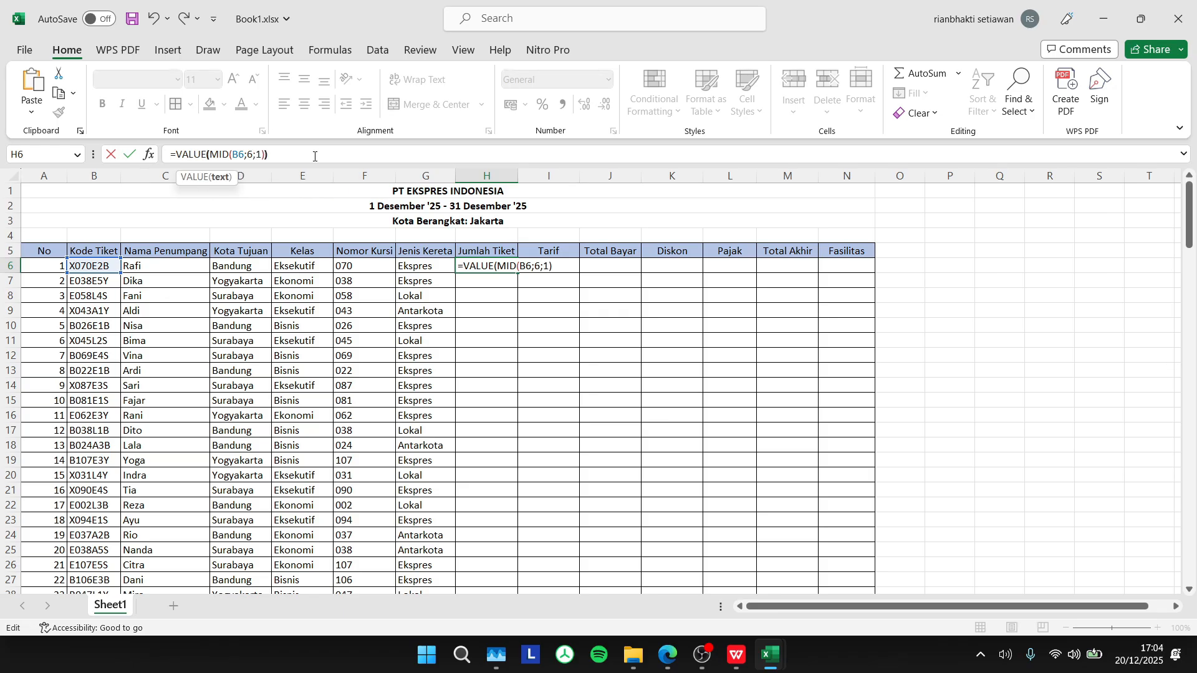
{"action": "key", "text": "Return"}
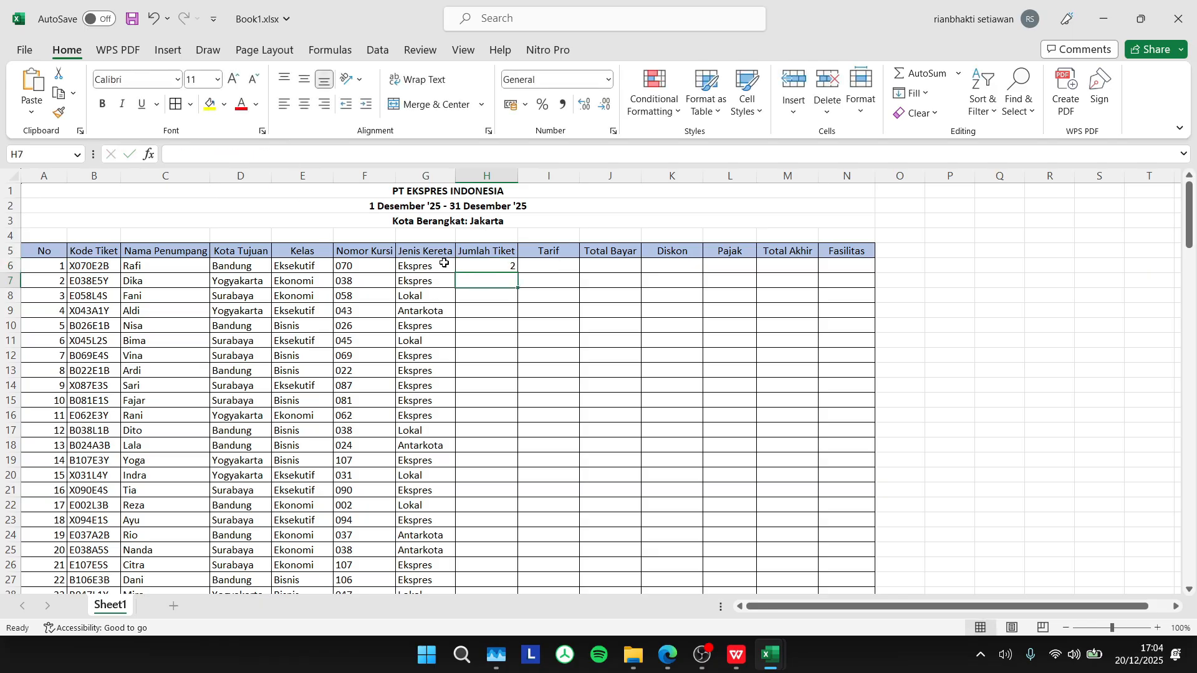
{"action": "left_click", "coordinate": [468, 266]}
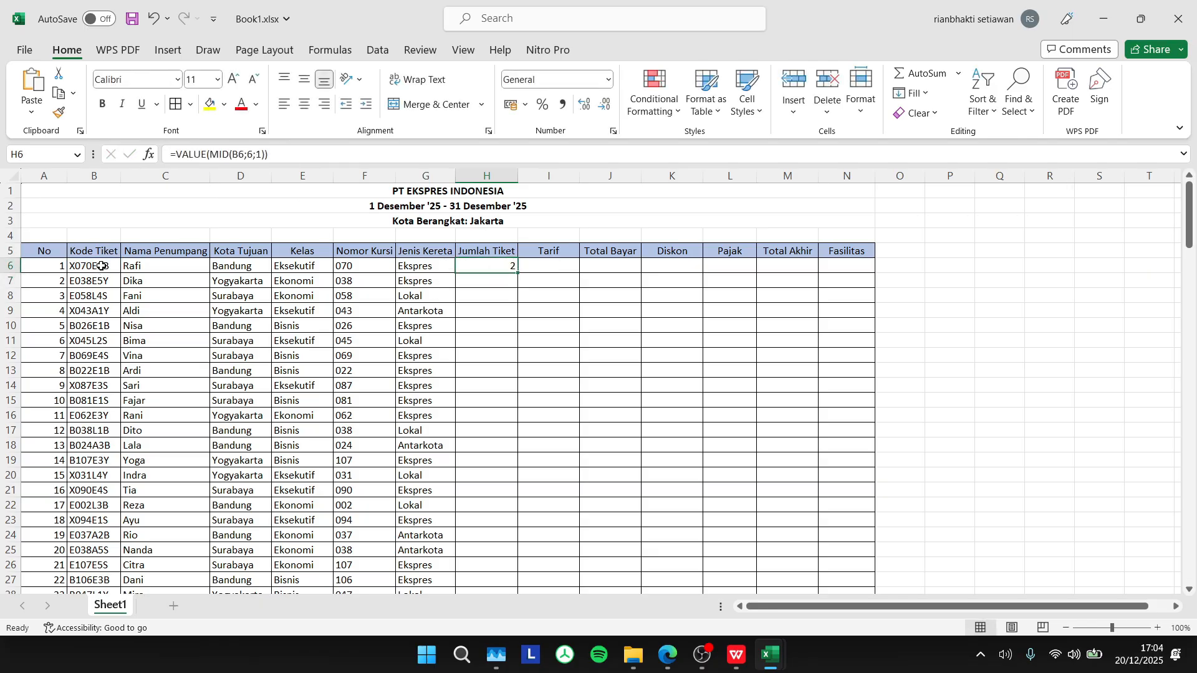
{"action": "double_click", "coordinate": [516, 275]}
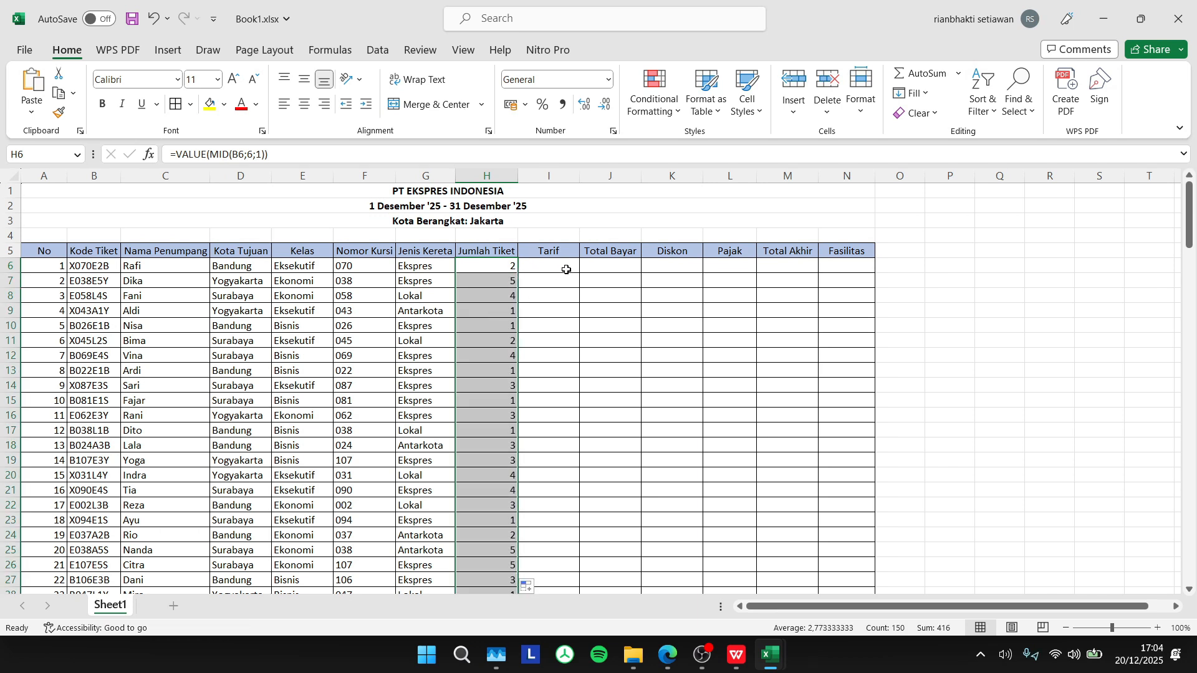
Step: Start the Tarif formula in I6 with =VLOOKUP(LEFT(B6;1), using the ticket code's first character as the lookup value
{"action": "left_click", "coordinate": [541, 268]}
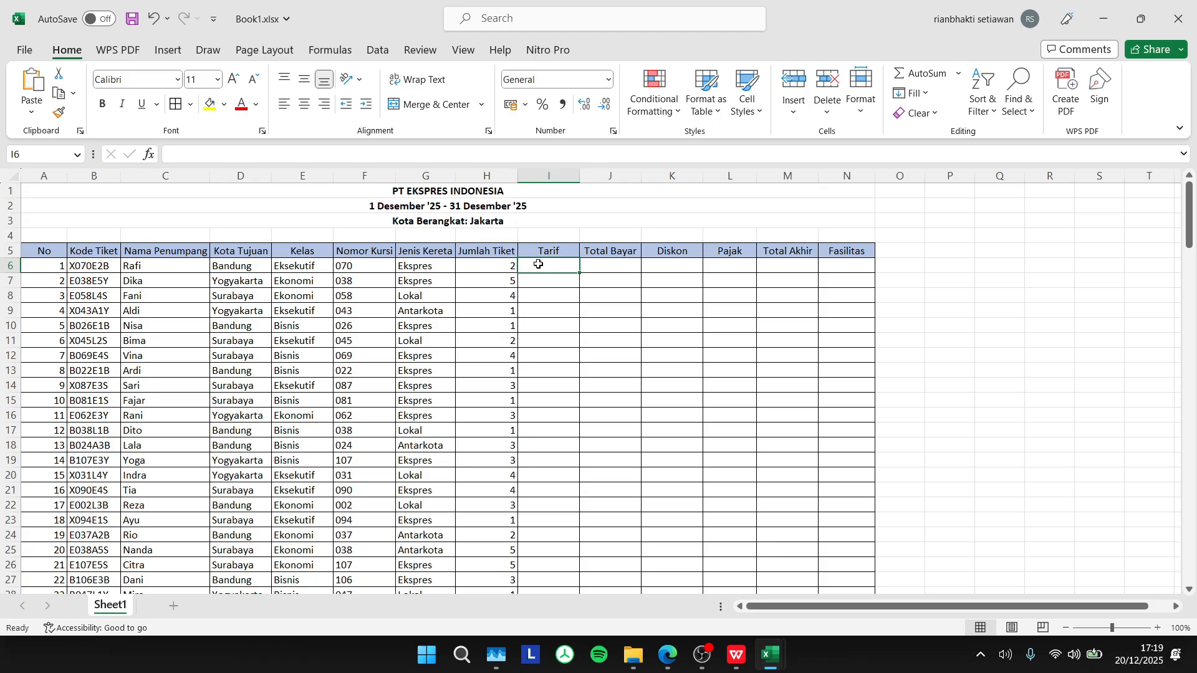
{"action": "key", "text": "F2"}
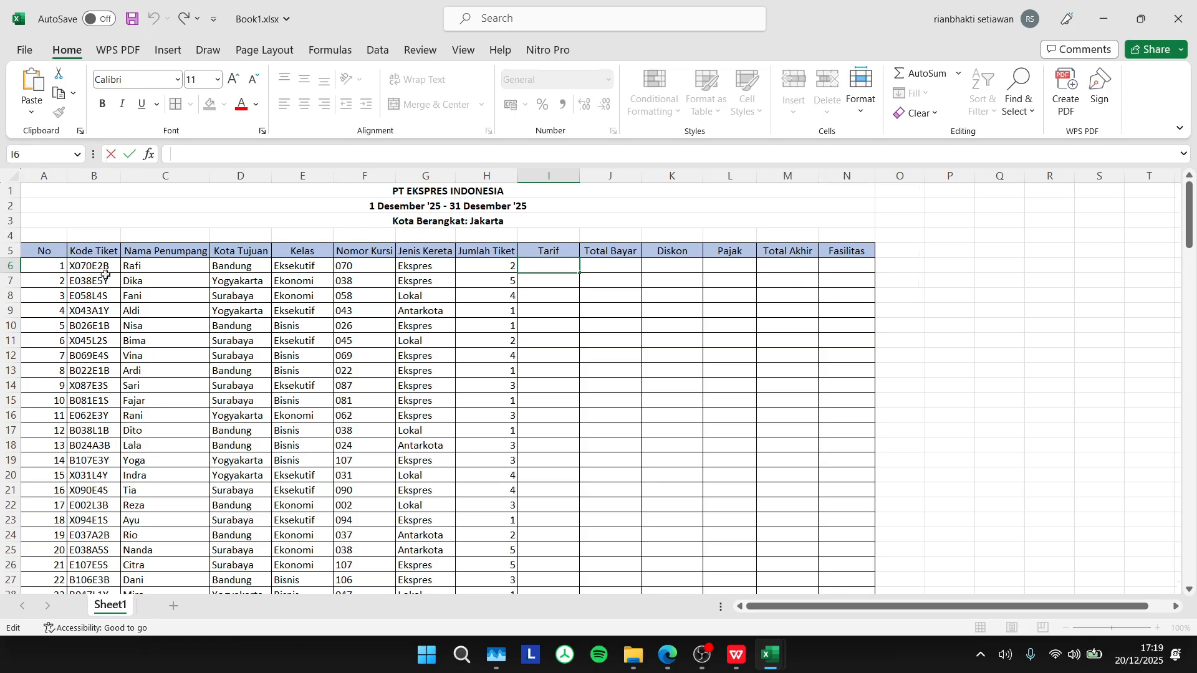
{"action": "type", "text": "="}
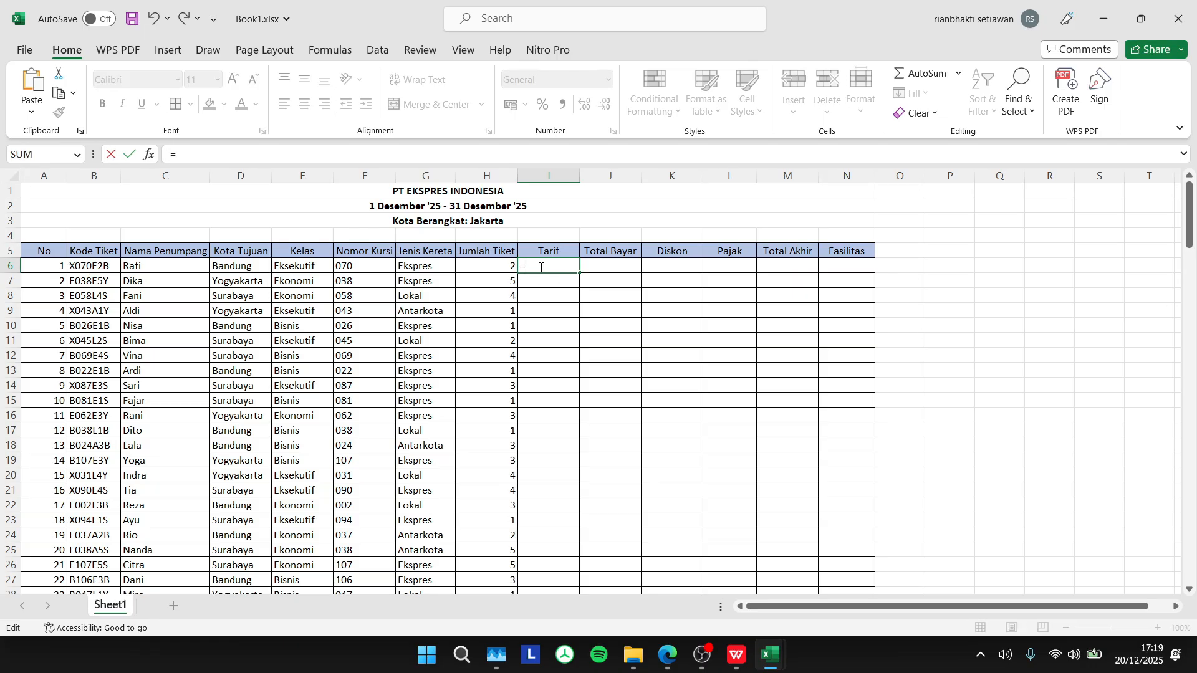
{"action": "type", "text": "vlookup"}
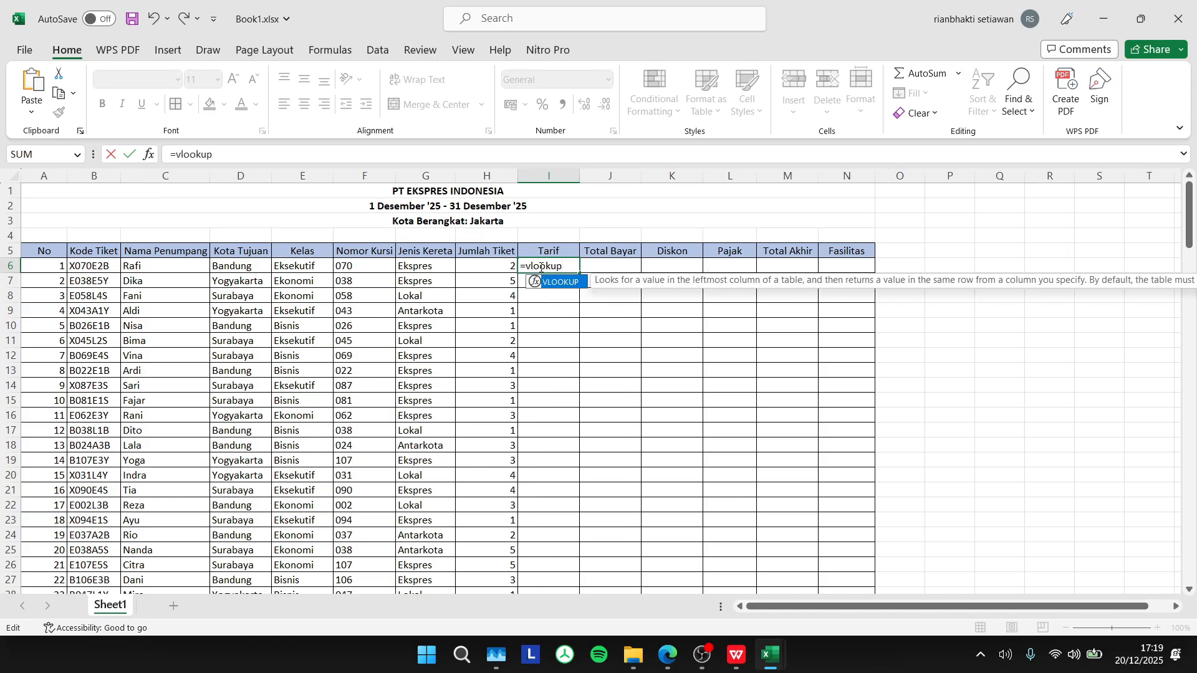
{"action": "key", "text": "Tab"}
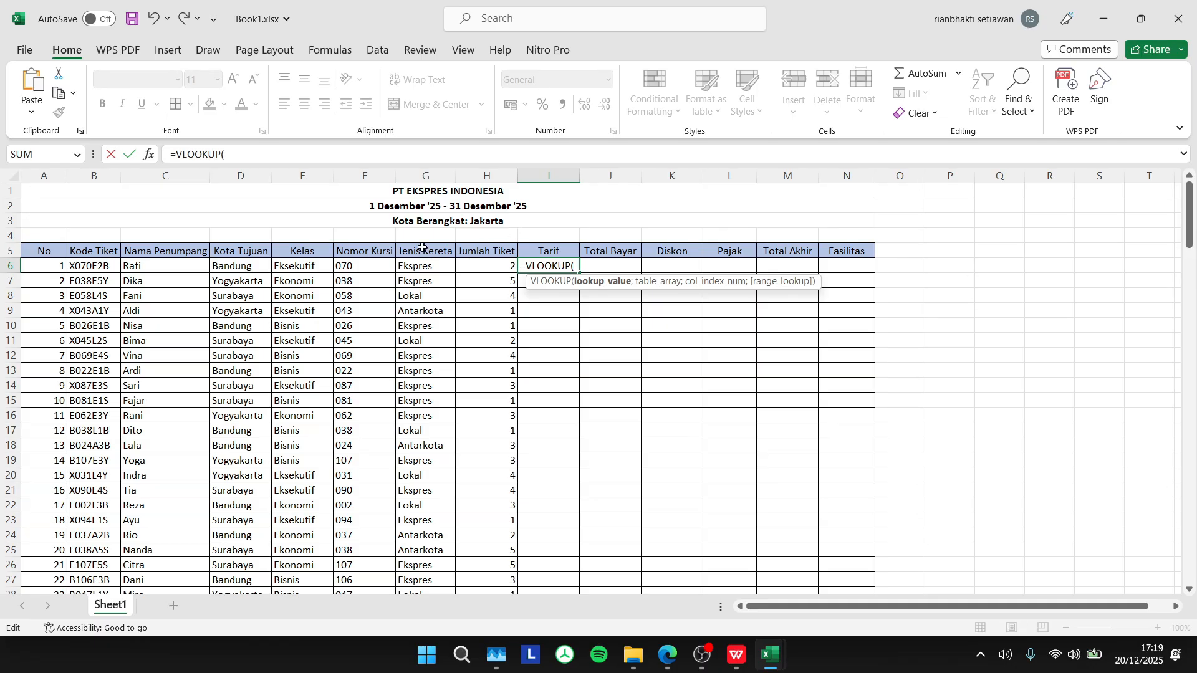
{"action": "type", "text": "left"}
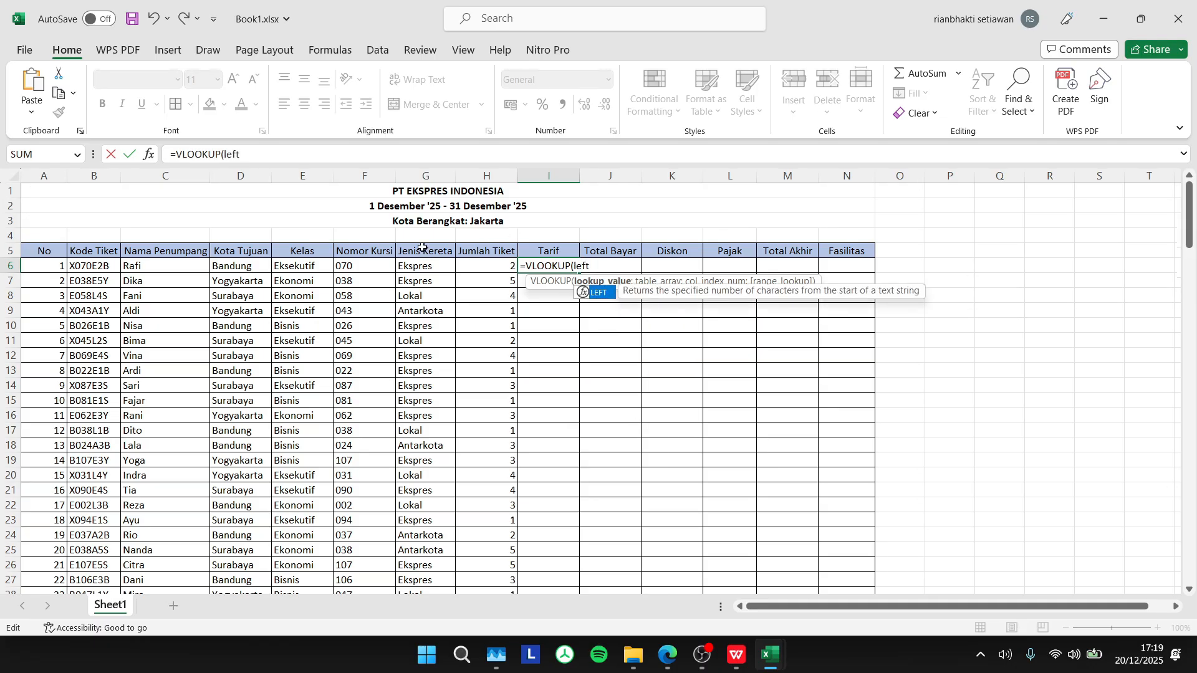
{"action": "key", "text": "Tab"}
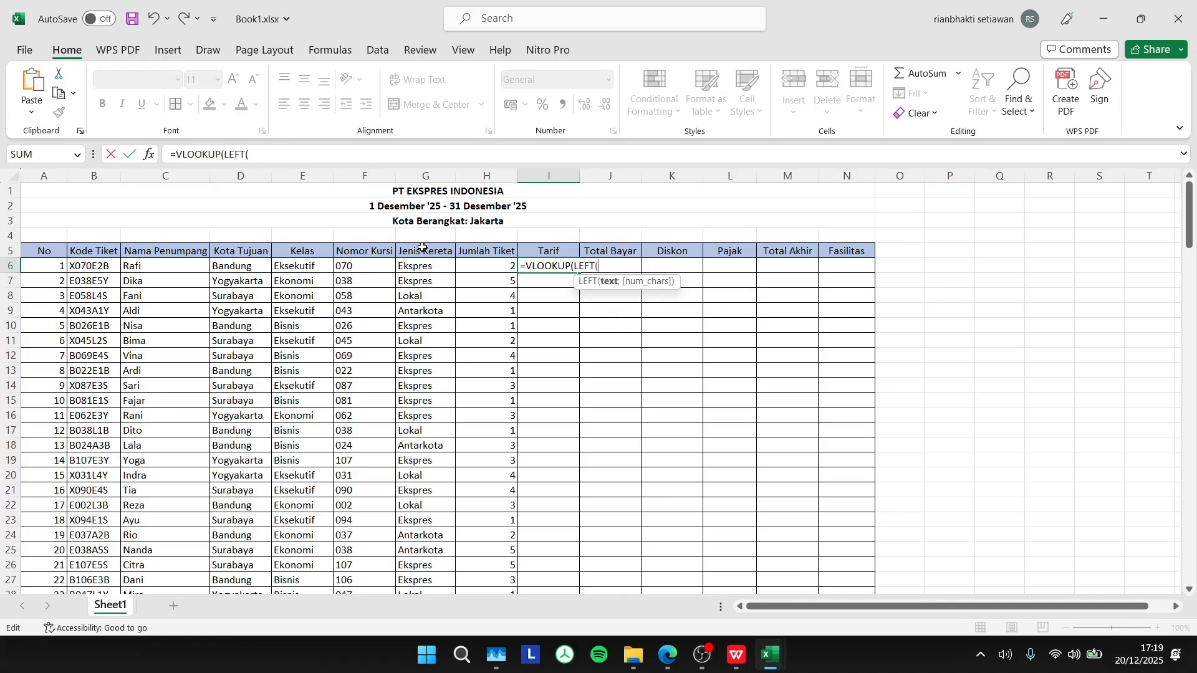
{"action": "left_click", "coordinate": [95, 265]}
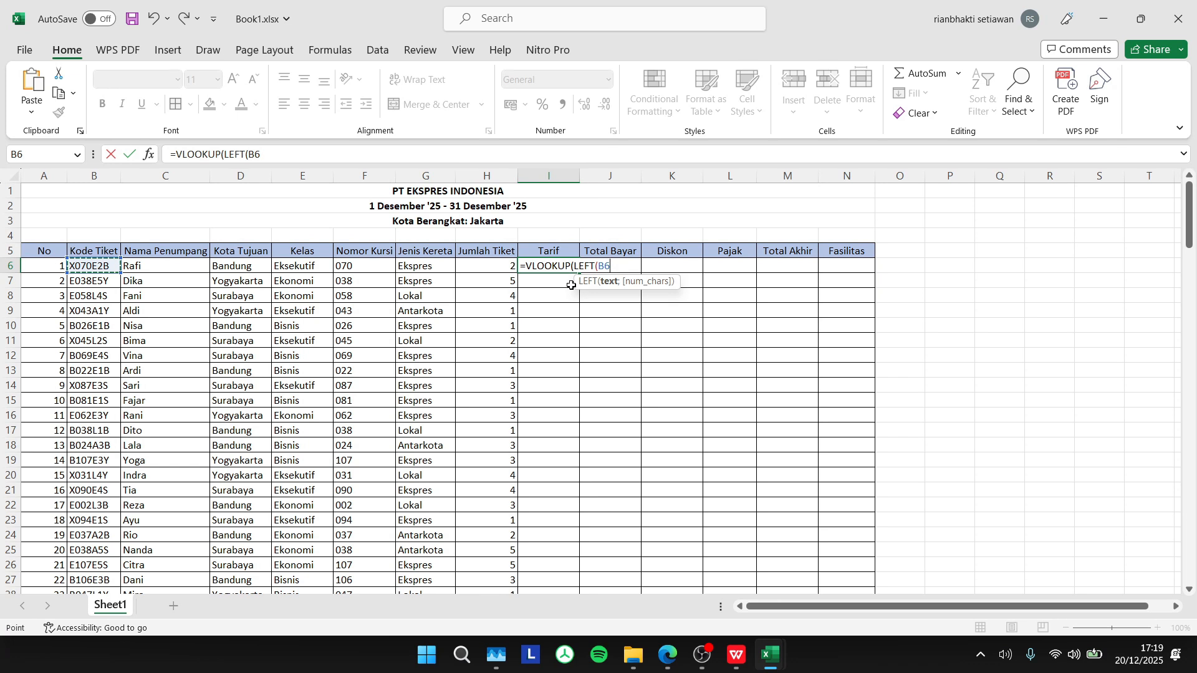
{"action": "type", "text": ";"}
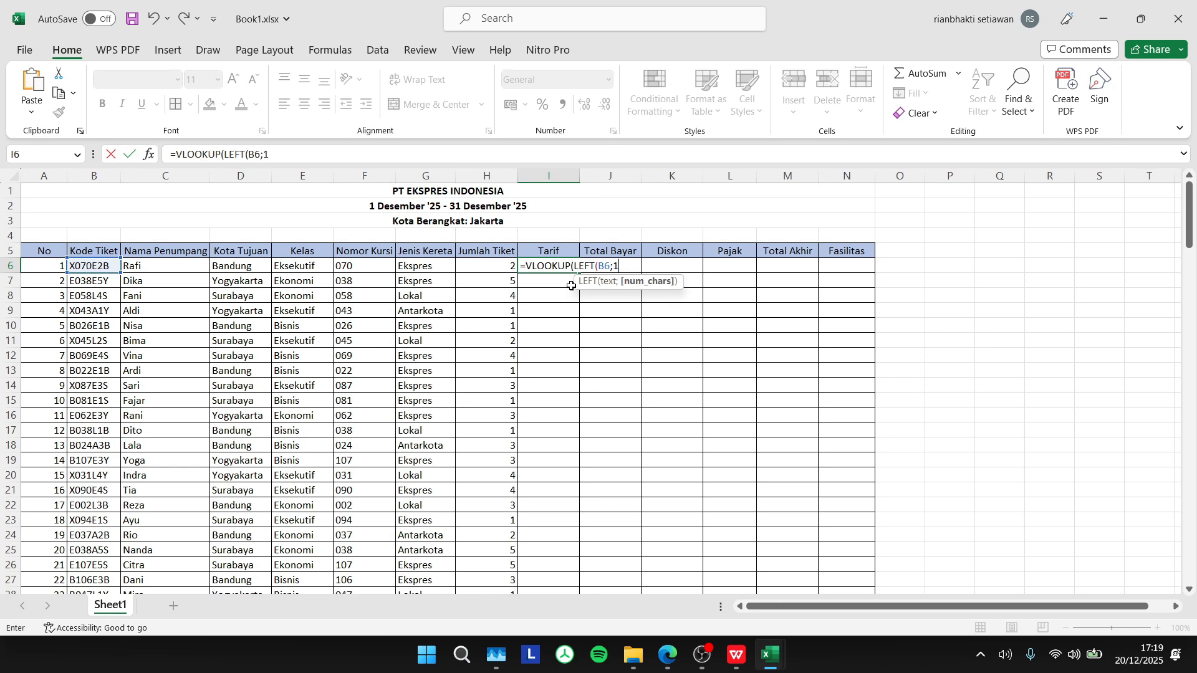
{"action": "type", "text": "1)"}
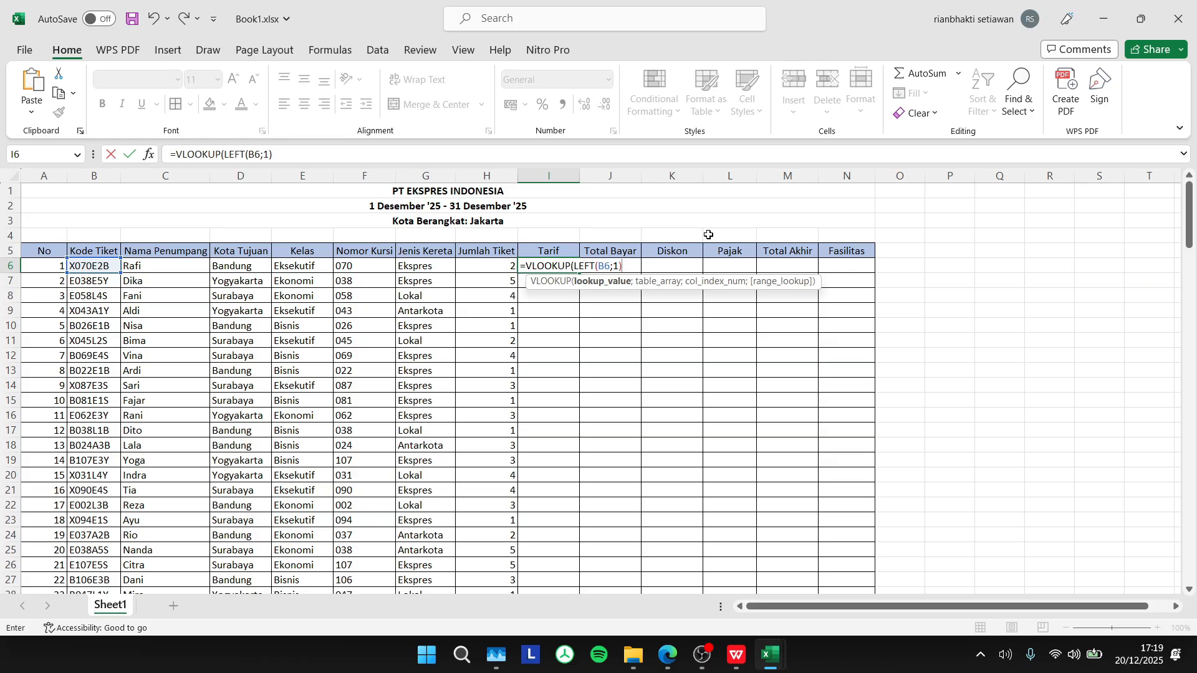
Step: Add the fare table rows below the passenger list as the absolute lookup range $A$160:$E$162 in the I6 formula
{"action": "left_click", "coordinate": [327, 159]}
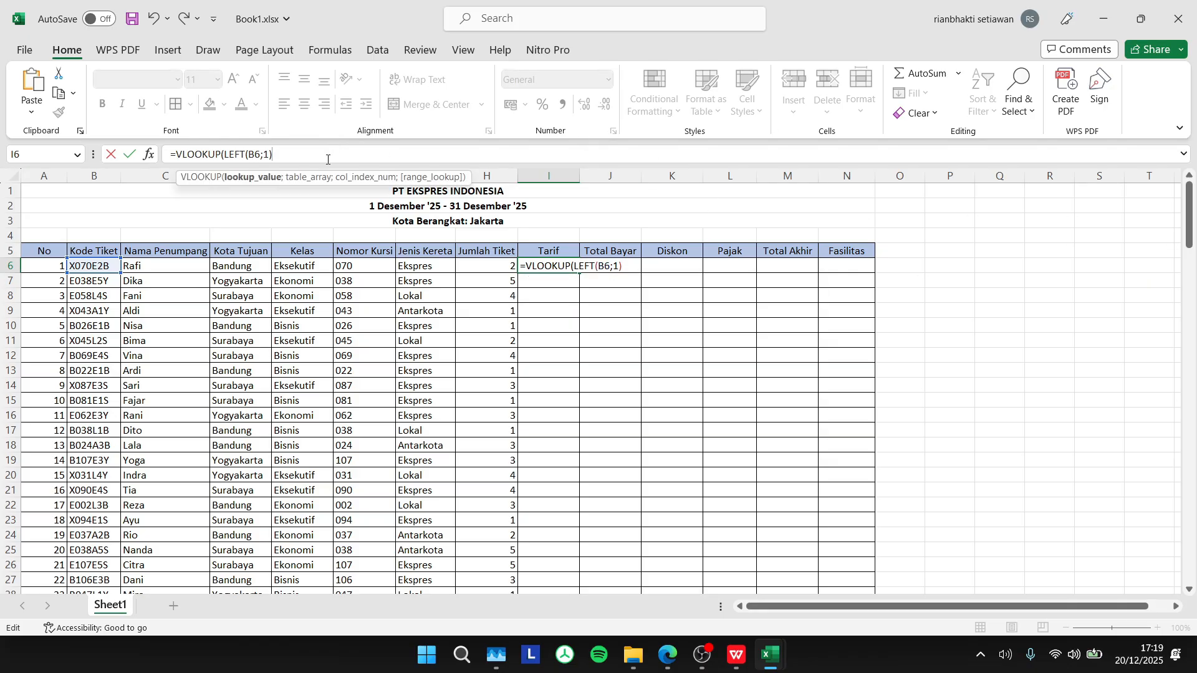
{"action": "type", "text": ";"}
{"action": "scroll", "coordinate": [364, 330], "scroll_direction": "down", "scroll_amount": 20}
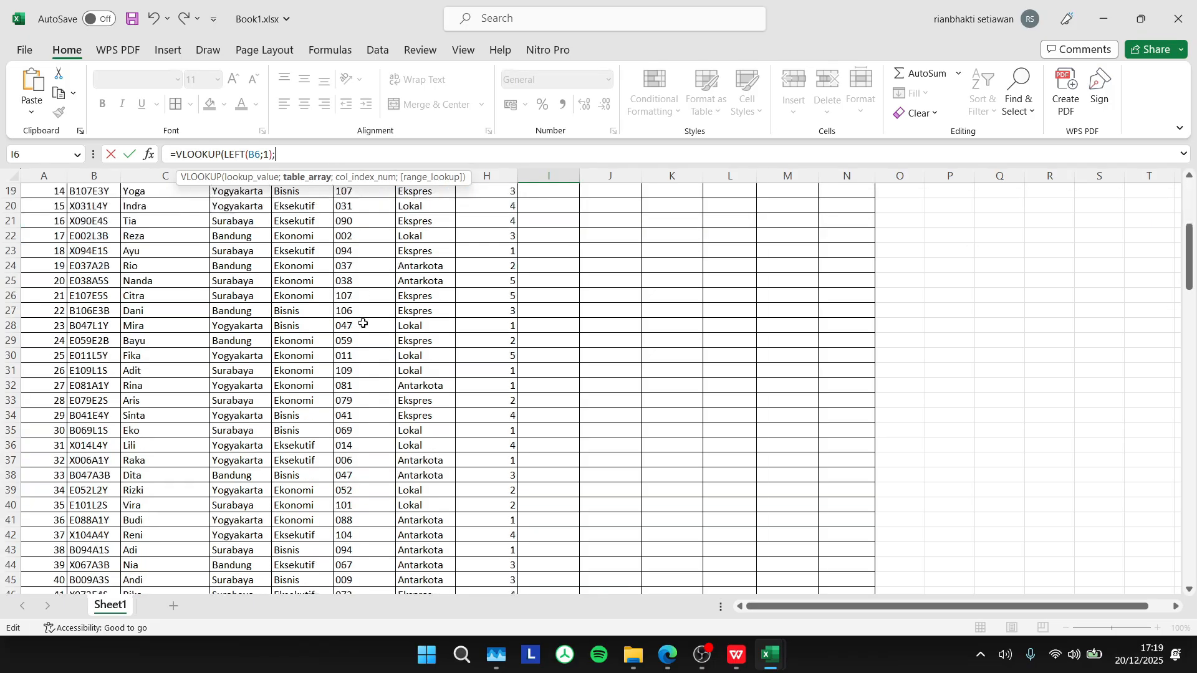
{"action": "scroll", "coordinate": [365, 329], "scroll_direction": "down", "scroll_amount": 1}
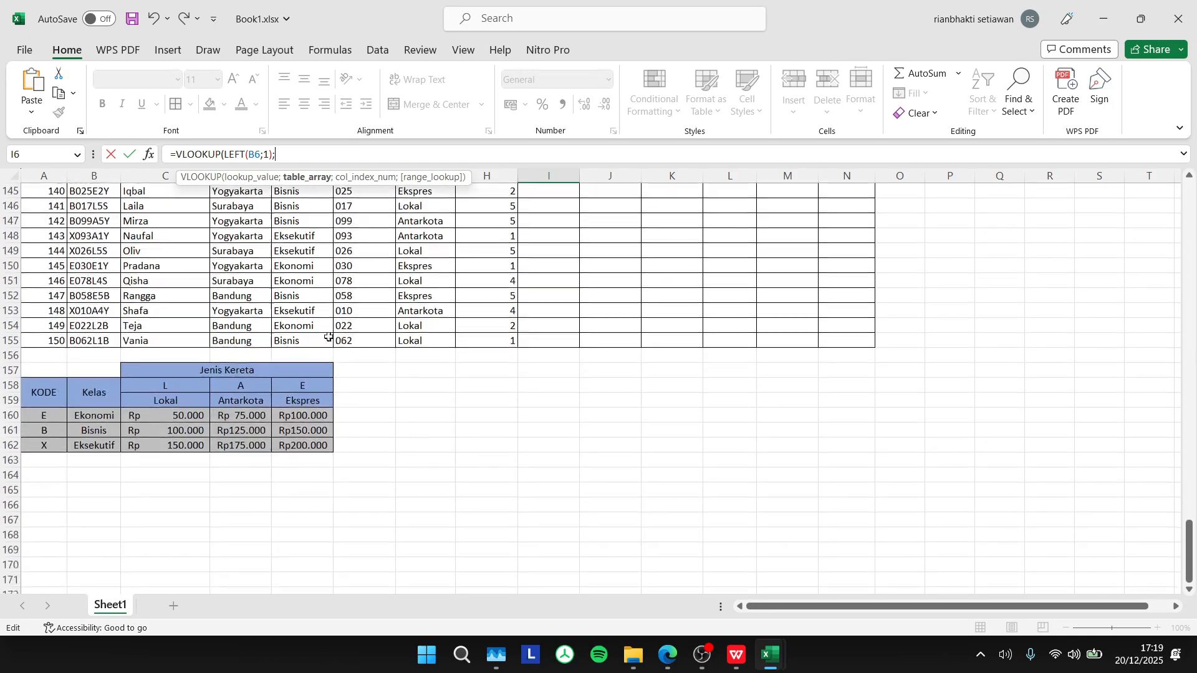
{"action": "left_click_drag", "start_coordinate": [41, 415], "coordinate": [316, 449]}
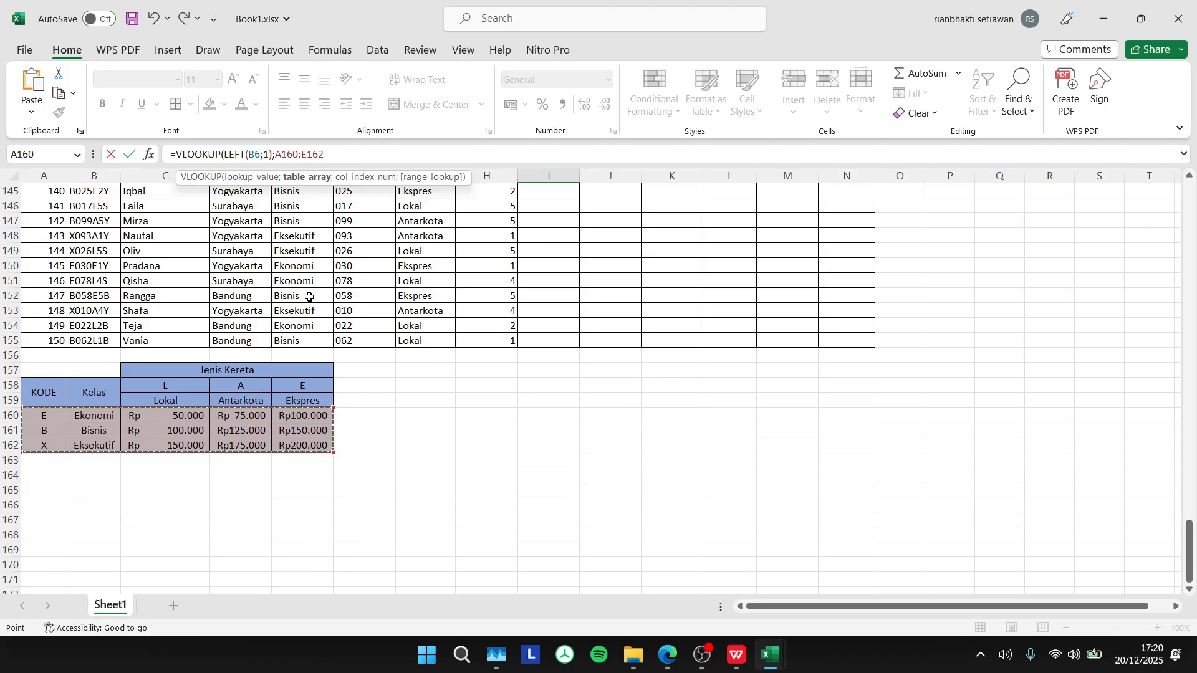
{"action": "key", "text": "F4"}
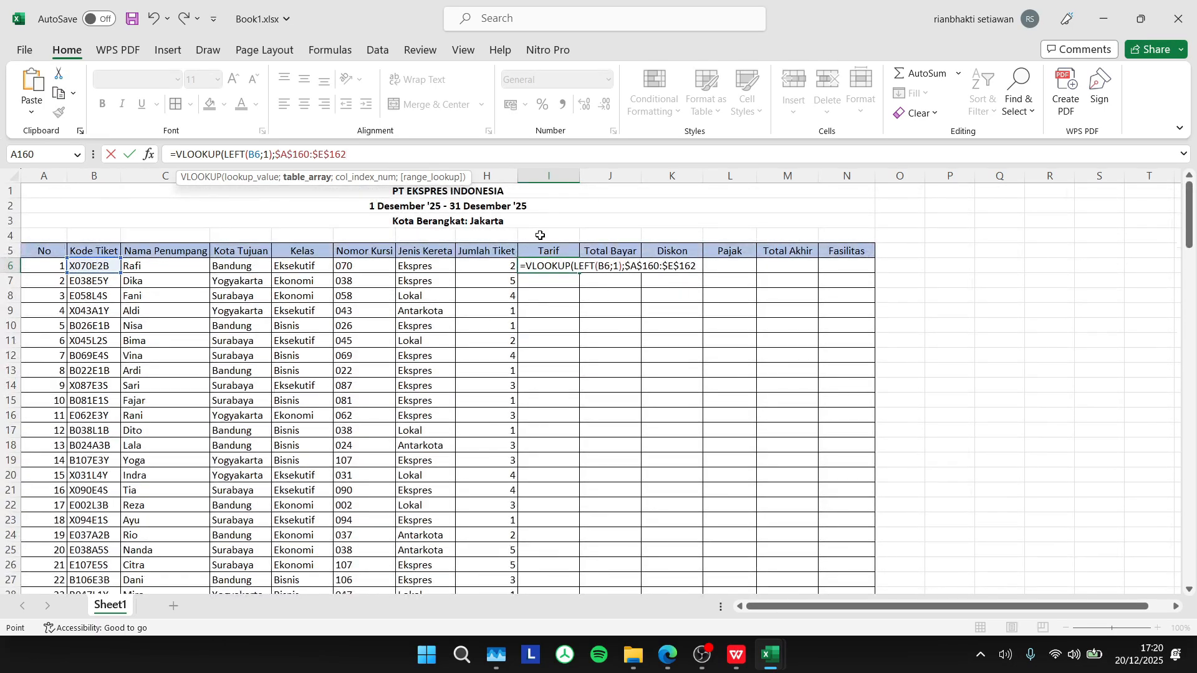
{"action": "type", "text": ";"}
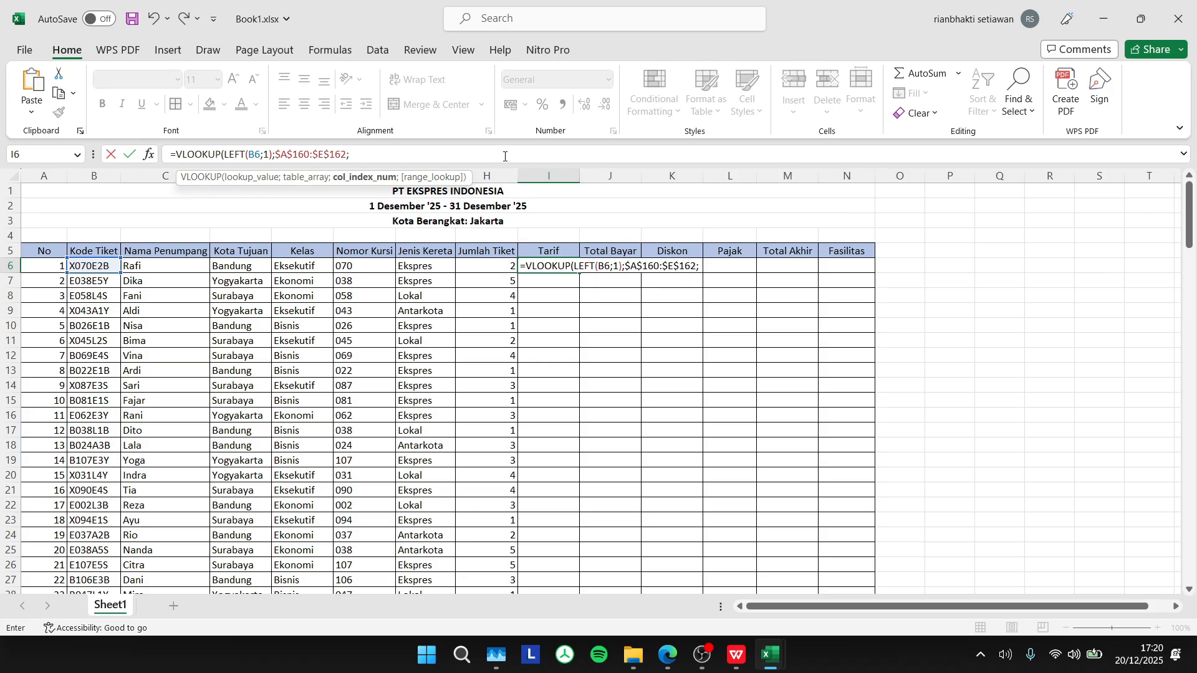
Step: Use IF(MID(B6;5;1)="L";3; as the column index in the I6 lookup and open a second nested IF
{"action": "type", "text": "if"}
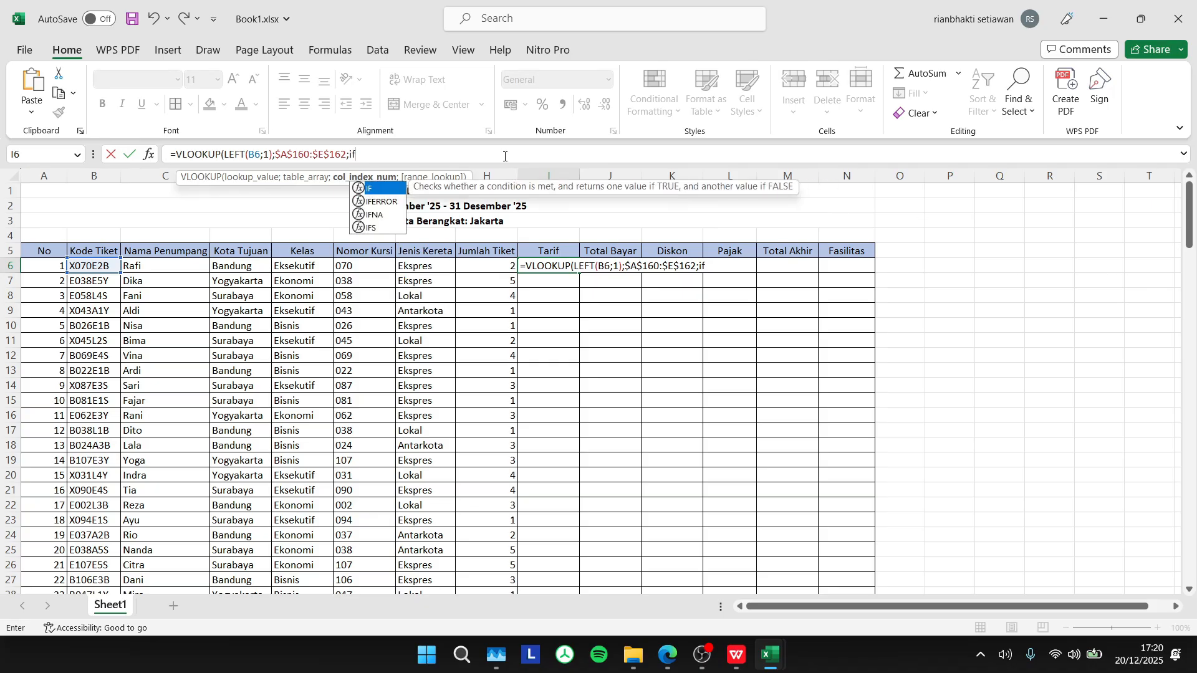
{"action": "key", "text": "Tab"}
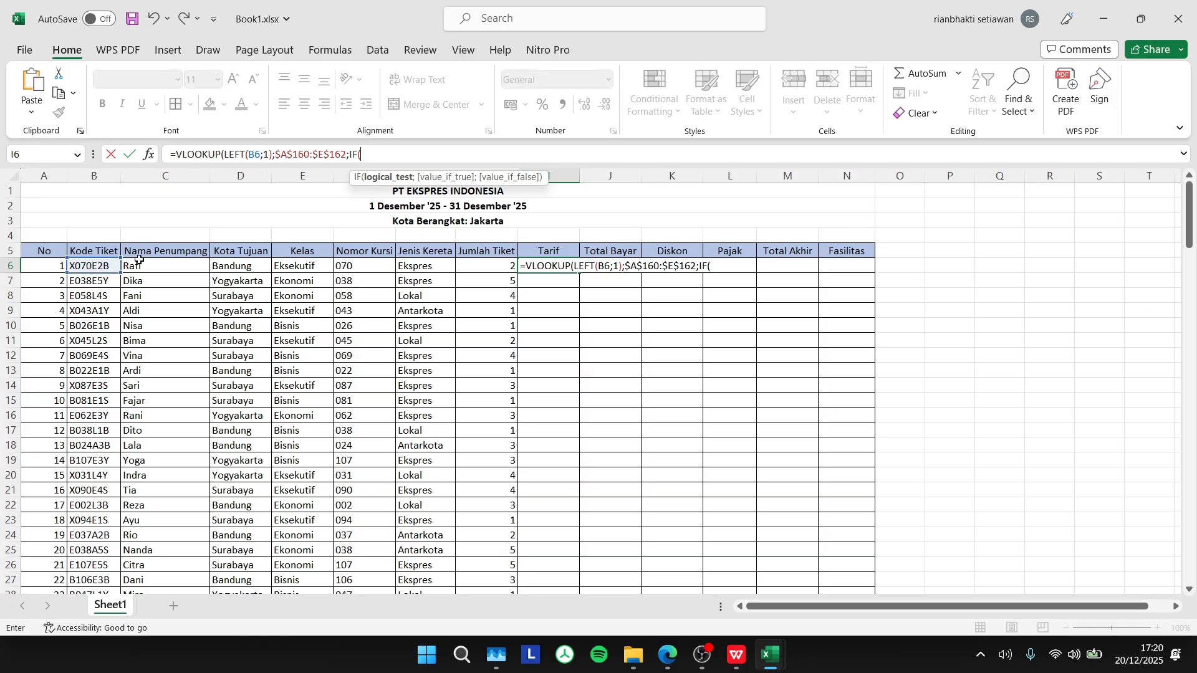
{"action": "type", "text": "mid"}
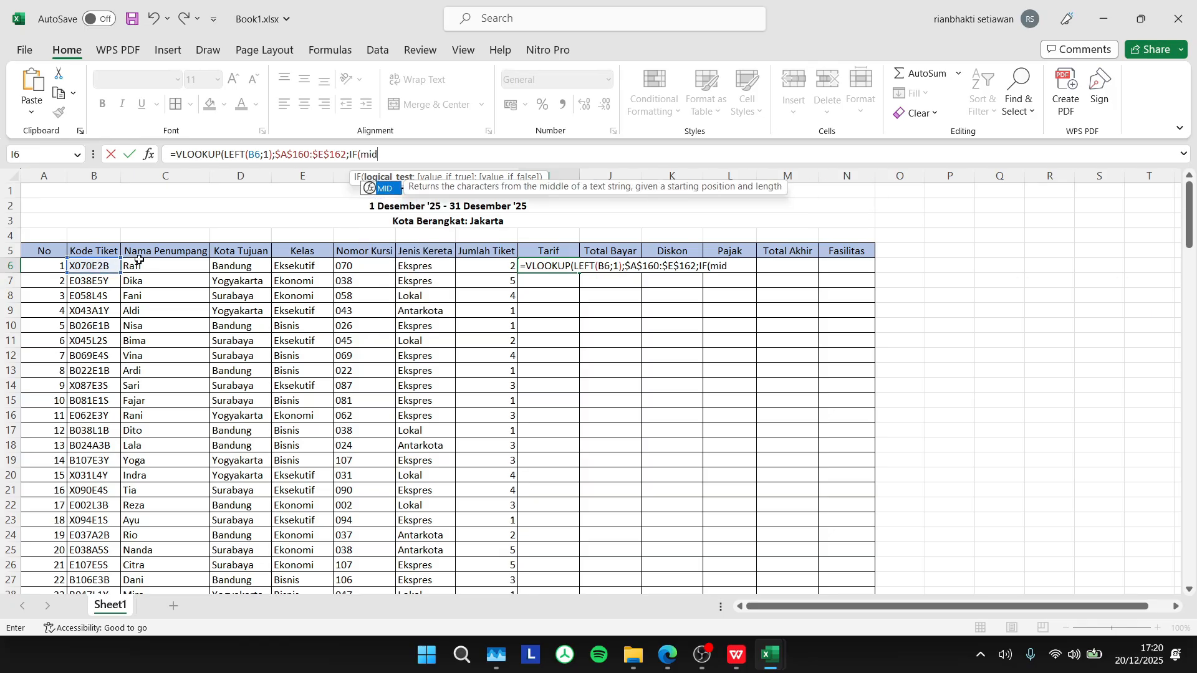
{"action": "key", "text": "Tab"}
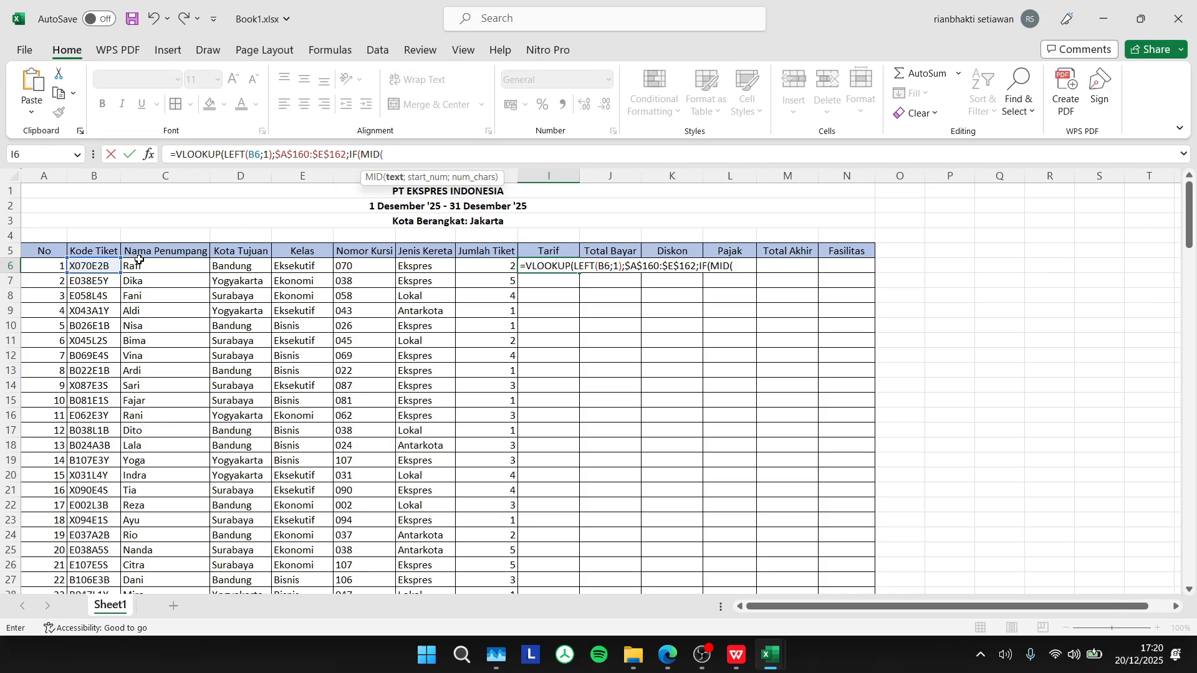
{"action": "left_click", "coordinate": [81, 268]}
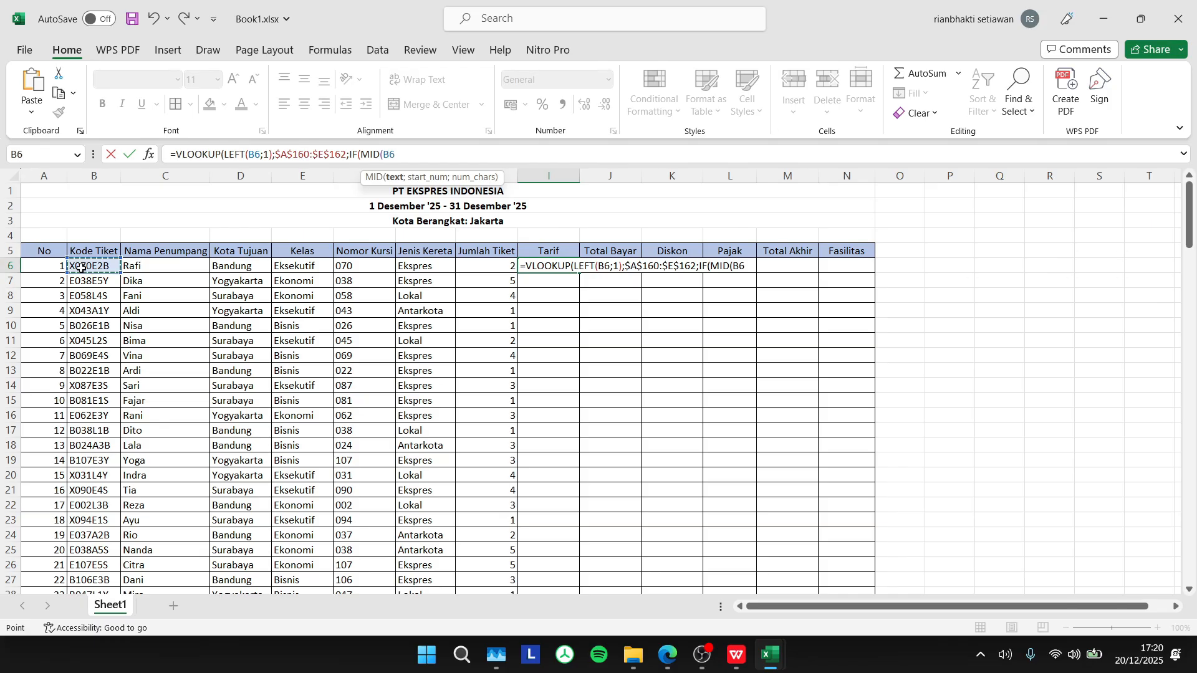
{"action": "type", "text": ";5;1"}
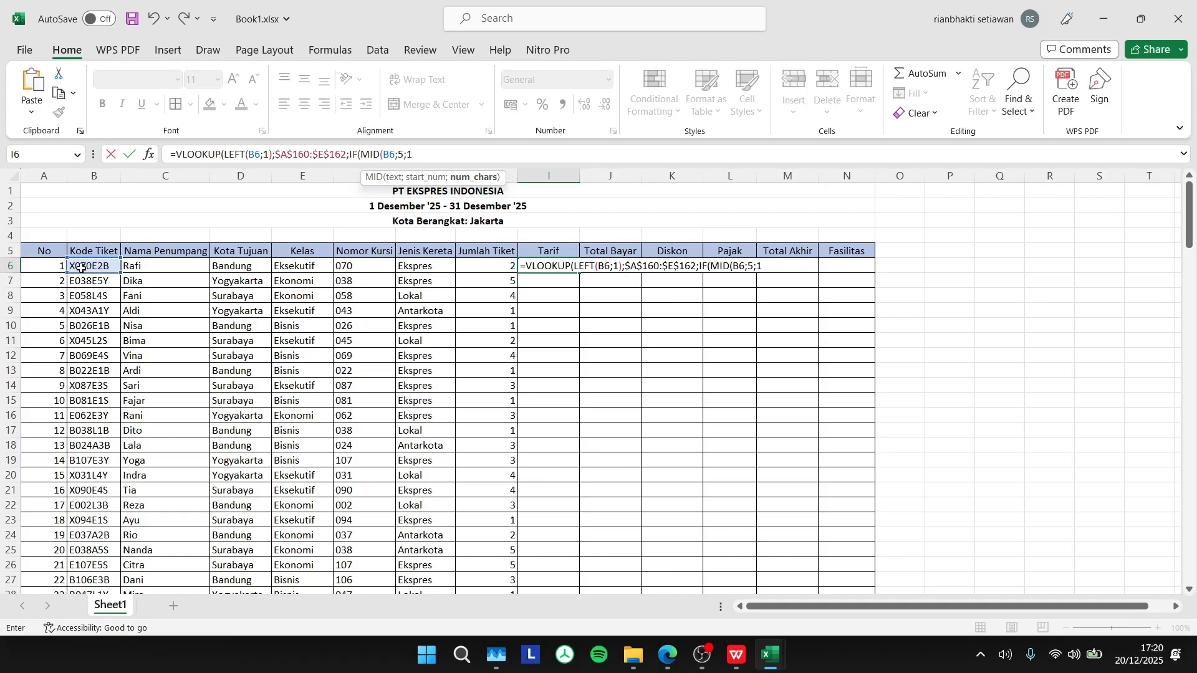
{"action": "type", "text": ")="}
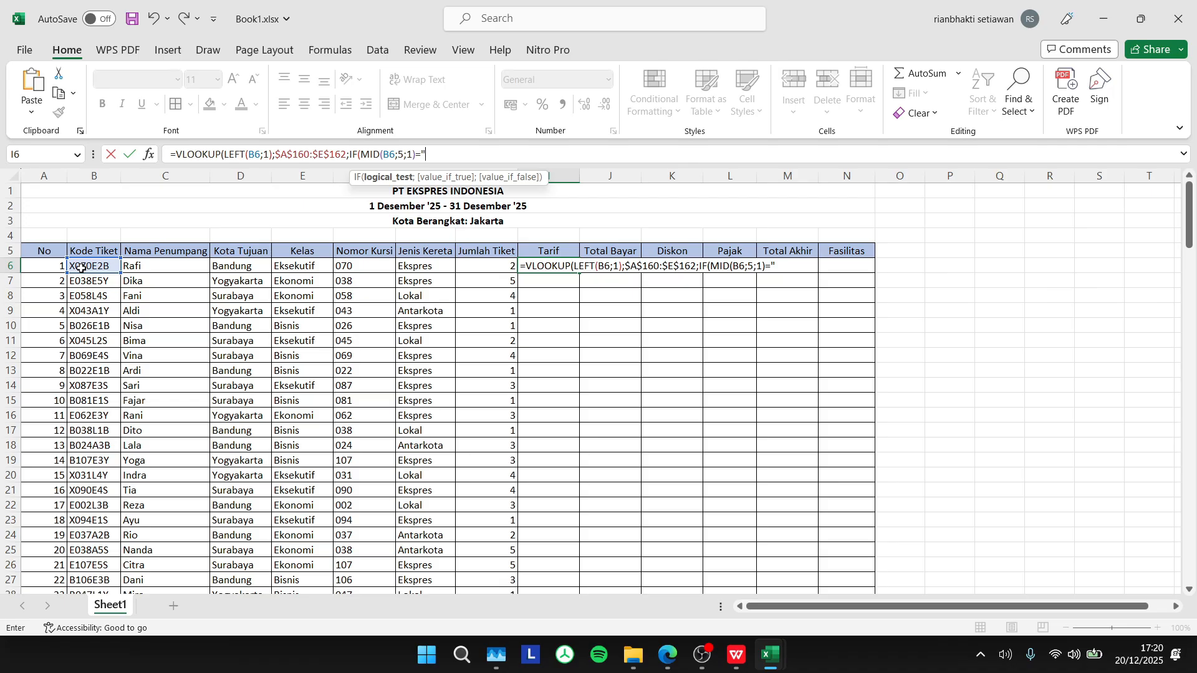
{"action": "type", "text": "\"L\";"}
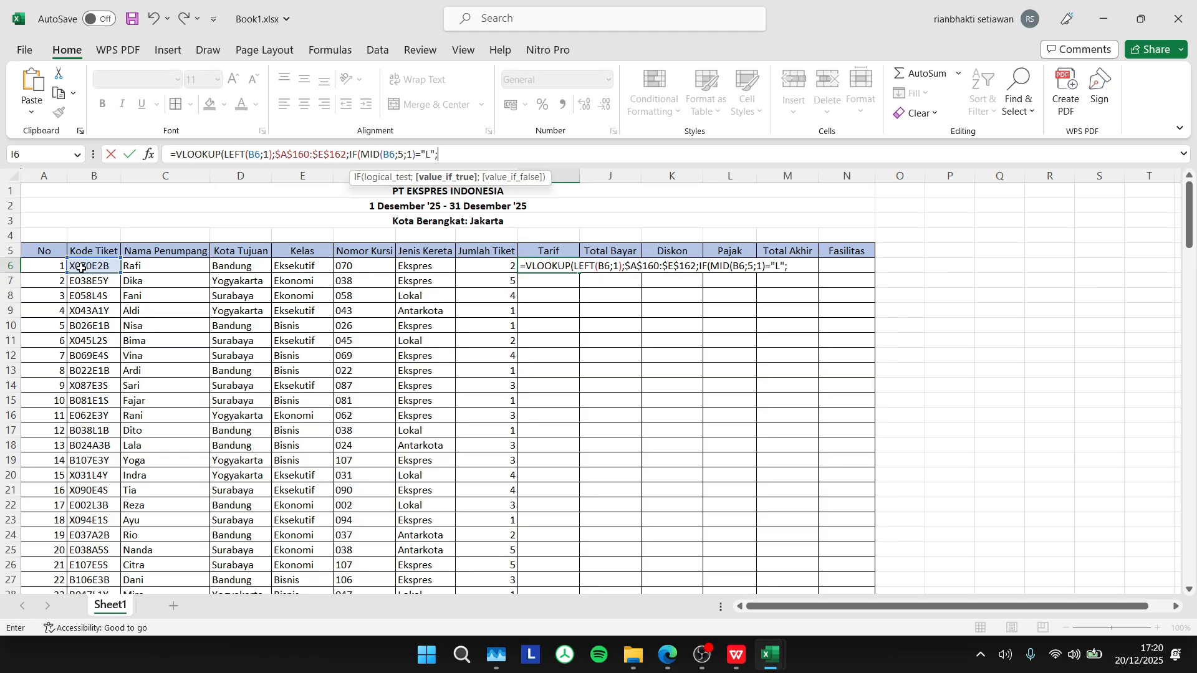
{"action": "type", "text": "3;if"}
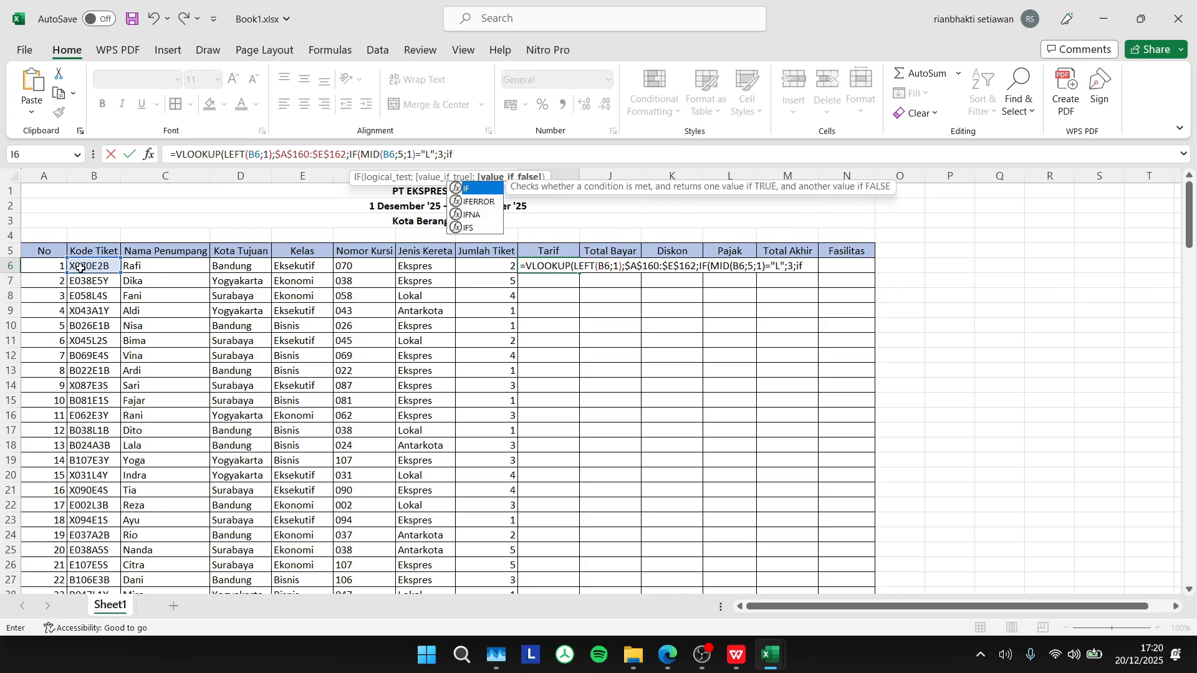
{"action": "key", "text": "Tab"}
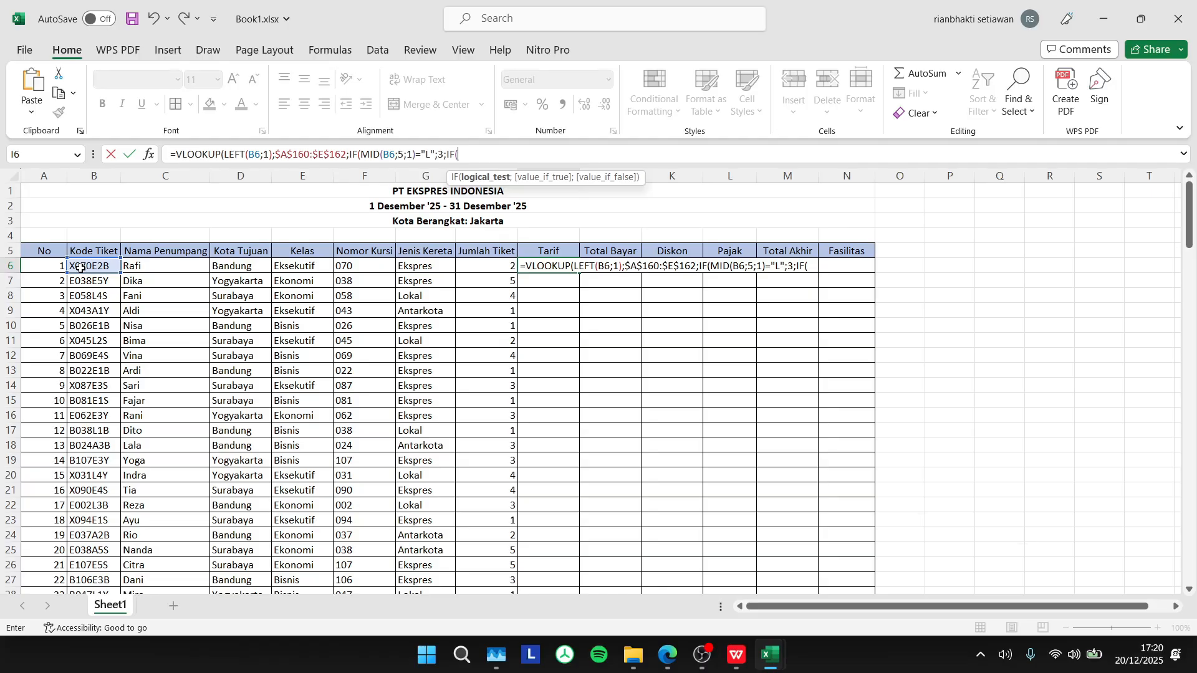
{"action": "type", "text": "mid"}
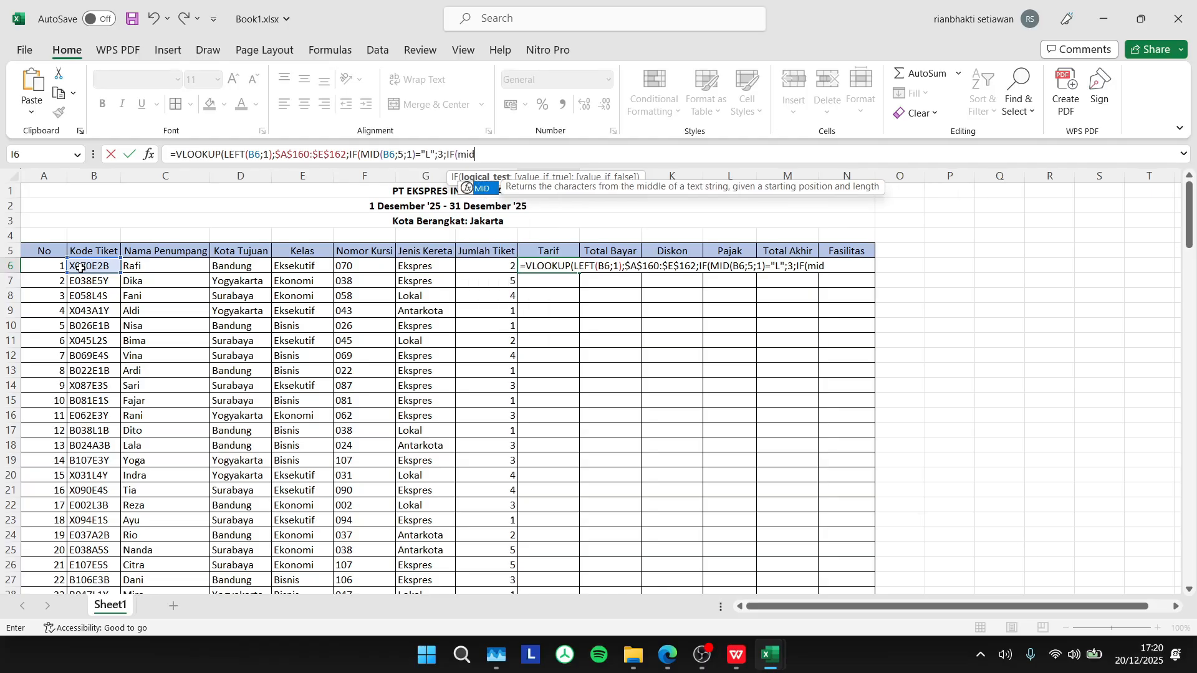
{"action": "key", "text": "Return"}
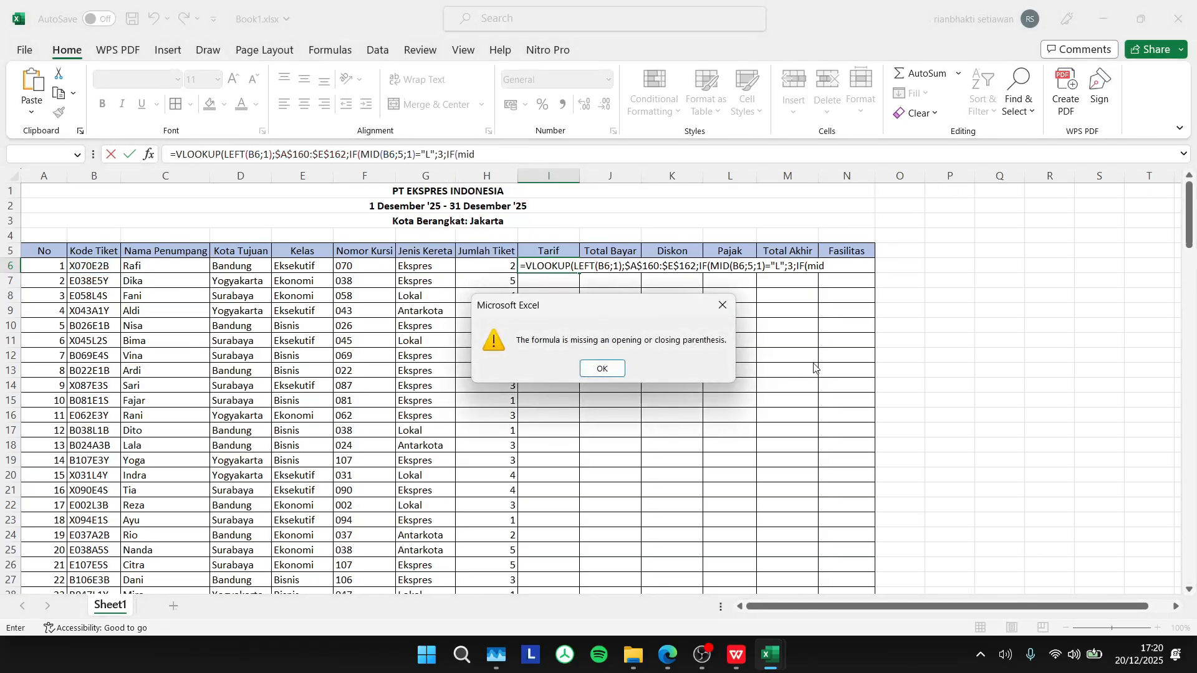
{"action": "left_click", "coordinate": [723, 305]}
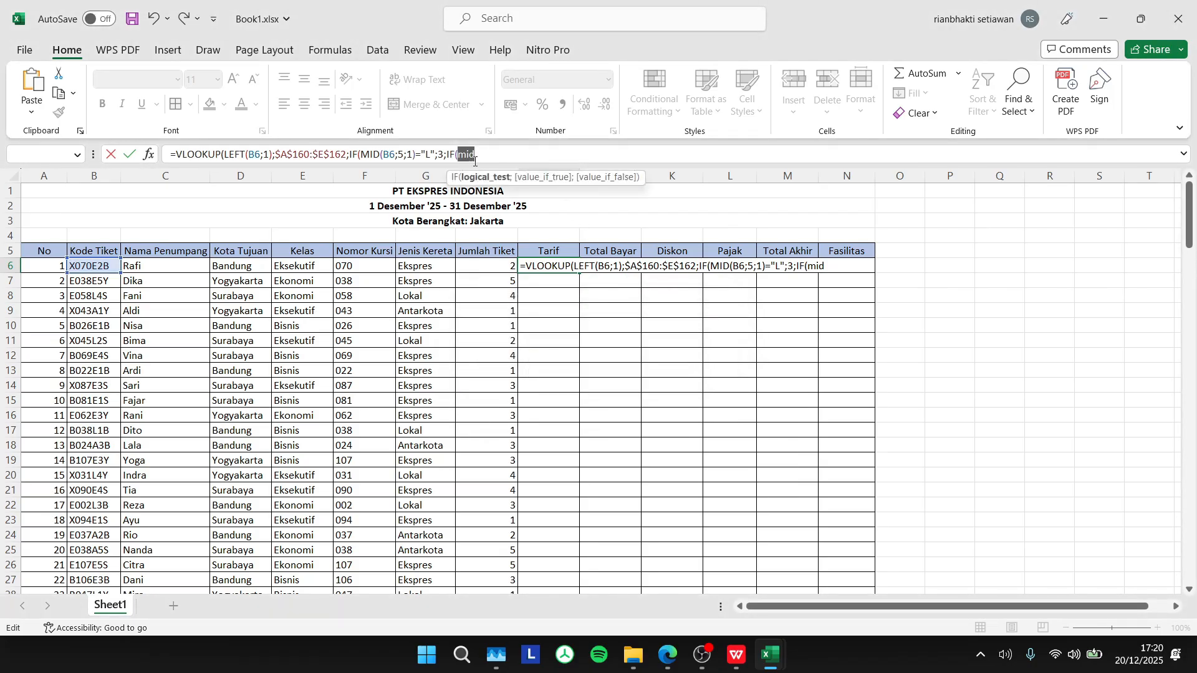
{"action": "key", "text": "Return"}
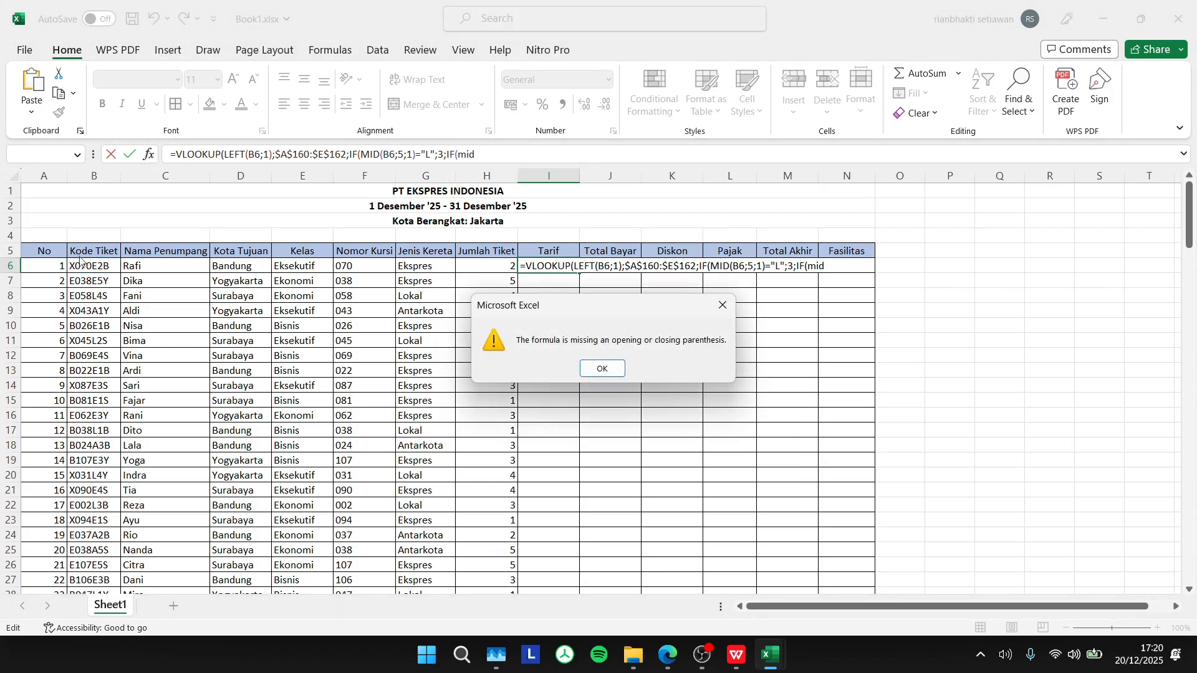
{"action": "left_click", "coordinate": [723, 306]}
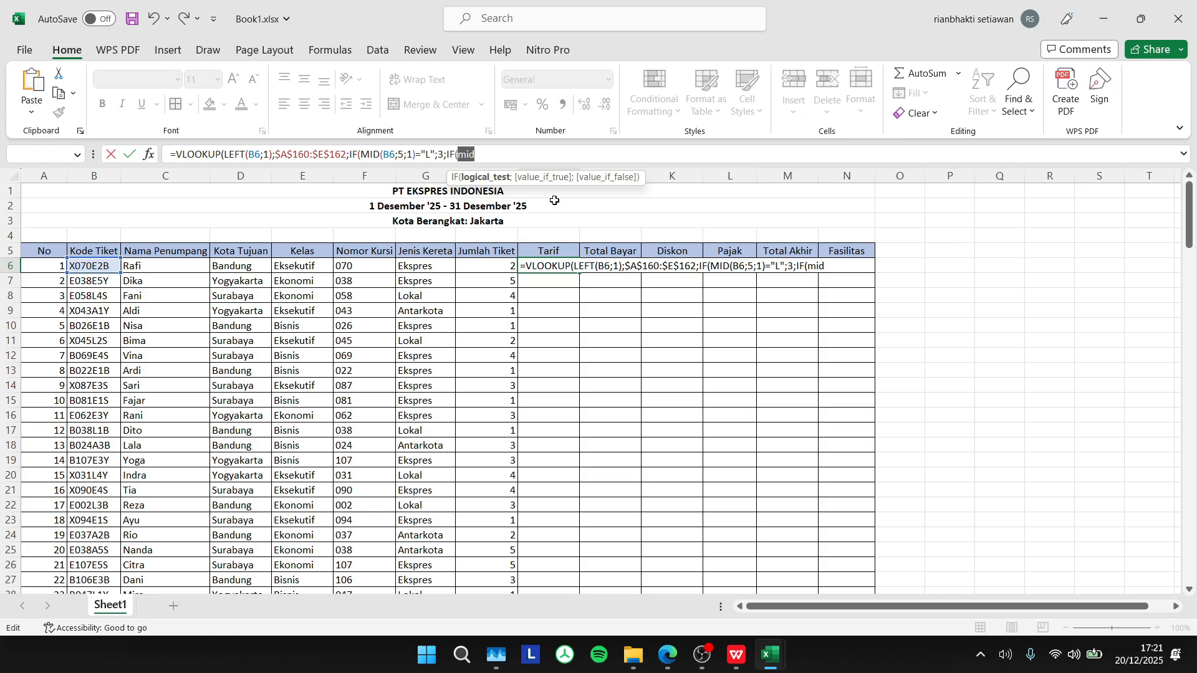
{"action": "left_click", "coordinate": [105, 266]}
{"action": "key", "text": "BackSpace"}
Step: Set the second IF condition in I6 to MID(B6;5;1)="A", returning column 4
{"action": "type", "text": "MID("}
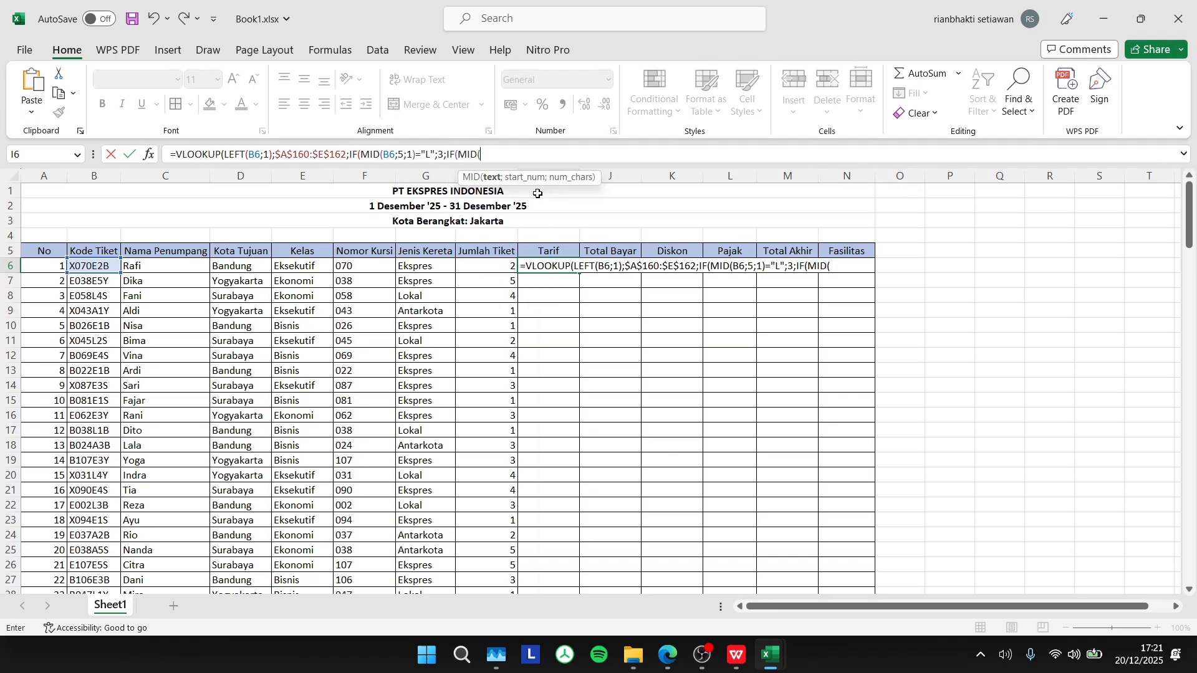
{"action": "left_click", "coordinate": [98, 262]}
{"action": "type", "text": ";5;"}
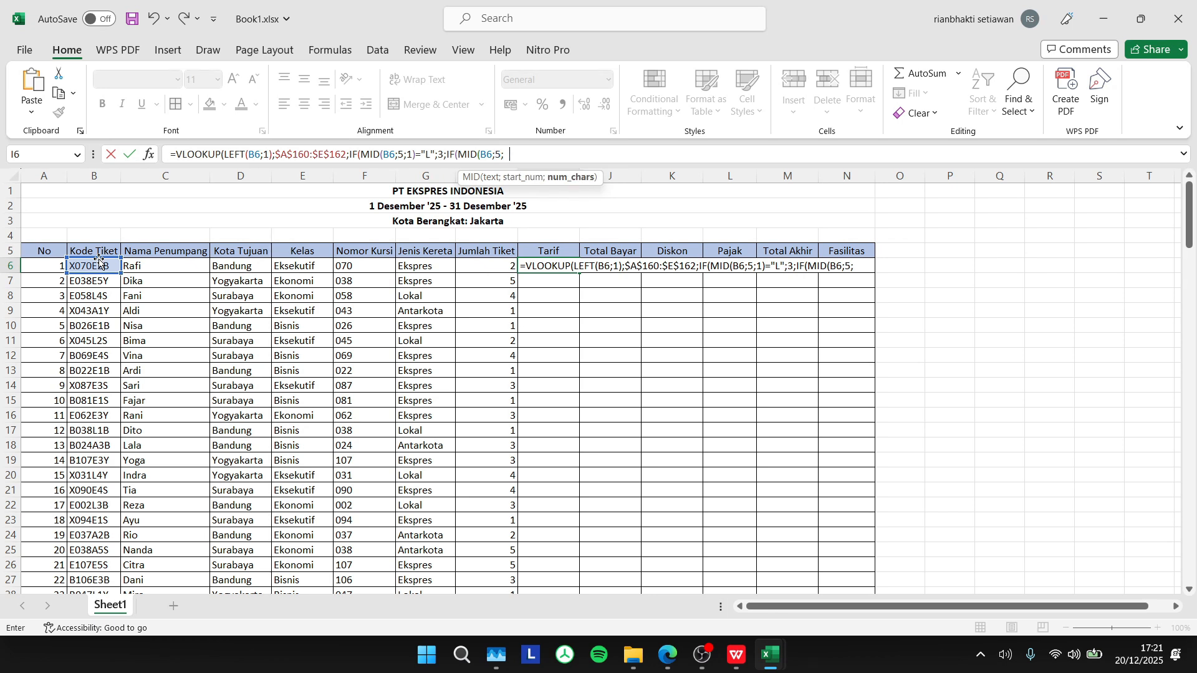
{"action": "type", "text": "1)="}
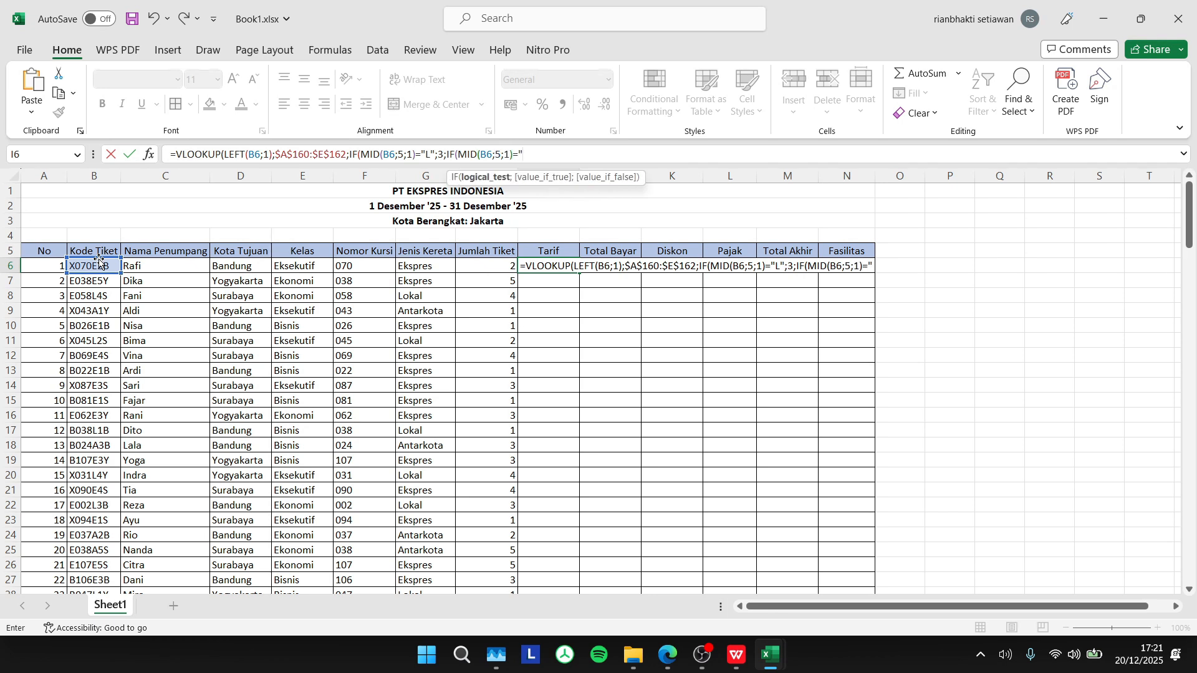
{"action": "type", "text": "\"A\";"}
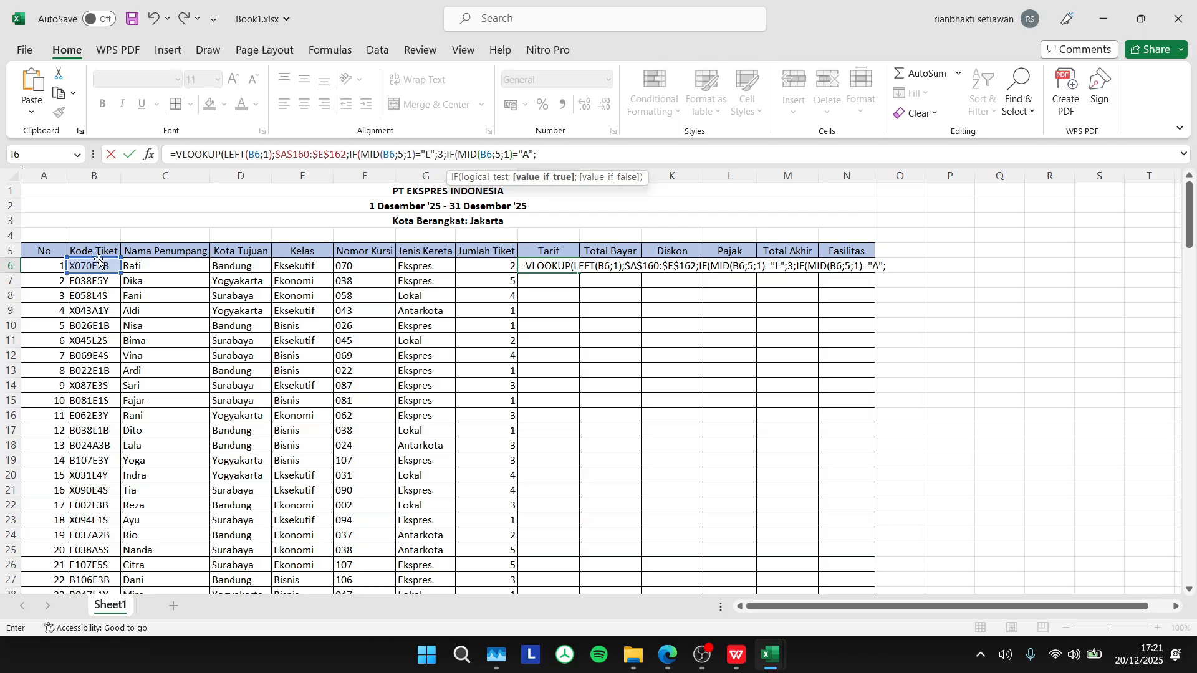
{"action": "type", "text": "4;"}
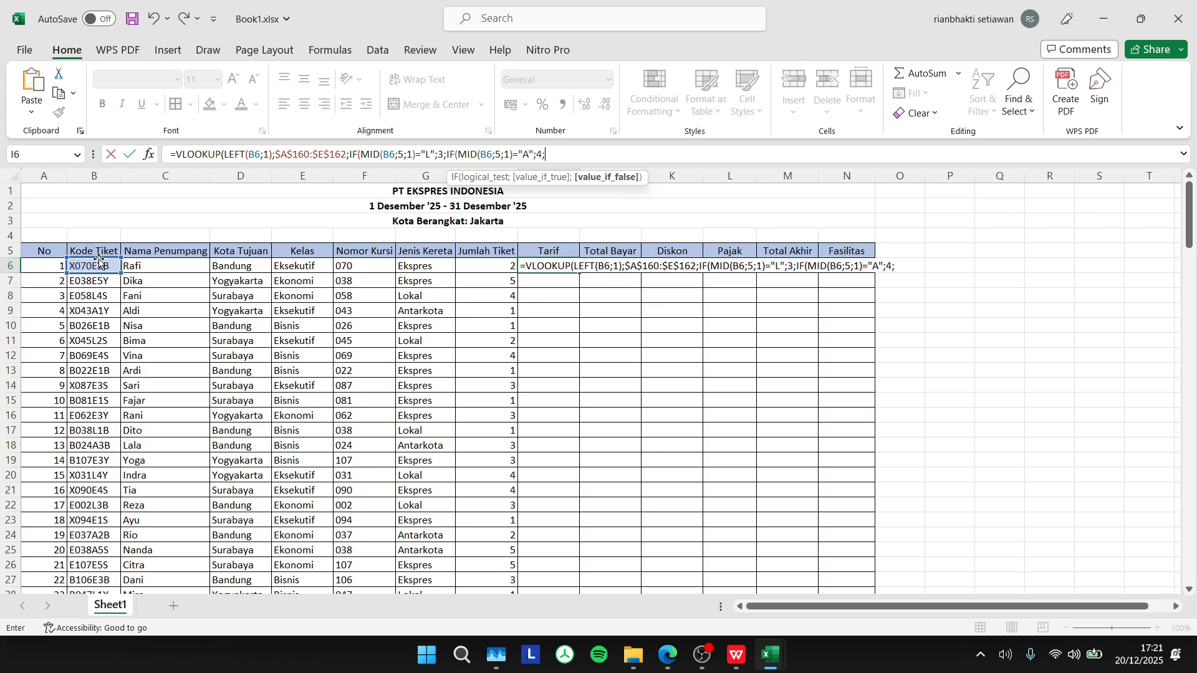
Step: Nest a third IF in I6 that returns column 5 when MID(B6;5;1)="E", and close all three IFs
{"action": "type", "text": "IF("}
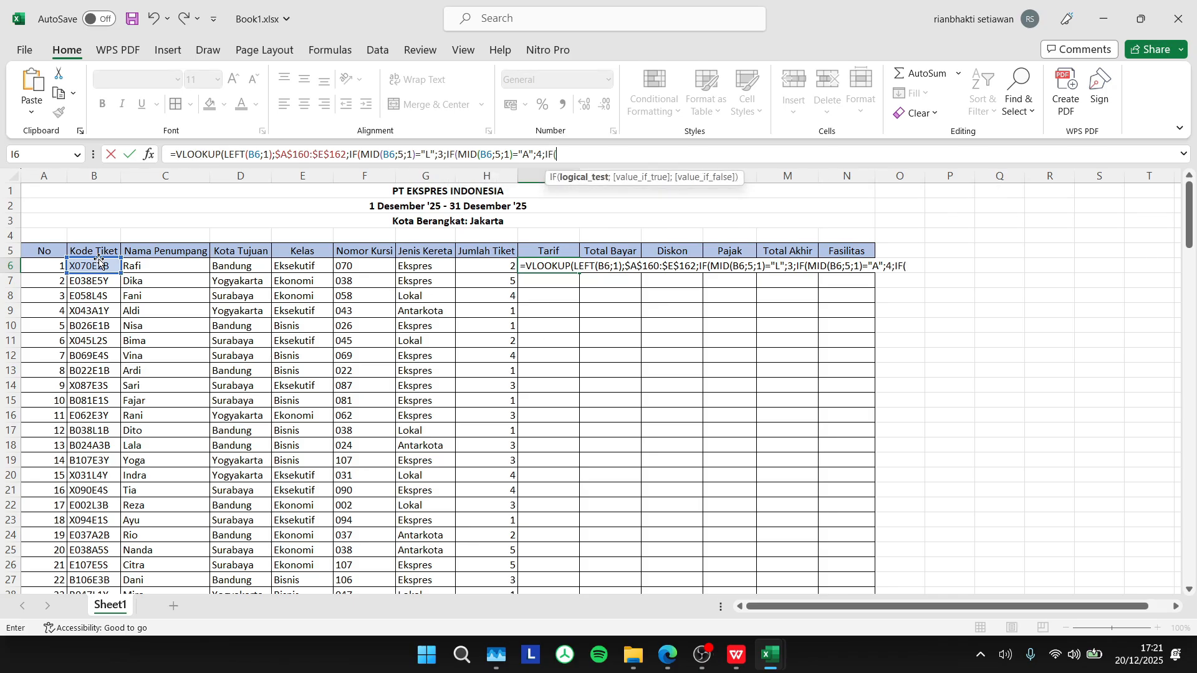
{"action": "type", "text": "MID("}
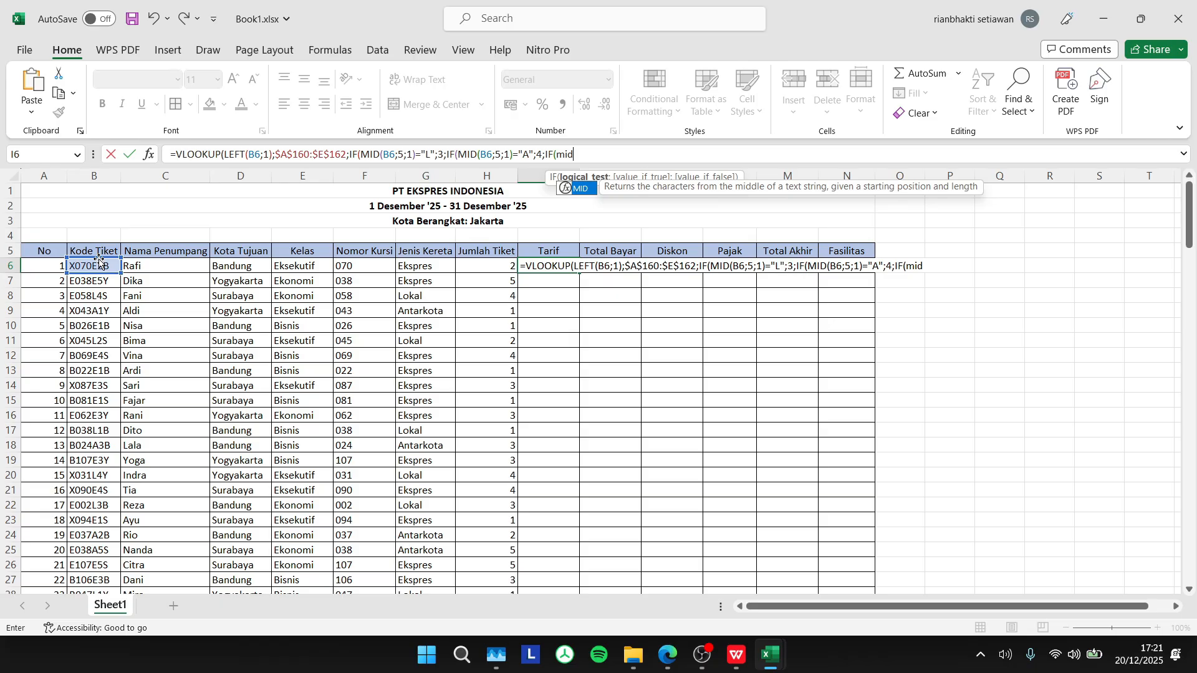
{"action": "left_click", "coordinate": [88, 267]}
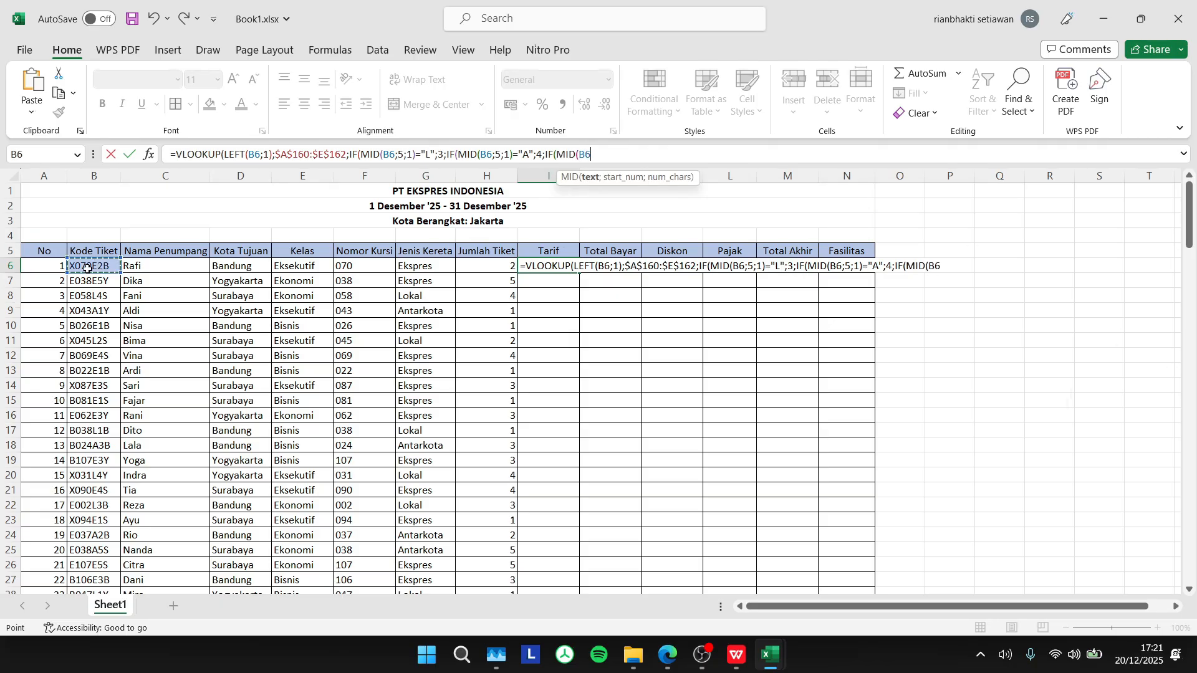
{"action": "type", "text": ";5;1"}
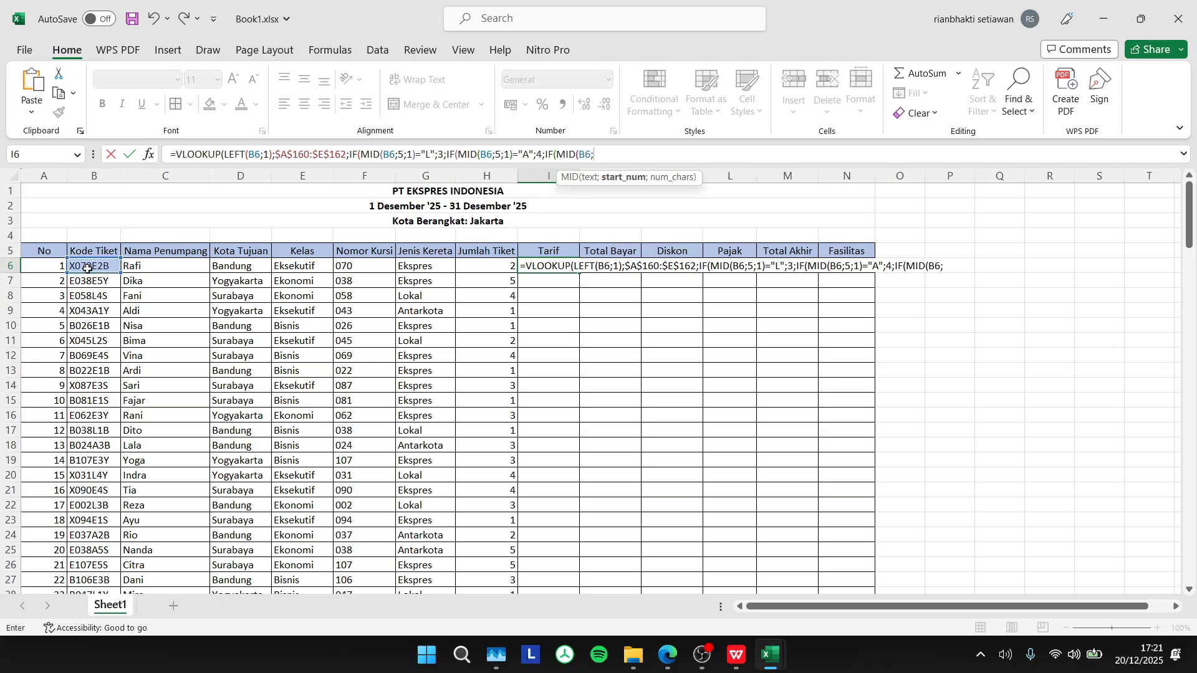
{"action": "type", "text": ")"}
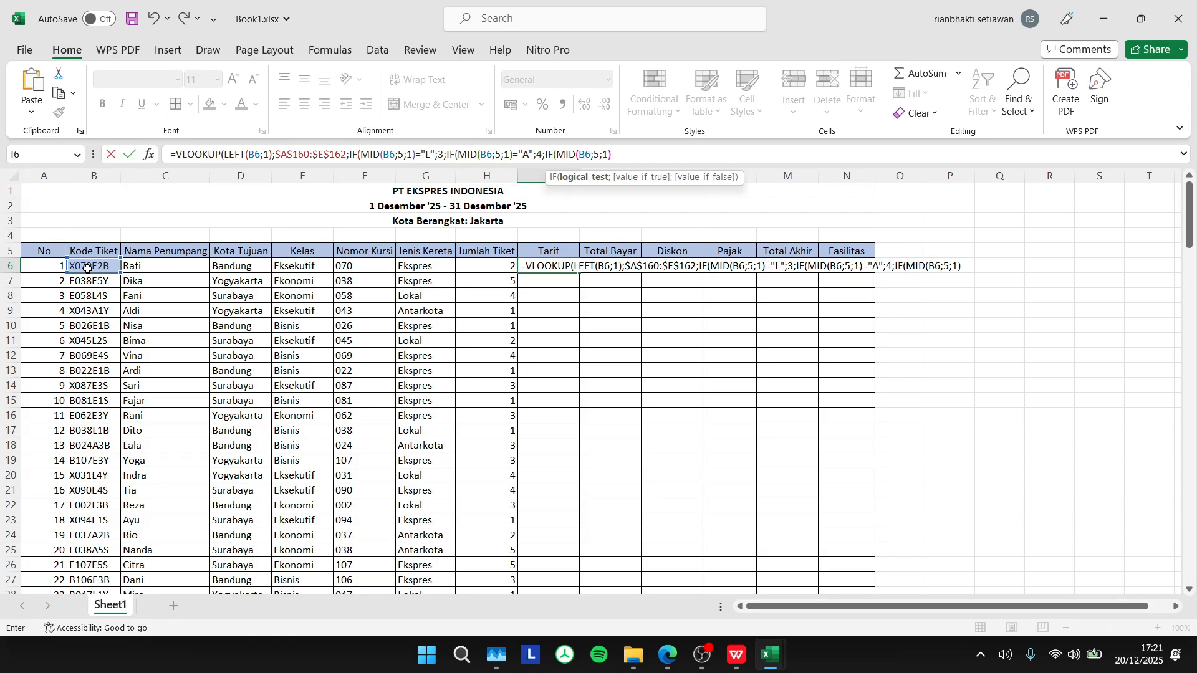
{"action": "type", "text": "=\"E\";"}
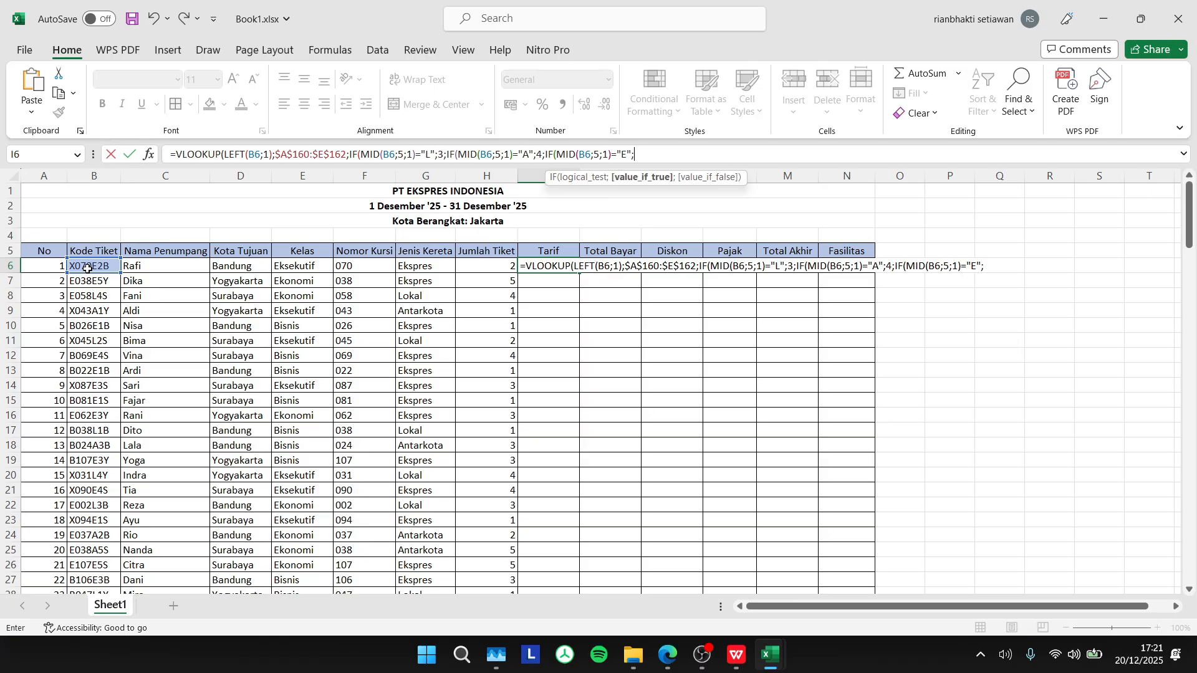
{"action": "type", "text": "5)))"}
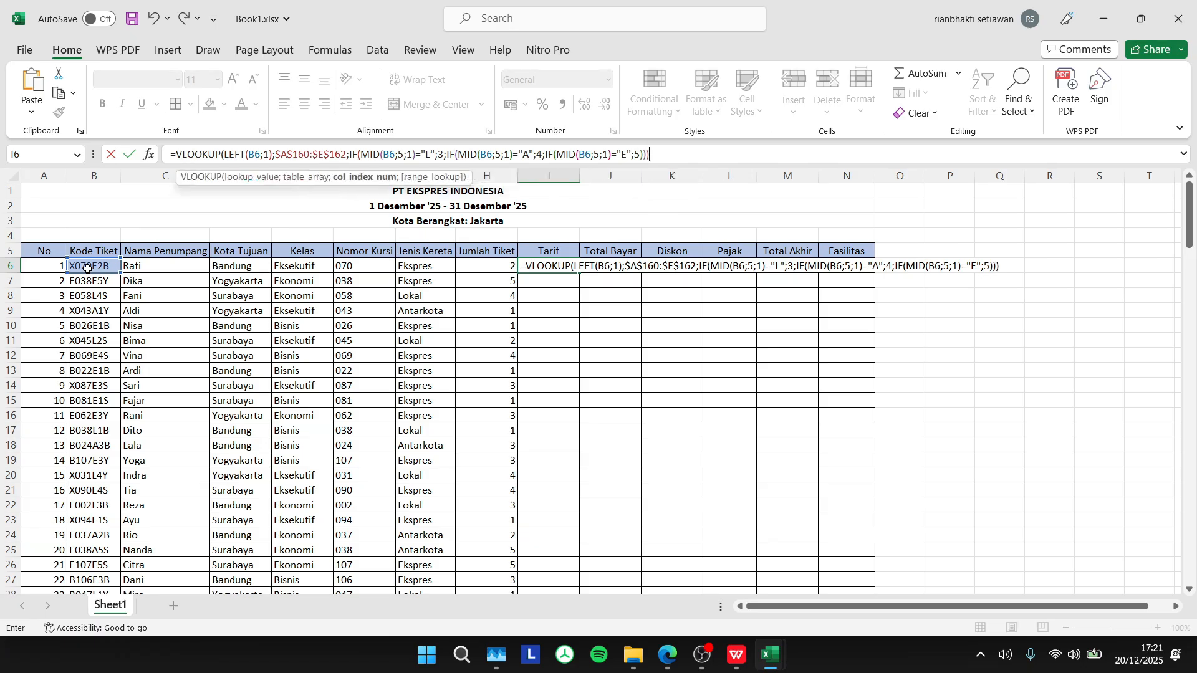
Step: Finish the I6 VLOOKUP with exact match 0 and fill it down the Tarif column to the last passenger row
{"action": "type", "text": ";0)"}
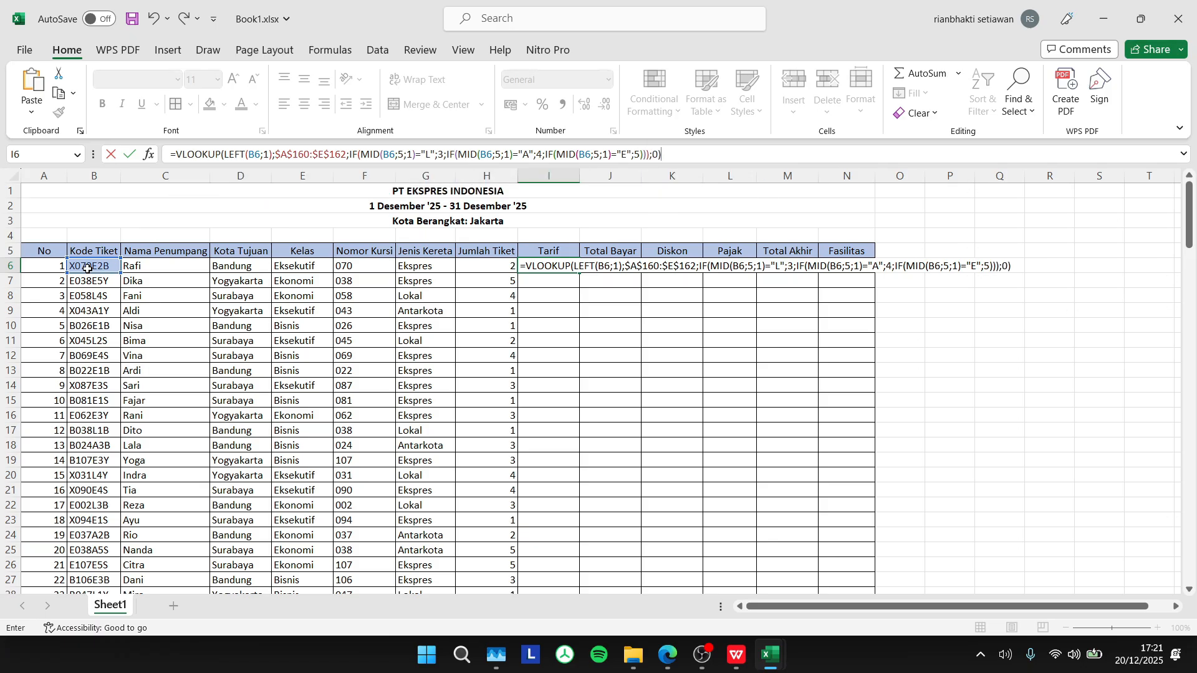
{"action": "key", "text": "Return"}
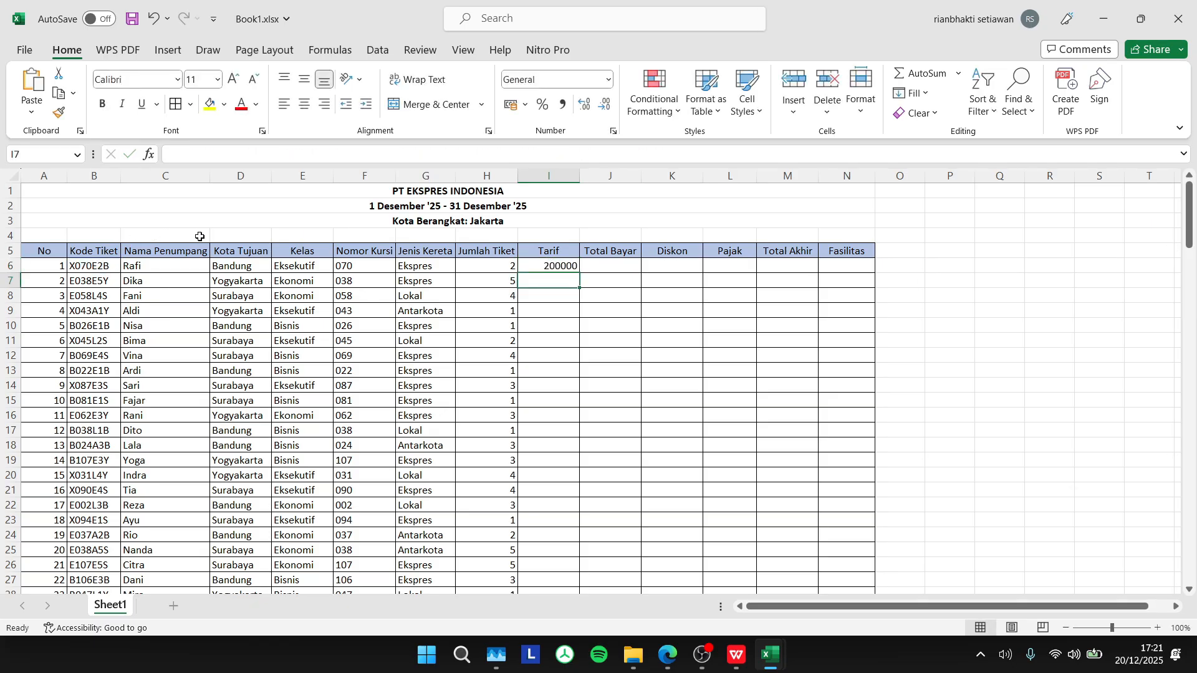
{"action": "left_click", "coordinate": [550, 267]}
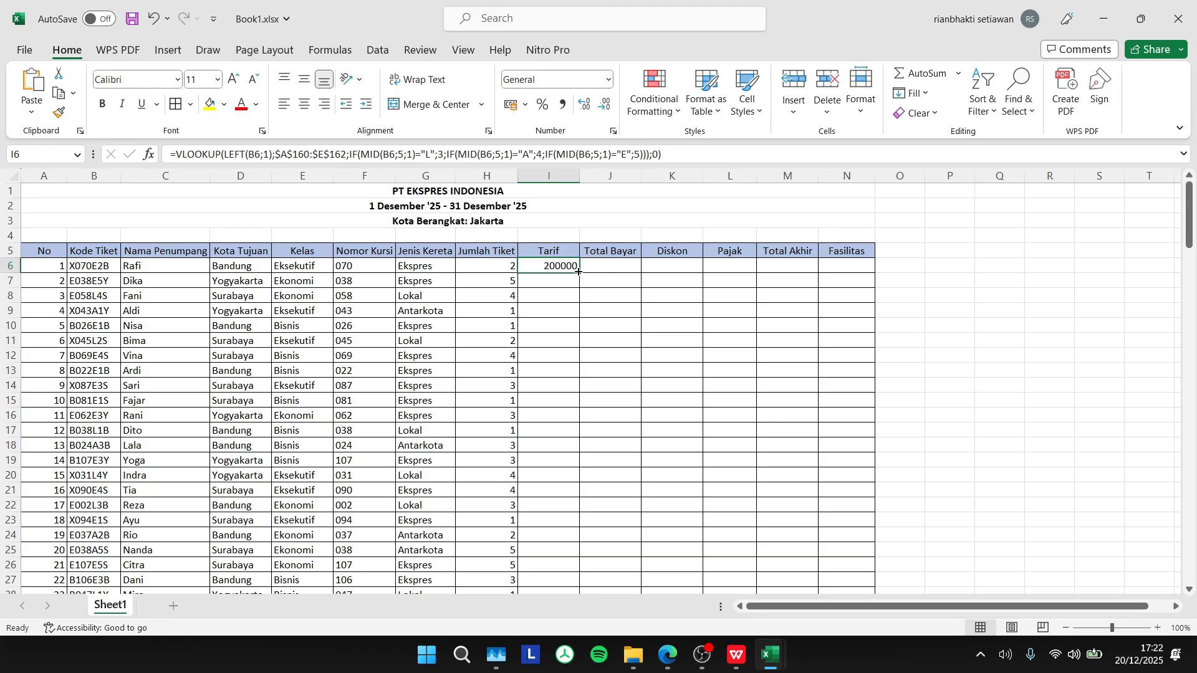
{"action": "double_click", "coordinate": [579, 272]}
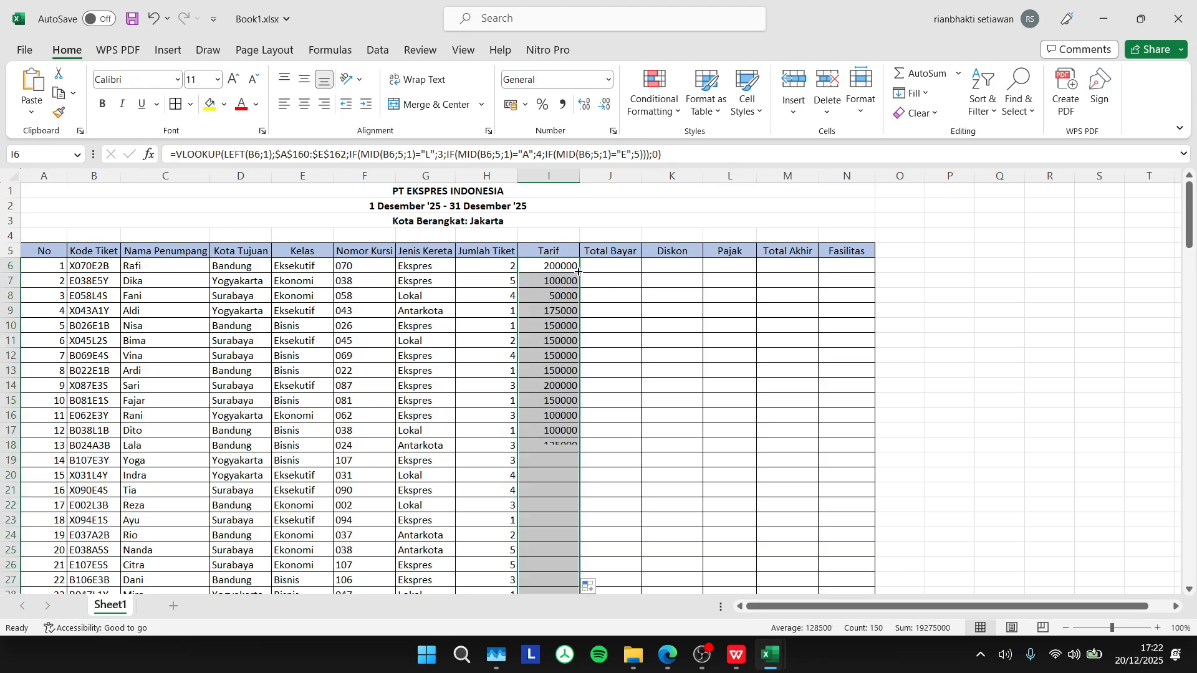
Step: Calculate Total Bayar in J6 with =H6*I6 and fill the formula down the column to the last passenger row
{"action": "left_click", "coordinate": [622, 268]}
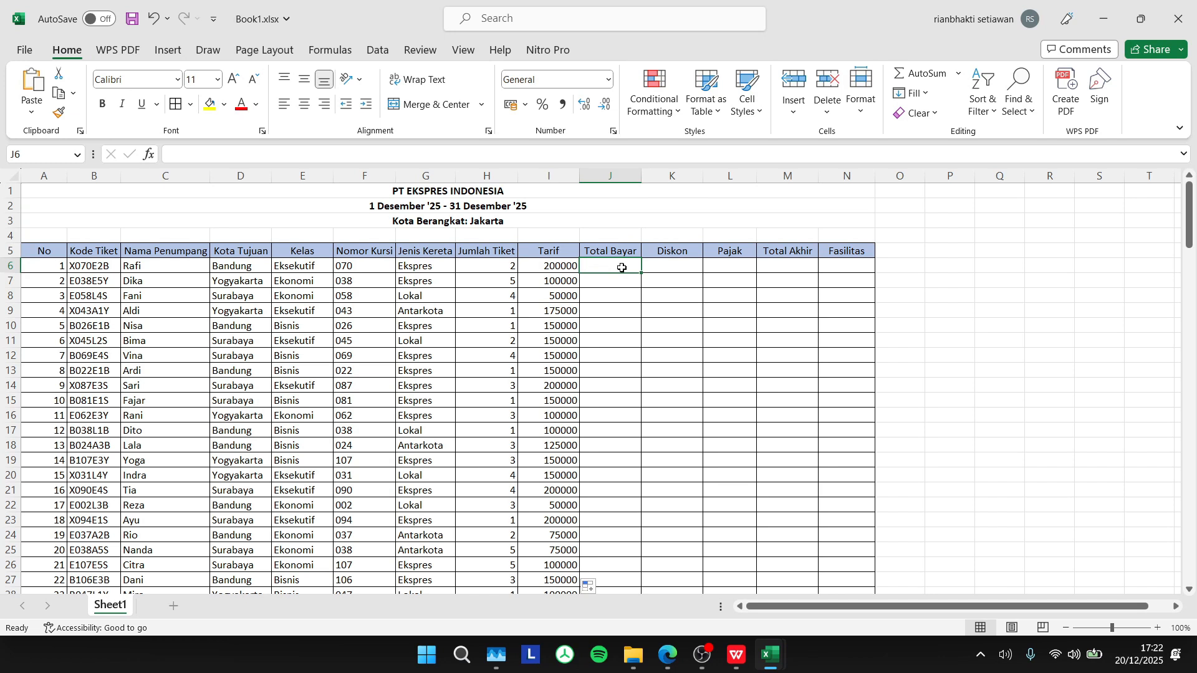
{"action": "left_click", "coordinate": [490, 265]}
{"action": "left_click", "coordinate": [549, 265]}
{"action": "left_click", "coordinate": [614, 265]}
{"action": "left_click", "coordinate": [552, 157]}
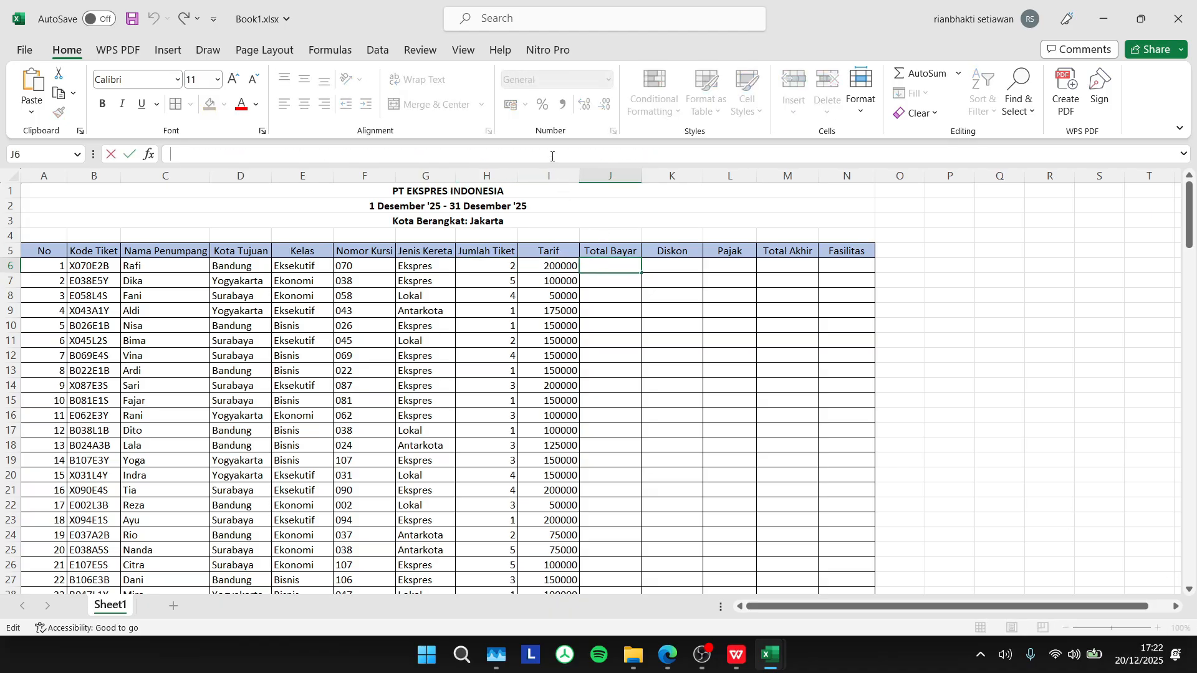
{"action": "type", "text": "="}
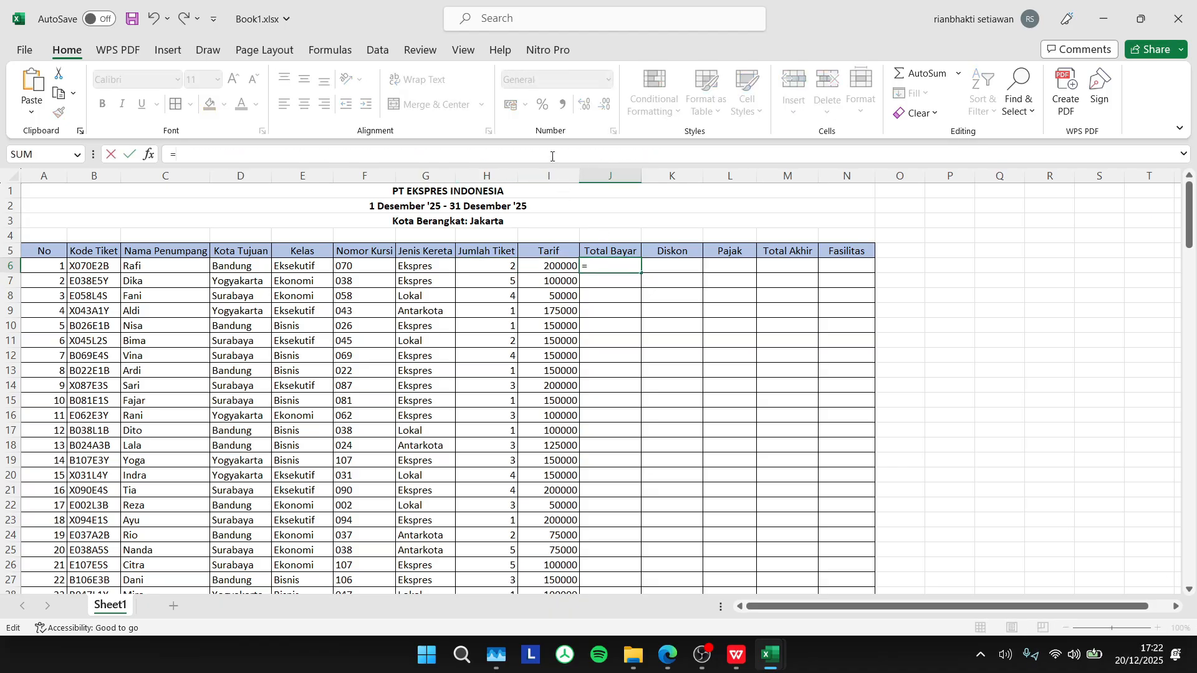
{"action": "left_click", "coordinate": [506, 265]}
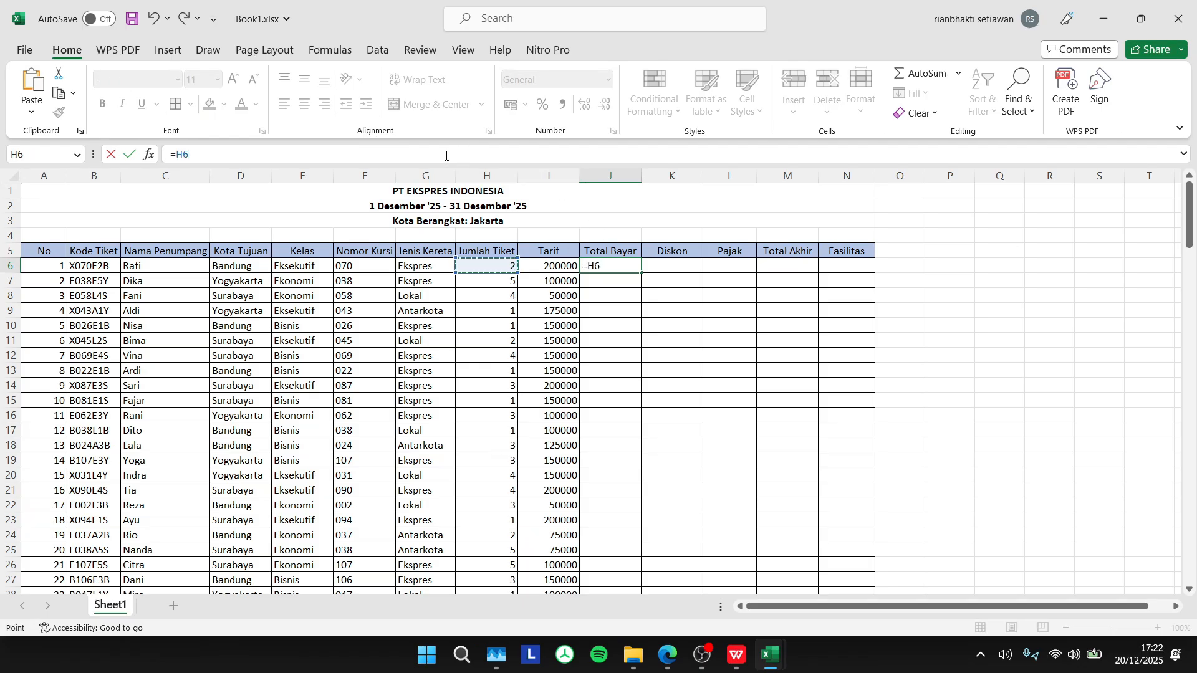
{"action": "type", "text": "*"}
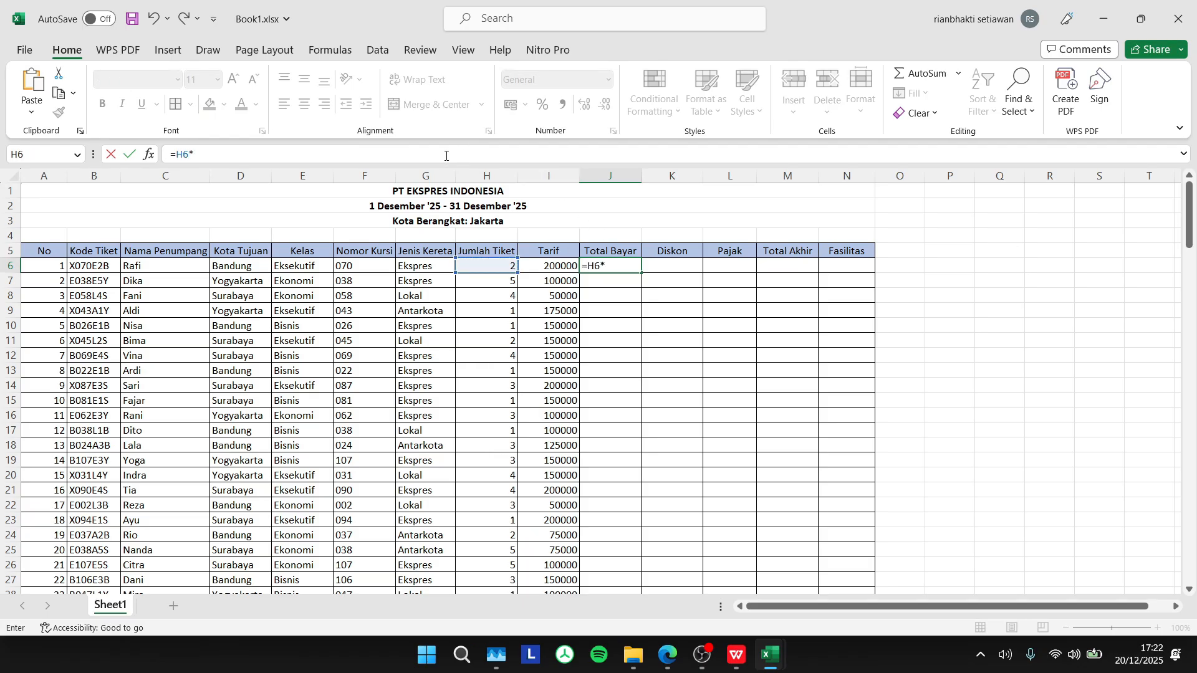
{"action": "left_click", "coordinate": [574, 266]}
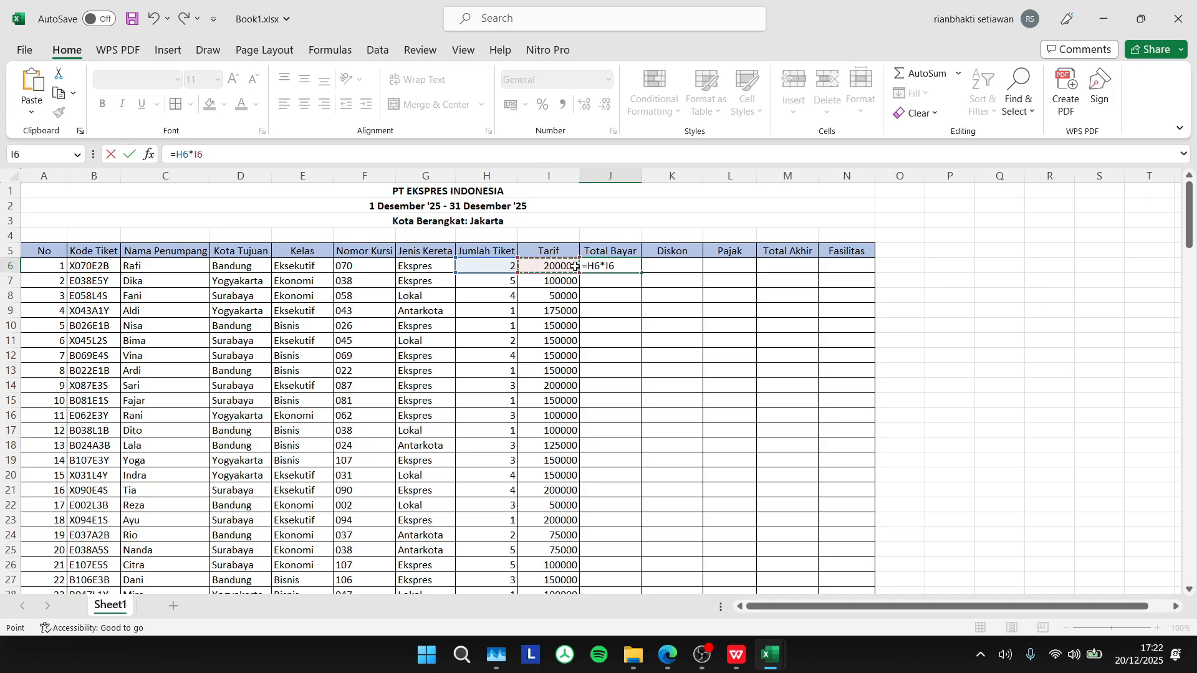
{"action": "key", "text": "Return"}
{"action": "left_click", "coordinate": [624, 273]}
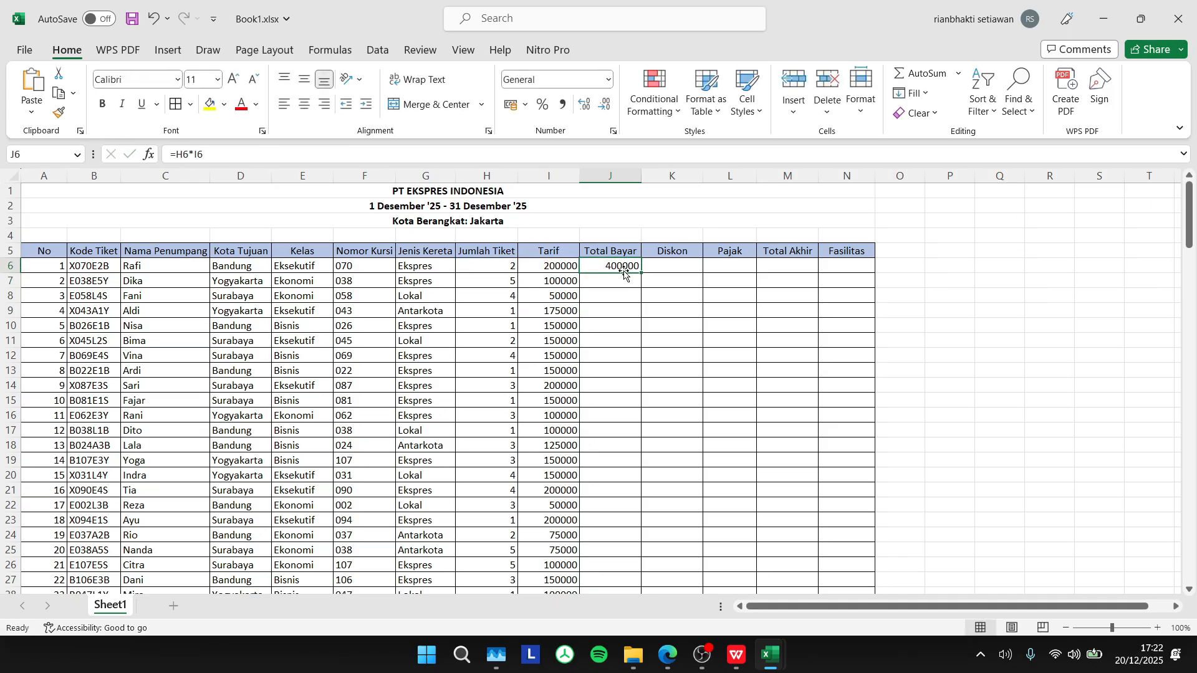
{"action": "double_click", "coordinate": [640, 274]}
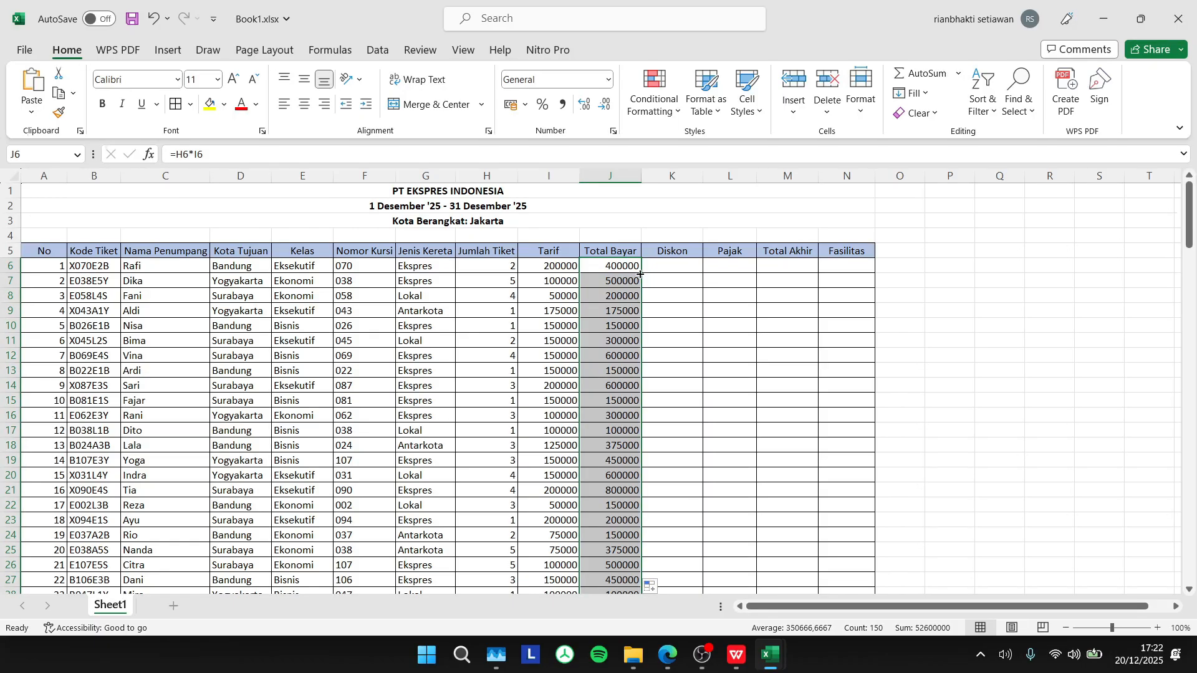
Step: Start the Diskon formula in K6 with =IF(H6>=5;J6*15%; for a 15% discount on five or more tickets
{"action": "left_click", "coordinate": [661, 265]}
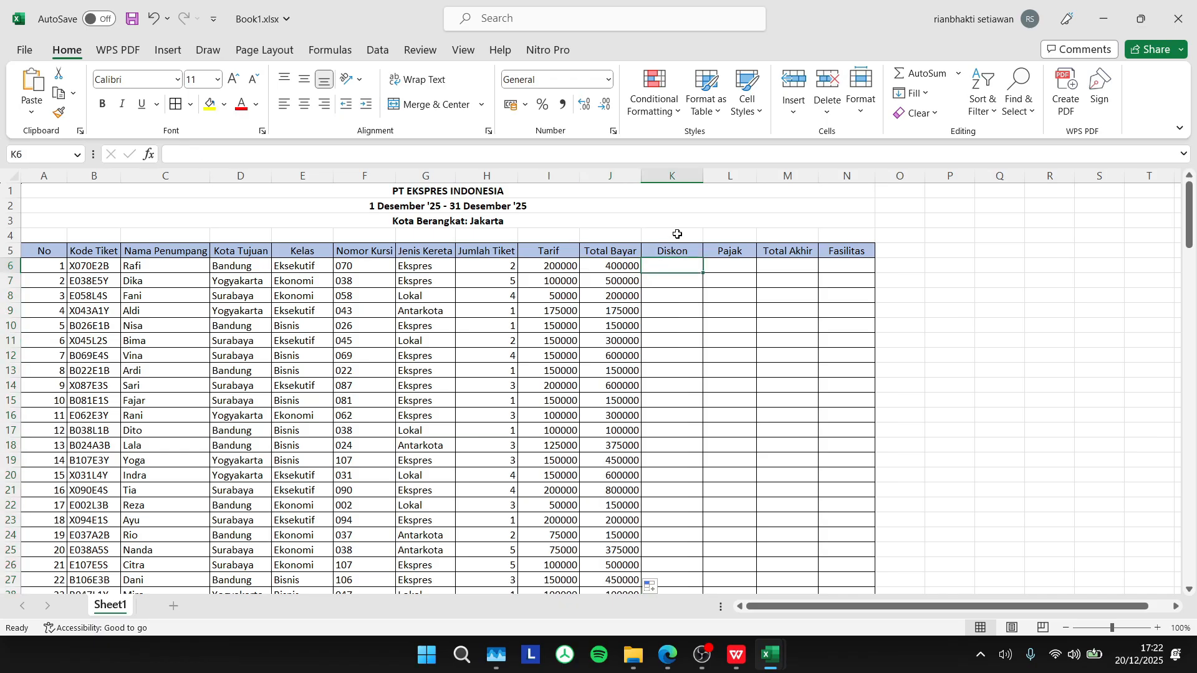
{"action": "left_click", "coordinate": [678, 235]}
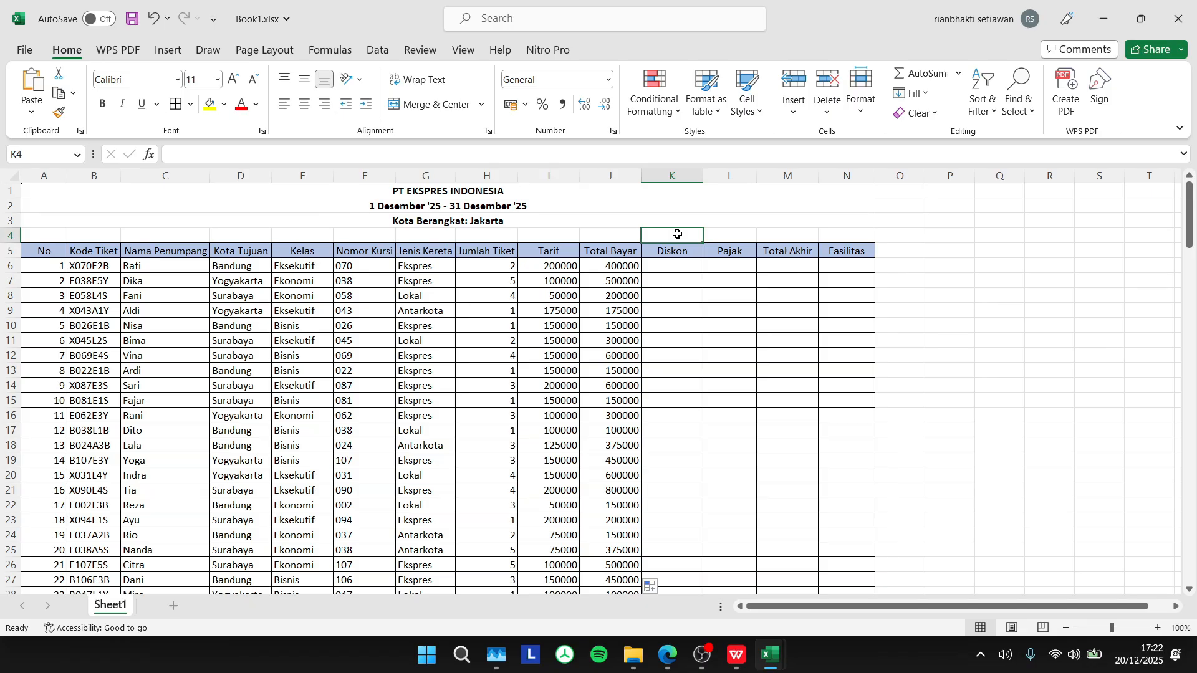
{"action": "double_click", "coordinate": [667, 272]}
{"action": "type", "text": "="}
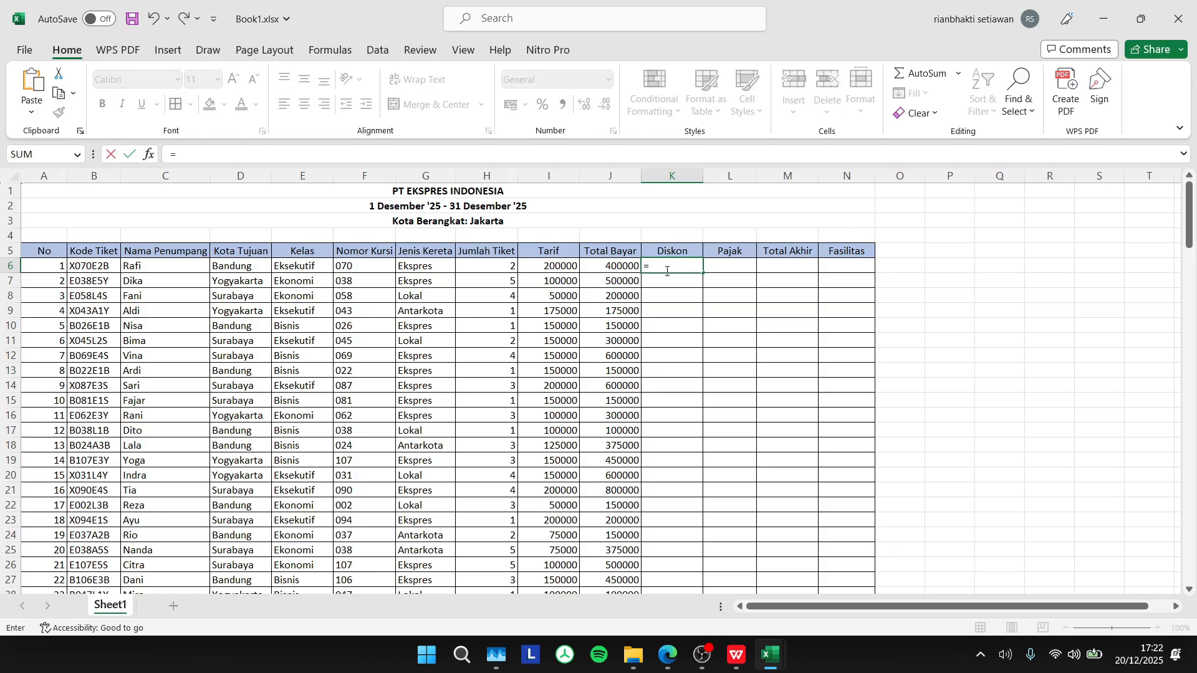
{"action": "type", "text": "IF("}
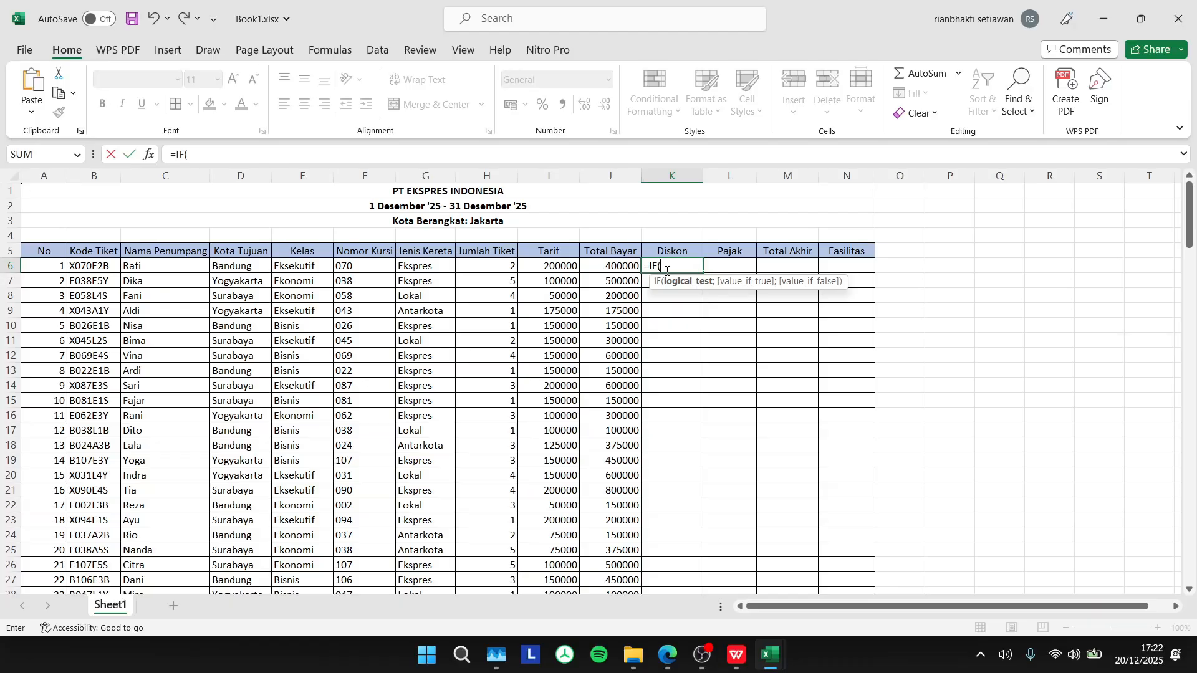
{"action": "left_click", "coordinate": [502, 266]}
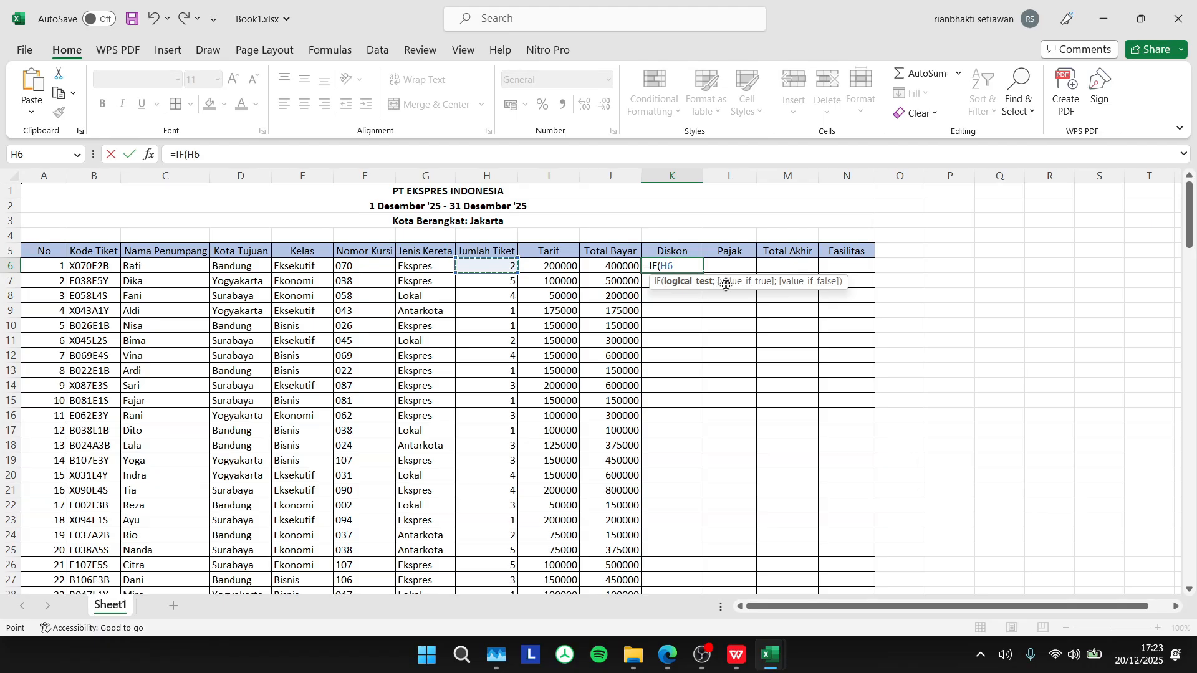
{"action": "type", "text": ">=5;"}
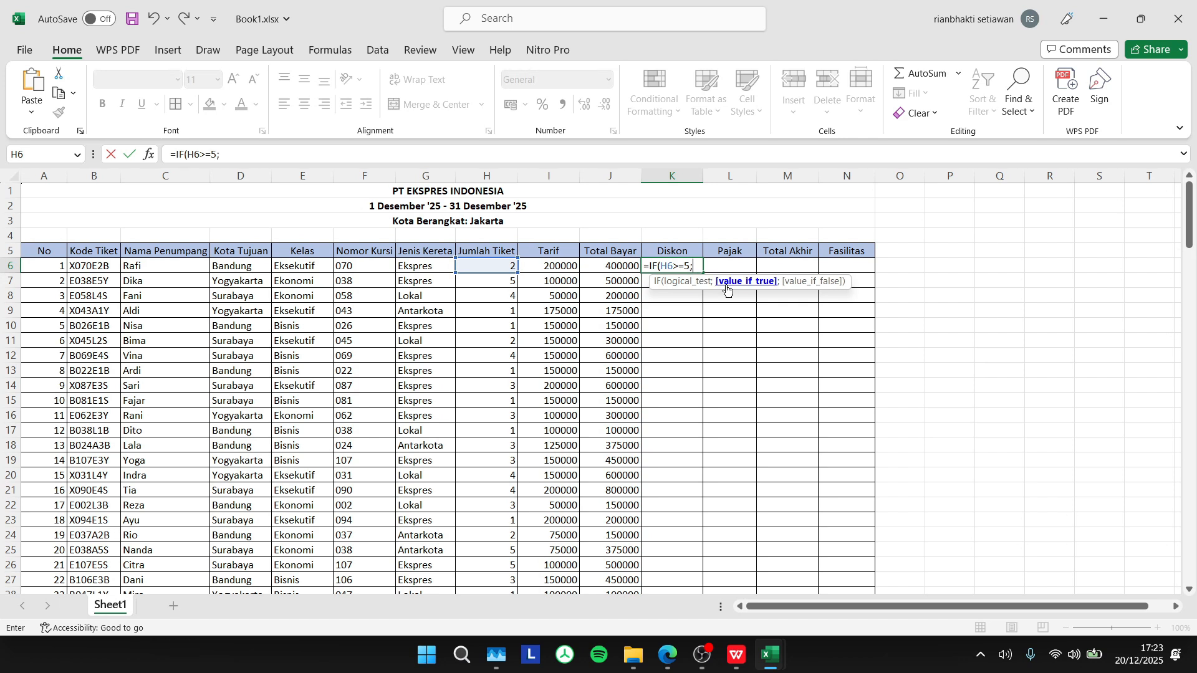
{"action": "left_click", "coordinate": [623, 264]}
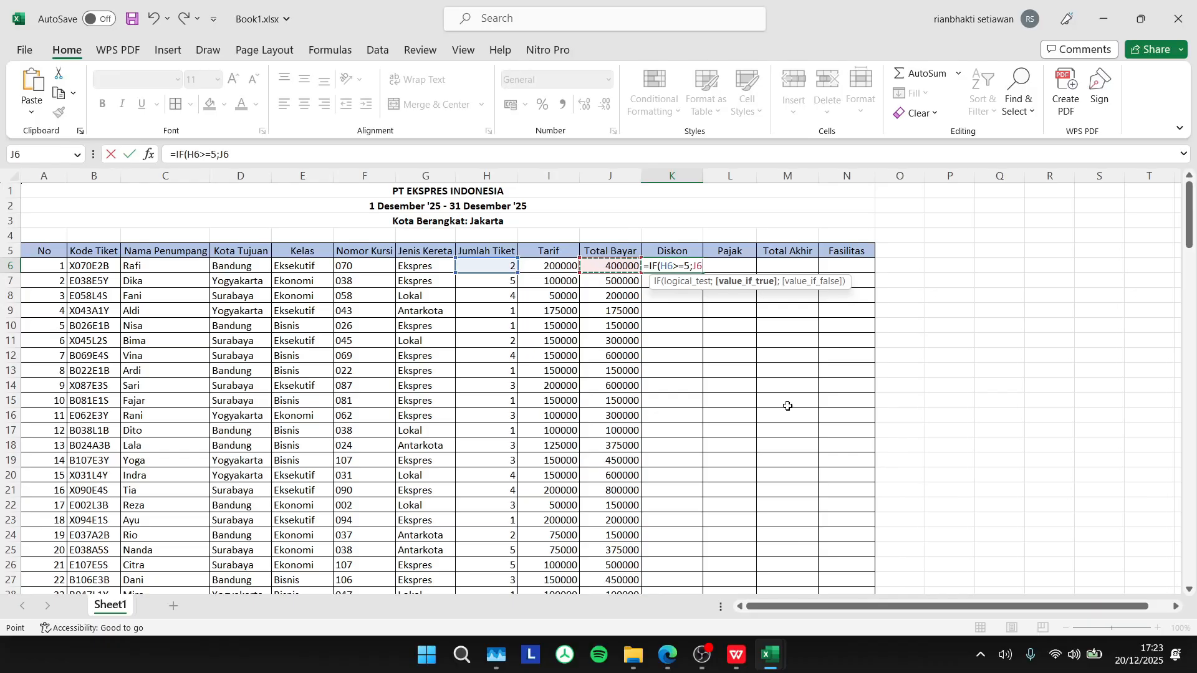
{"action": "type", "text": "*15%;"}
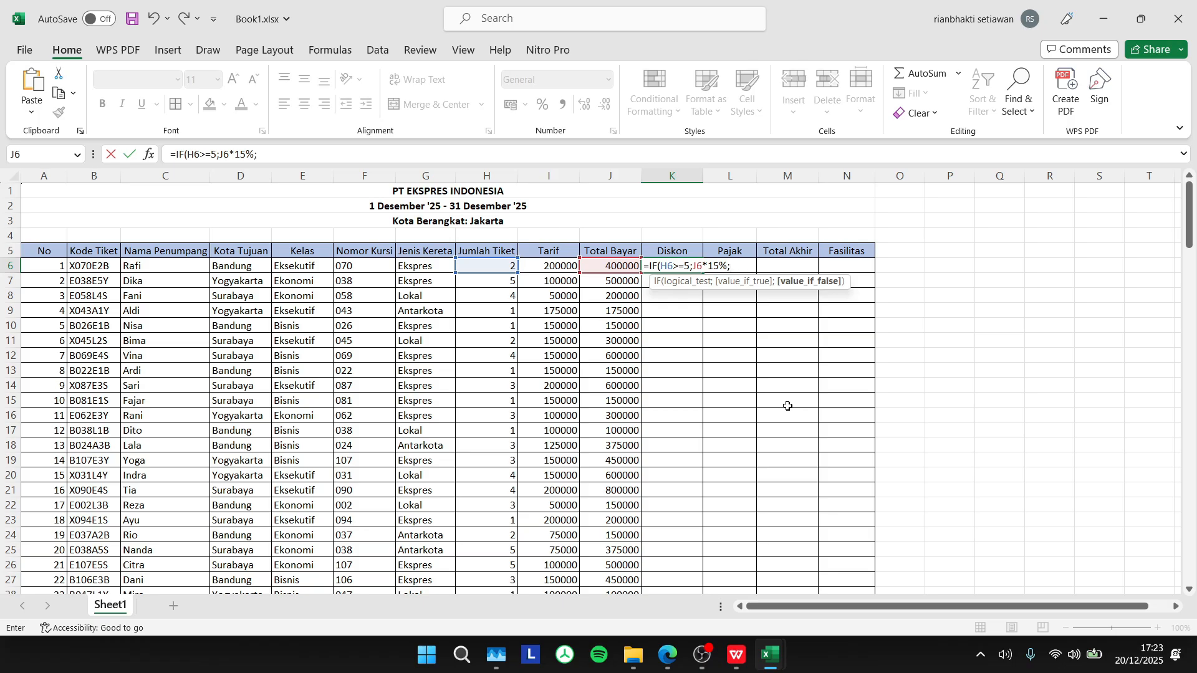
Step: Complete the K6 formula with the nested condition IF(H6>=3;J6*10%;0)), giving 10% for three or more tickets and otherwise 0
{"action": "type", "text": "IF("}
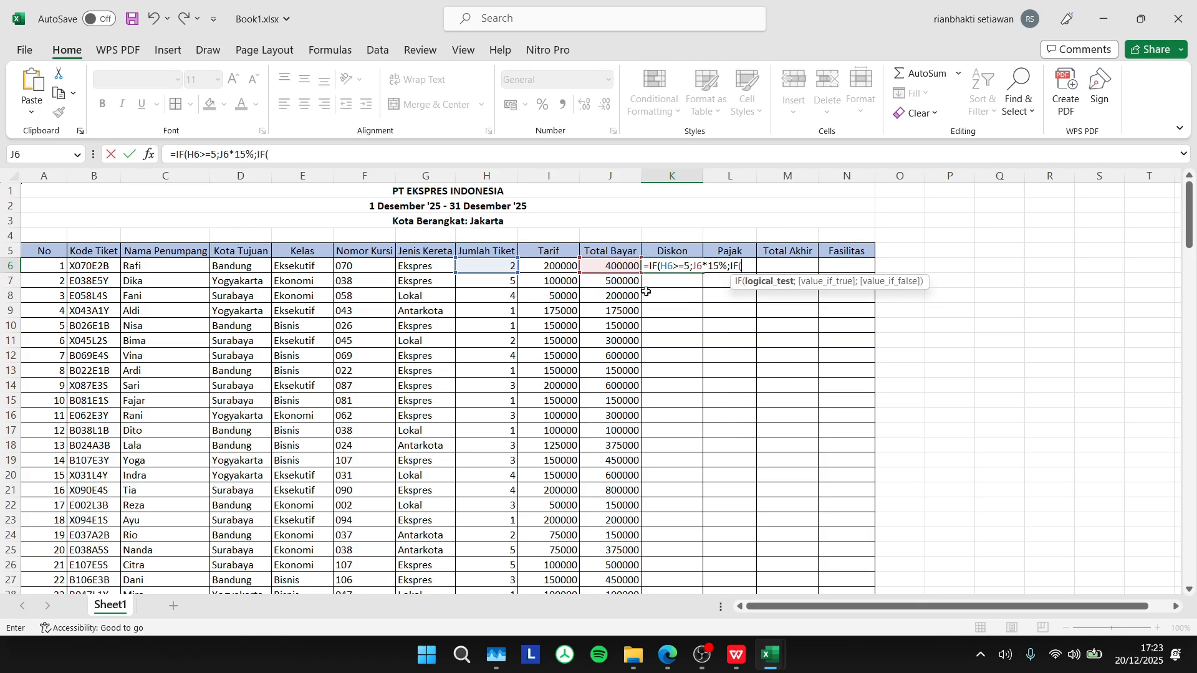
{"action": "left_click", "coordinate": [502, 266]}
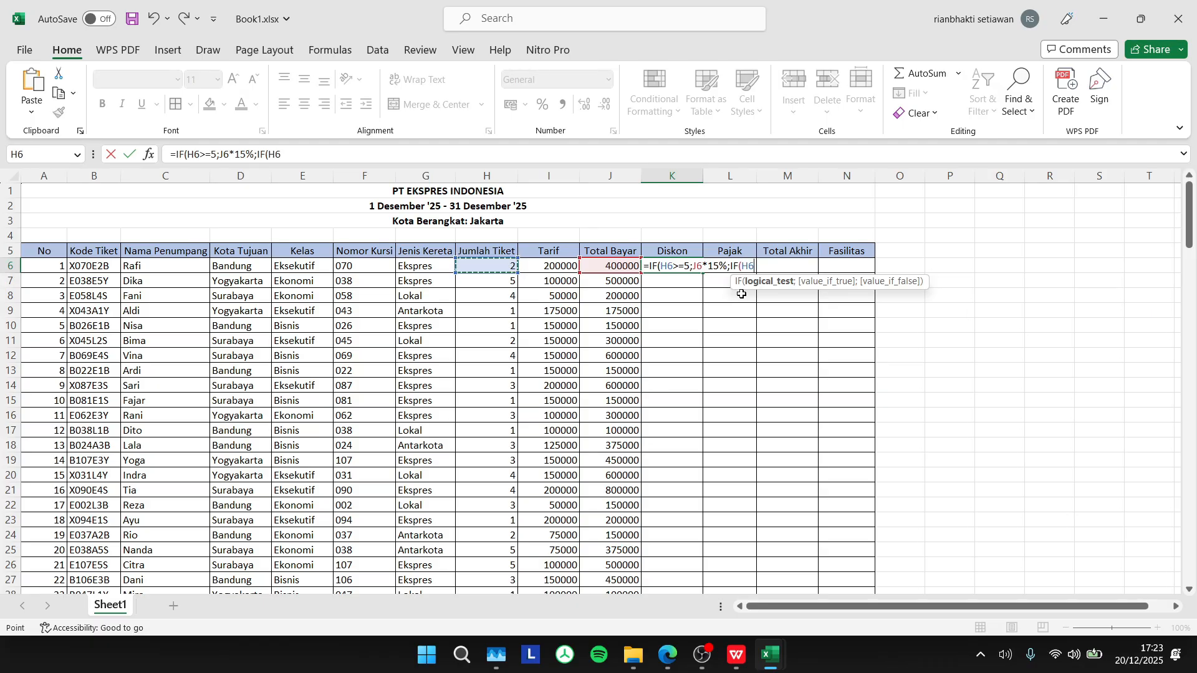
{"action": "type", "text": ">="}
{"action": "type", "text": "3;"}
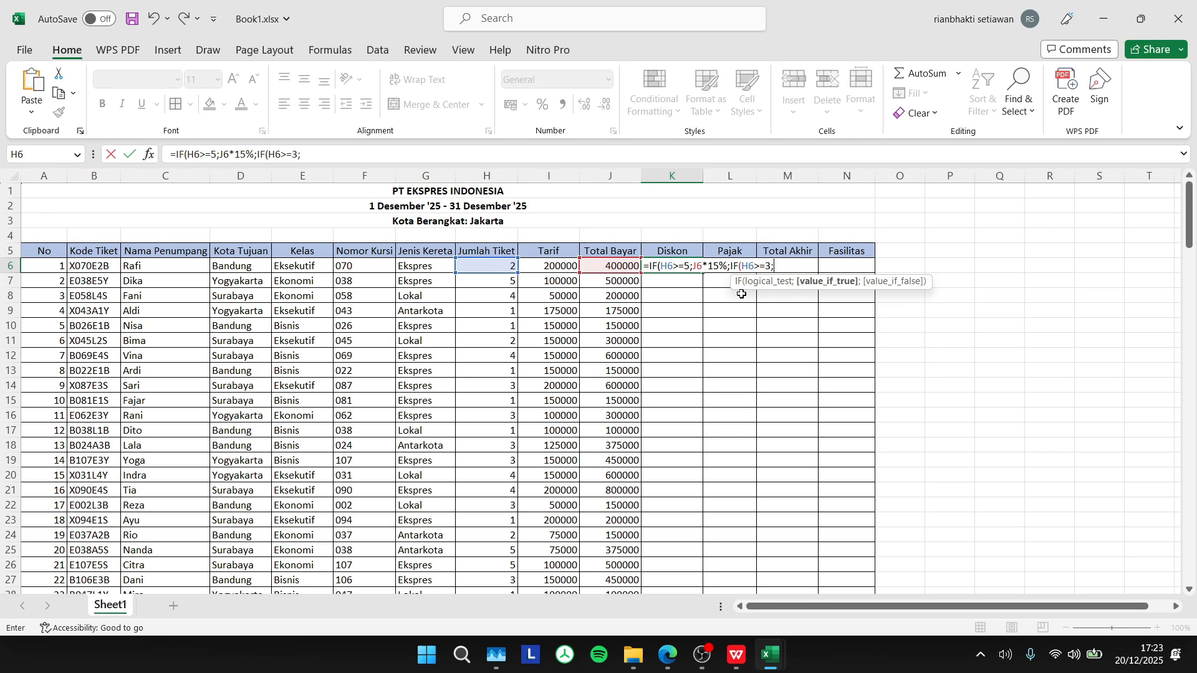
{"action": "left_click", "coordinate": [620, 267]}
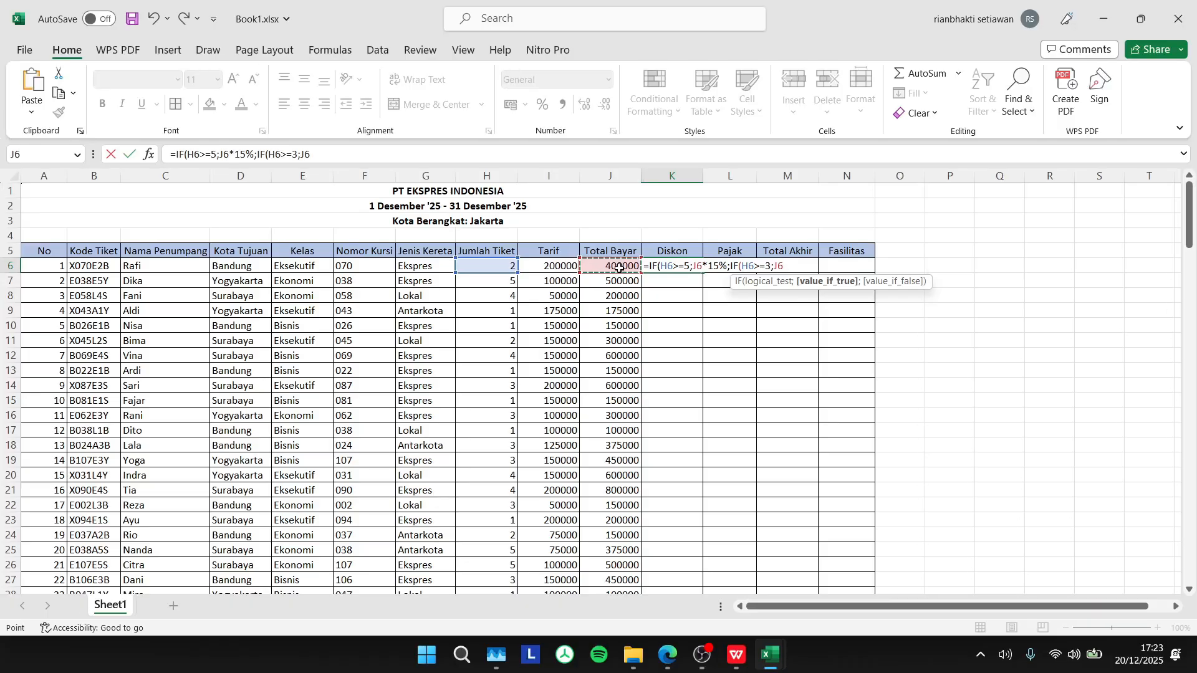
{"action": "type", "text": "*10%;"}
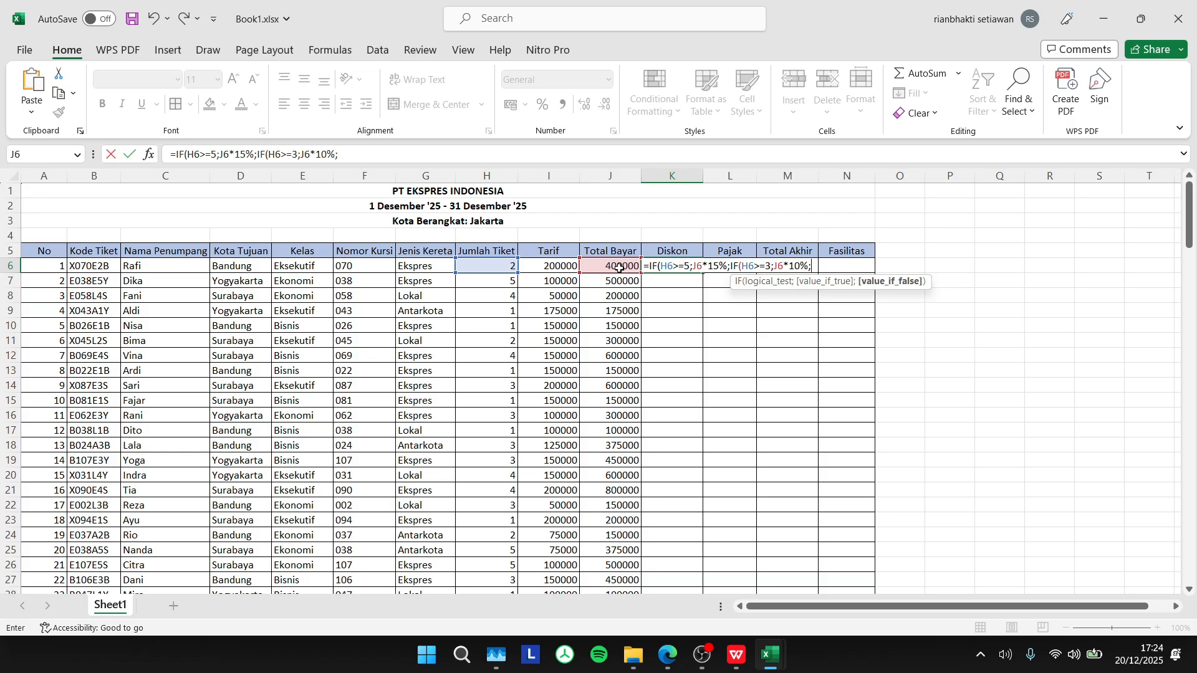
{"action": "type", "text": "0))"}
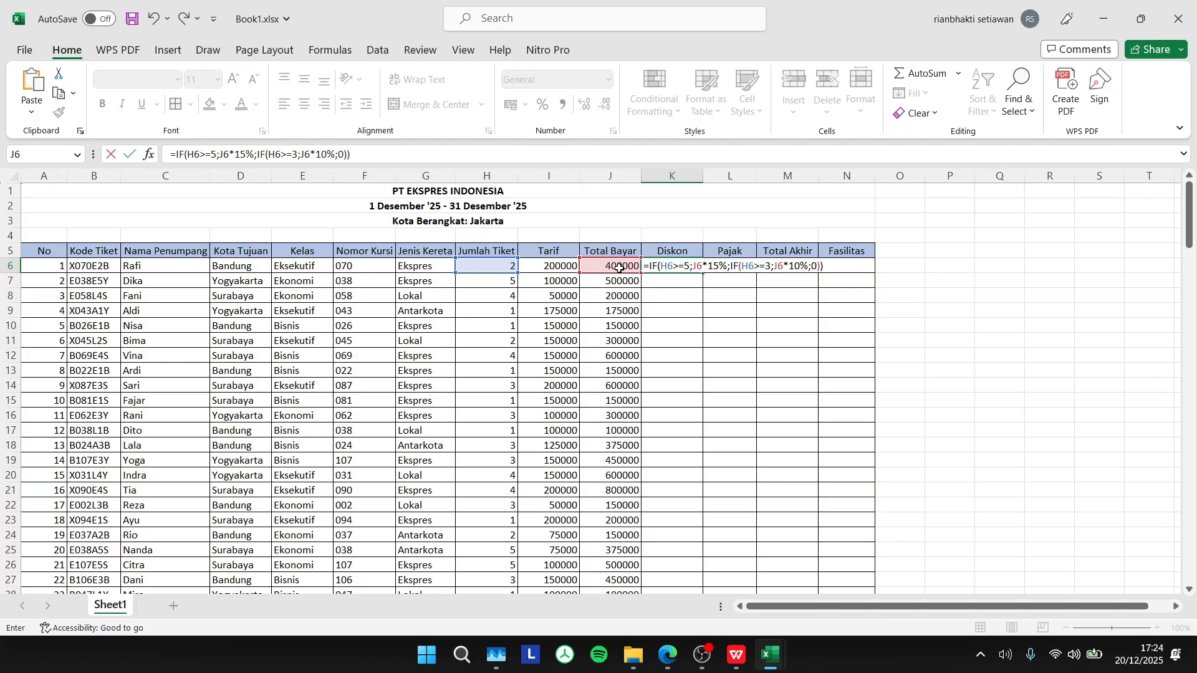
{"action": "key", "text": "Return"}
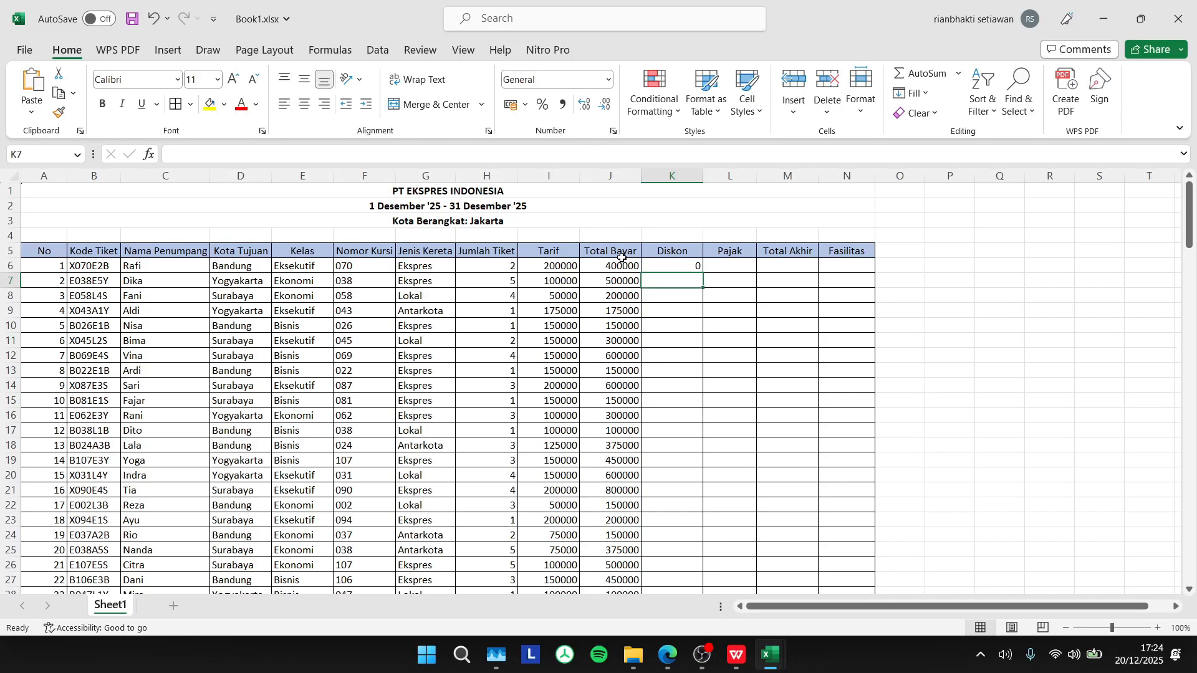
Step: Fill the K6 formula down the Diskon column and check row 7's discount against its Jumlah Tiket and Total Bayar
{"action": "left_click", "coordinate": [501, 266]}
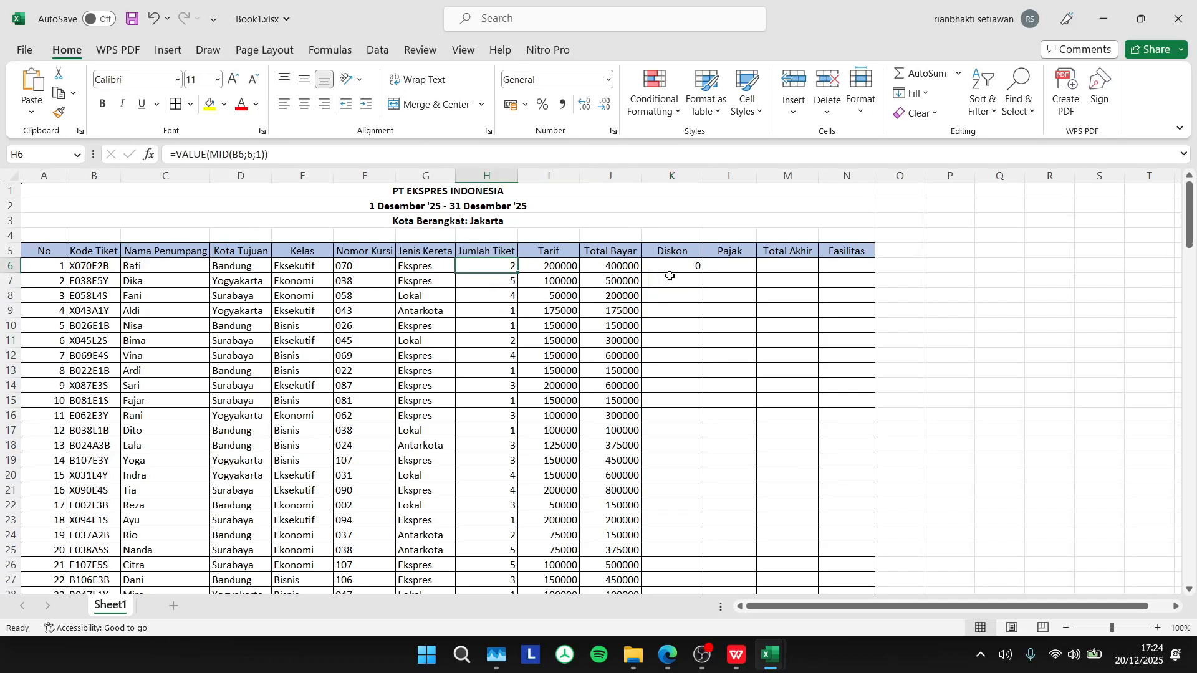
{"action": "left_click", "coordinate": [688, 268]}
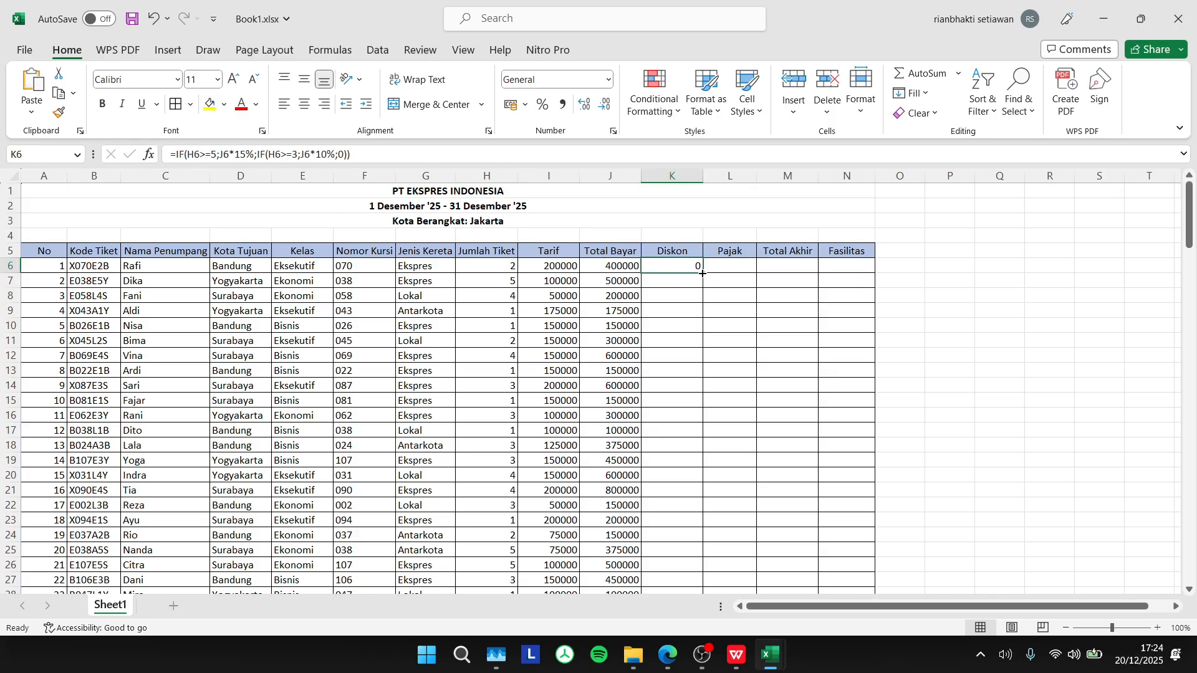
{"action": "double_click", "coordinate": [703, 273]}
{"action": "scroll", "coordinate": [703, 343], "scroll_direction": "down", "scroll_amount": 9}
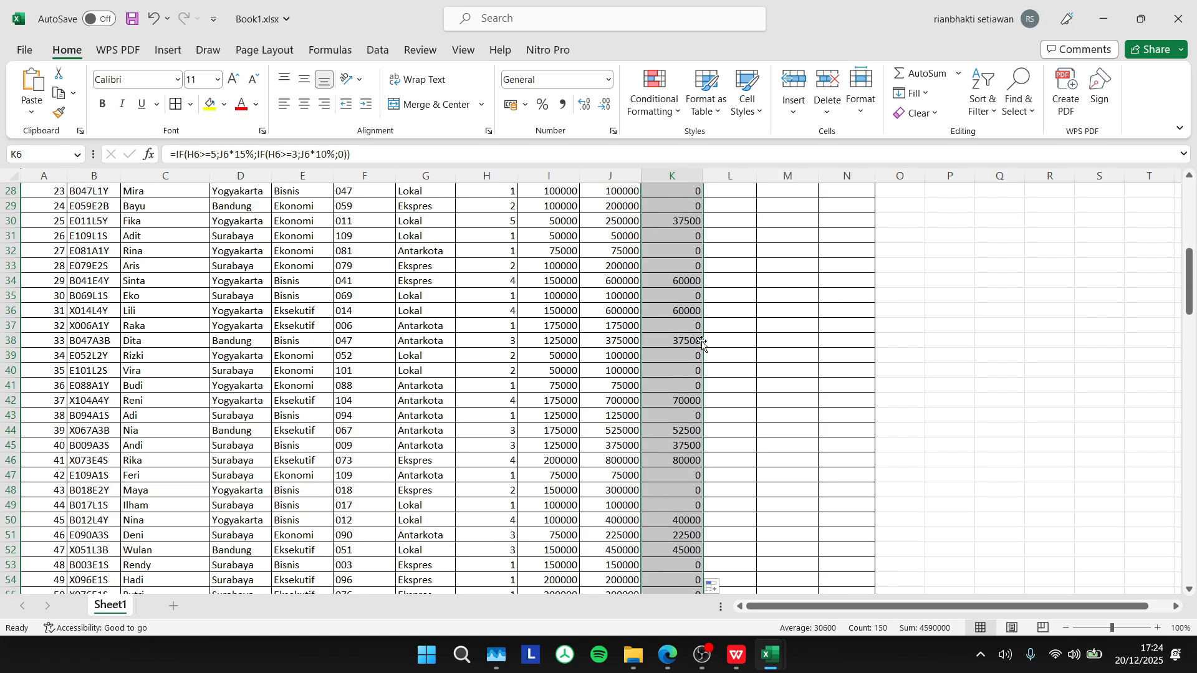
{"action": "scroll", "coordinate": [703, 343], "scroll_direction": "up", "scroll_amount": 9}
{"action": "left_click", "coordinate": [692, 283]}
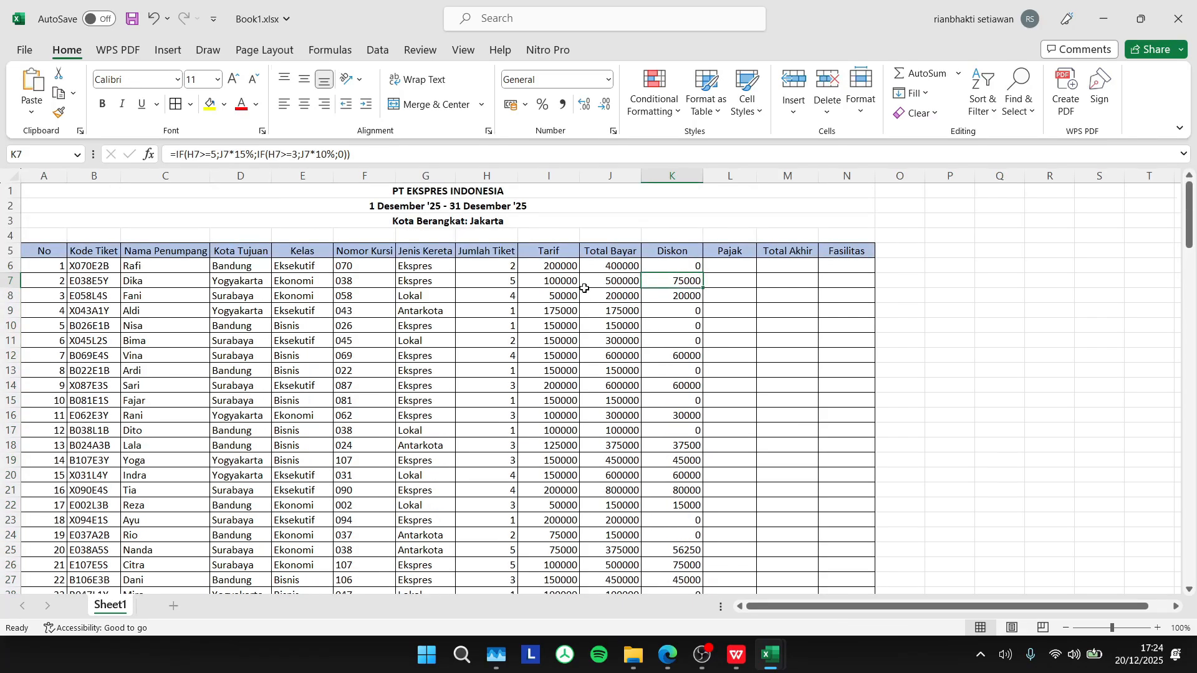
{"action": "left_click", "coordinate": [499, 284]}
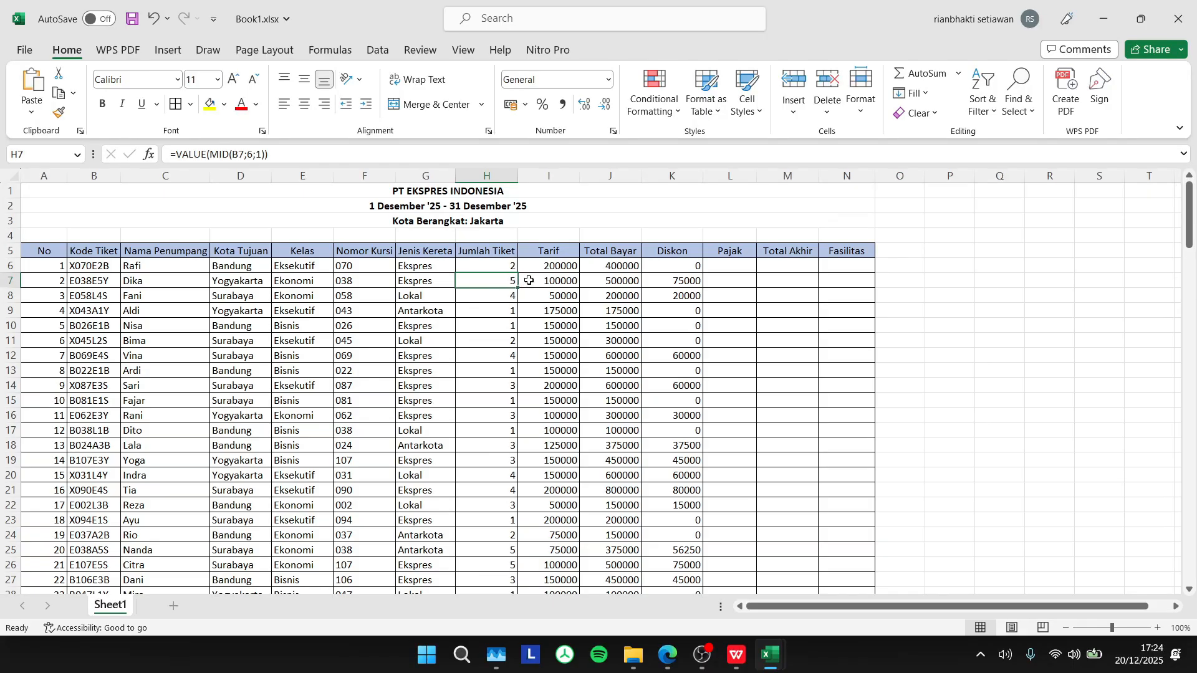
{"action": "left_click", "coordinate": [633, 281]}
{"action": "left_click", "coordinate": [681, 280]}
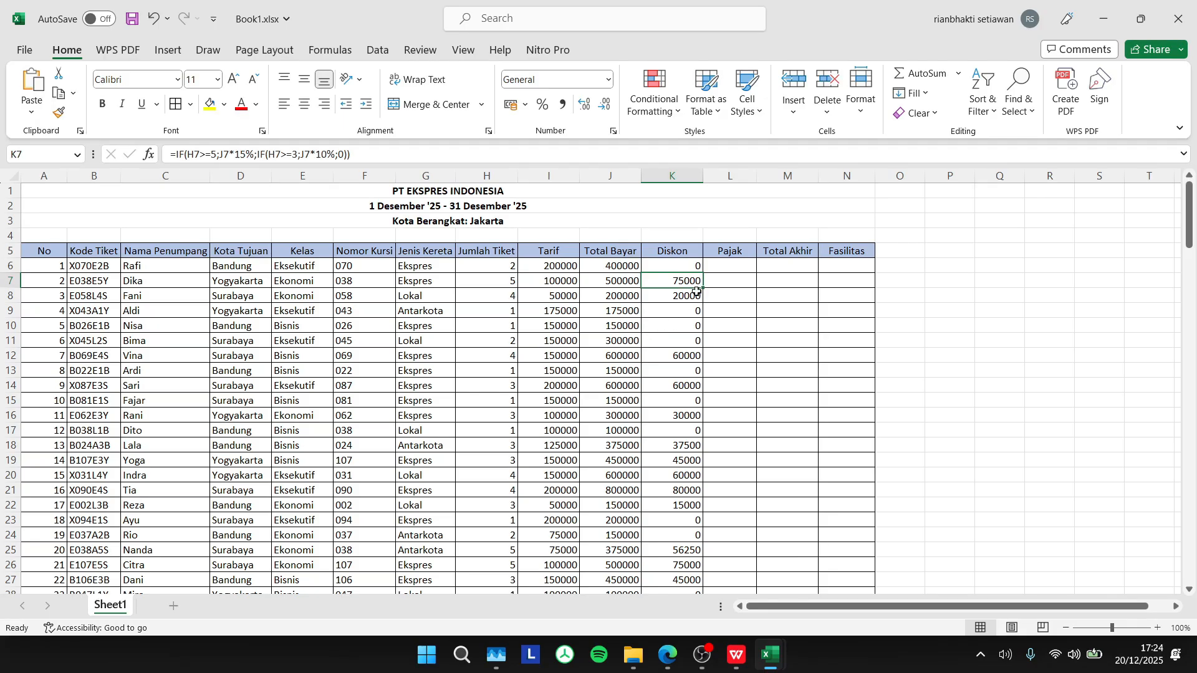
{"action": "left_click", "coordinate": [696, 237]}
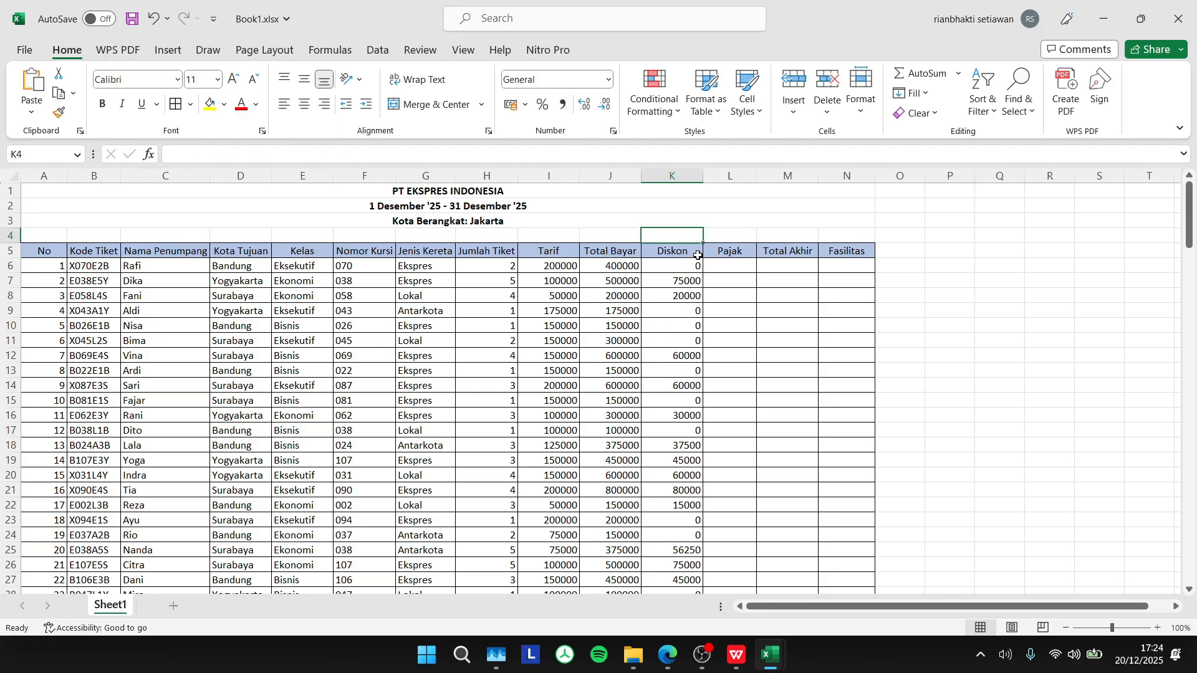
{"action": "type", "text": "15%"}
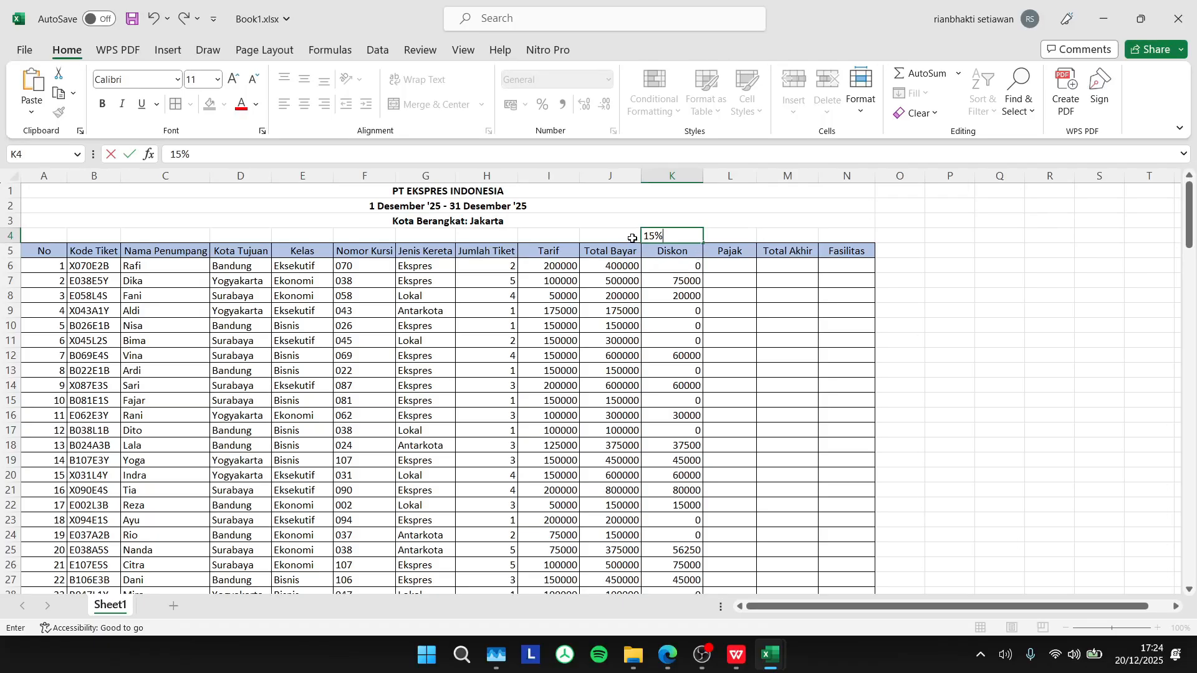
{"action": "key", "text": "BackSpace"}
{"action": "key", "text": "BackSpace"}
{"action": "key", "text": "BackSpace"}
{"action": "key", "text": "Return"}
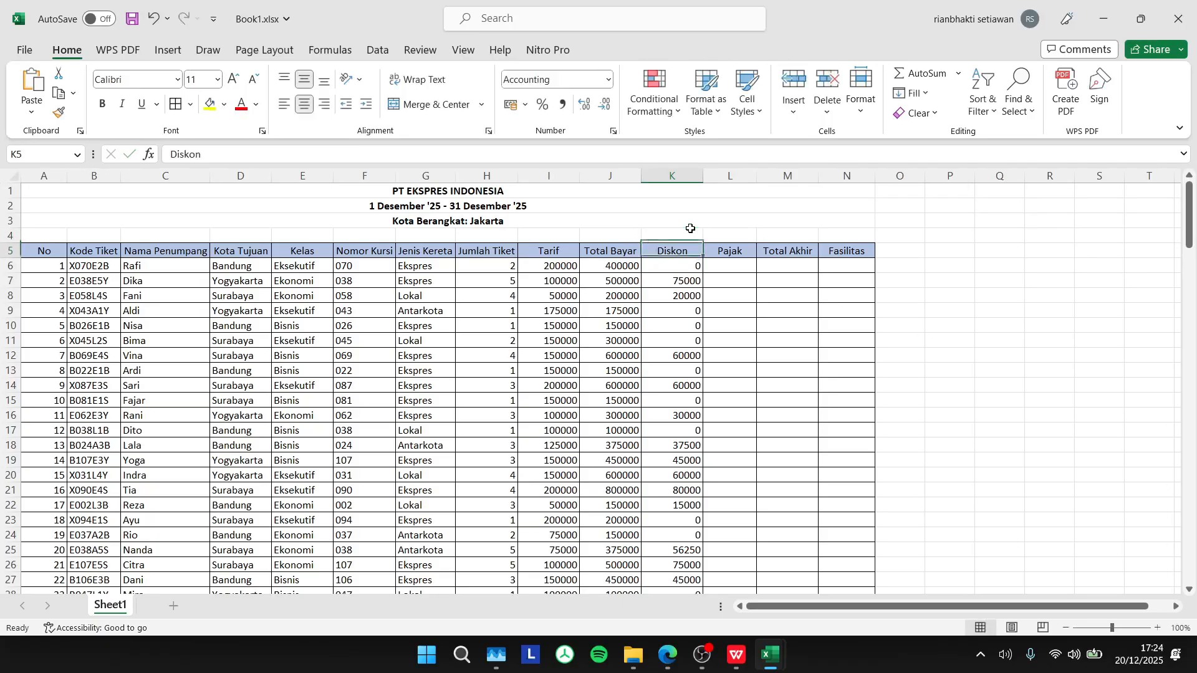
Step: Enter the tax rate 11% in L4, above the Pajak header, and select L6
{"action": "key", "text": "Right"}
{"action": "key", "text": "Down"}
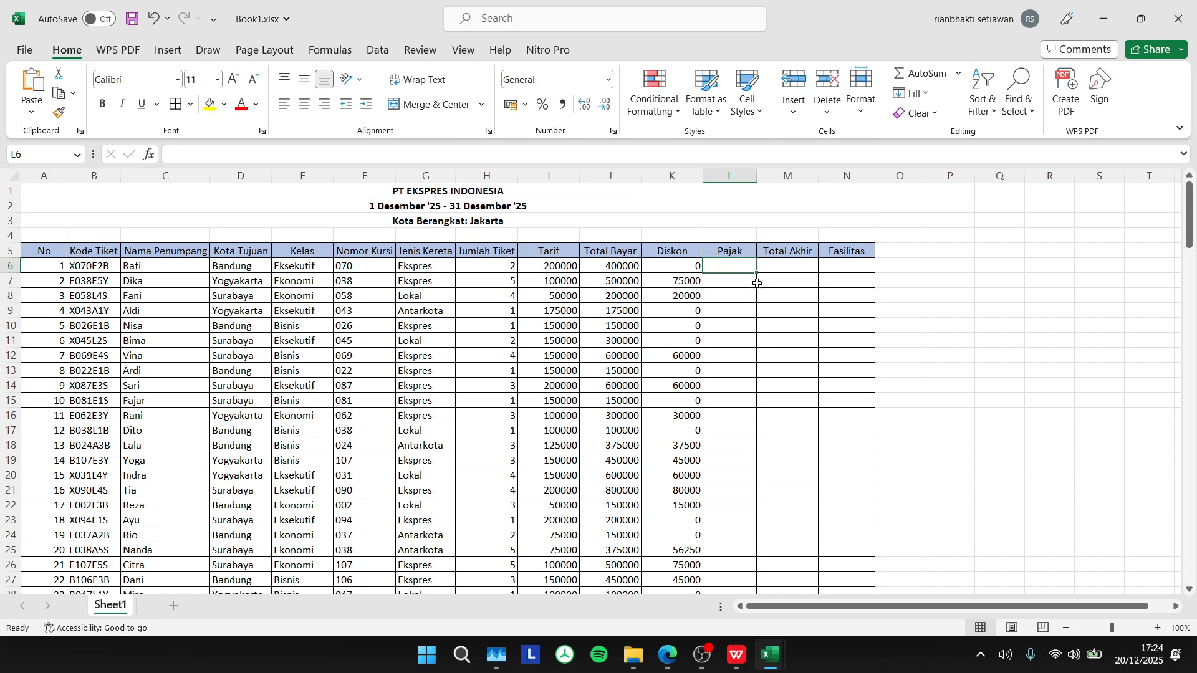
{"action": "left_click", "coordinate": [745, 235]}
{"action": "type", "text": "11"}
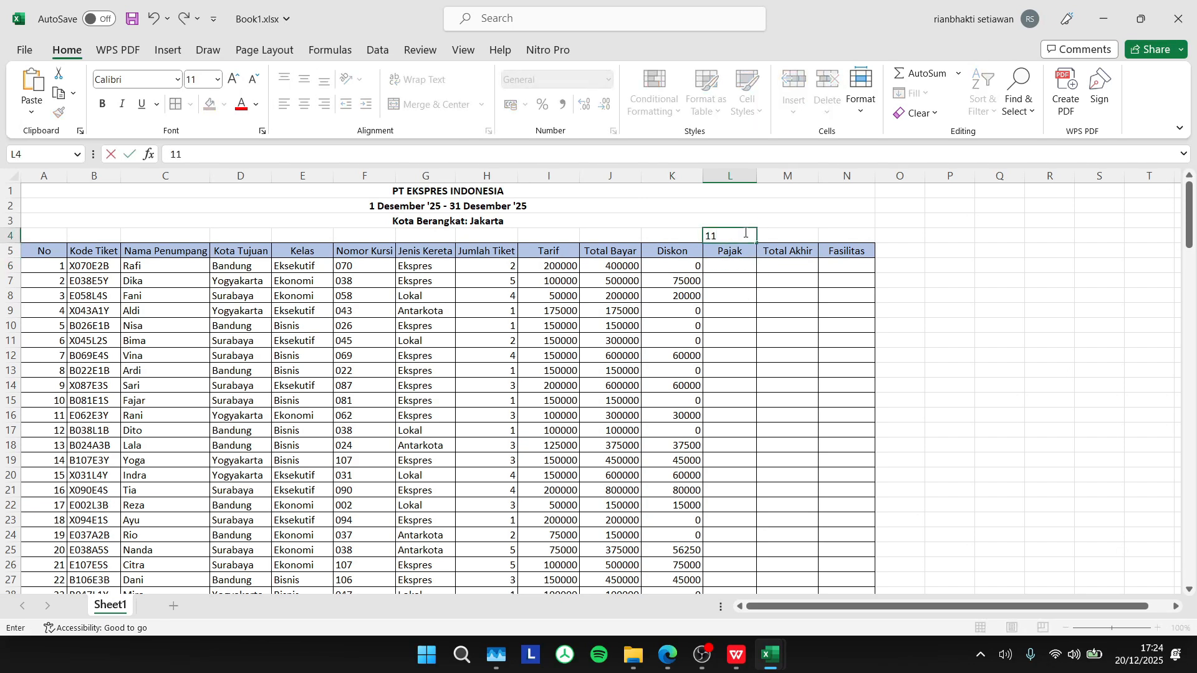
{"action": "type", "text": "%"}
{"action": "left_click", "coordinate": [744, 265]}
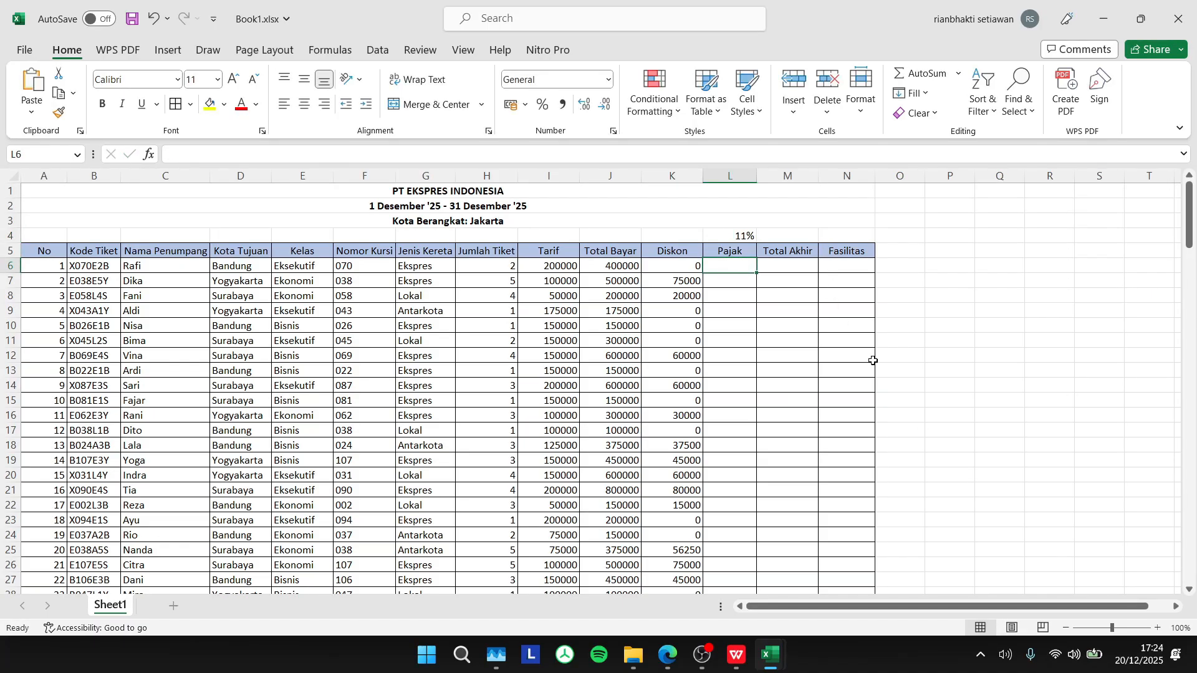
Step: Calculate Pajak in L6 with =(J6-K6)*$L$4 and fill the formula down the Pajak column
{"action": "type", "text": "="}
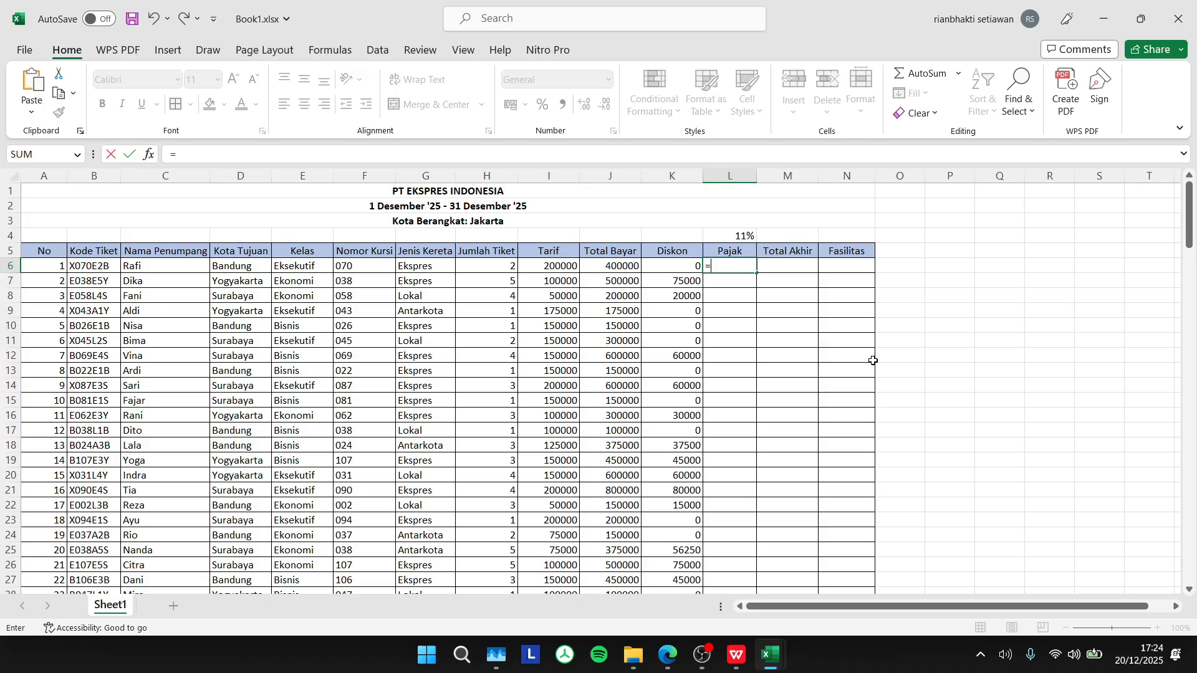
{"action": "type", "text": "("}
{"action": "left_click", "coordinate": [633, 268]}
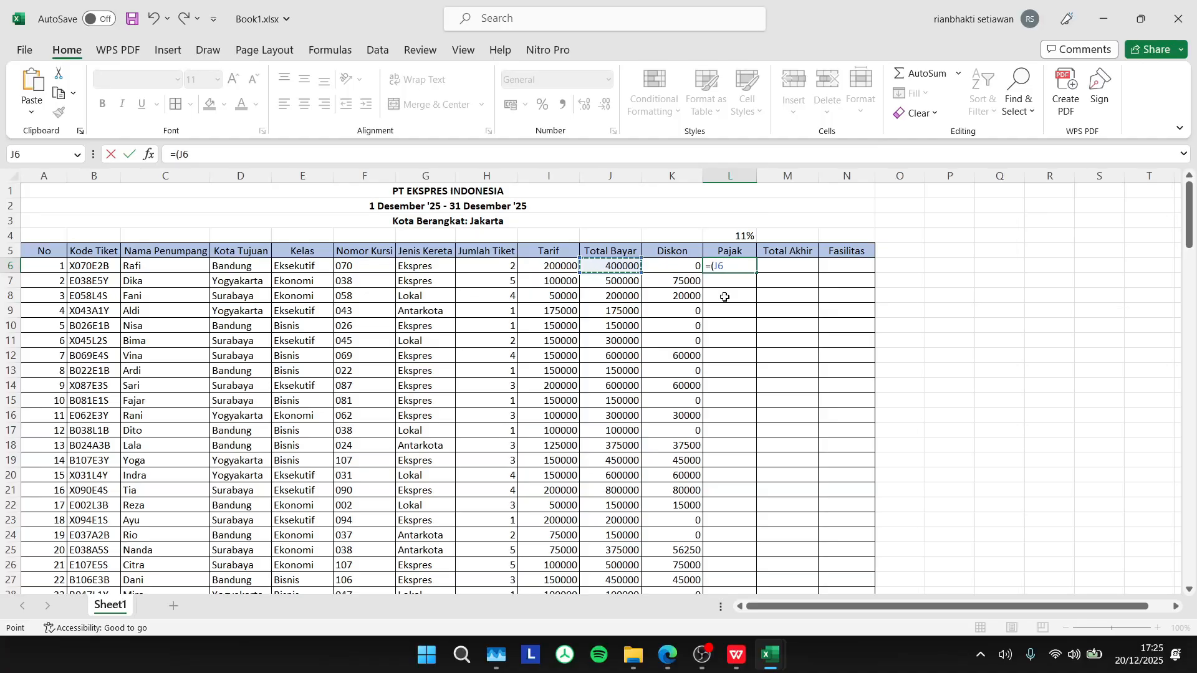
{"action": "type", "text": "-"}
{"action": "left_click", "coordinate": [683, 265]}
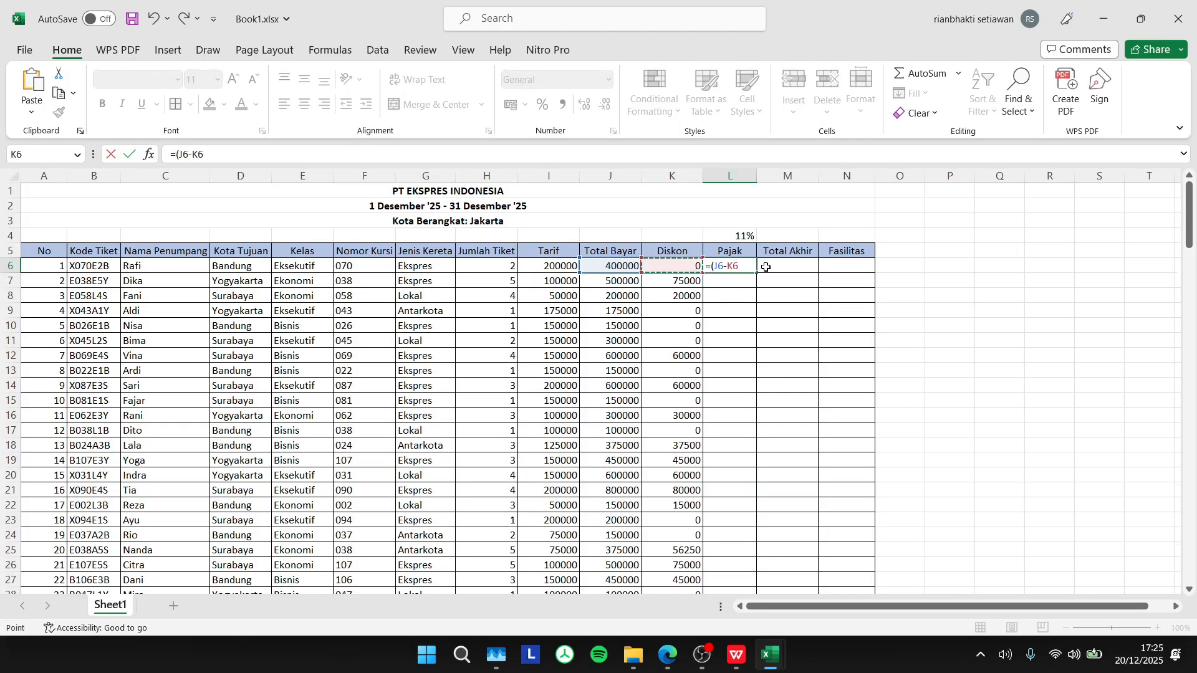
{"action": "type", "text": ")*"}
{"action": "left_click", "coordinate": [744, 235]}
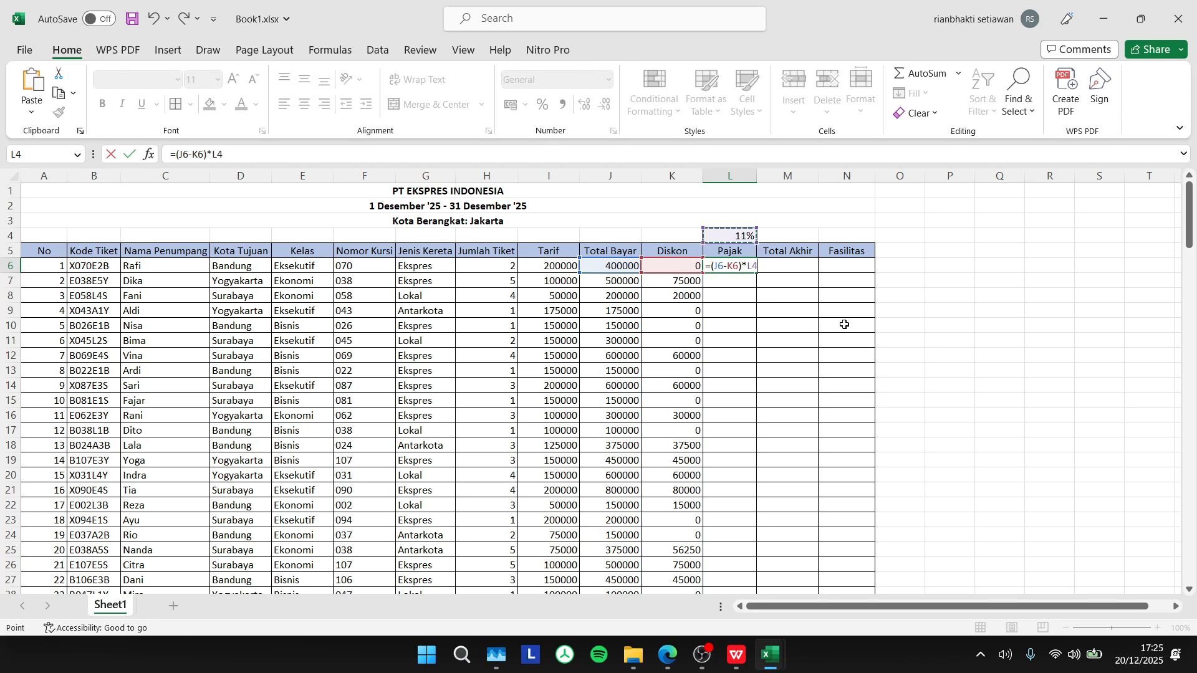
{"action": "key", "text": "F4"}
{"action": "key", "text": "Return"}
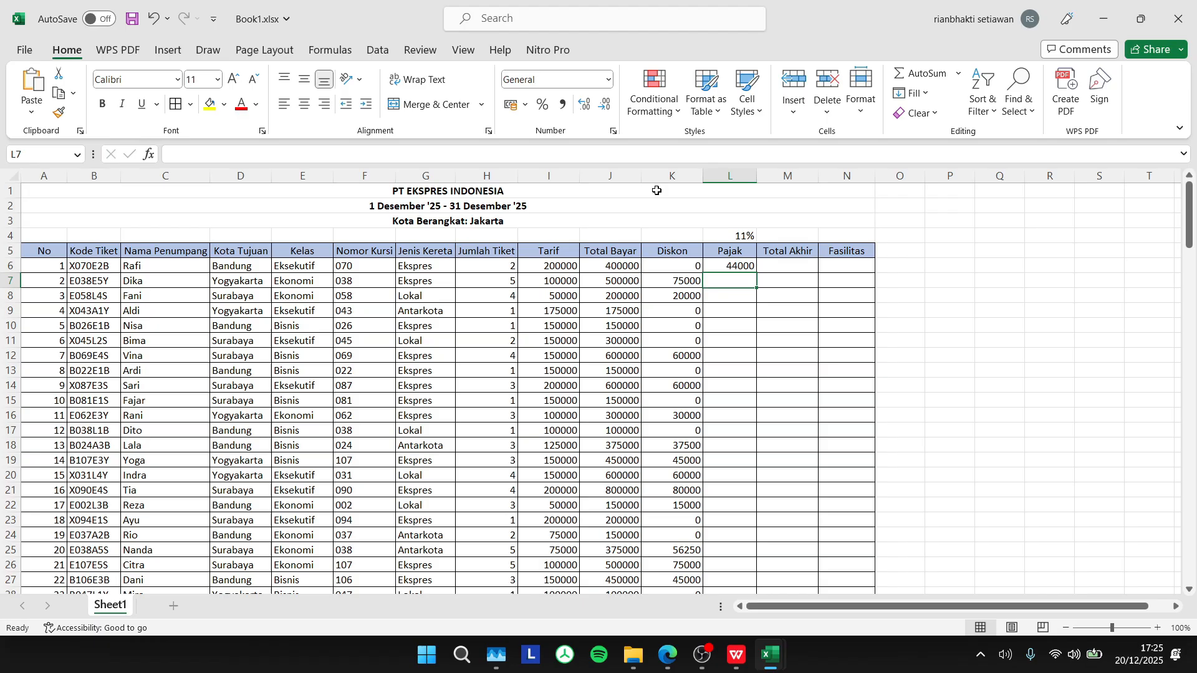
{"action": "left_click", "coordinate": [746, 266]}
{"action": "double_click", "coordinate": [756, 272]}
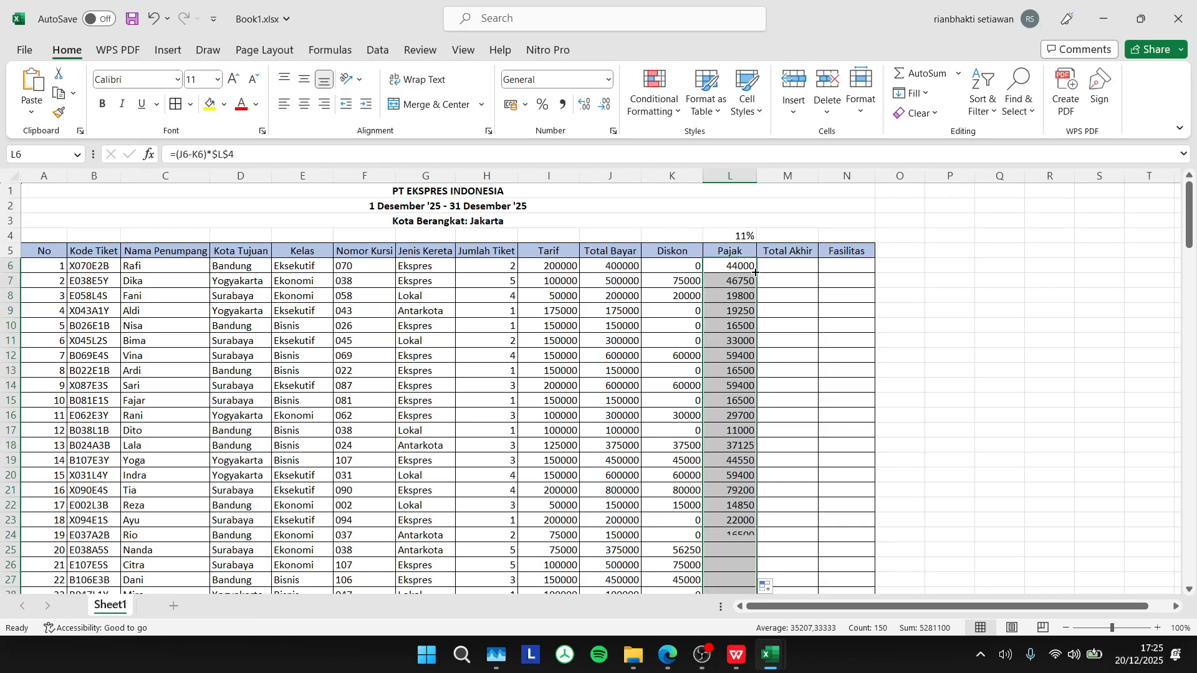
Step: Enter the Total Akhir formula =J6-K6+L6 in M6, subtracting Diskon from Total Bayar and adding Pajak
{"action": "left_click", "coordinate": [787, 273]}
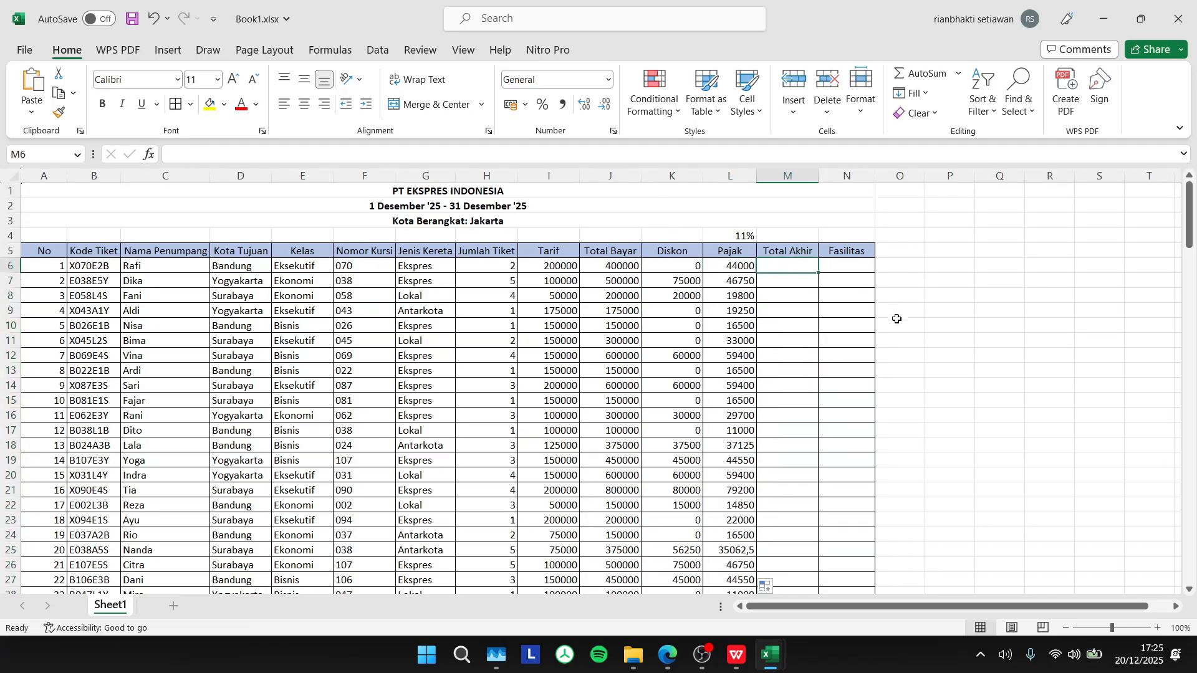
{"action": "type", "text": "="}
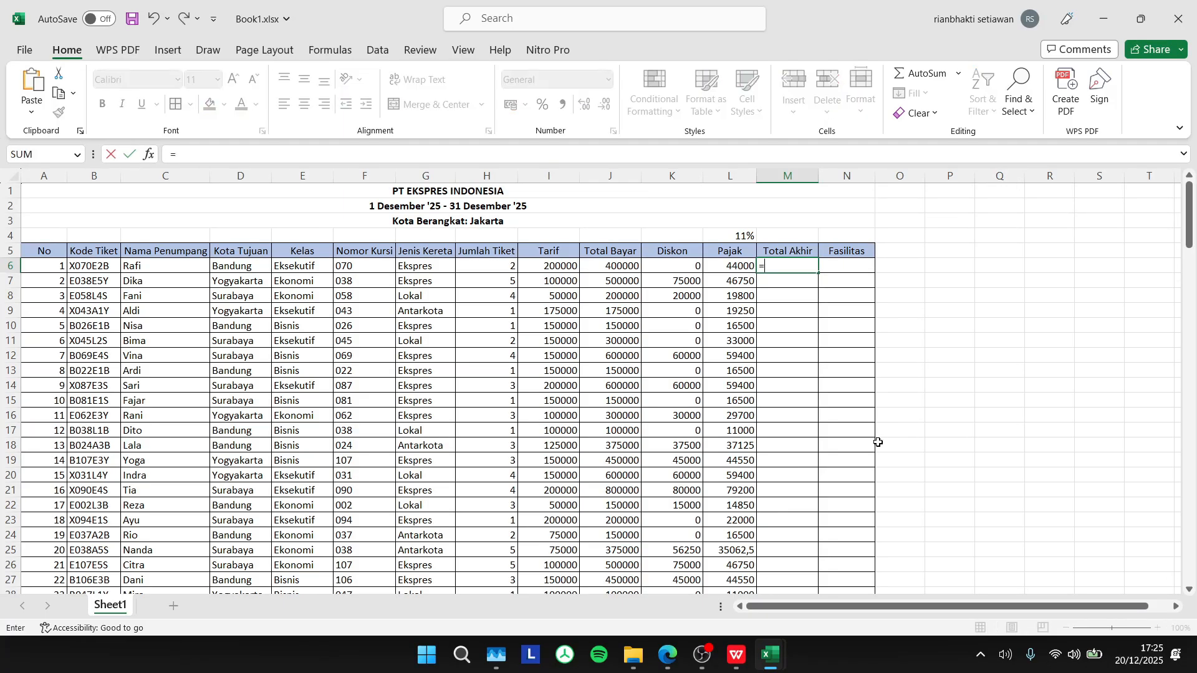
{"action": "left_click", "coordinate": [619, 265]}
{"action": "key", "text": "BackSpace"}
{"action": "left_click", "coordinate": [619, 264]}
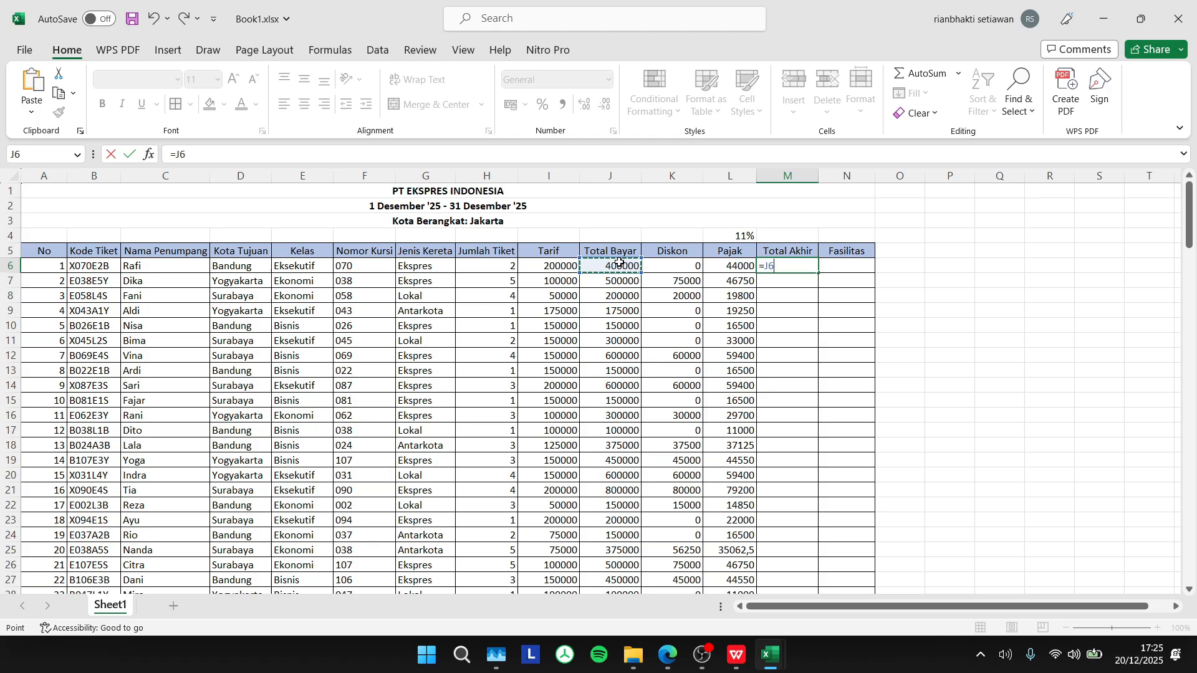
{"action": "type", "text": "-"}
{"action": "left_click", "coordinate": [681, 267]}
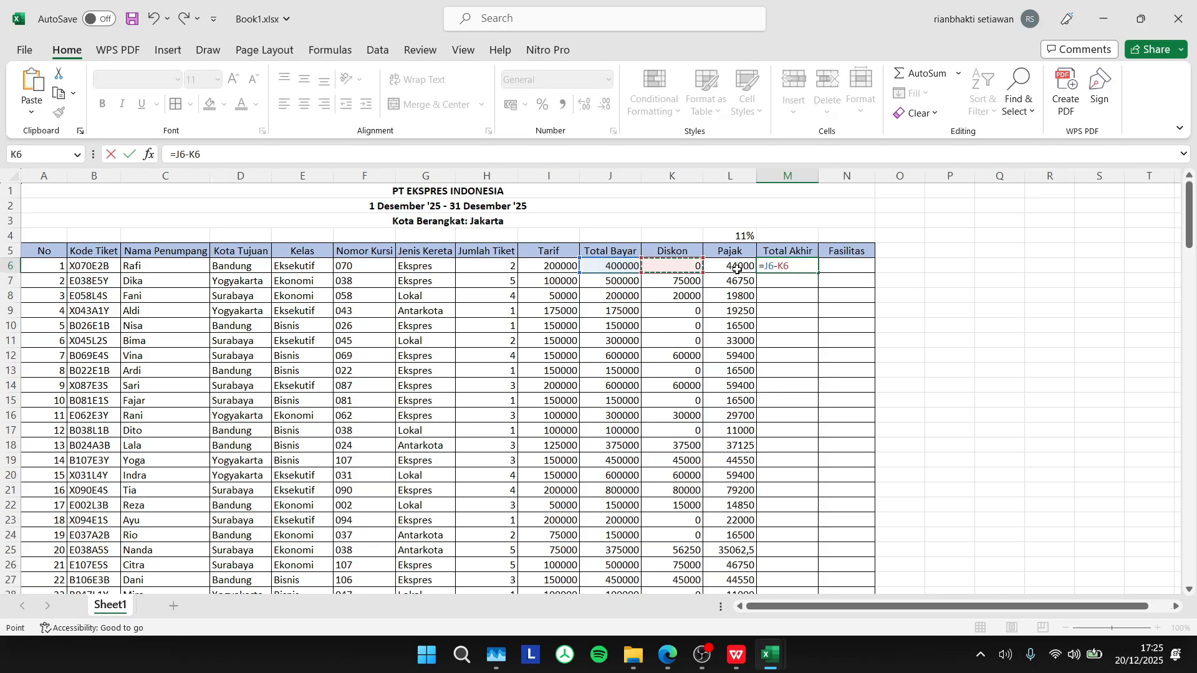
{"action": "type", "text": "+"}
{"action": "left_click", "coordinate": [737, 269]}
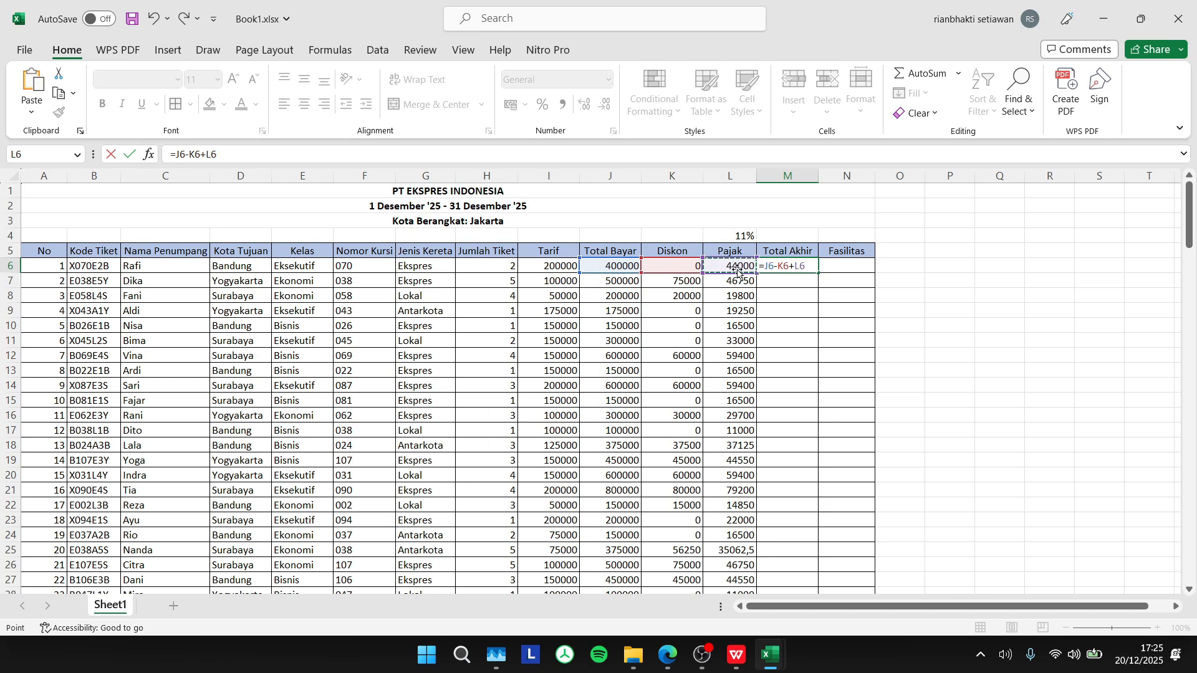
{"action": "key", "text": "Return"}
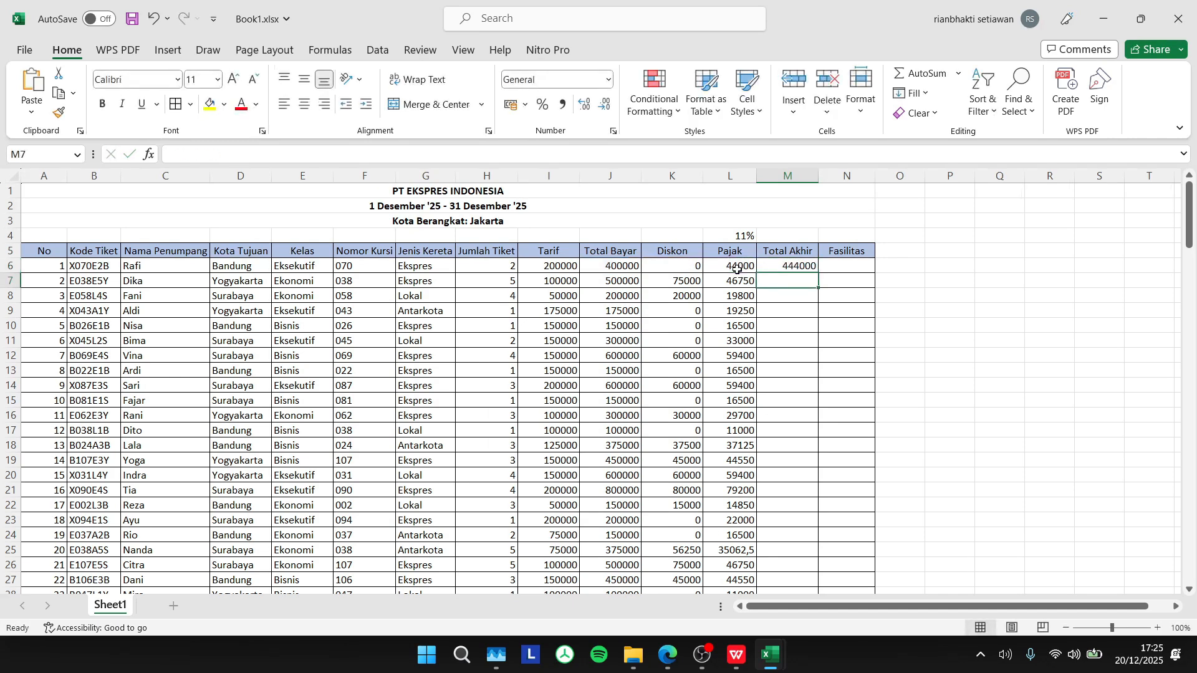
Step: Fill the M6 formula down the Total Akhir column and review the filled rows
{"action": "left_click", "coordinate": [787, 267]}
{"action": "double_click", "coordinate": [818, 273]}
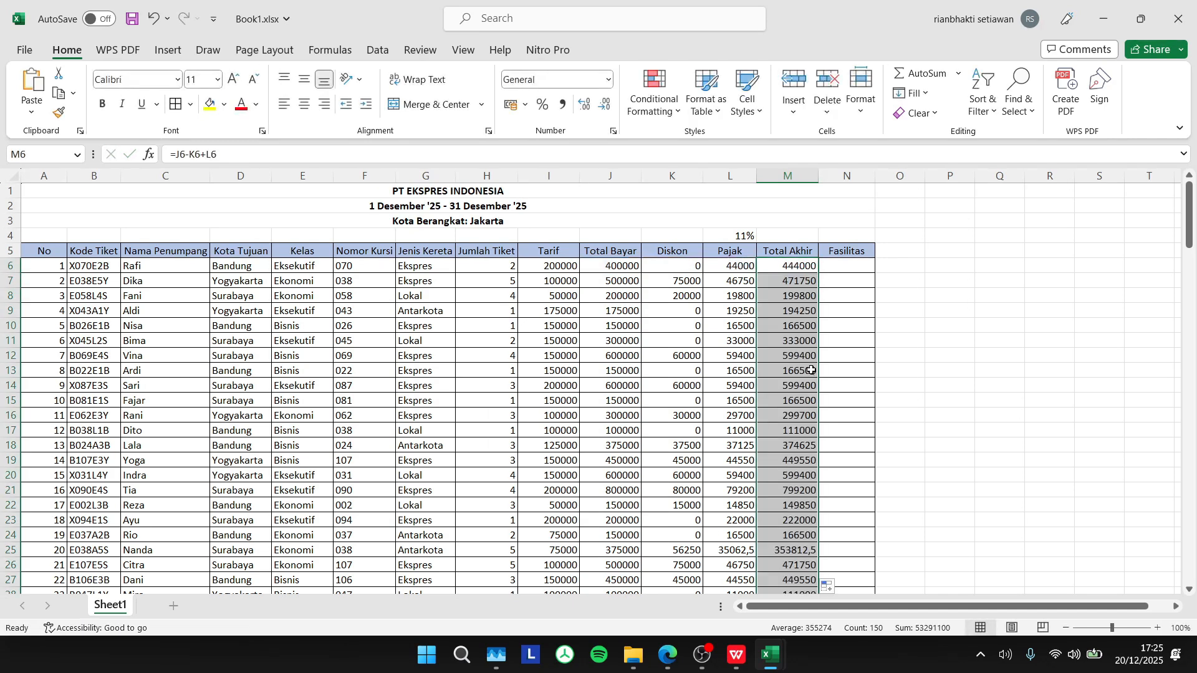
{"action": "scroll", "coordinate": [883, 341], "scroll_direction": "down", "scroll_amount": 6}
{"action": "scroll", "coordinate": [882, 341], "scroll_direction": "up", "scroll_amount": 6}
Step: Check the Kelas entries and start the Fasilitas formula in N6 with =IF(E6="Bisnis";"Snack"; for the business class
{"action": "left_click", "coordinate": [843, 266]}
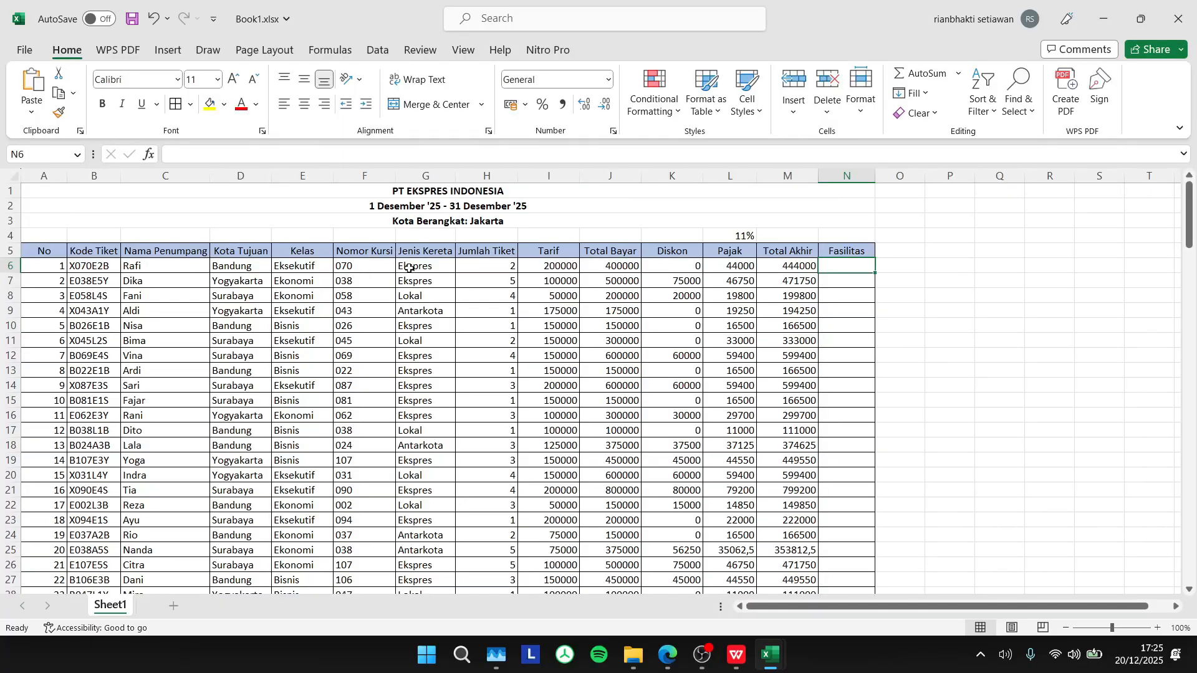
{"action": "mouse_move", "coordinate": [303, 266]}
{"action": "left_mouse_down"}
{"action": "mouse_move", "coordinate": [304, 297]}
{"action": "mouse_move", "coordinate": [306, 269]}
{"action": "left_mouse_up"}
{"action": "left_click", "coordinate": [303, 326]}
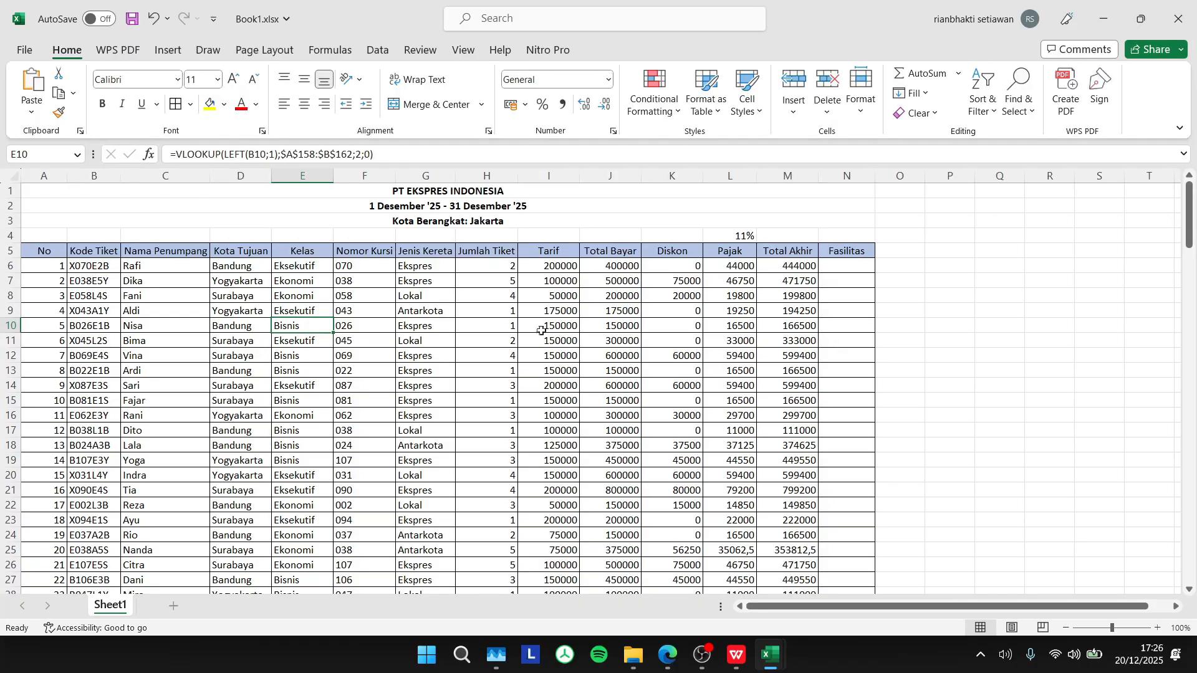
{"action": "left_click", "coordinate": [306, 342]}
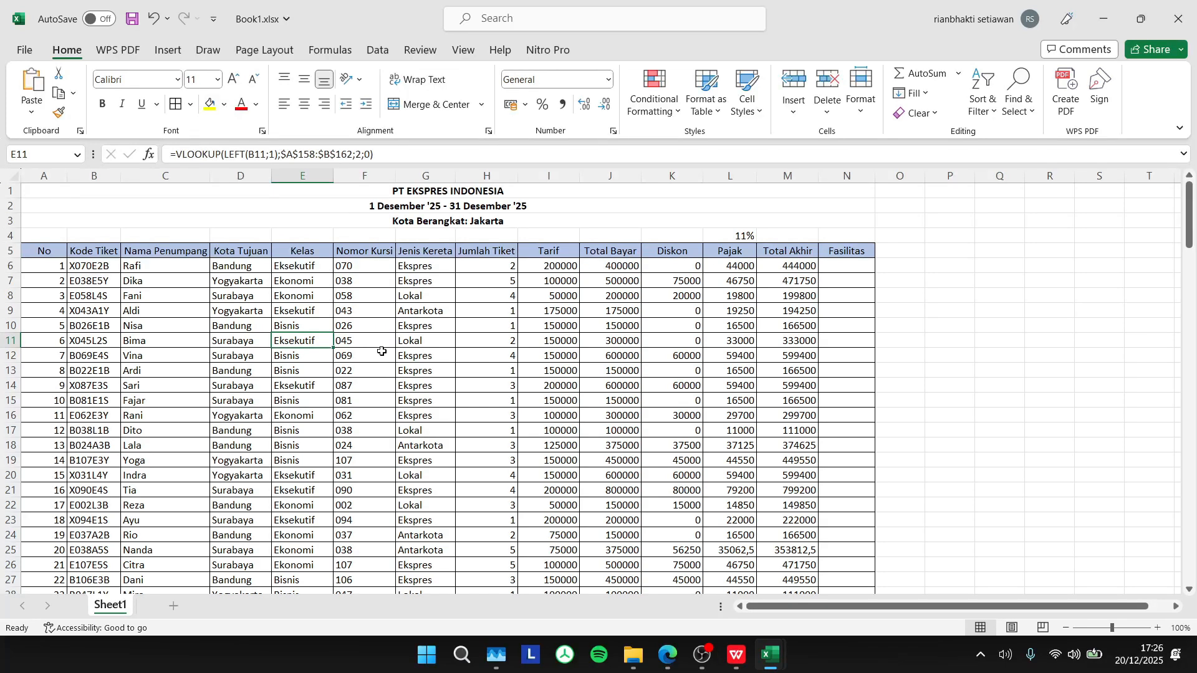
{"action": "left_click", "coordinate": [310, 284]}
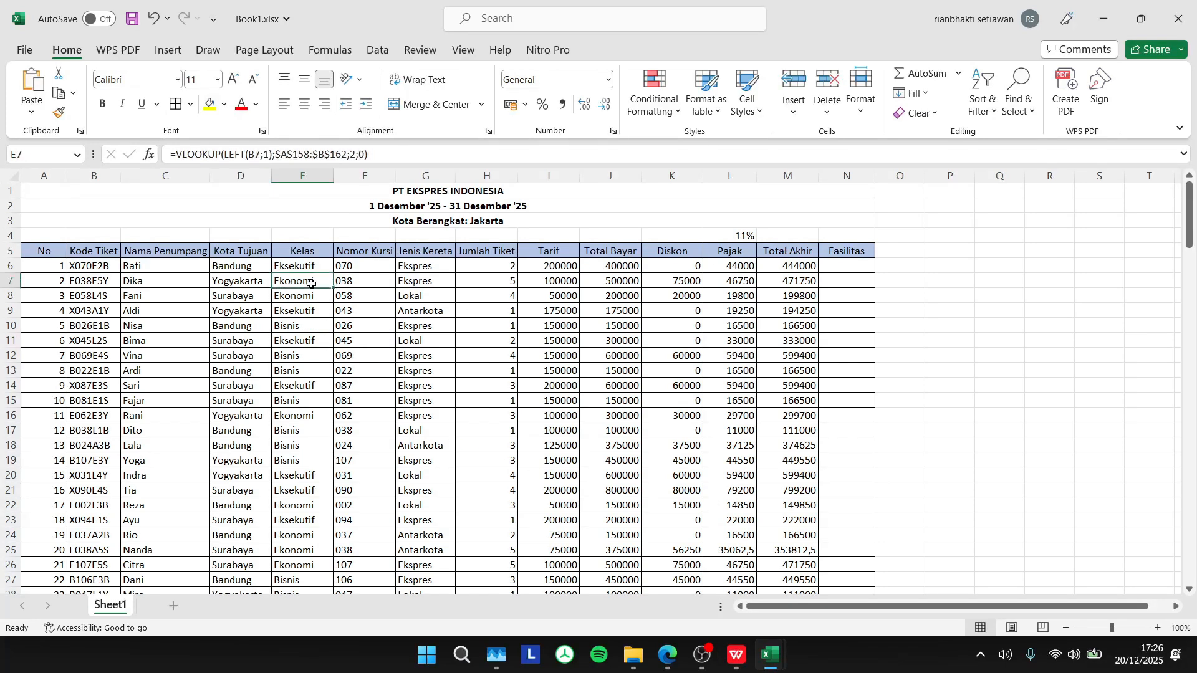
{"action": "left_click", "coordinate": [843, 268]}
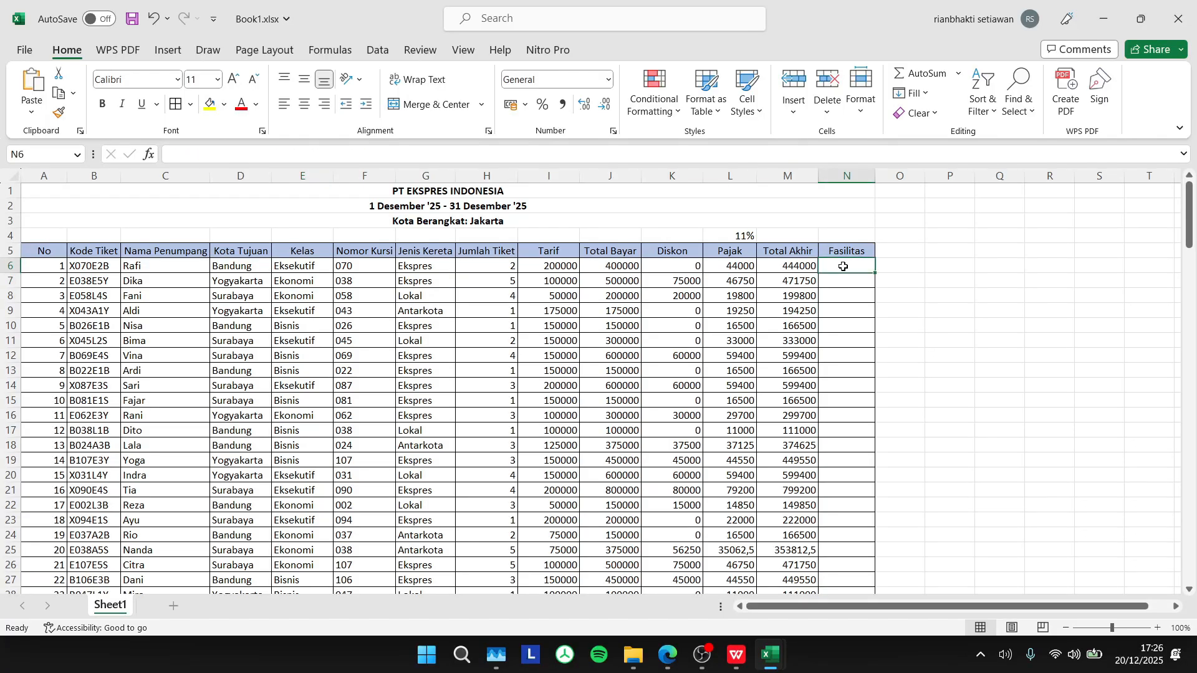
{"action": "type", "text": "="}
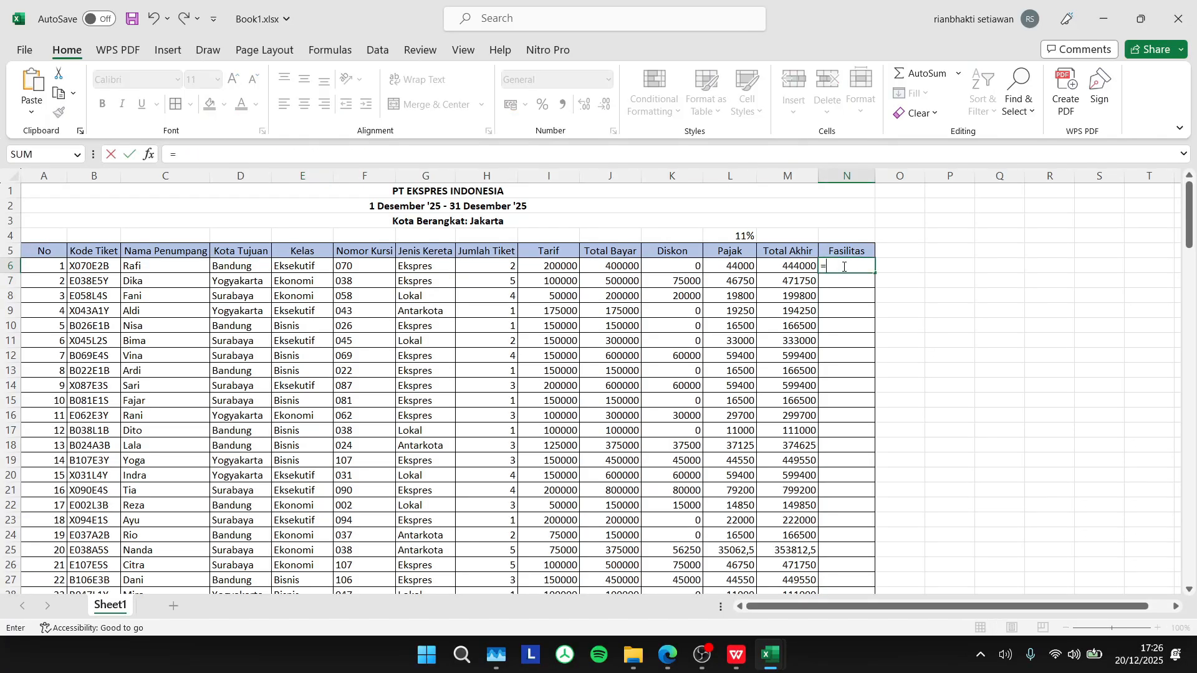
{"action": "type", "text": "IF("}
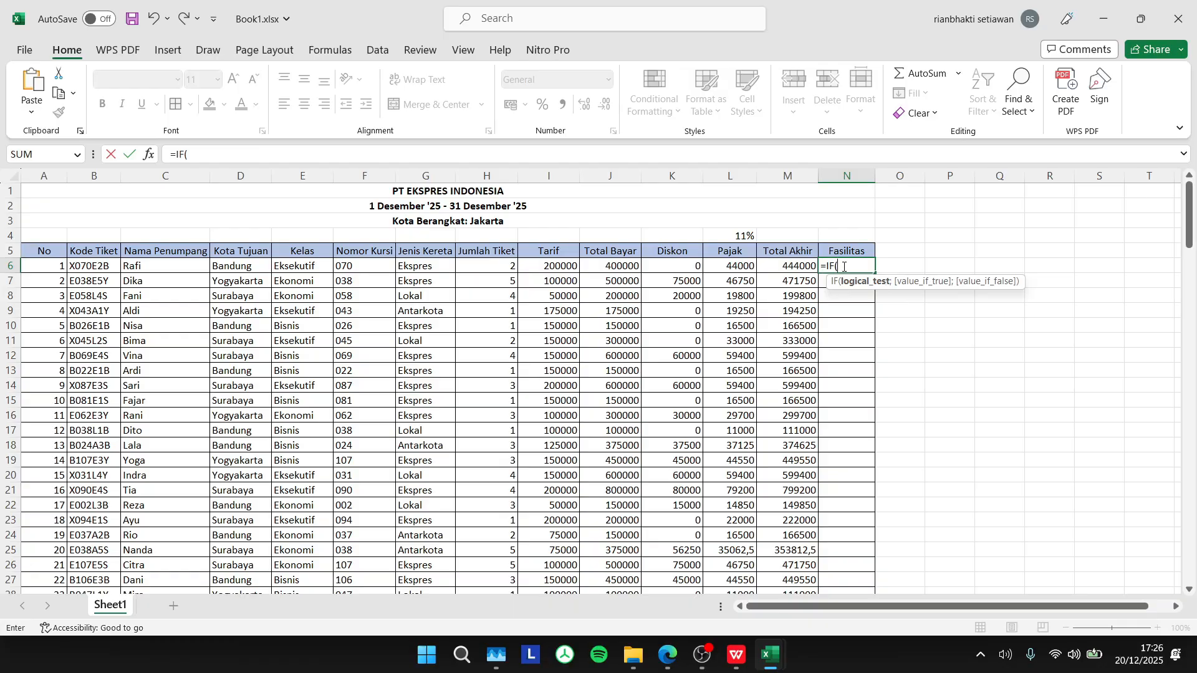
{"action": "left_click", "coordinate": [325, 270]}
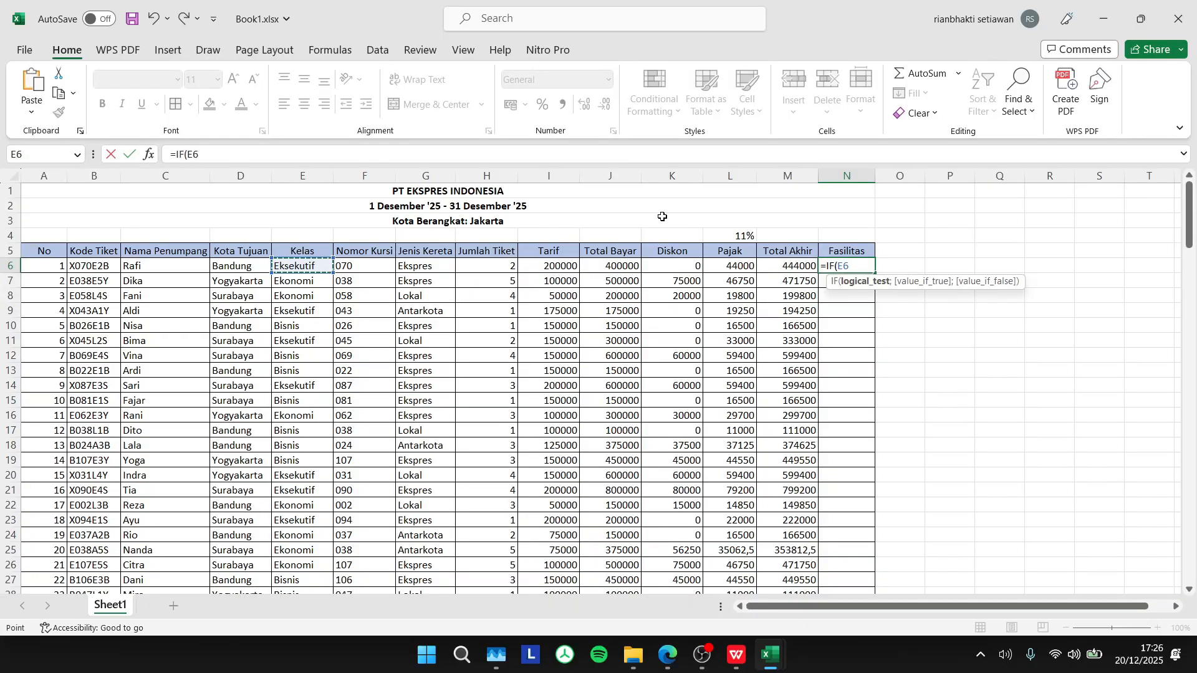
{"action": "type", "text": "=\"Bisnis\";"}
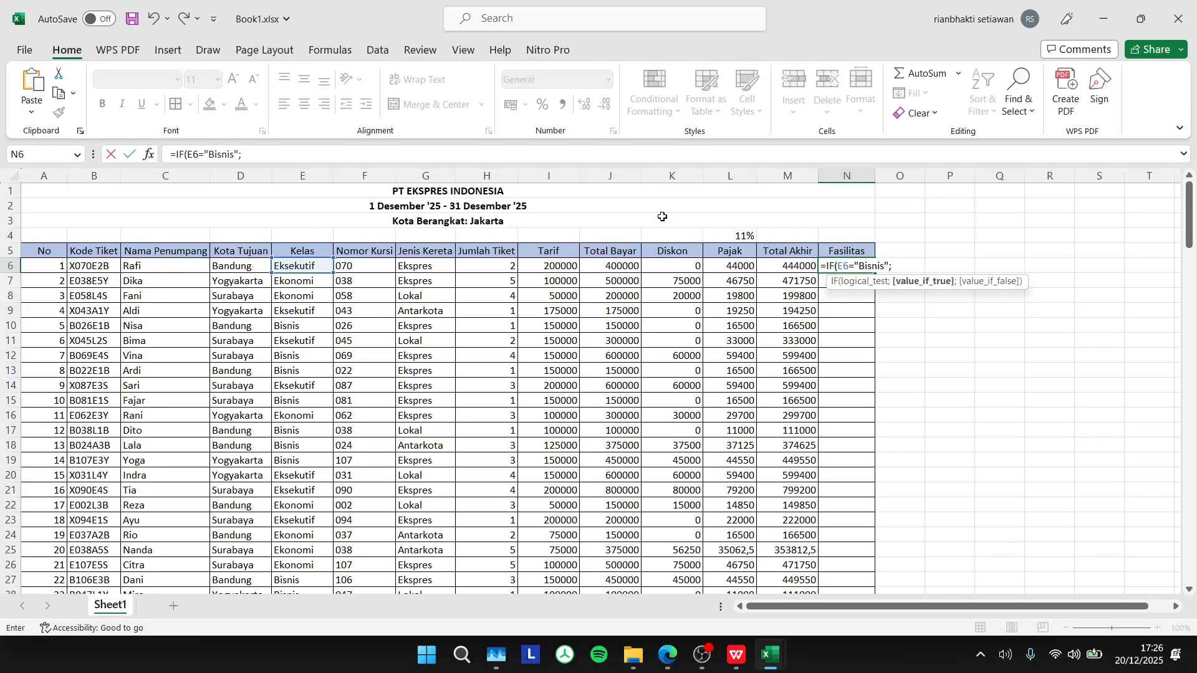
{"action": "type", "text": "\"Snack\";"}
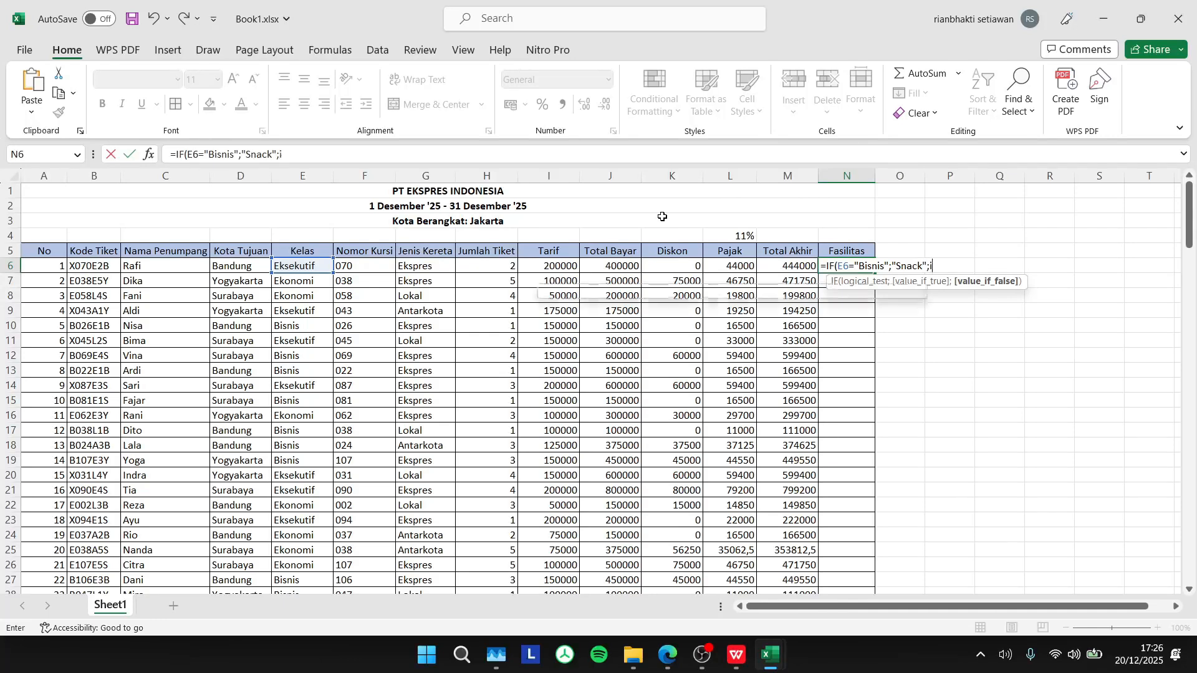
Step: Complete the N6 formula with the nested condition IF(E6="Eksekutif";"Selimut dan WiFi";"-")), giving a dash for any other class
{"action": "type", "text": "if"}
{"action": "key", "text": "Tab"}
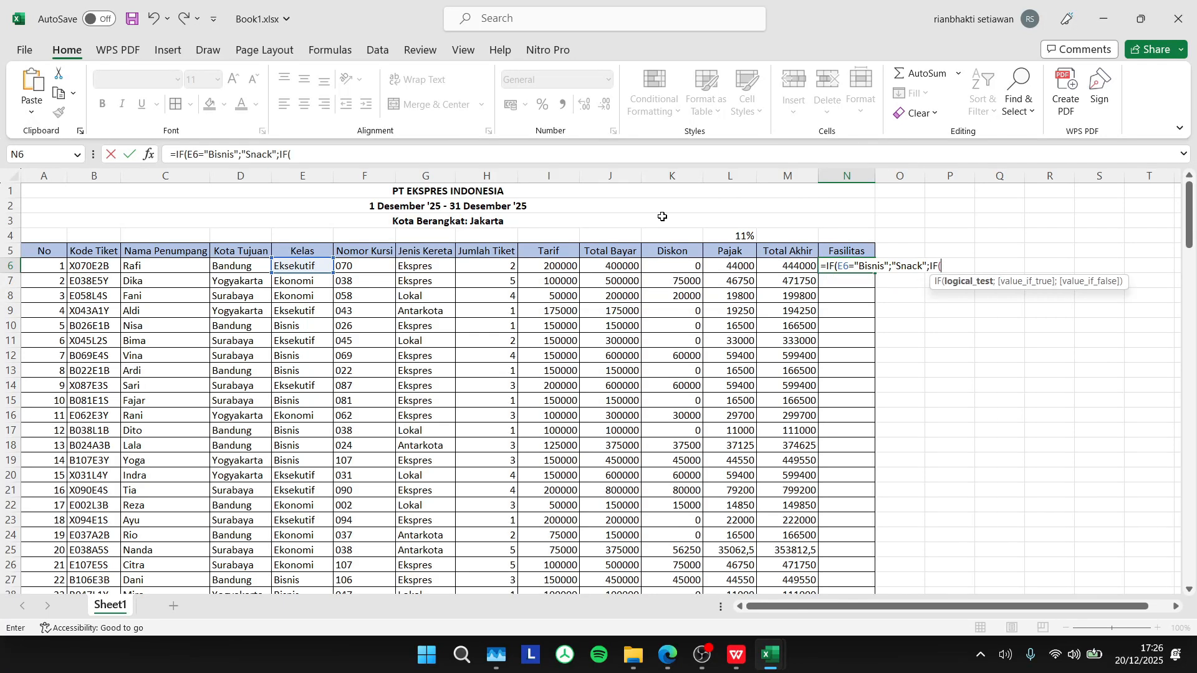
{"action": "left_click", "coordinate": [324, 265]}
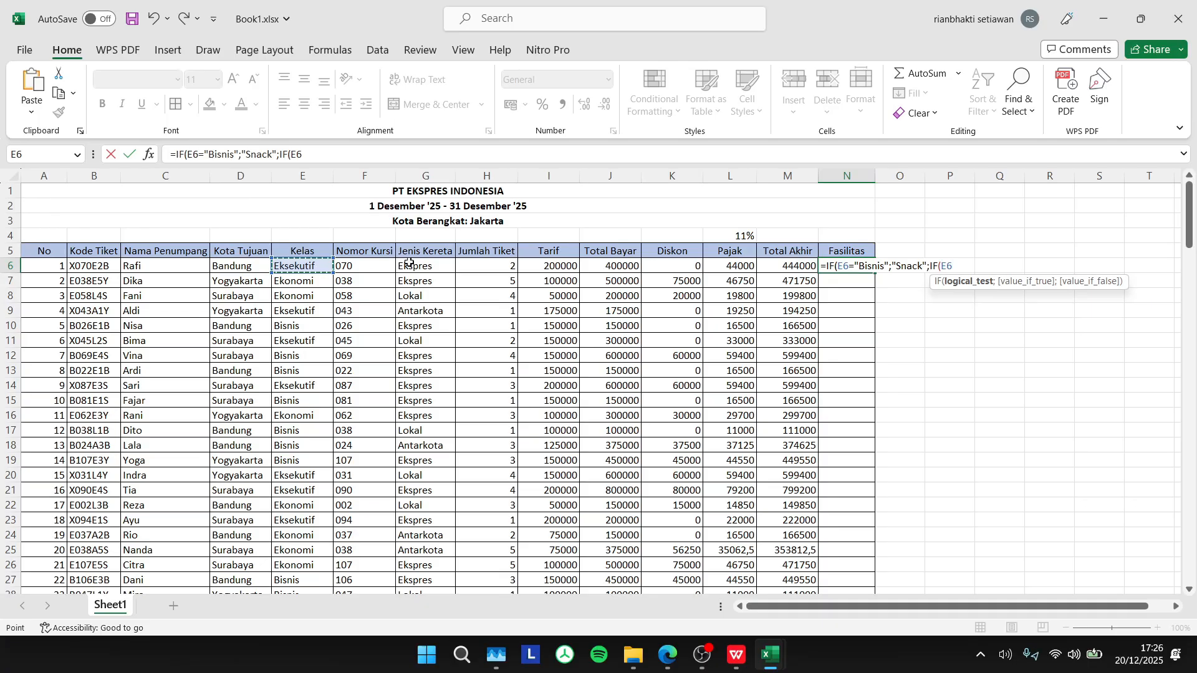
{"action": "type", "text": "+"}
{"action": "type", "text": "\""}
{"action": "type", "text": "Eksekuti"}
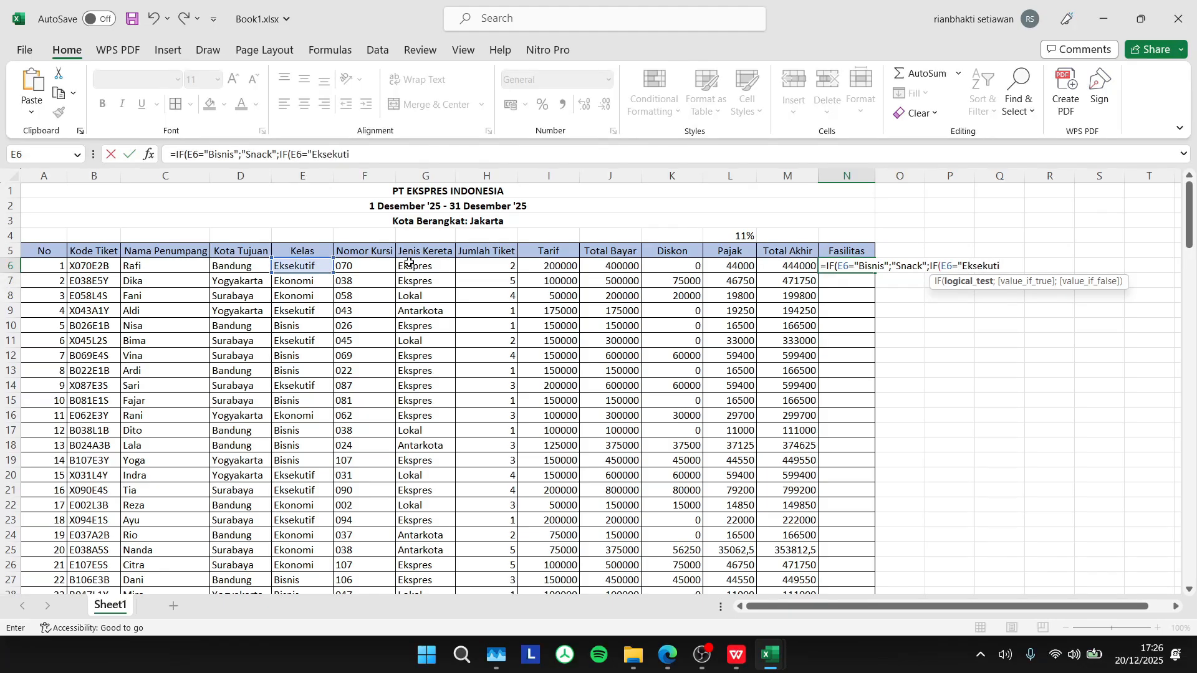
{"action": "type", "text": "f\";"}
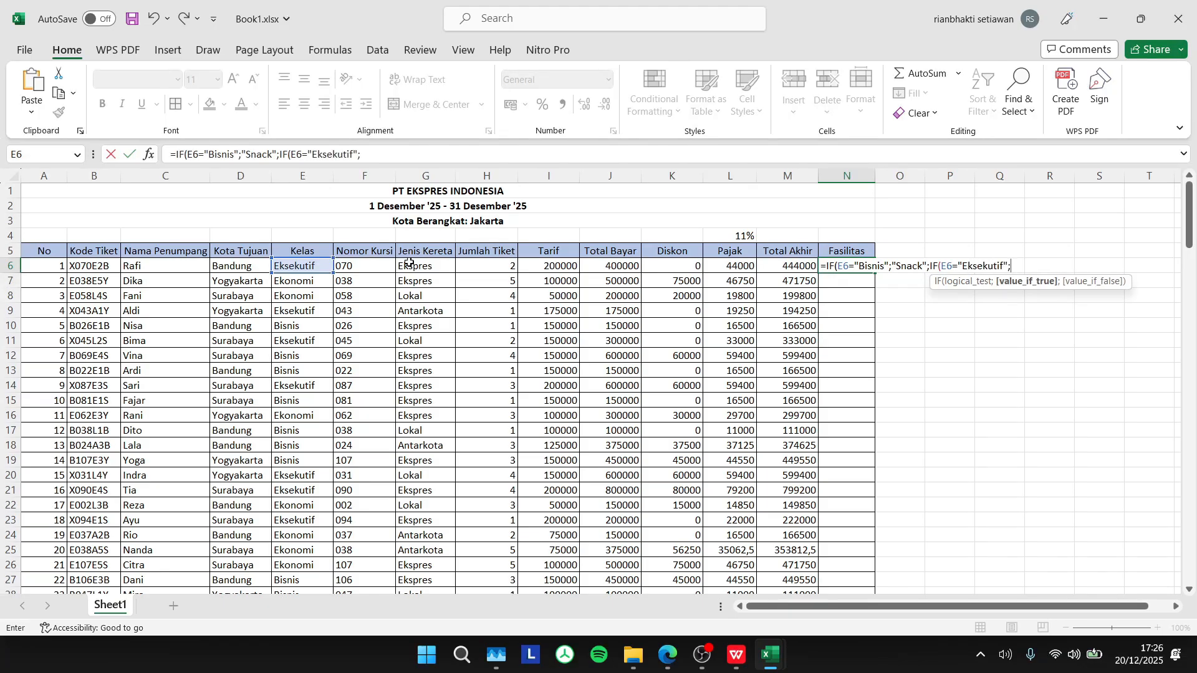
{"action": "type", "text": "\"Selimut dan WiFi"}
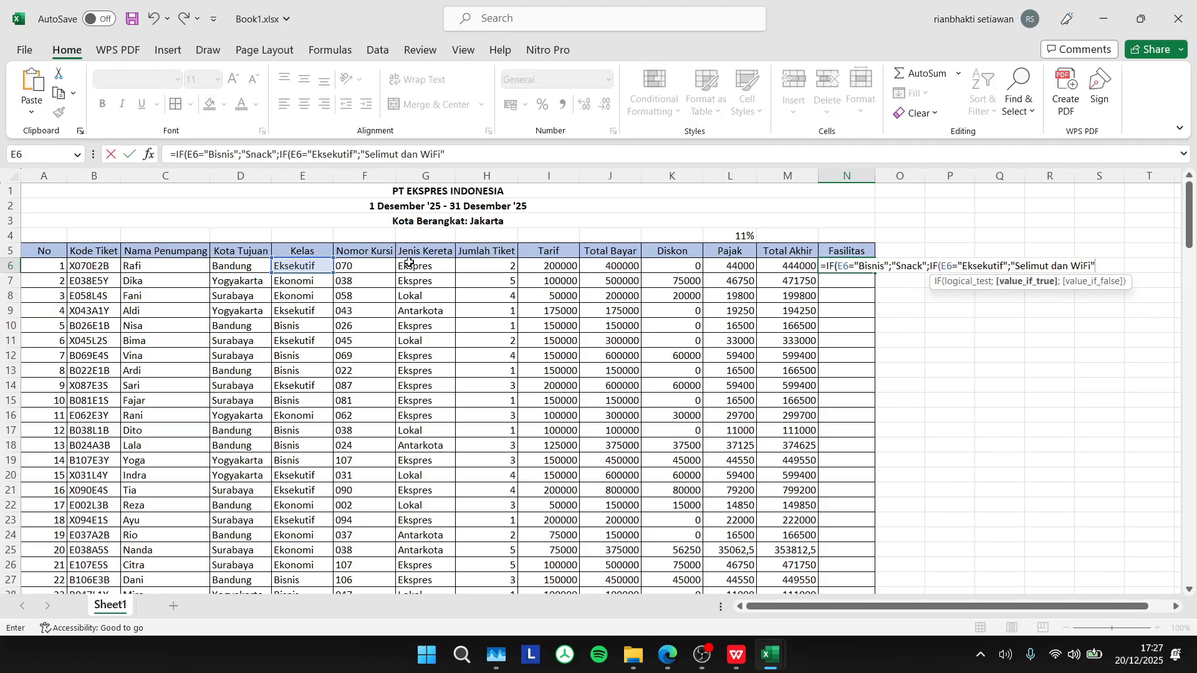
{"action": "type", "text": ";\"-"}
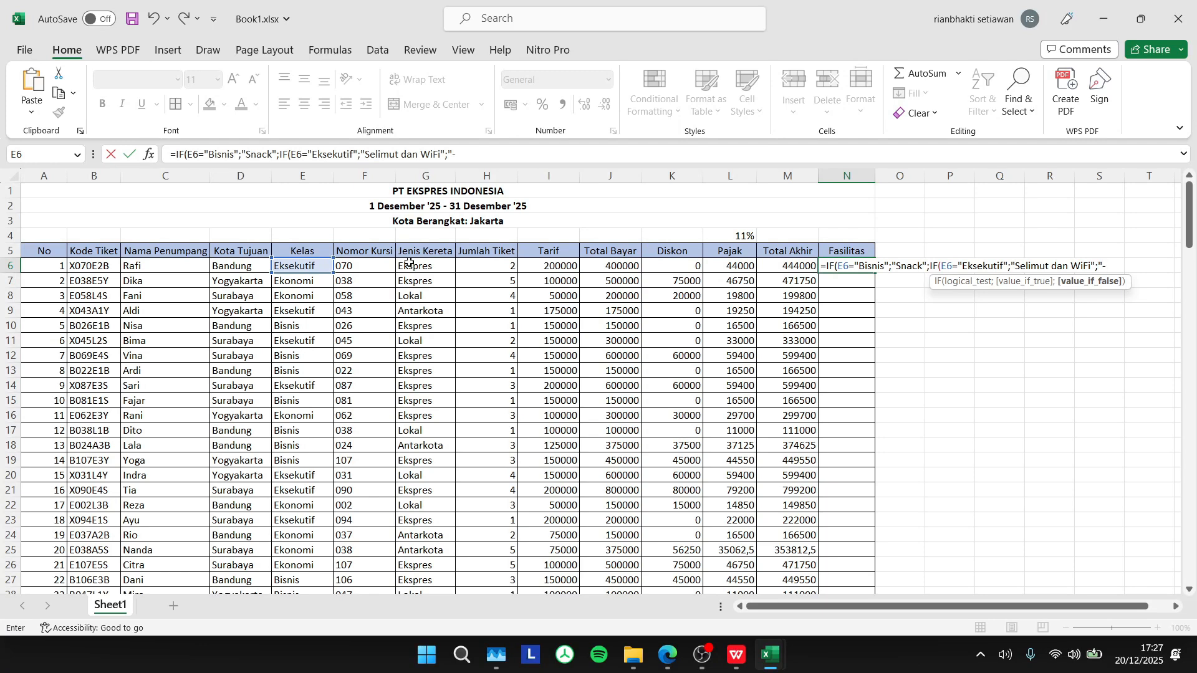
{"action": "type", "text": "\")"}
{"action": "key", "text": "Return"}
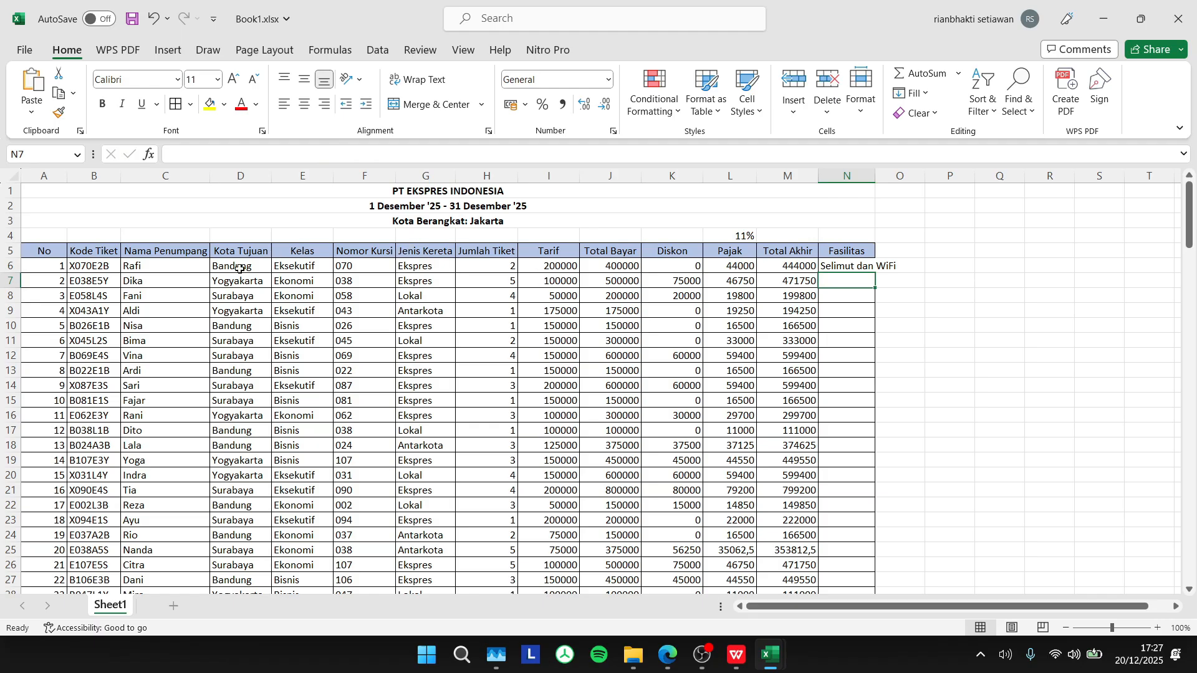
Step: Widen the Fasilitas column to fit its text, then fill the N6 formula down to the table's last row
{"action": "left_click", "coordinate": [289, 264]}
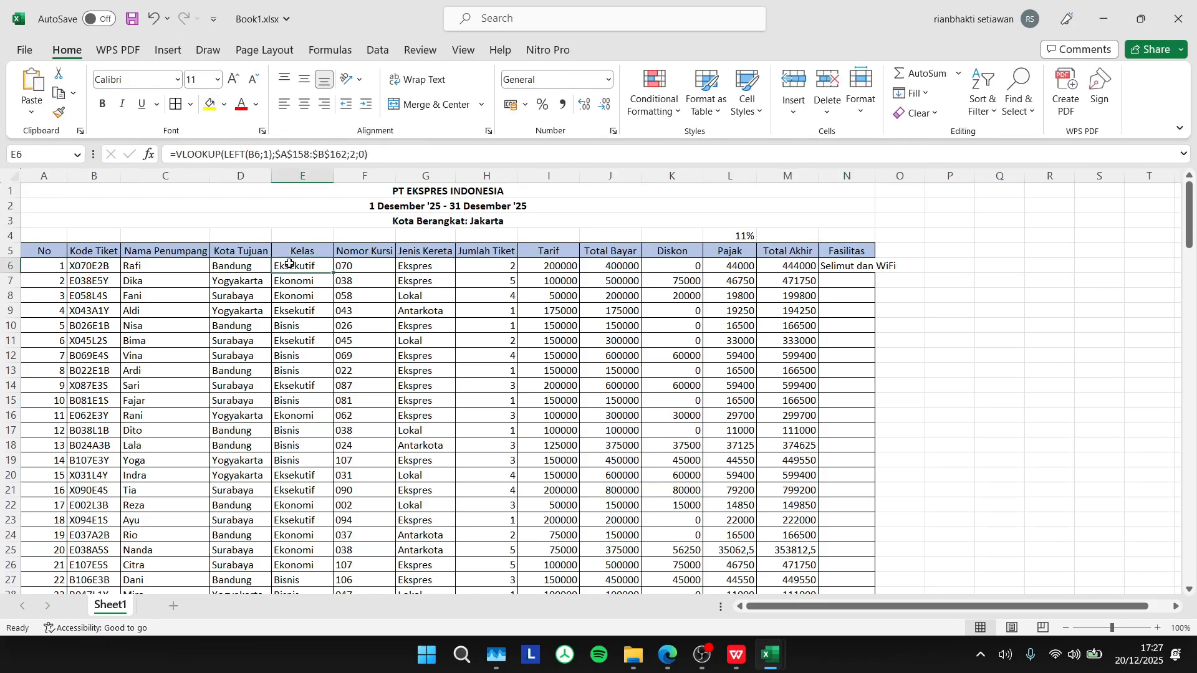
{"action": "left_click", "coordinate": [849, 267]}
{"action": "left_click_drag", "start_coordinate": [875, 172], "coordinate": [904, 172]}
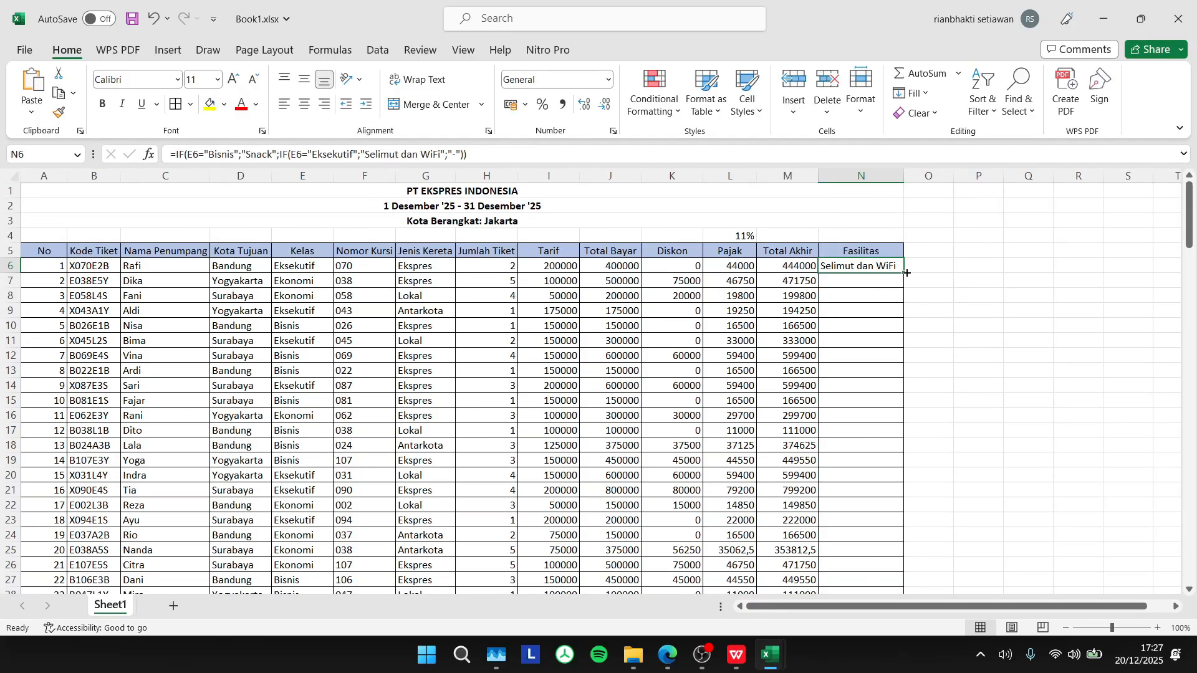
{"action": "double_click", "coordinate": [906, 273]}
{"action": "scroll", "coordinate": [901, 395], "scroll_direction": "down", "scroll_amount": 16}
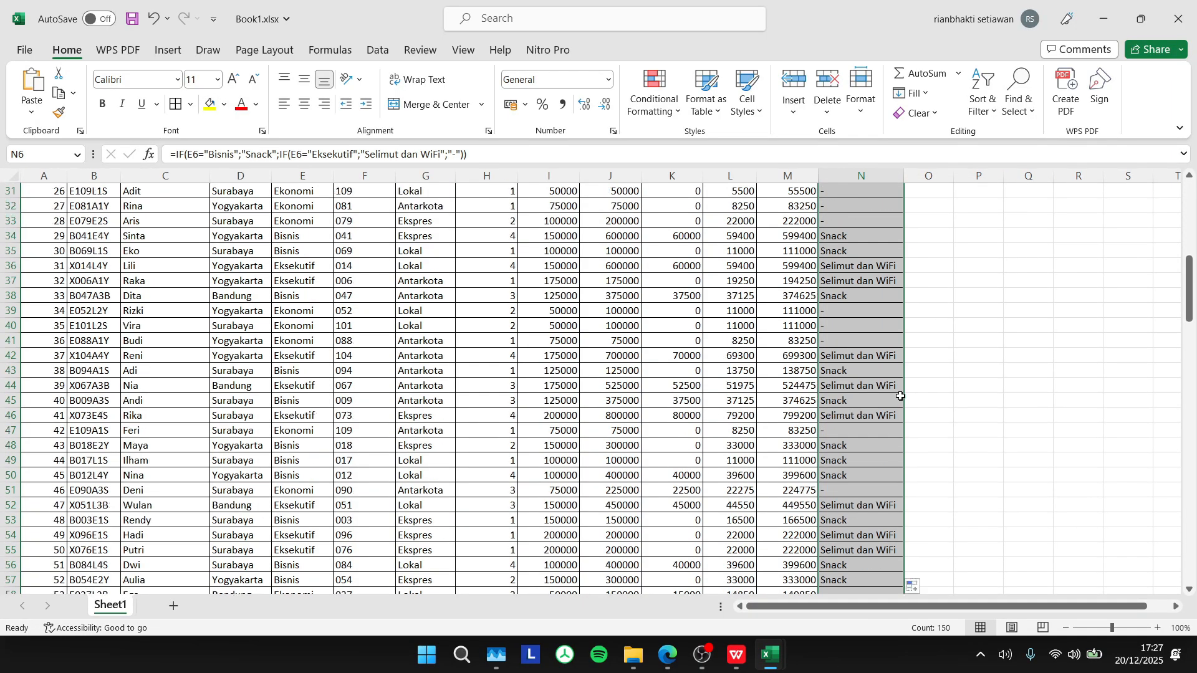
{"action": "scroll", "coordinate": [901, 395], "scroll_direction": "down", "scroll_amount": 20}
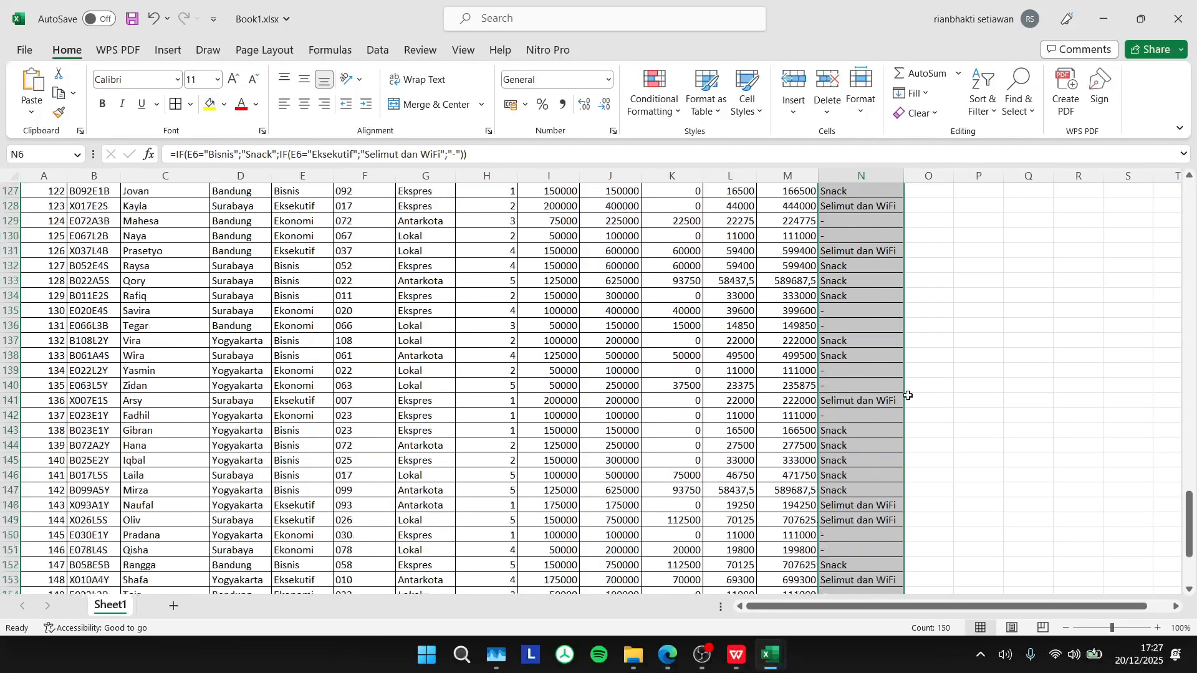
{"action": "scroll", "coordinate": [915, 396], "scroll_direction": "up", "scroll_amount": 8}
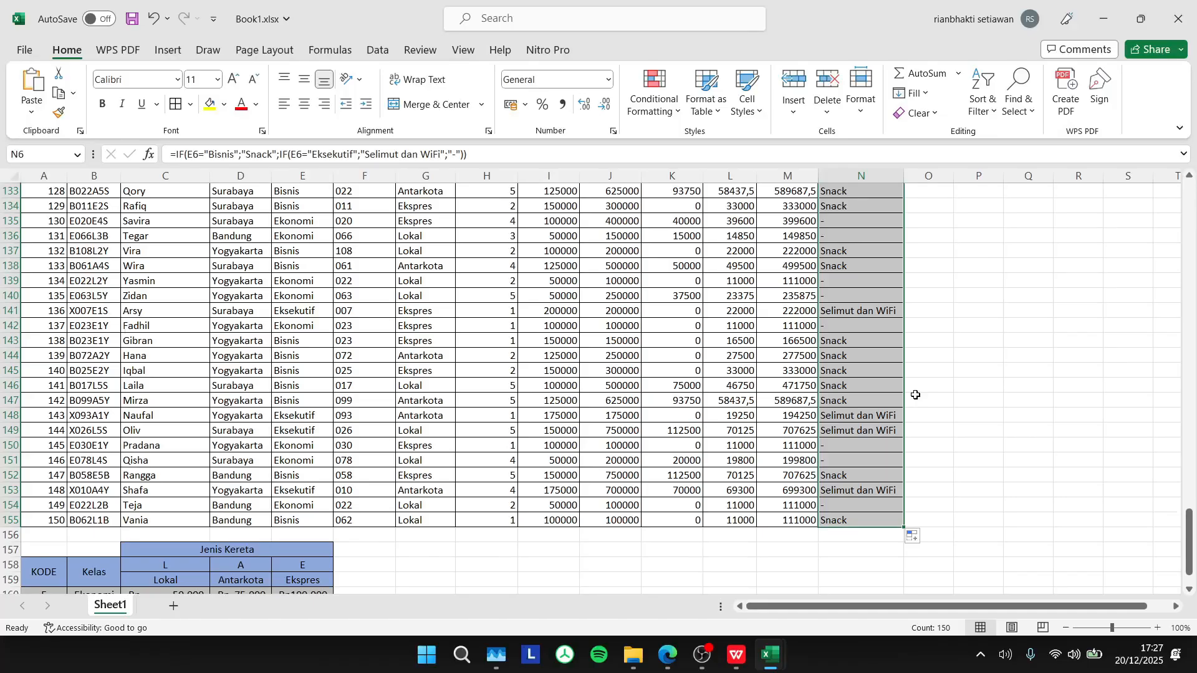
Step: Create a PivotTable on a new worksheet from the whole ticket table, range Sheet1!$A$5:$N$155
{"action": "scroll", "coordinate": [915, 395], "scroll_direction": "up", "scroll_amount": 20}
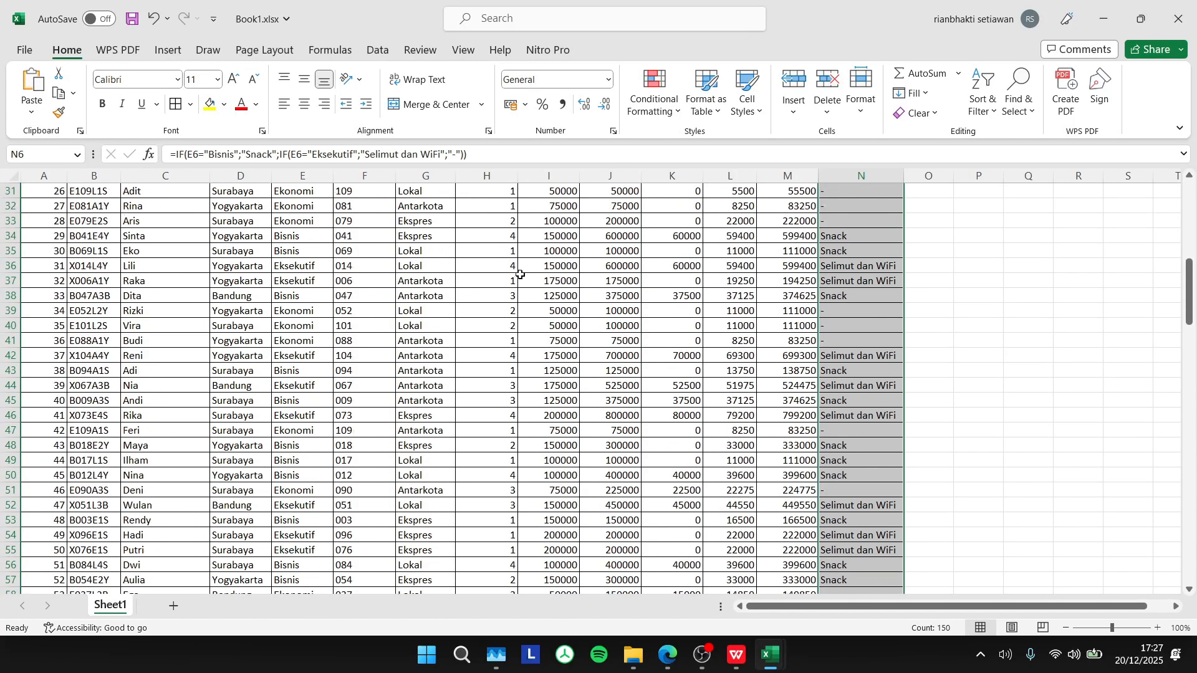
{"action": "scroll", "coordinate": [520, 275], "scroll_direction": "up", "scroll_amount": 10}
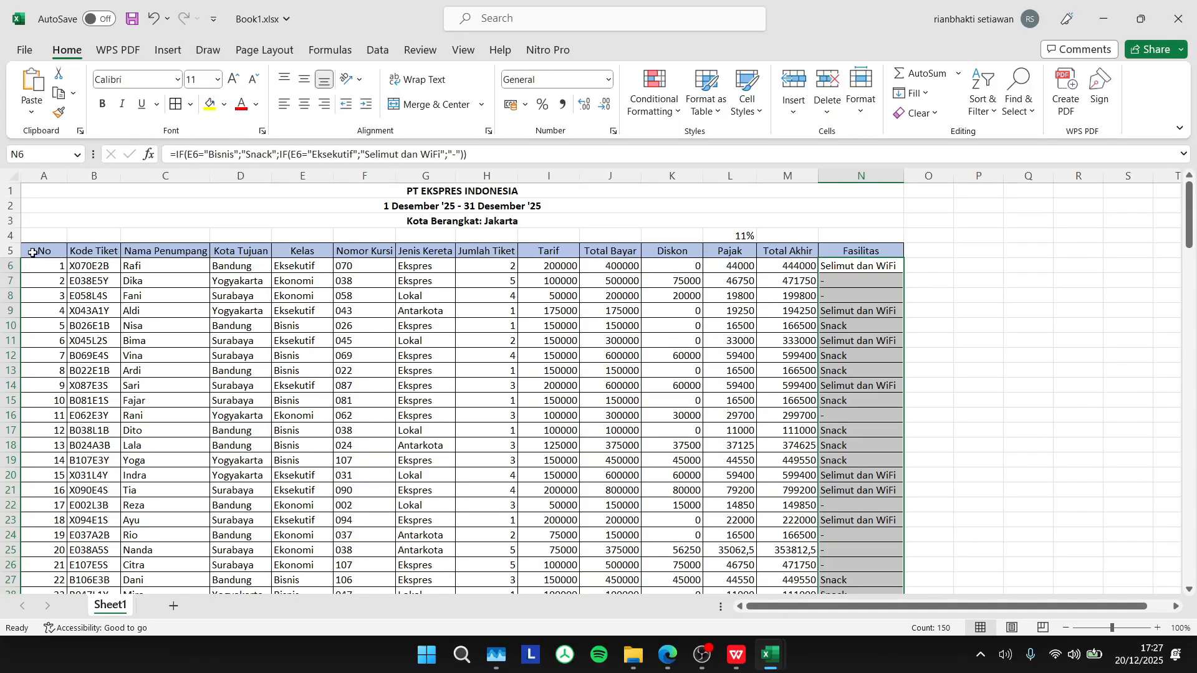
{"action": "left_click", "coordinate": [34, 252]}
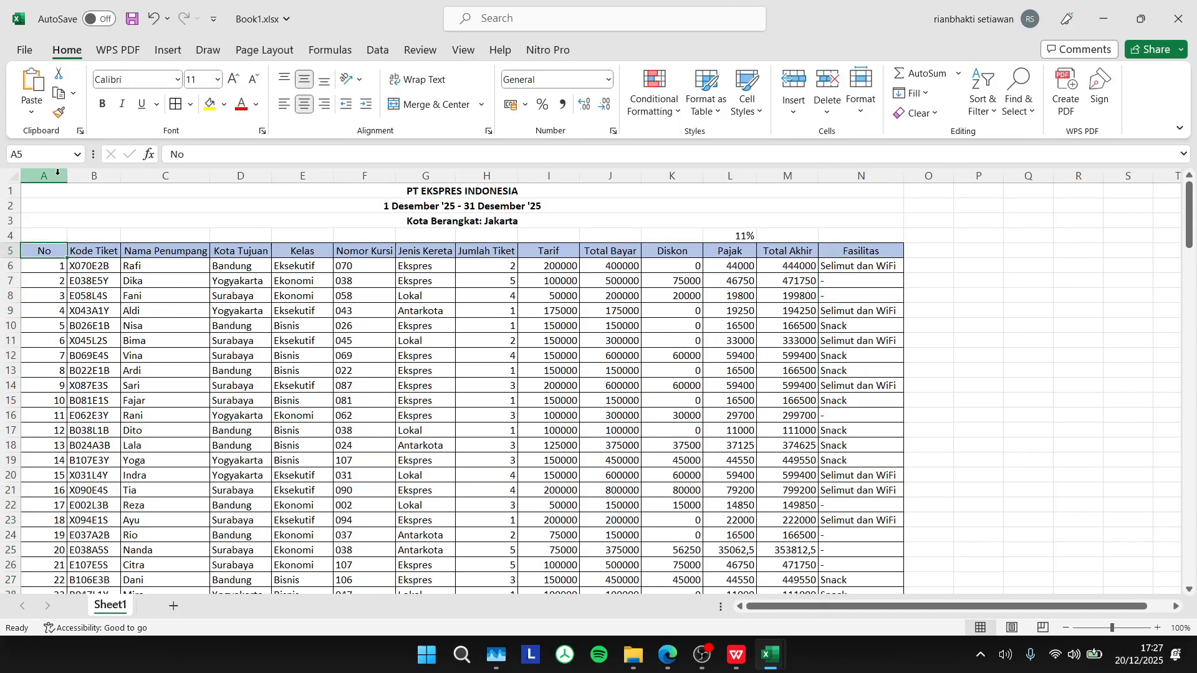
{"action": "left_click_drag", "start_coordinate": [43, 252], "coordinate": [838, 537]}
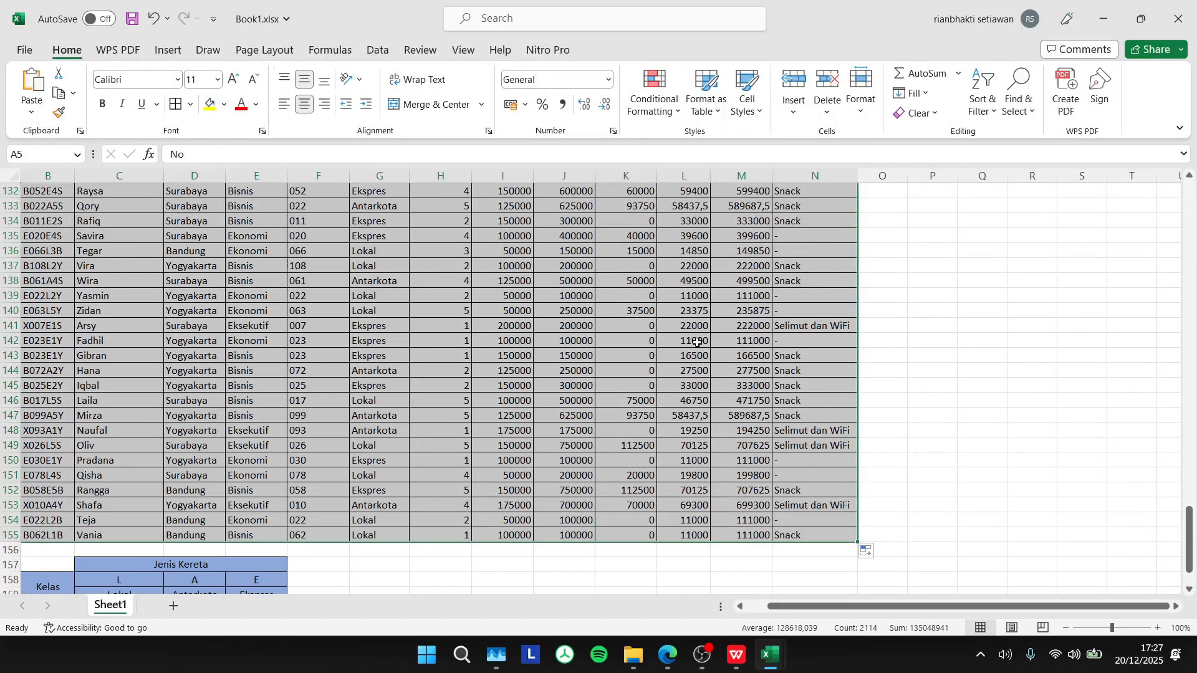
{"action": "scroll", "coordinate": [698, 343], "scroll_direction": "up", "scroll_amount": 16}
{"action": "scroll", "coordinate": [697, 343], "scroll_direction": "up", "scroll_amount": 12}
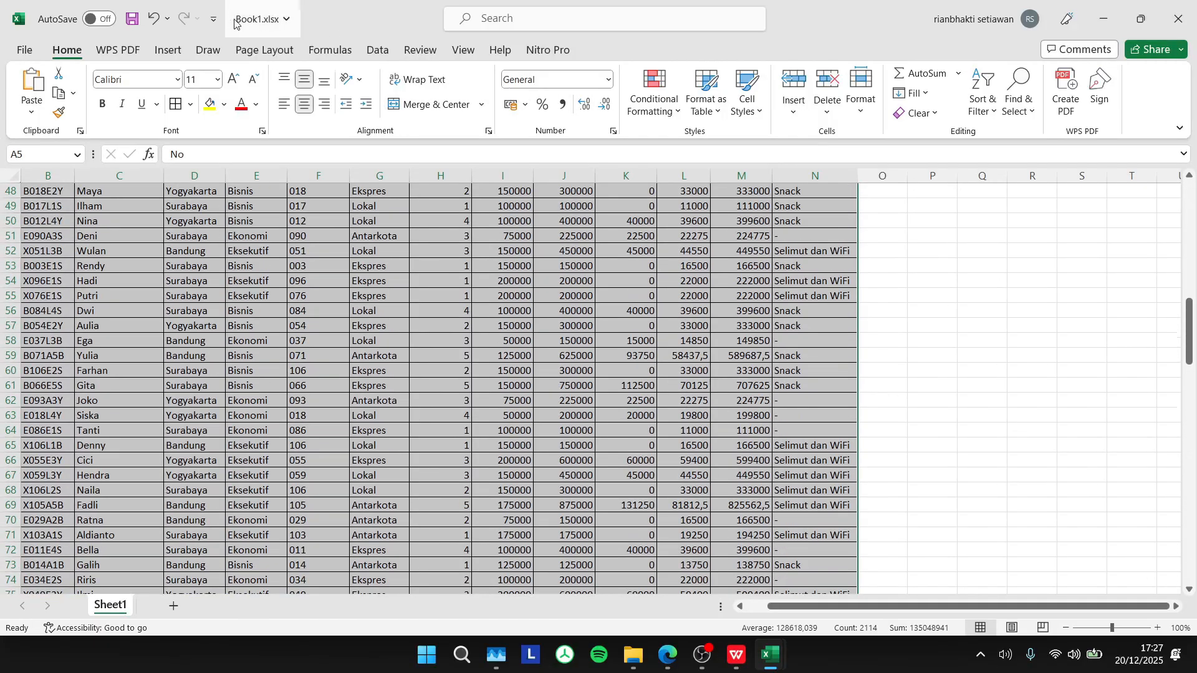
{"action": "left_click", "coordinate": [168, 51]}
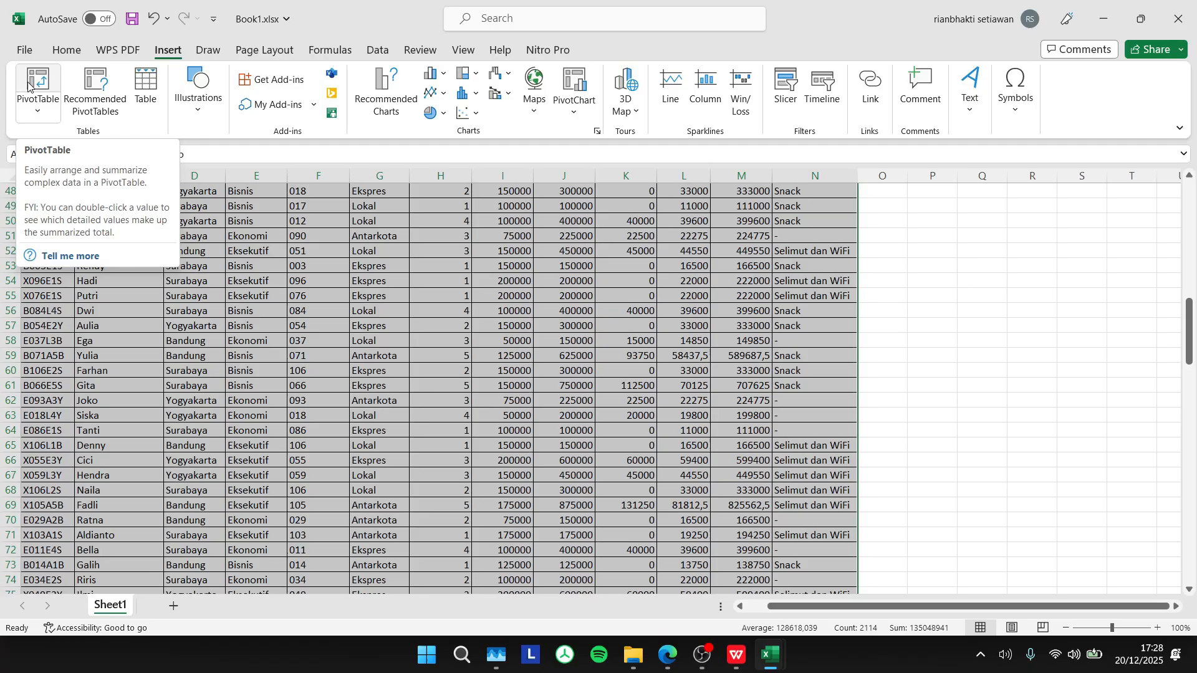
{"action": "left_click", "coordinate": [28, 84]}
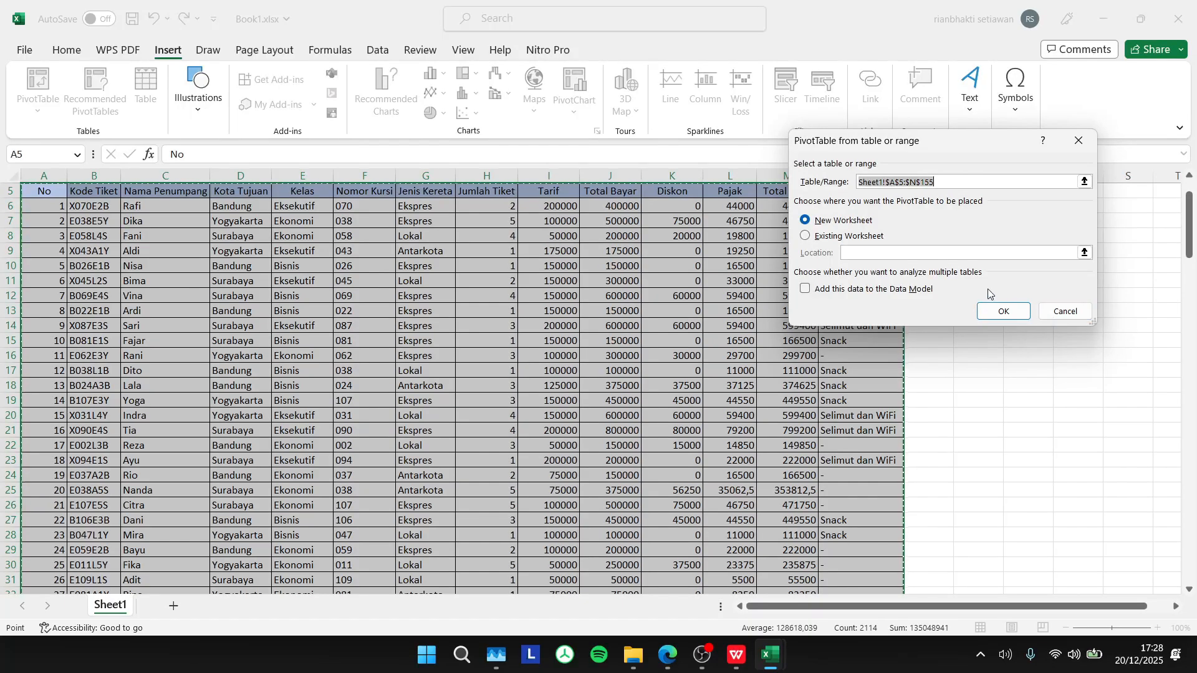
{"action": "left_click", "coordinate": [1004, 312]}
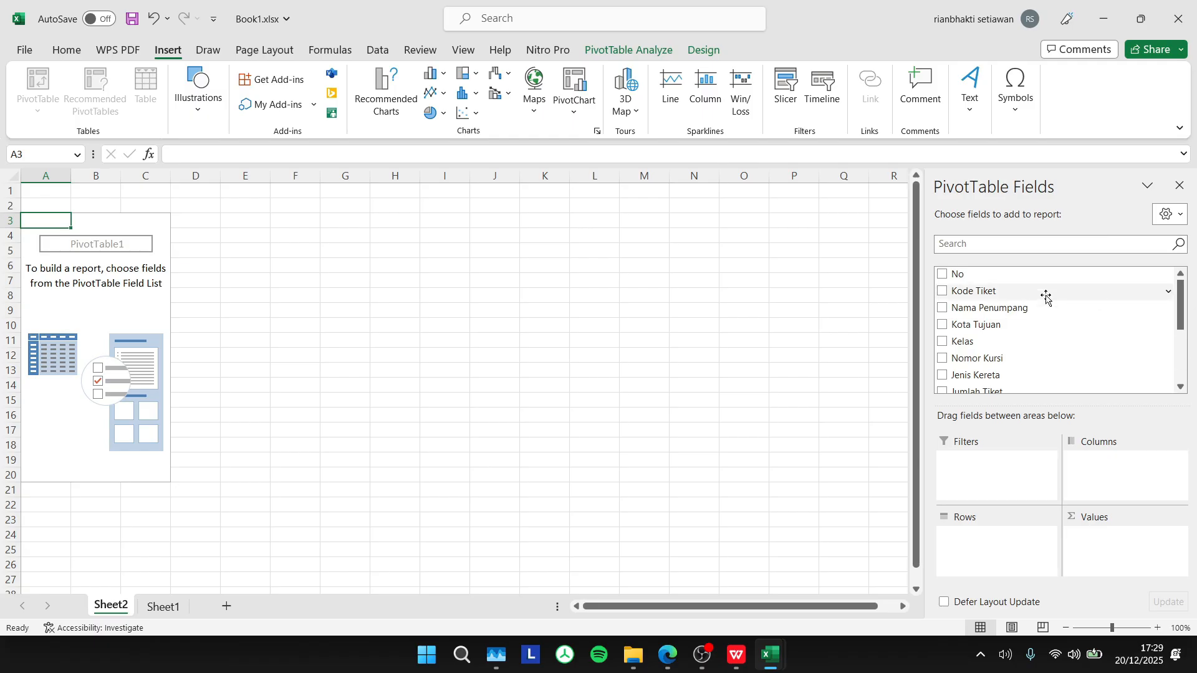
Step: Lay out the PivotTable with Jenis Kereta as the row field and Kelas as the column field
{"action": "scroll", "coordinate": [1035, 318], "scroll_direction": "down", "scroll_amount": 3}
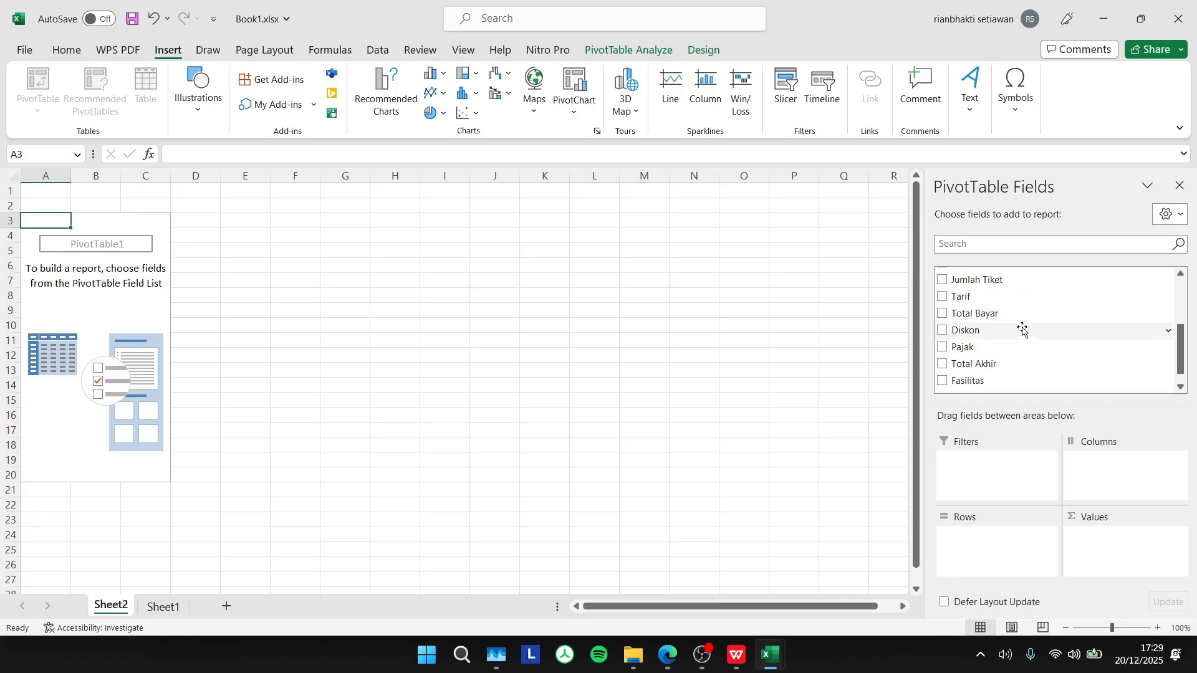
{"action": "scroll", "coordinate": [977, 335], "scroll_direction": "down", "scroll_amount": 2}
{"action": "scroll", "coordinate": [978, 335], "scroll_direction": "up", "scroll_amount": 3}
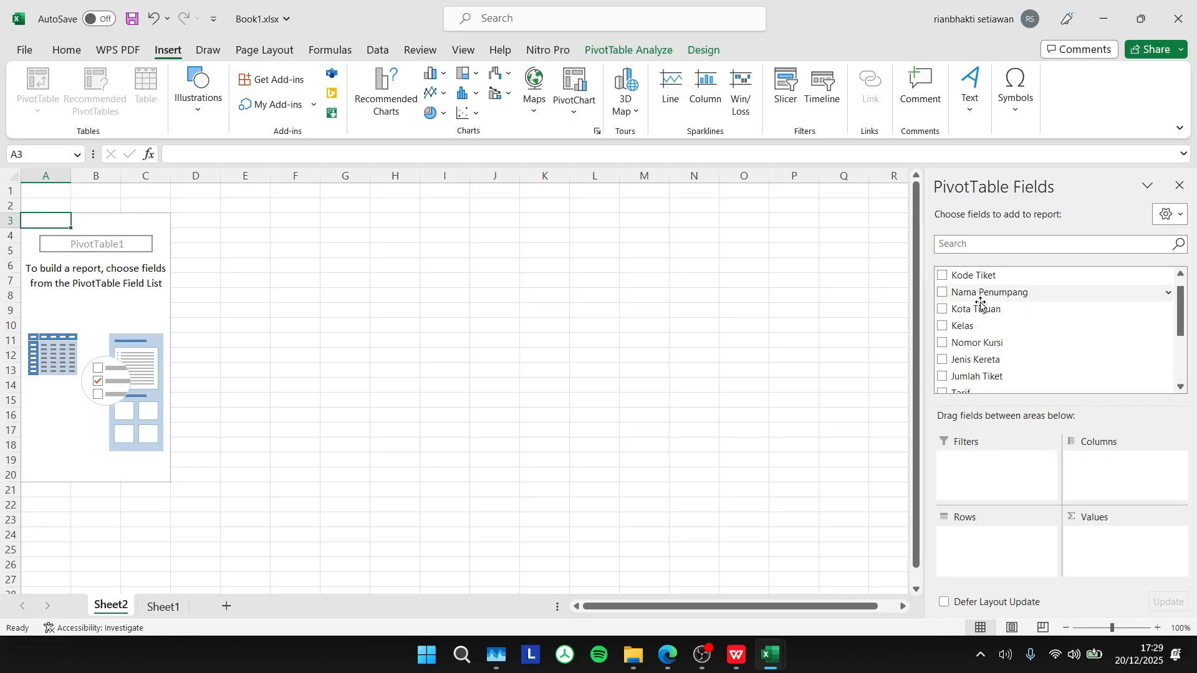
{"action": "left_click_drag", "start_coordinate": [976, 360], "coordinate": [998, 560]}
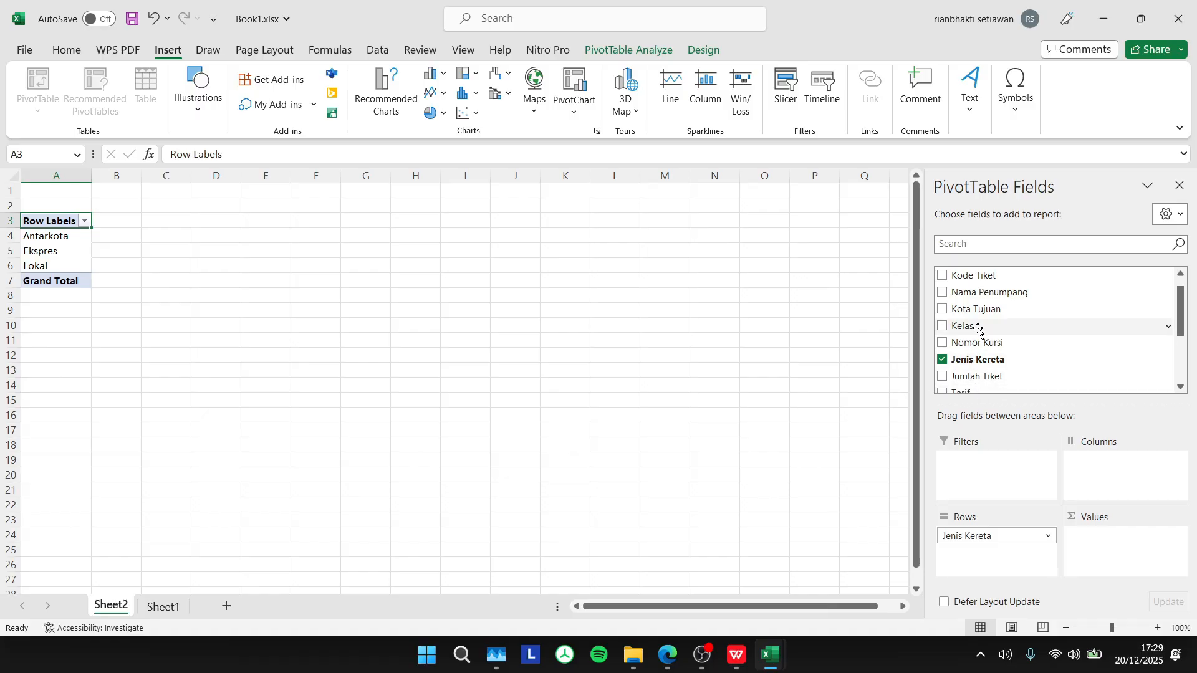
{"action": "left_click_drag", "start_coordinate": [979, 330], "coordinate": [1142, 492]}
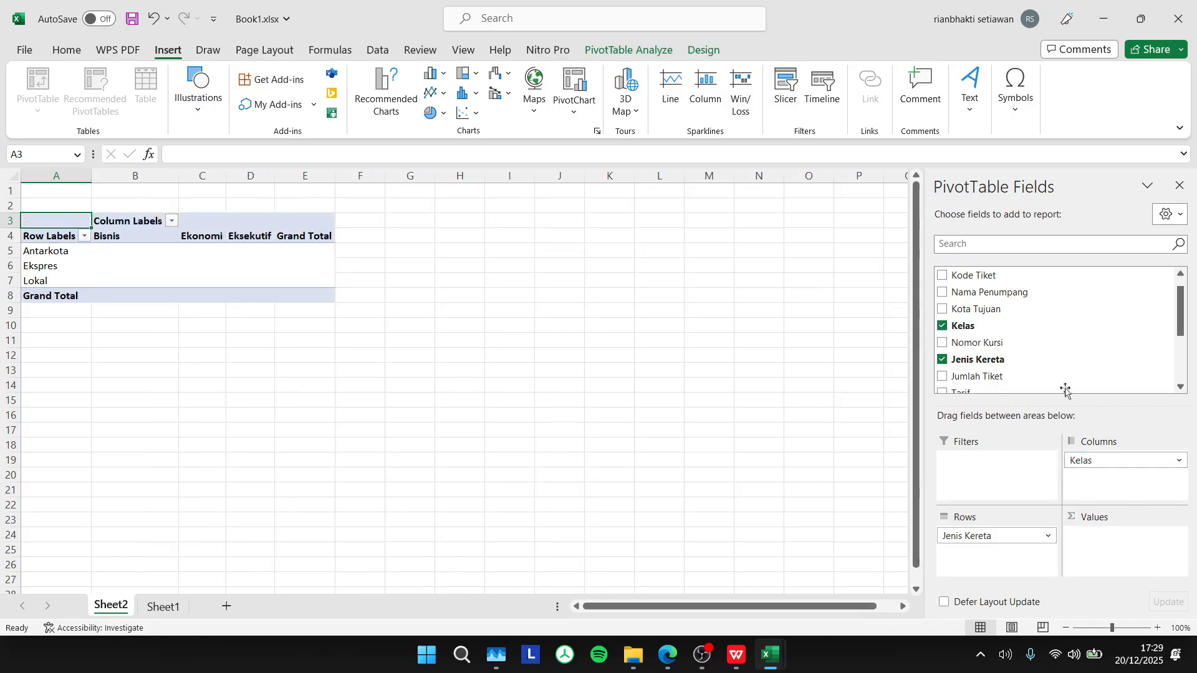
Step: Add Total Akhir to the PivotTable's values as a sum
{"action": "scroll", "coordinate": [998, 368], "scroll_direction": "down", "scroll_amount": 1}
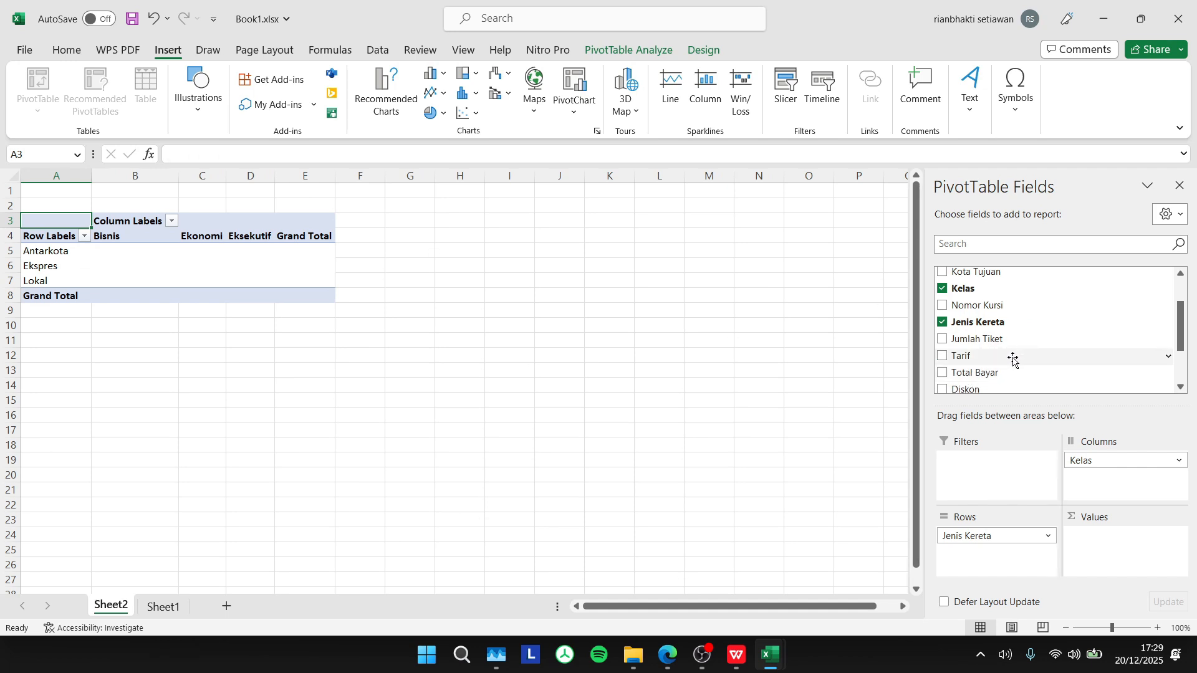
{"action": "scroll", "coordinate": [989, 356], "scroll_direction": "down", "scroll_amount": 1}
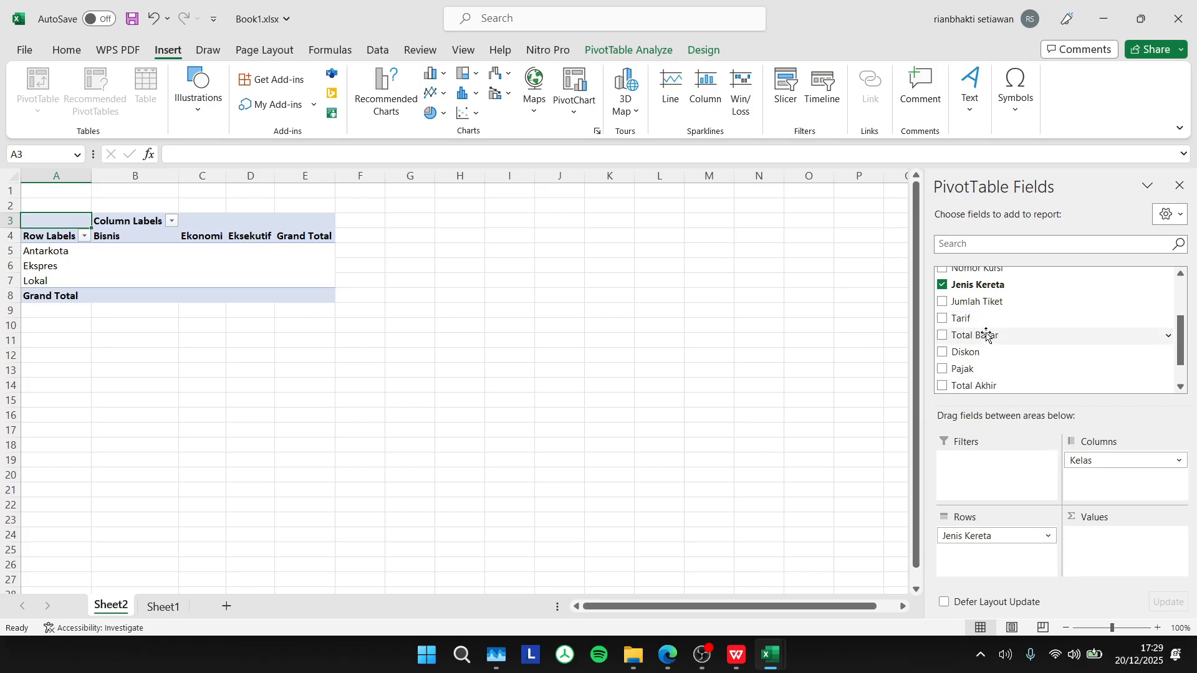
{"action": "scroll", "coordinate": [987, 334], "scroll_direction": "down", "scroll_amount": 1}
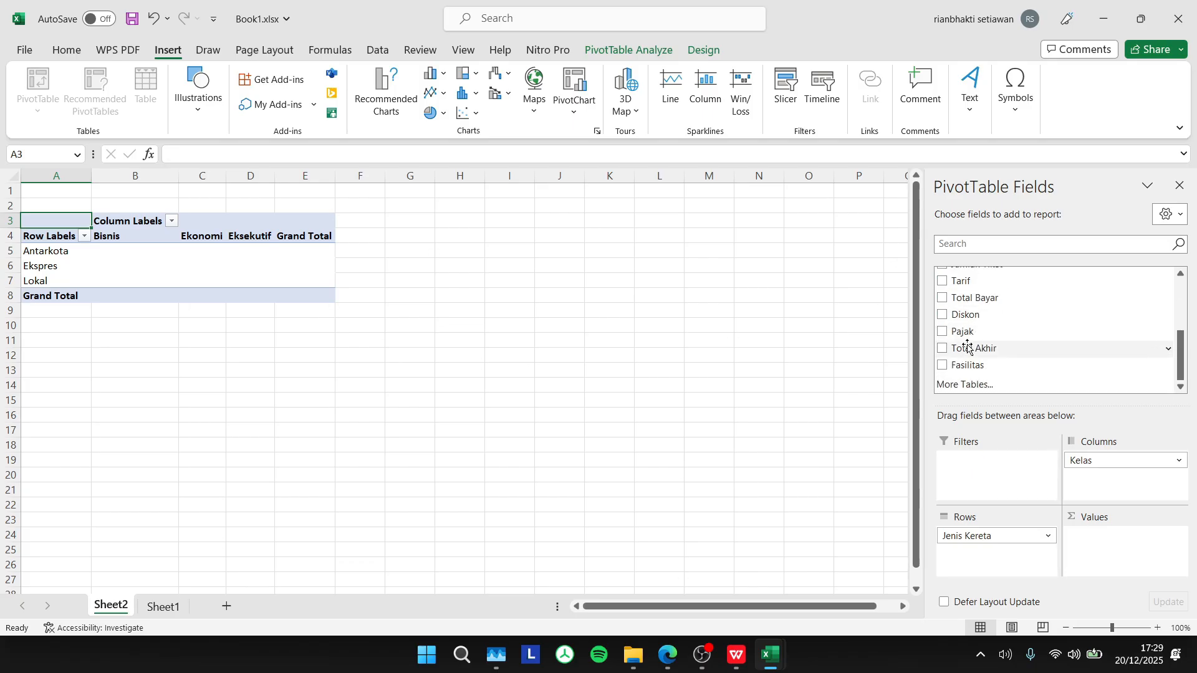
{"action": "left_click_drag", "start_coordinate": [974, 348], "coordinate": [1117, 561]}
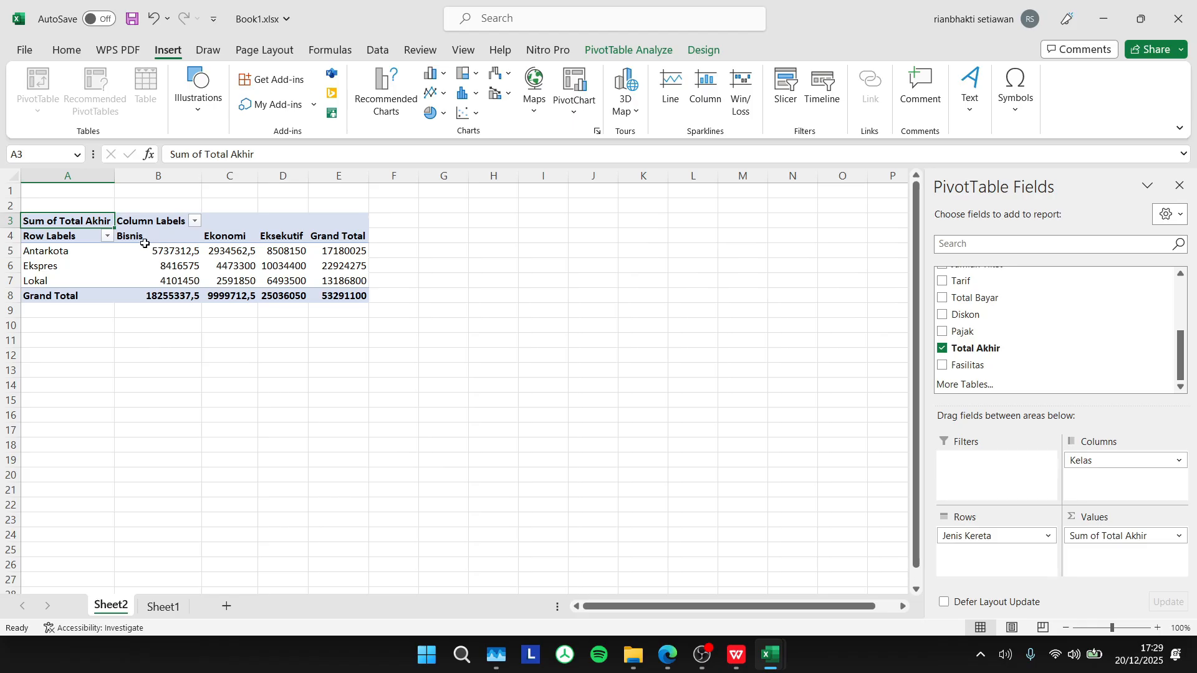
Step: Examine the Total Akhir sums for each Jenis Kereta and Kelas in the PivotTable
{"action": "scroll", "coordinate": [152, 253], "scroll_direction": "down", "scroll_amount": 1}
{"action": "scroll", "coordinate": [169, 243], "scroll_direction": "up", "scroll_amount": 1}
{"action": "left_click", "coordinate": [316, 319]}
{"action": "left_click", "coordinate": [174, 340]}
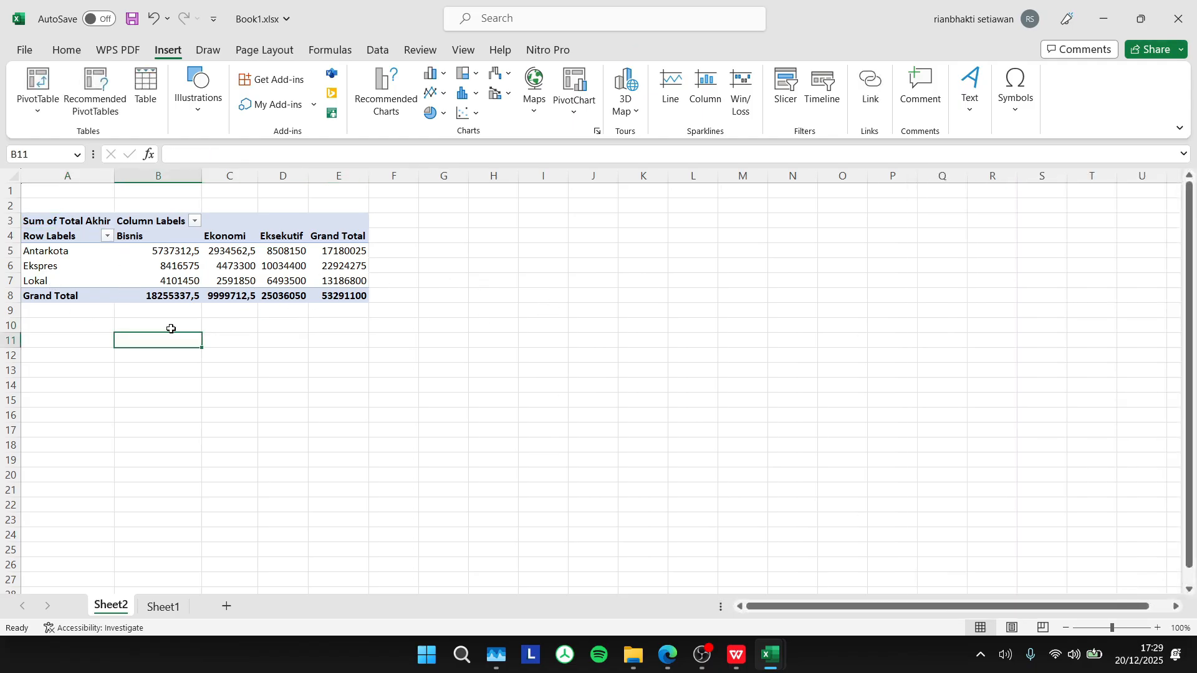
{"action": "left_click", "coordinate": [75, 325]}
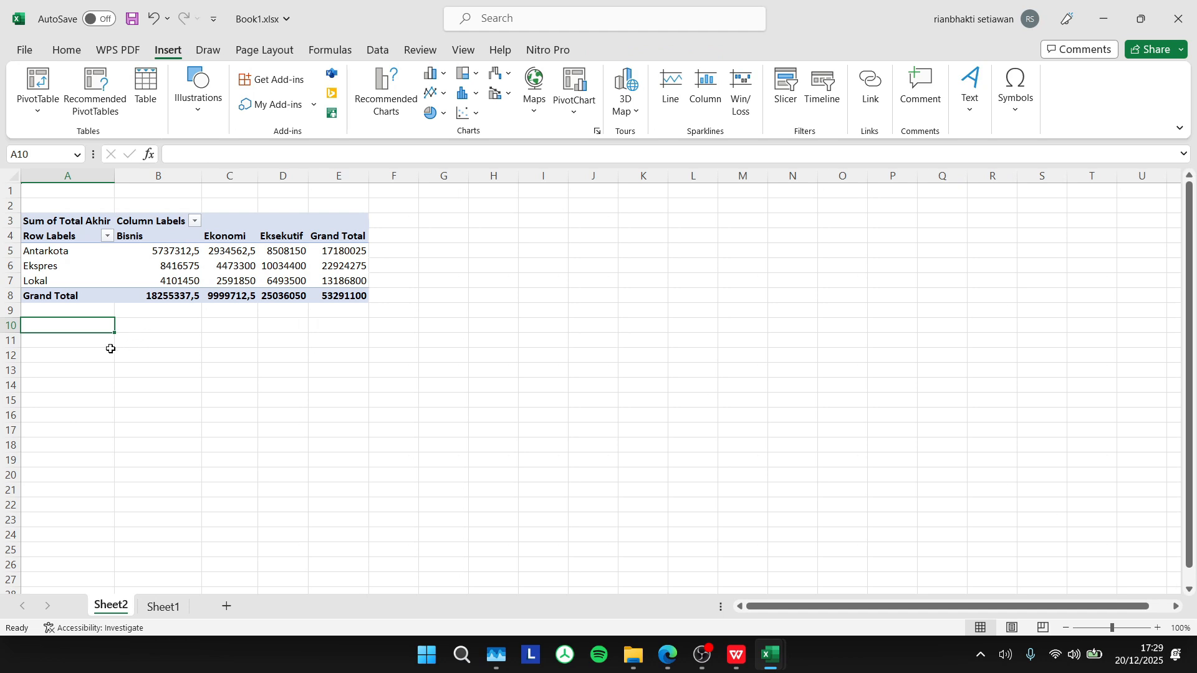
{"action": "mouse_move", "coordinate": [129, 284]}
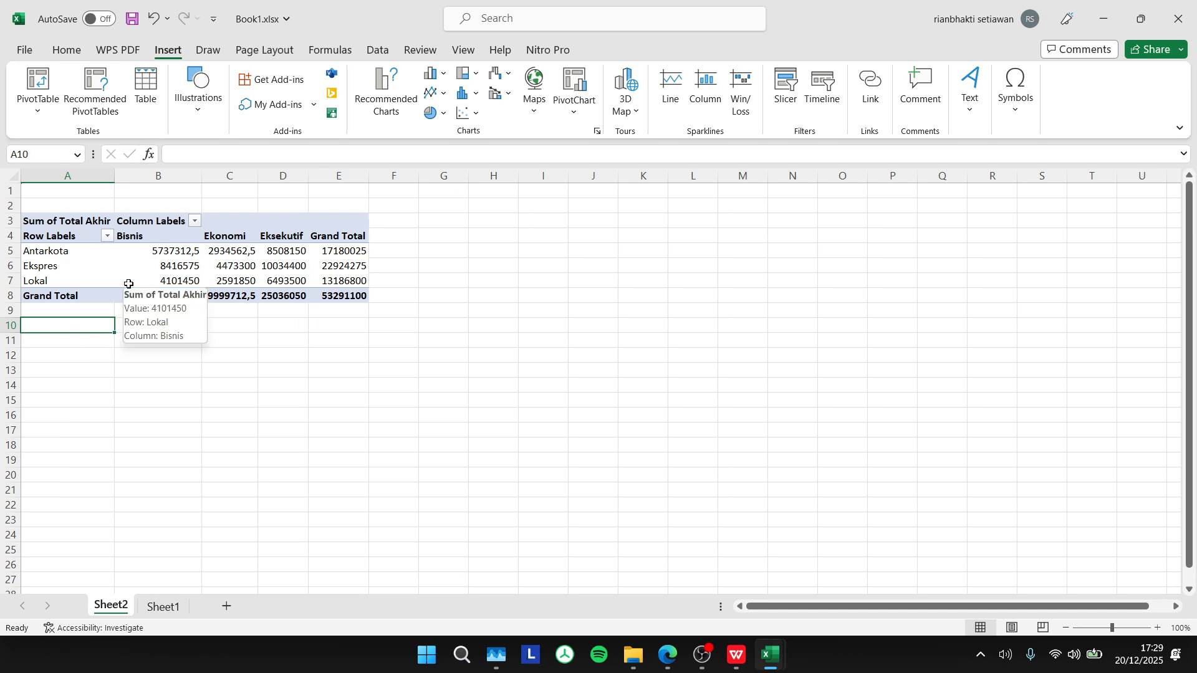
{"action": "mouse_move", "coordinate": [178, 267]}
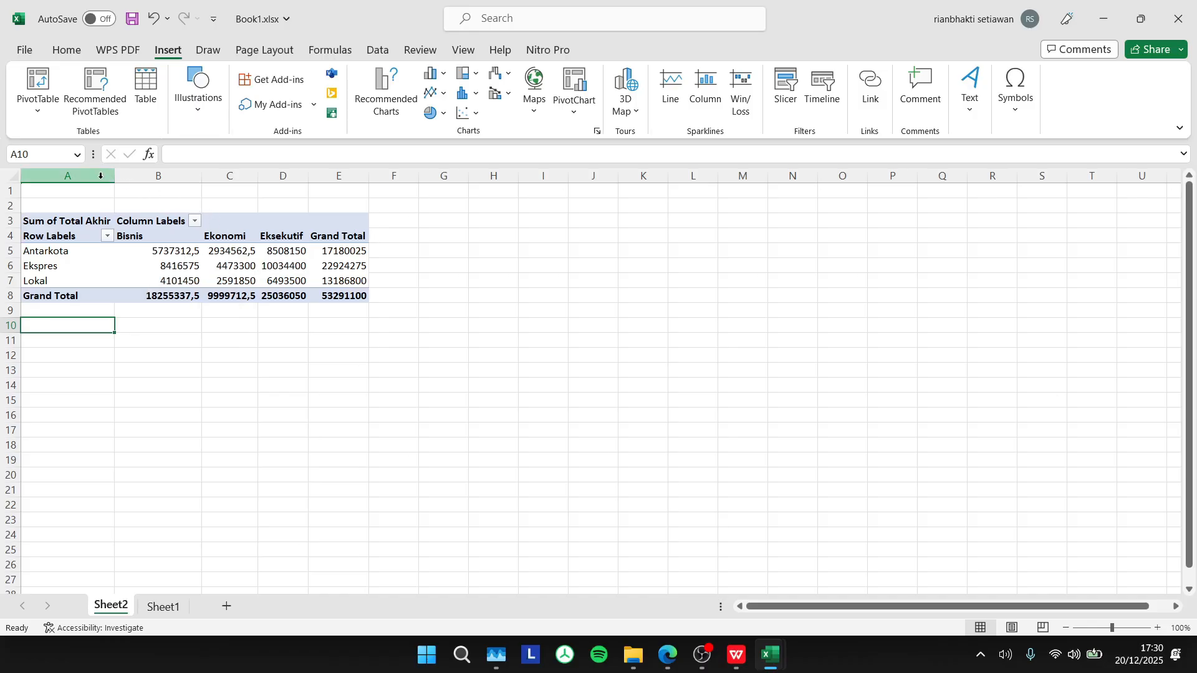
Step: Close the field list and insert a clustered column PivotChart from the Total Akhir PivotTable
{"action": "left_click_drag", "start_coordinate": [55, 219], "coordinate": [368, 297]}
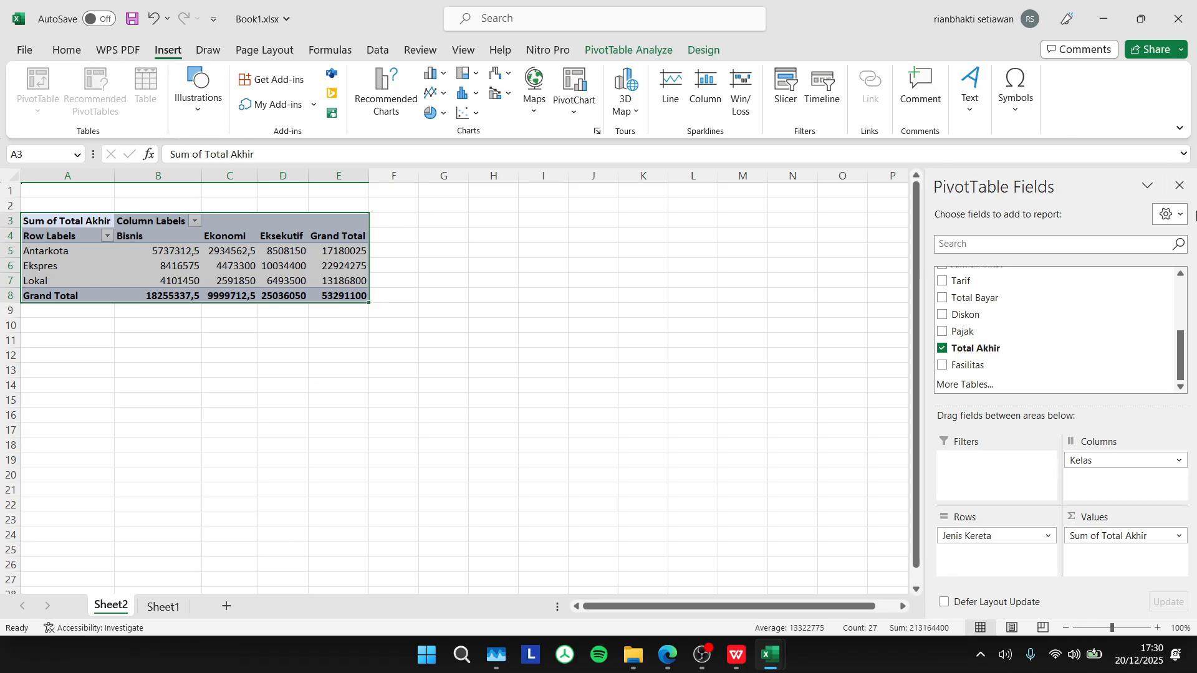
{"action": "left_click", "coordinate": [1185, 183]}
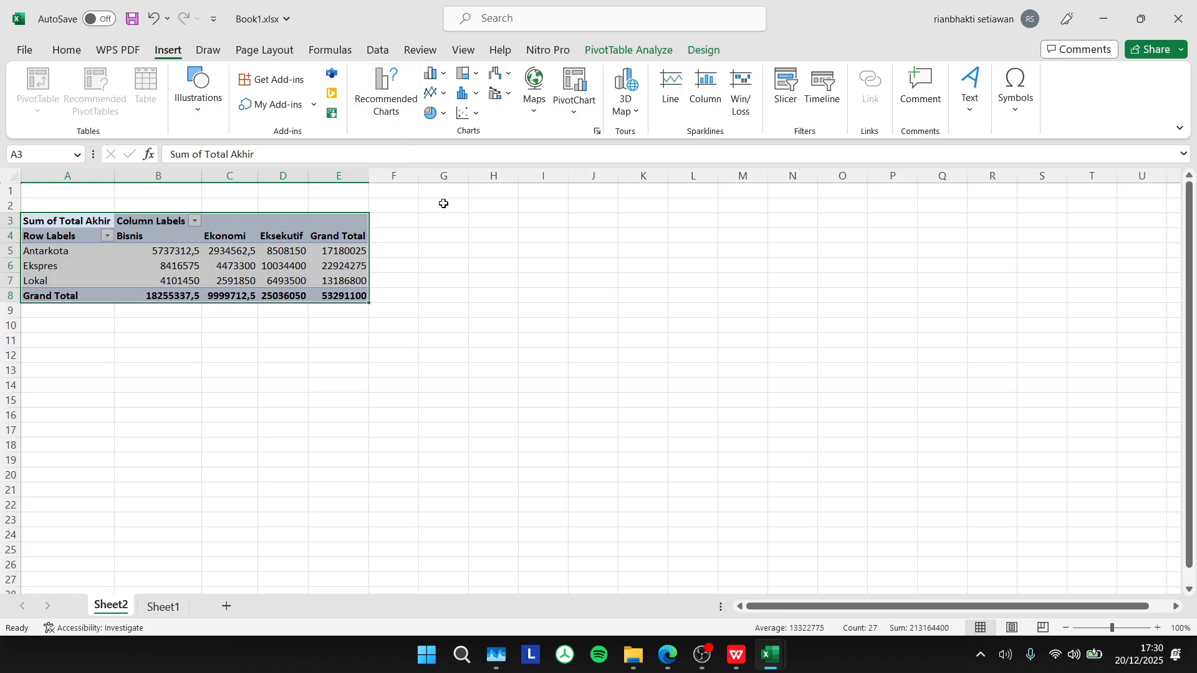
{"action": "left_click", "coordinate": [574, 87]}
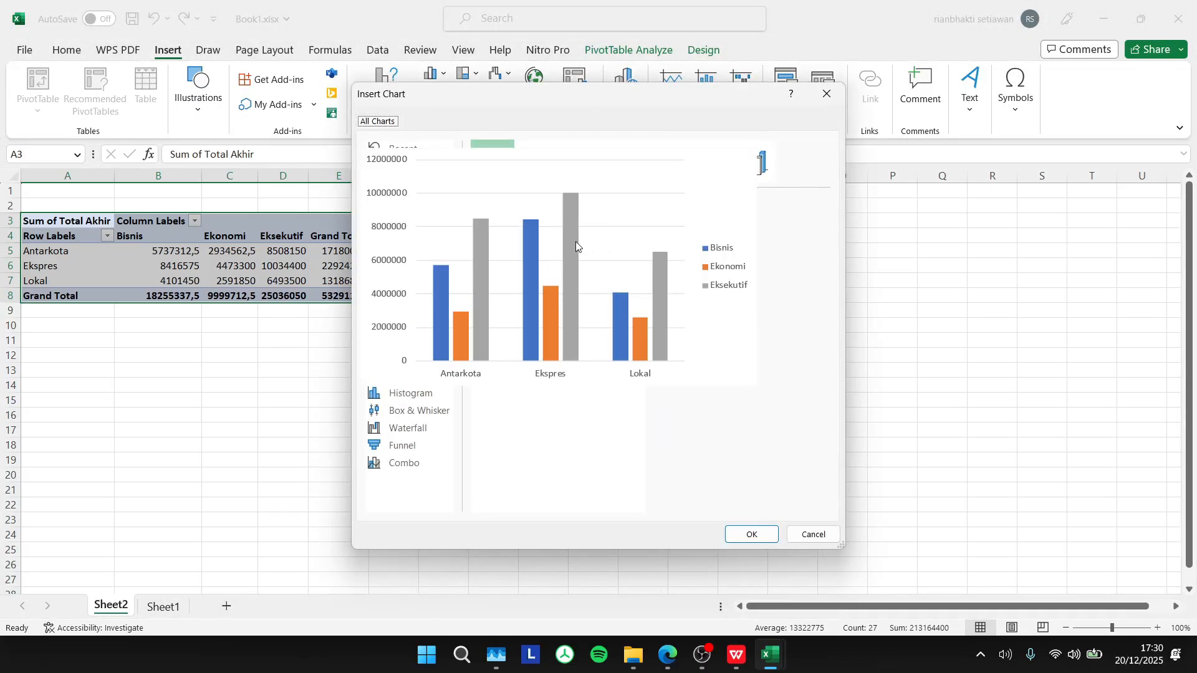
{"action": "left_click", "coordinate": [751, 535]}
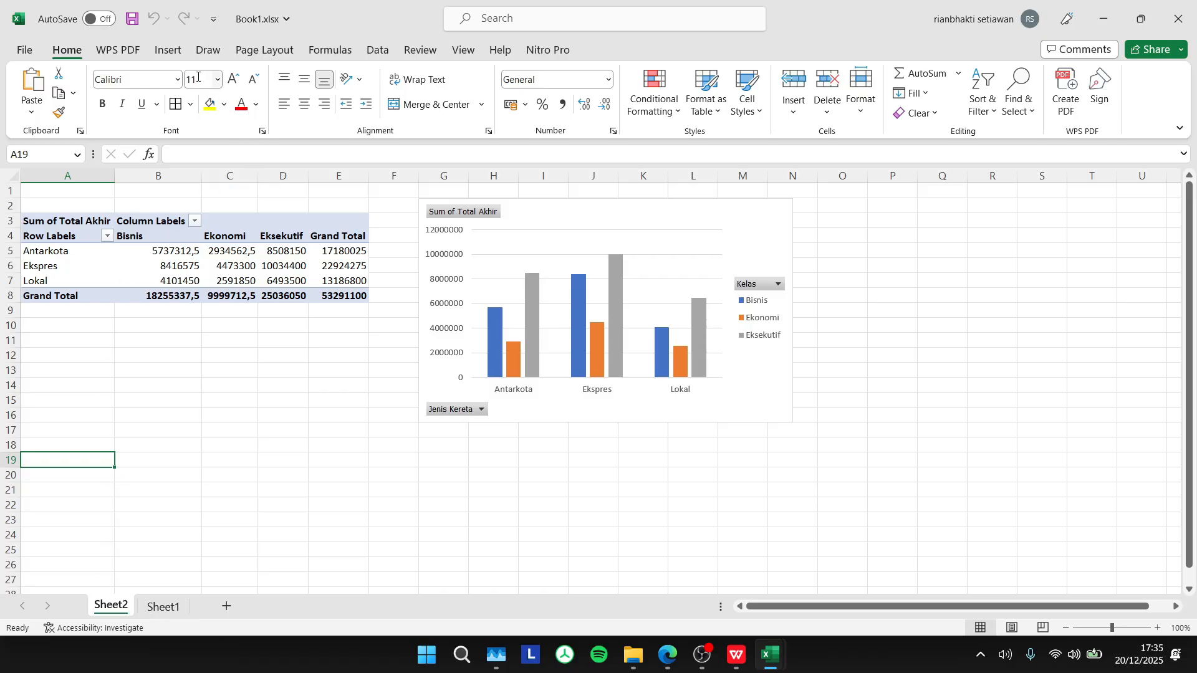
Step: Create a second PivotTable from Sheet1!$A$5:$N$155, placed on the existing worksheet at Sheet2!$A$19
{"action": "left_click", "coordinate": [177, 51]}
{"action": "left_click", "coordinate": [20, 81]}
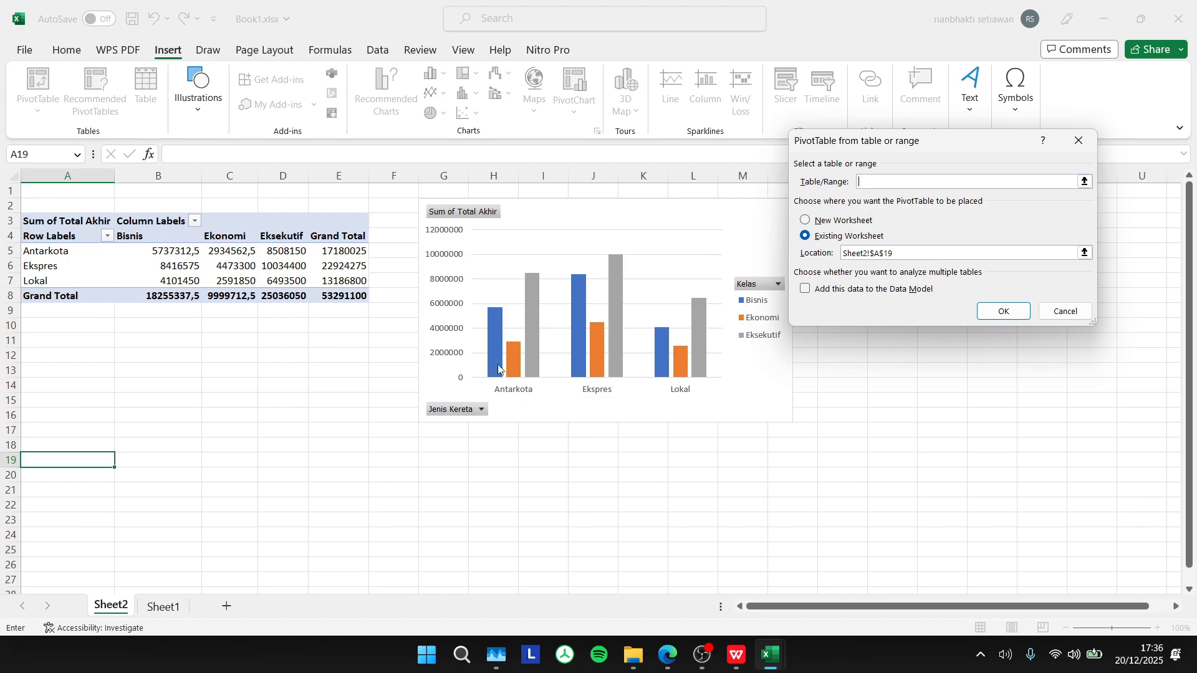
{"action": "left_click", "coordinate": [163, 606]}
{"action": "scroll", "coordinate": [125, 281], "scroll_direction": "up", "scroll_amount": 20}
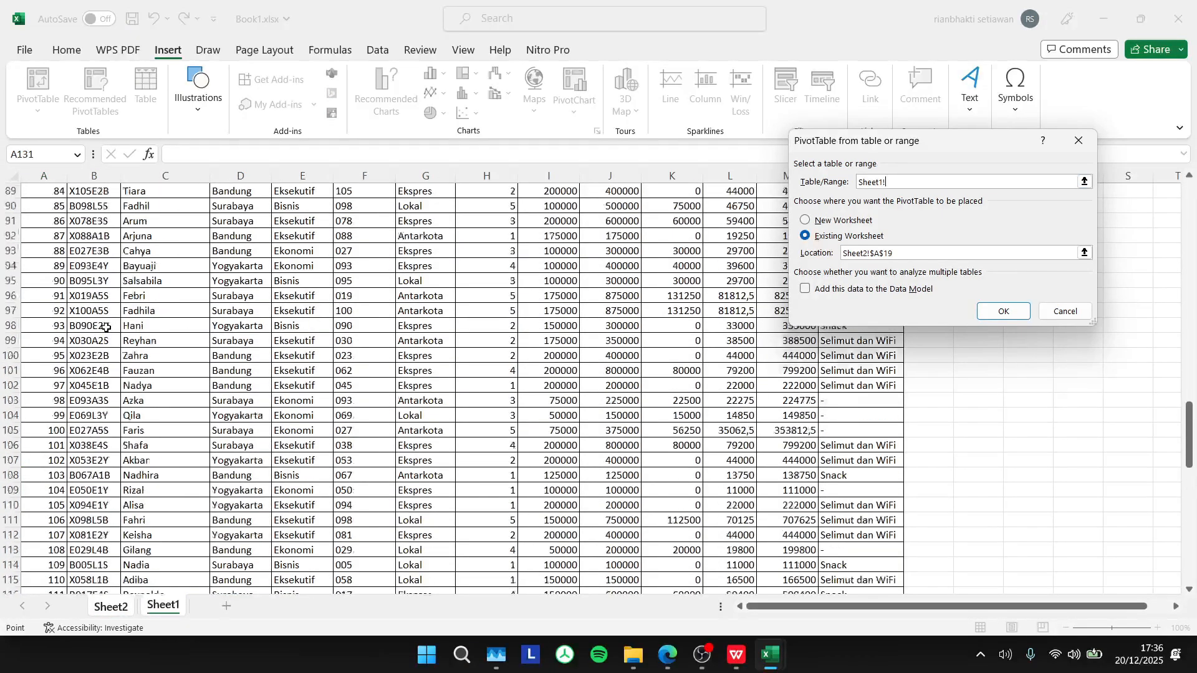
{"action": "scroll", "coordinate": [111, 327], "scroll_direction": "up", "scroll_amount": 4}
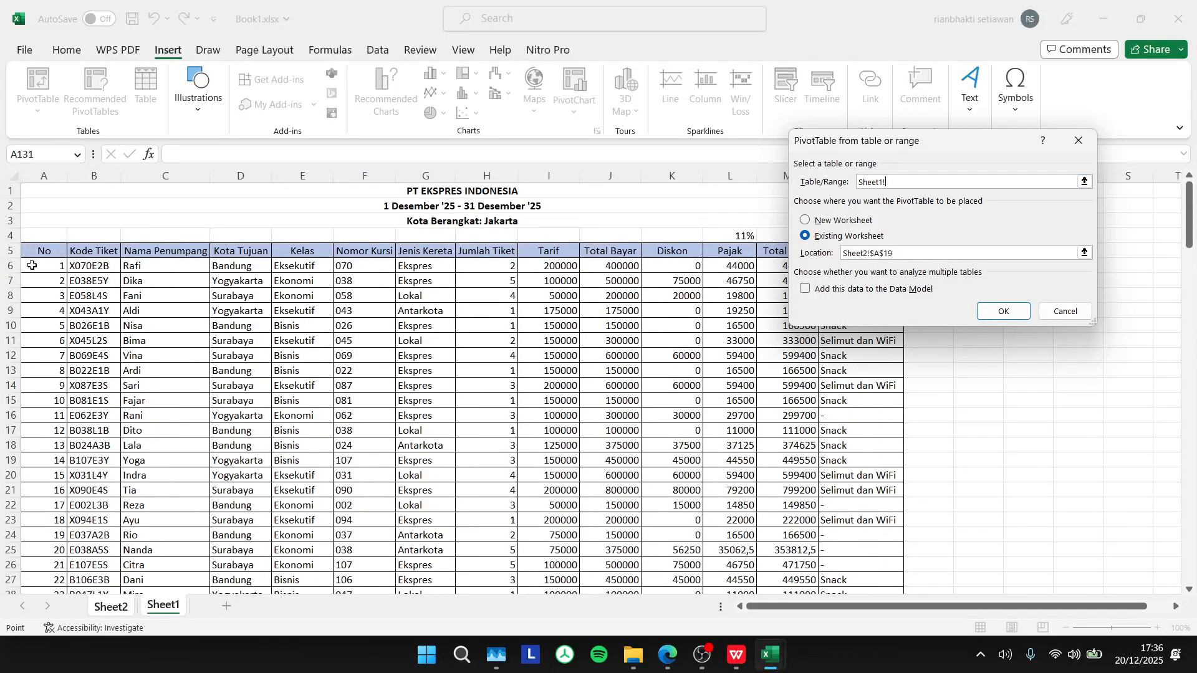
{"action": "left_click_drag", "start_coordinate": [38, 251], "coordinate": [865, 547]}
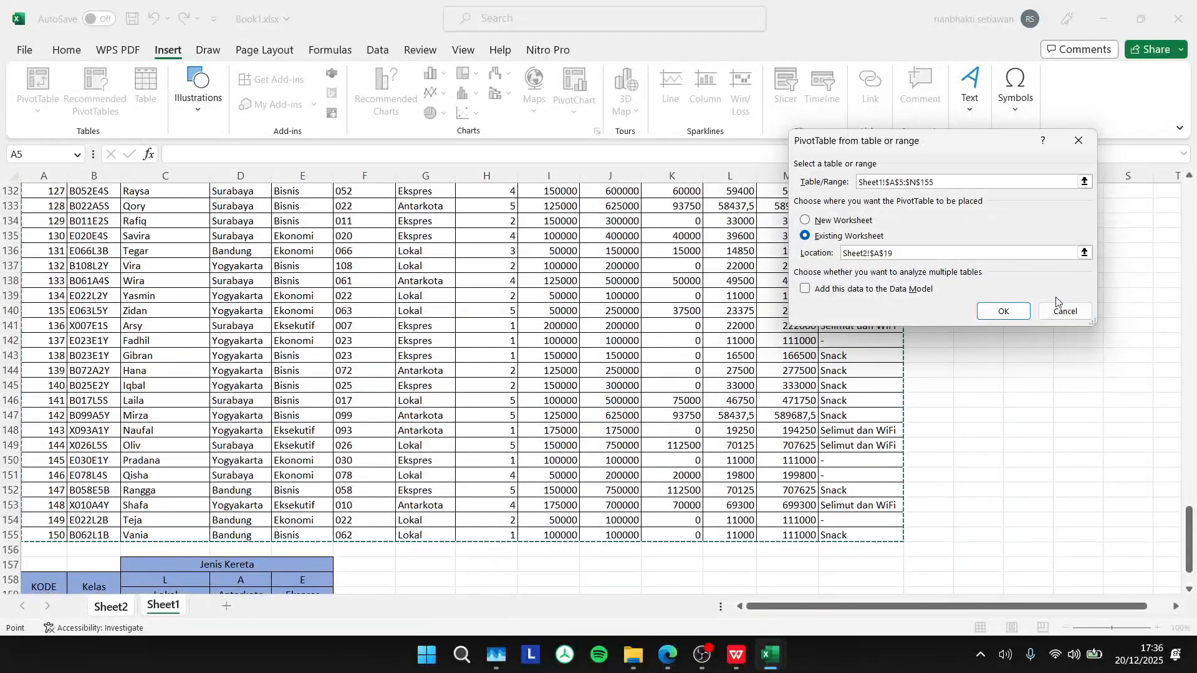
{"action": "left_click", "coordinate": [994, 310]}
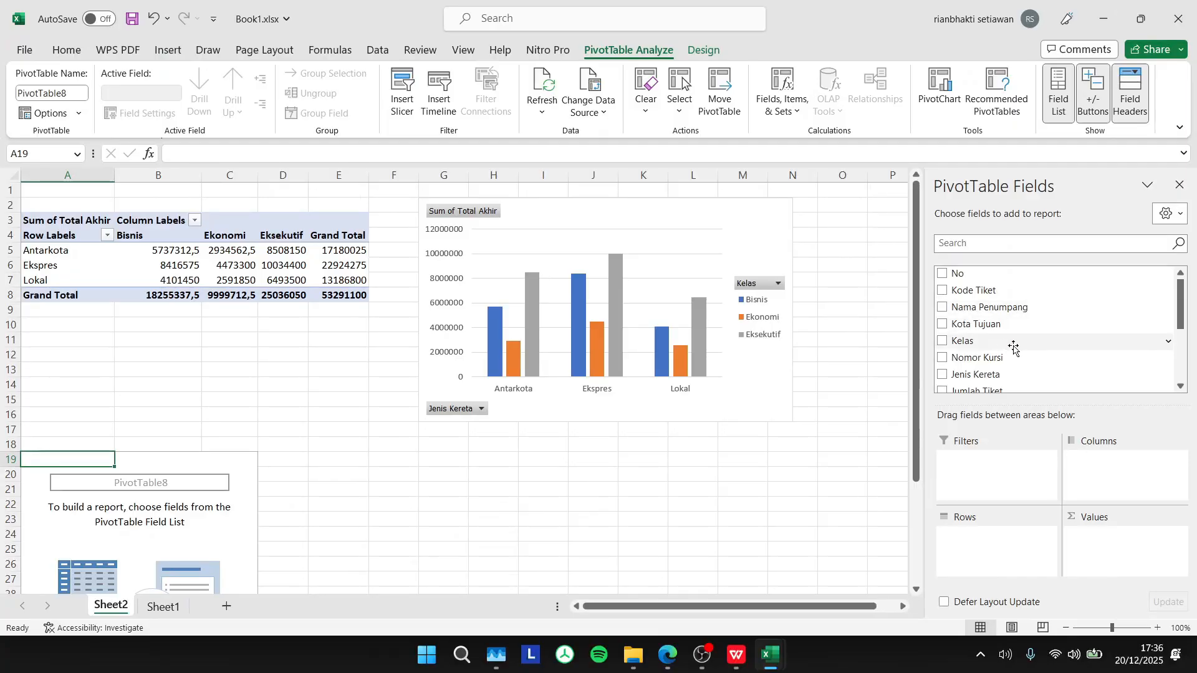
Step: Set Jenis Kereta as the row field of the second PivotTable
{"action": "scroll", "coordinate": [1010, 327], "scroll_direction": "down", "scroll_amount": 4}
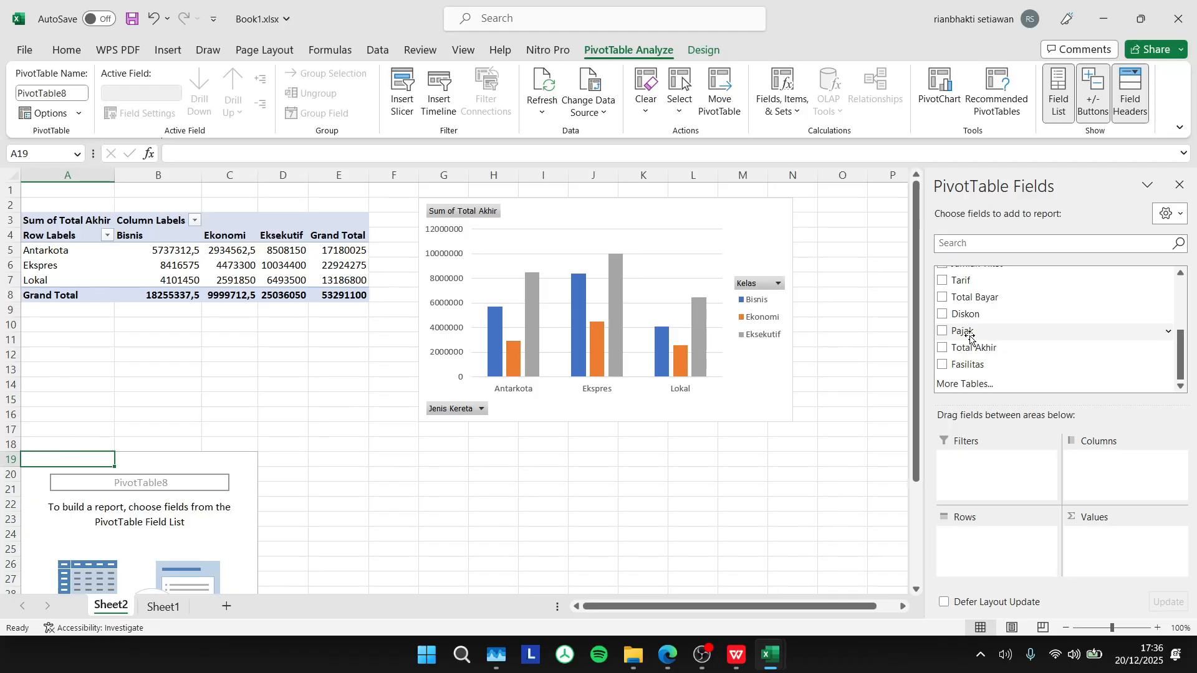
{"action": "scroll", "coordinate": [970, 338], "scroll_direction": "up", "scroll_amount": 5}
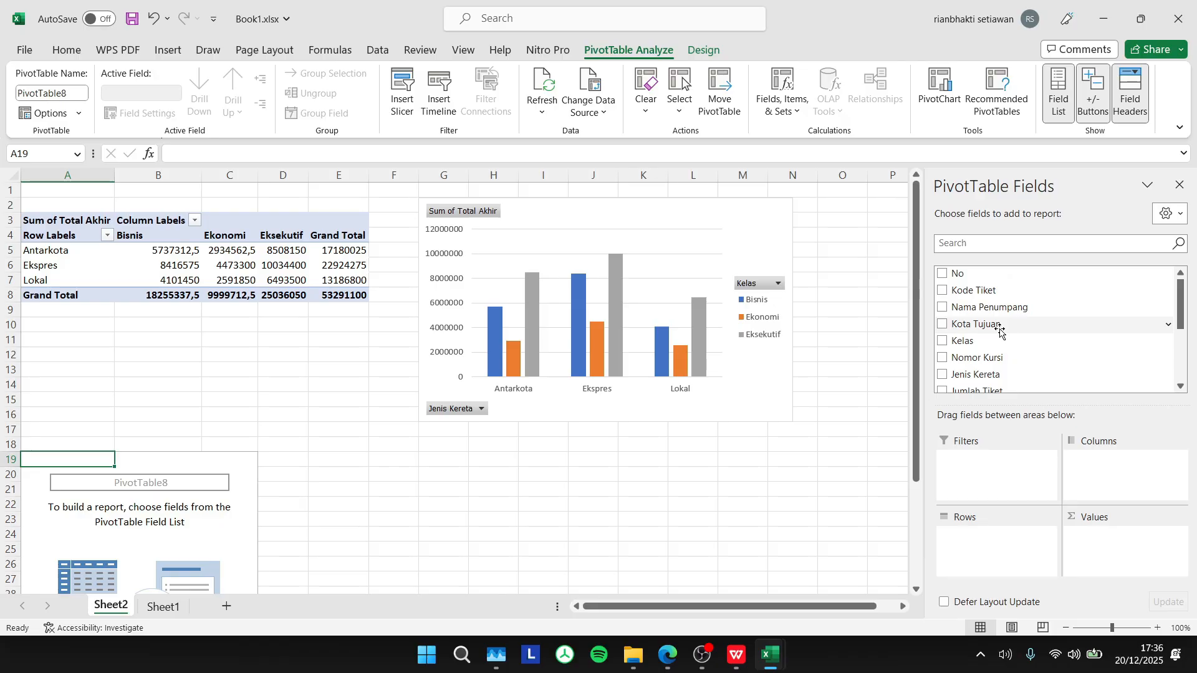
{"action": "scroll", "coordinate": [1000, 331], "scroll_direction": "down", "scroll_amount": 1}
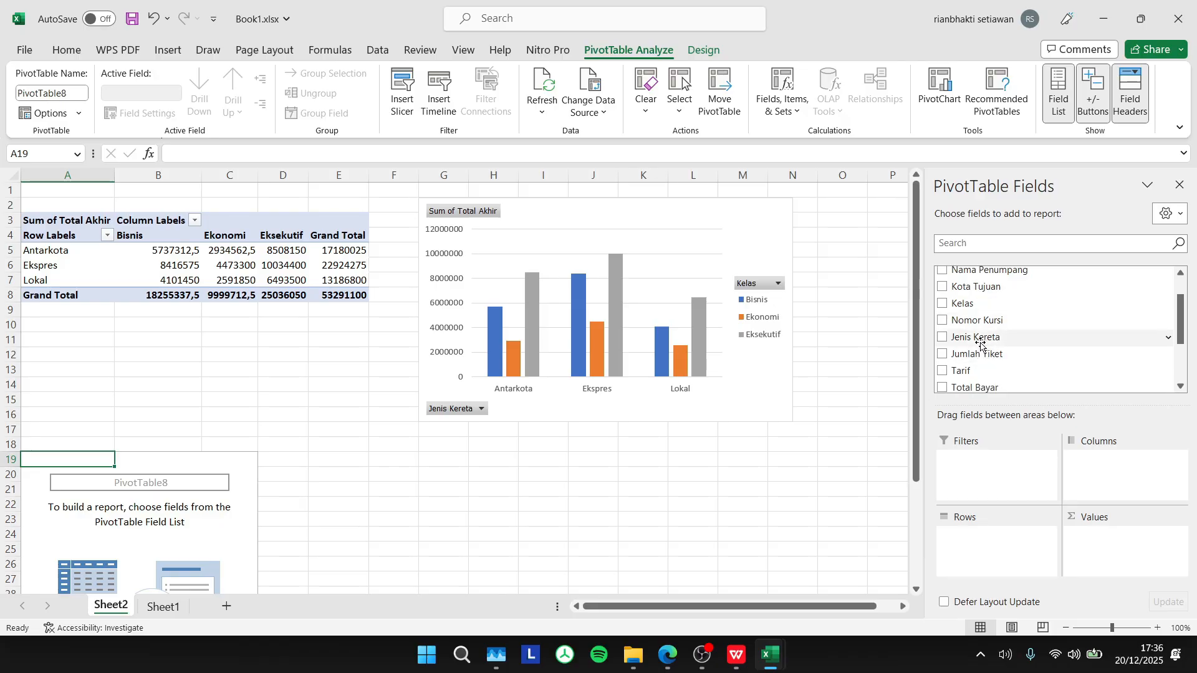
{"action": "left_click_drag", "start_coordinate": [981, 337], "coordinate": [1123, 464]}
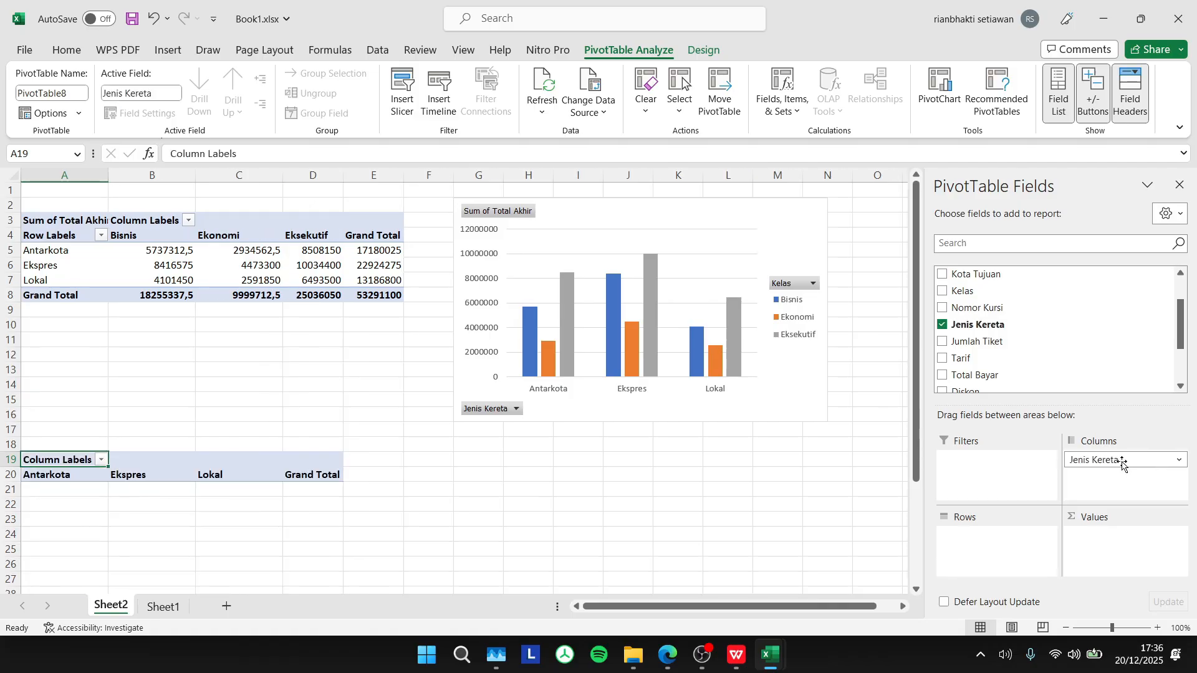
{"action": "left_click_drag", "start_coordinate": [1113, 462], "coordinate": [998, 530]}
{"action": "scroll", "coordinate": [997, 339], "scroll_direction": "up", "scroll_amount": 3}
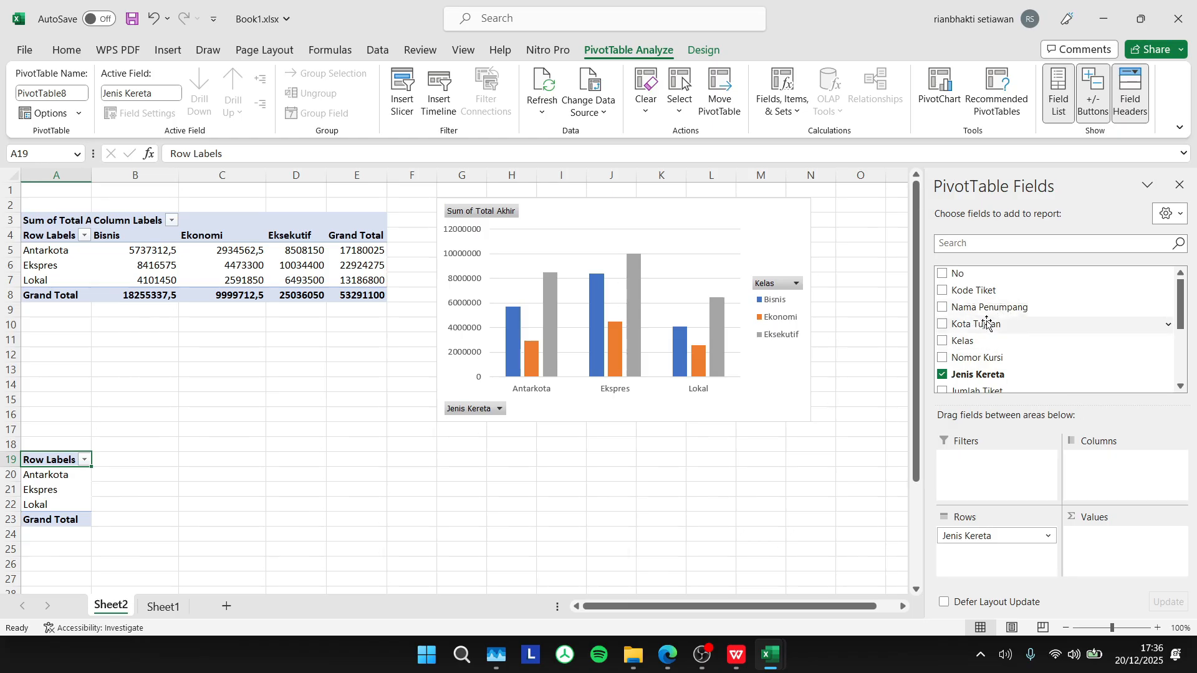
{"action": "scroll", "coordinate": [983, 324], "scroll_direction": "down", "scroll_amount": 3}
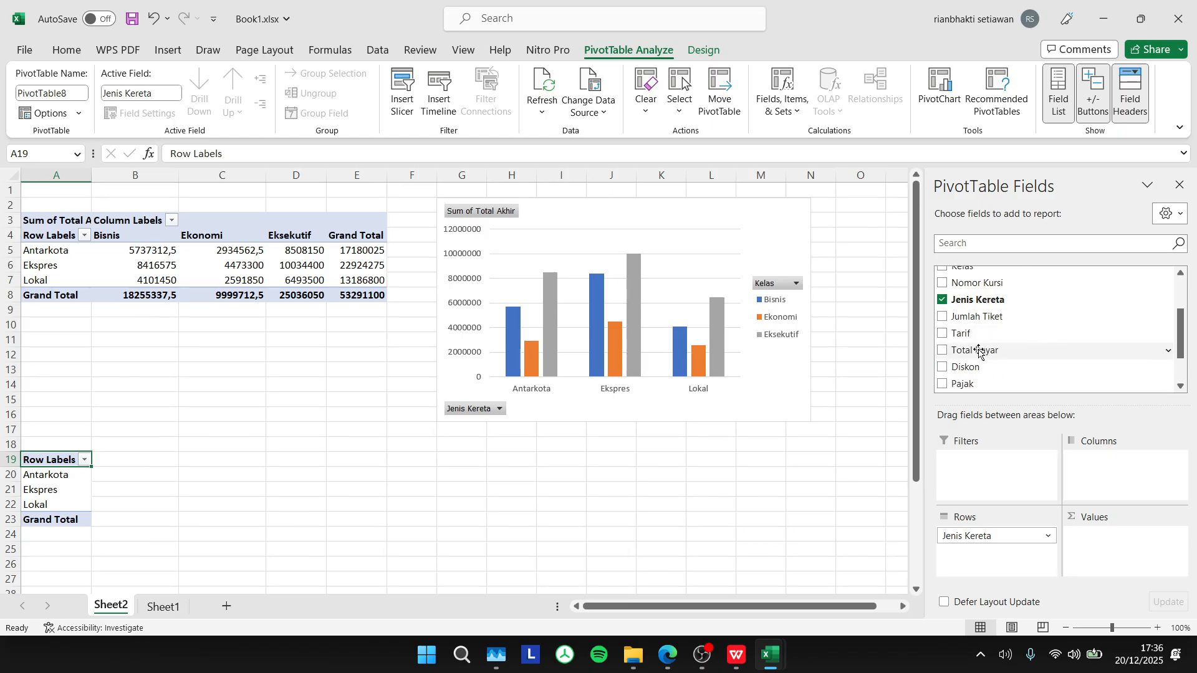
Step: Add Kelas as the column field of the second PivotTable
{"action": "scroll", "coordinate": [977, 340], "scroll_direction": "up", "scroll_amount": 4}
{"action": "scroll", "coordinate": [974, 320], "scroll_direction": "down", "scroll_amount": 6}
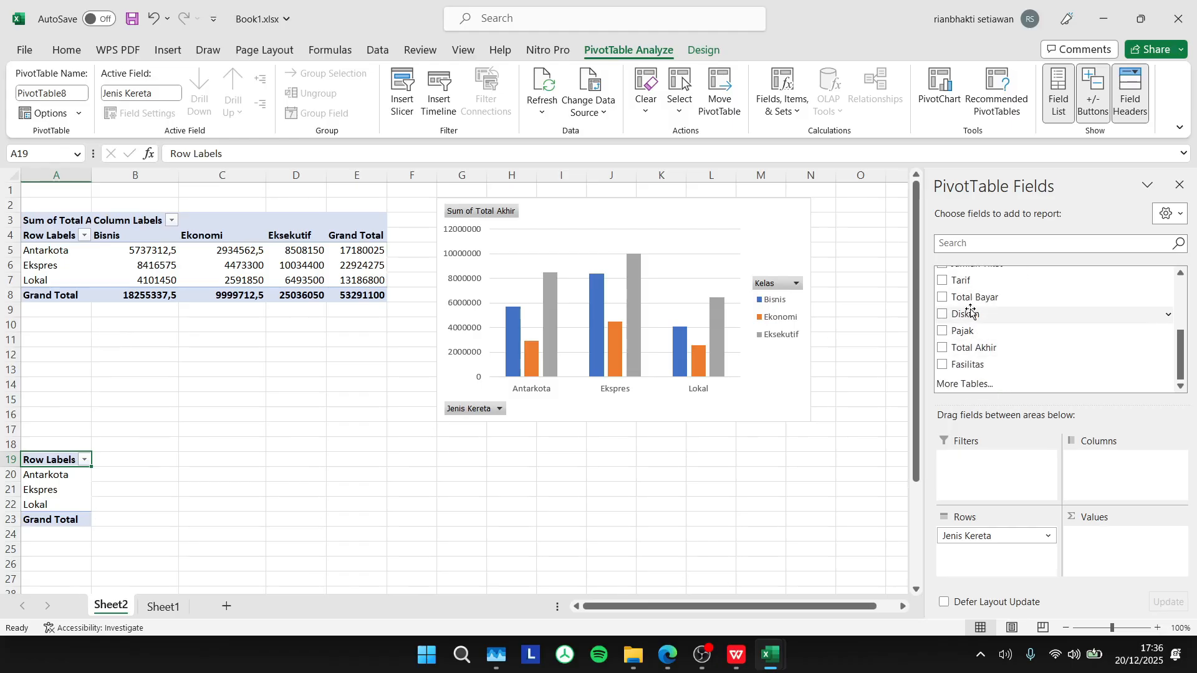
{"action": "scroll", "coordinate": [971, 312], "scroll_direction": "up", "scroll_amount": 4}
{"action": "left_click_drag", "start_coordinate": [963, 338], "coordinate": [1144, 465]}
Step: Add Jumlah Tiket as the summed value of the second PivotTable and close the field list
{"action": "scroll", "coordinate": [1060, 337], "scroll_direction": "down", "scroll_amount": 6}
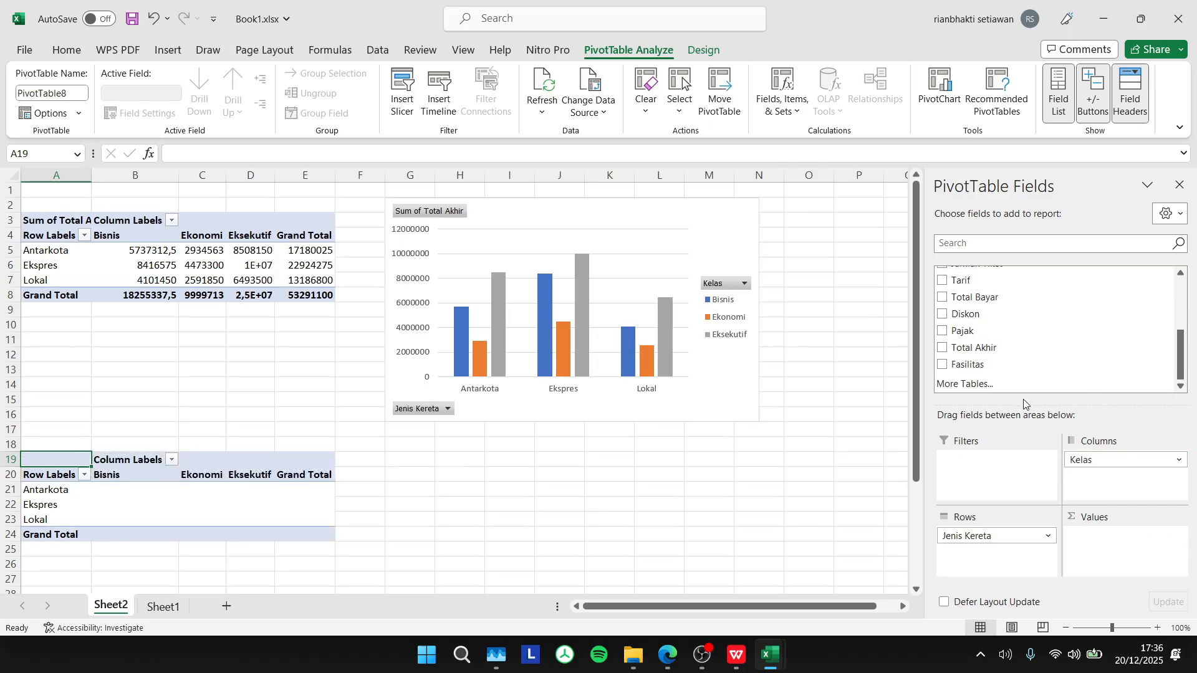
{"action": "scroll", "coordinate": [974, 321], "scroll_direction": "up", "scroll_amount": 1}
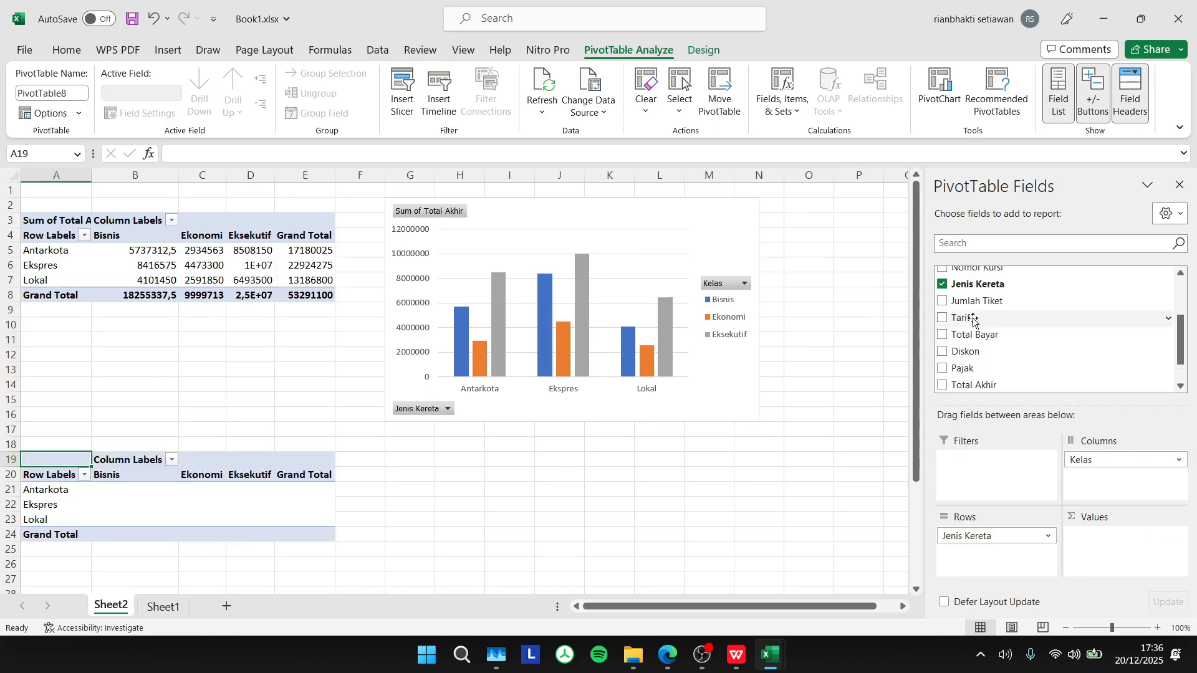
{"action": "left_click_drag", "start_coordinate": [981, 302], "coordinate": [1119, 530]}
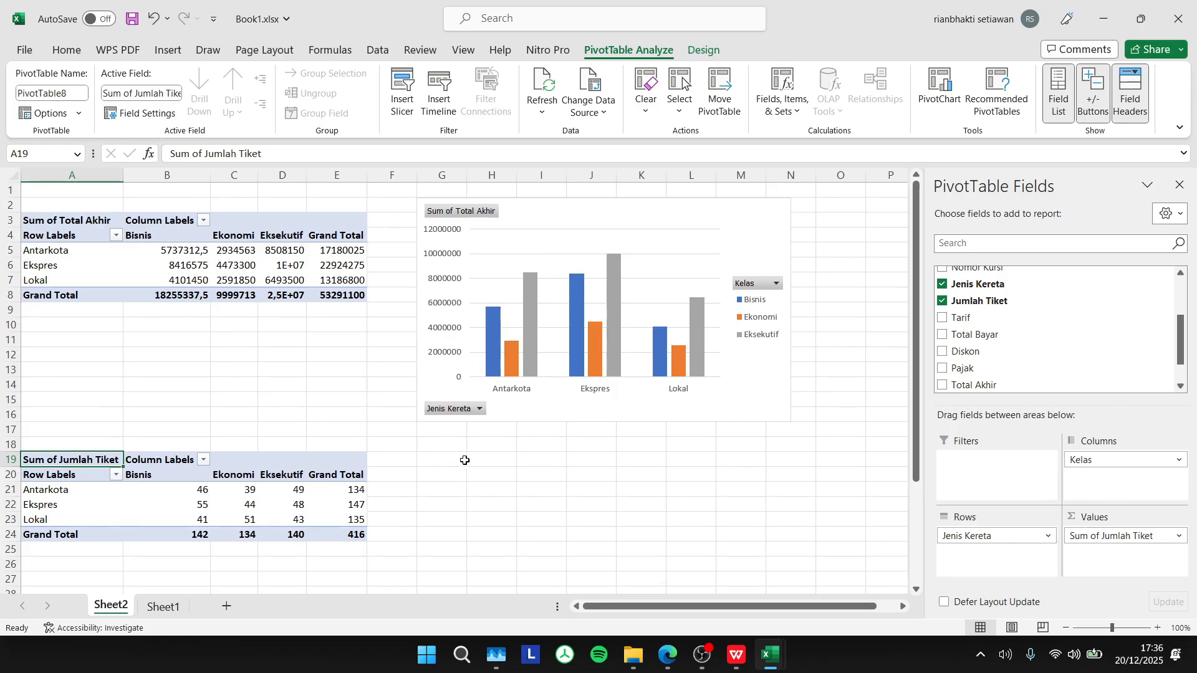
{"action": "left_click", "coordinate": [1180, 185]}
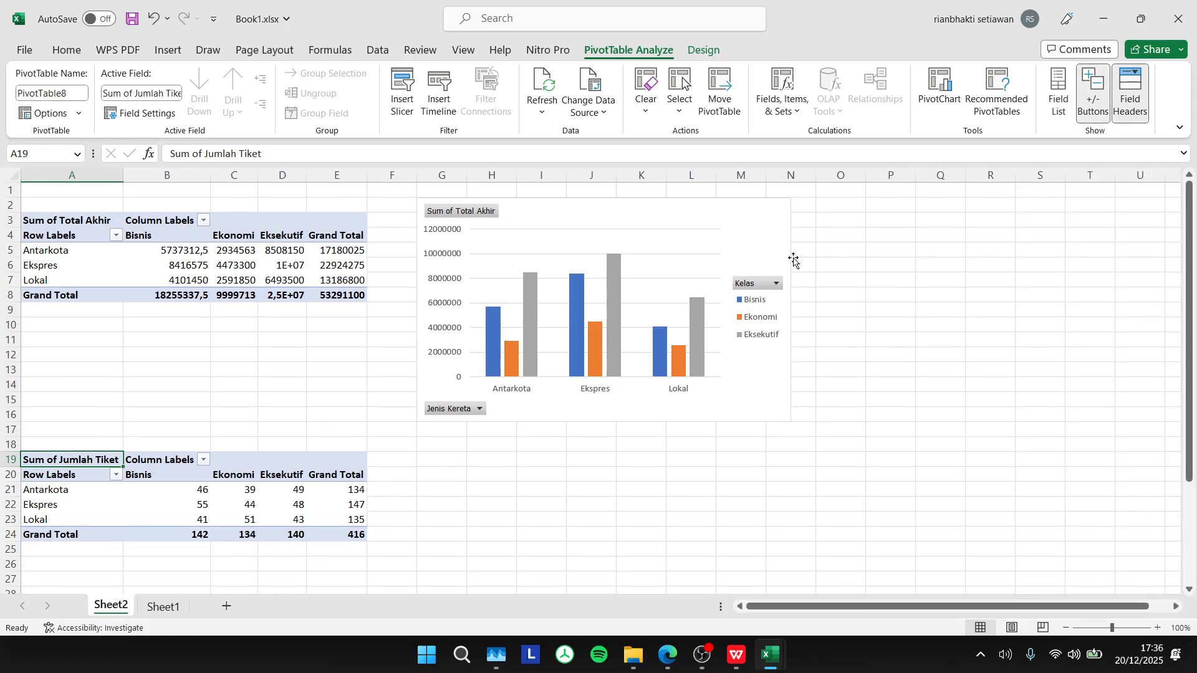
Step: Insert a clustered column PivotChart from the Jumlah Tiket PivotTable and place it beside that table, below the Total Akhir chart
{"action": "scroll", "coordinate": [308, 273], "scroll_direction": "down", "scroll_amount": 1}
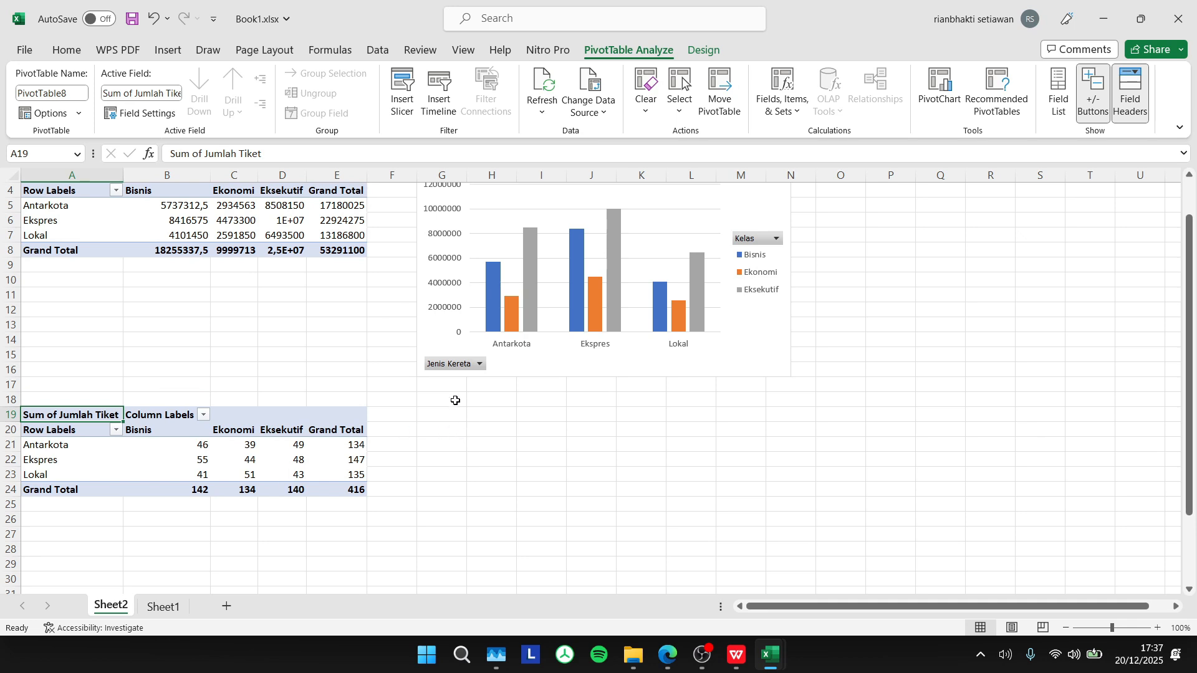
{"action": "left_click", "coordinate": [169, 50]}
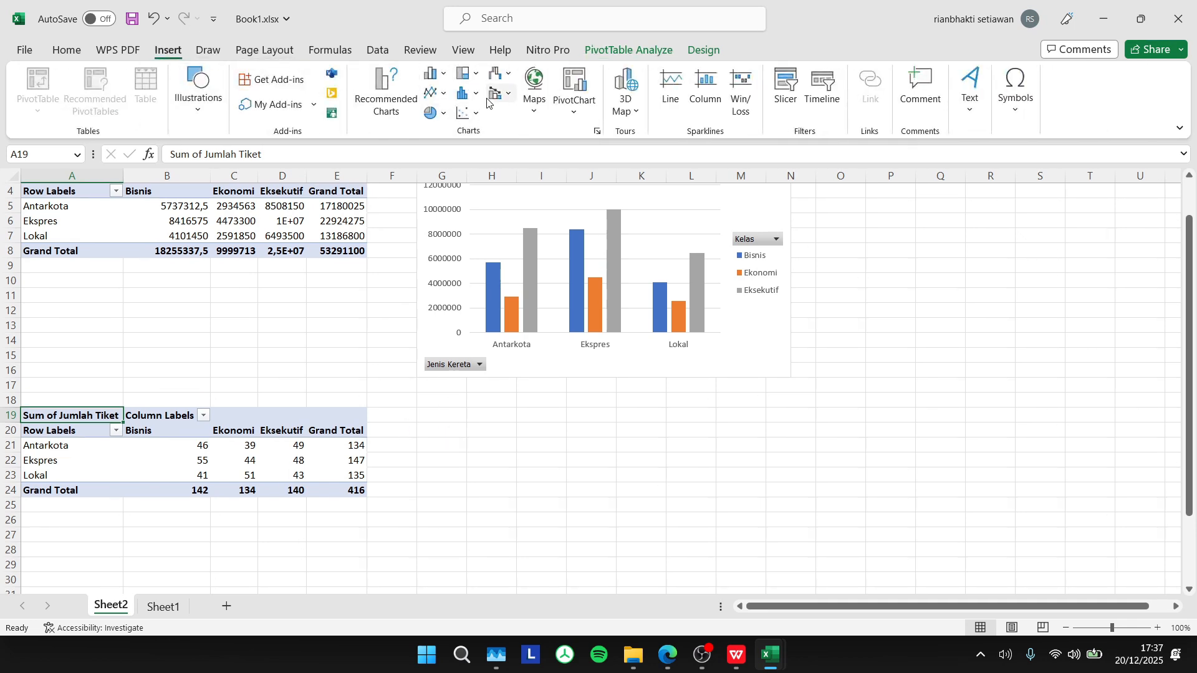
{"action": "left_click", "coordinate": [565, 85]}
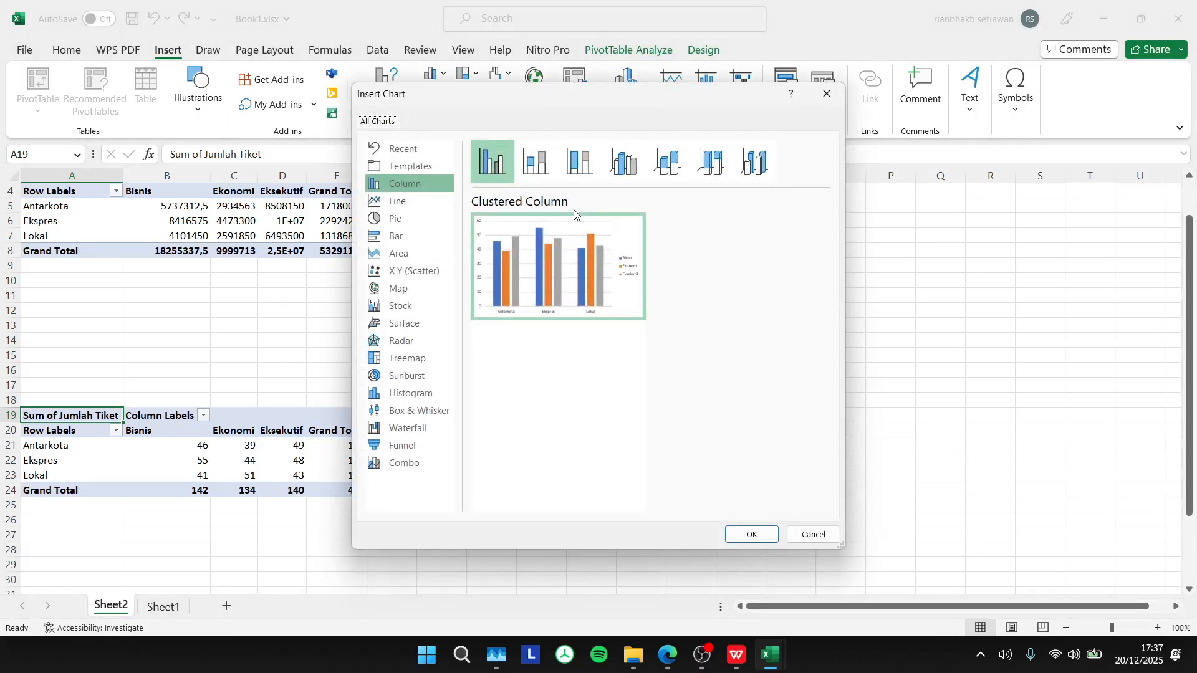
{"action": "left_click", "coordinate": [753, 533]}
{"action": "mouse_move", "coordinate": [624, 343]}
{"action": "left_mouse_down"}
{"action": "mouse_move", "coordinate": [671, 459]}
{"action": "mouse_move", "coordinate": [630, 401]}
{"action": "mouse_move", "coordinate": [619, 330]}
{"action": "left_mouse_up"}
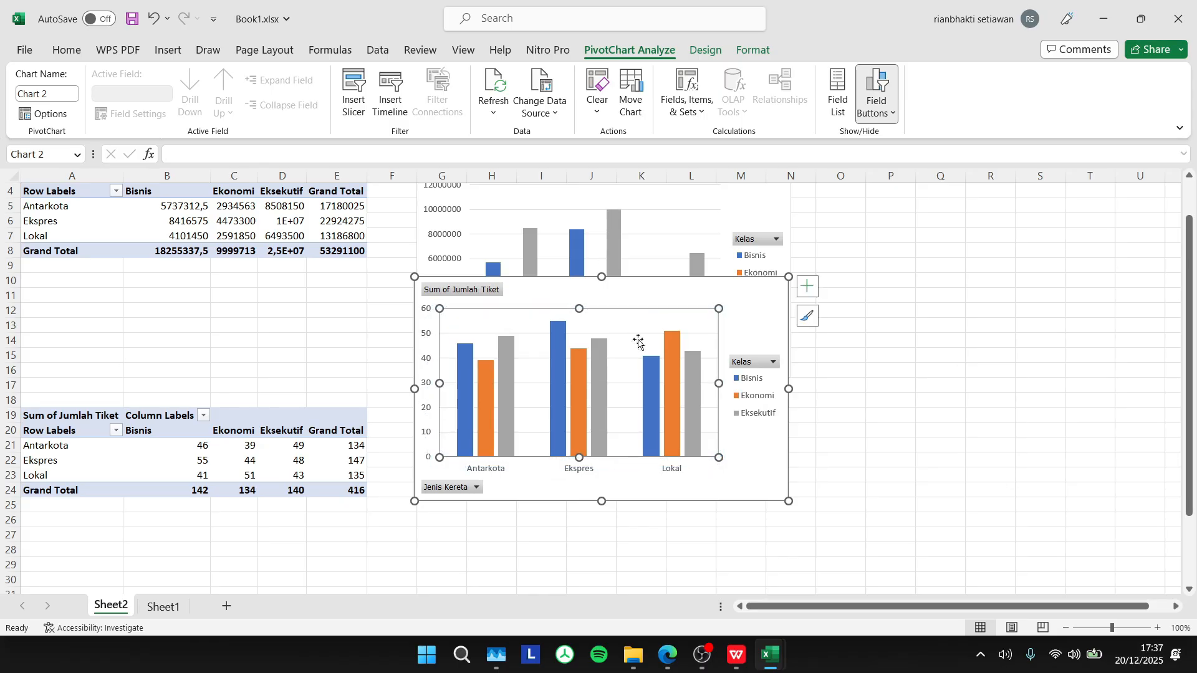
{"action": "left_click_drag", "start_coordinate": [735, 460], "coordinate": [740, 545]}
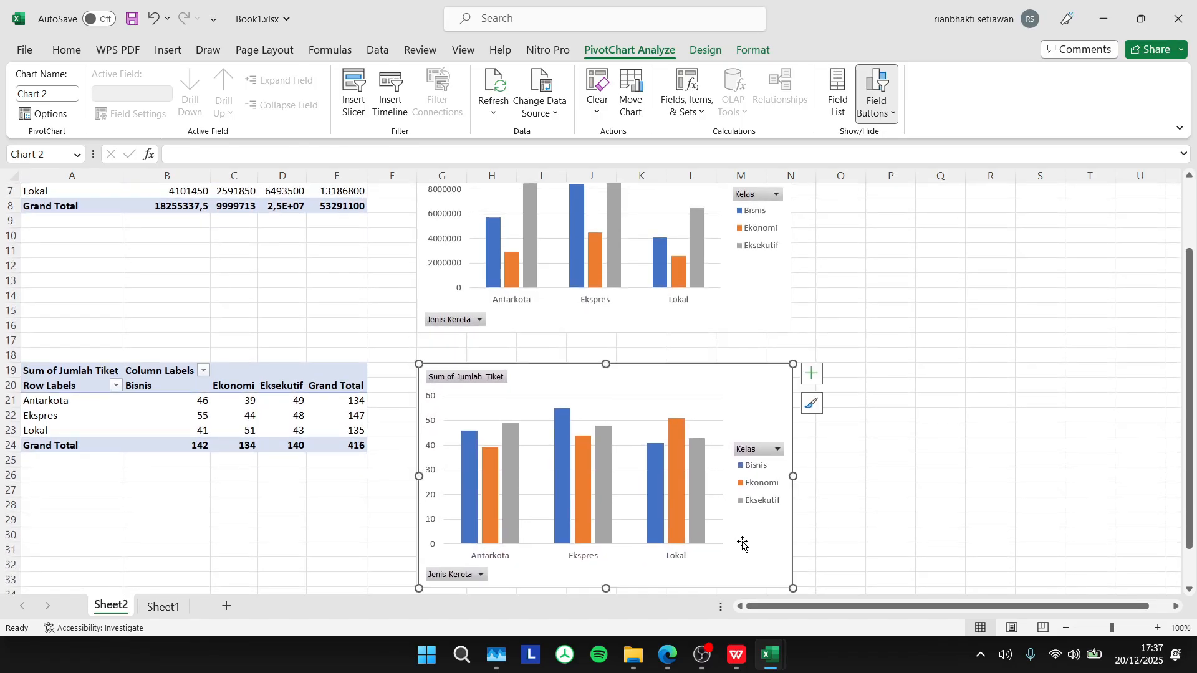
Step: Compare the Total Akhir and Jumlah Tiket PivotCharts on Sheet2
{"action": "scroll", "coordinate": [850, 342], "scroll_direction": "up", "scroll_amount": 2}
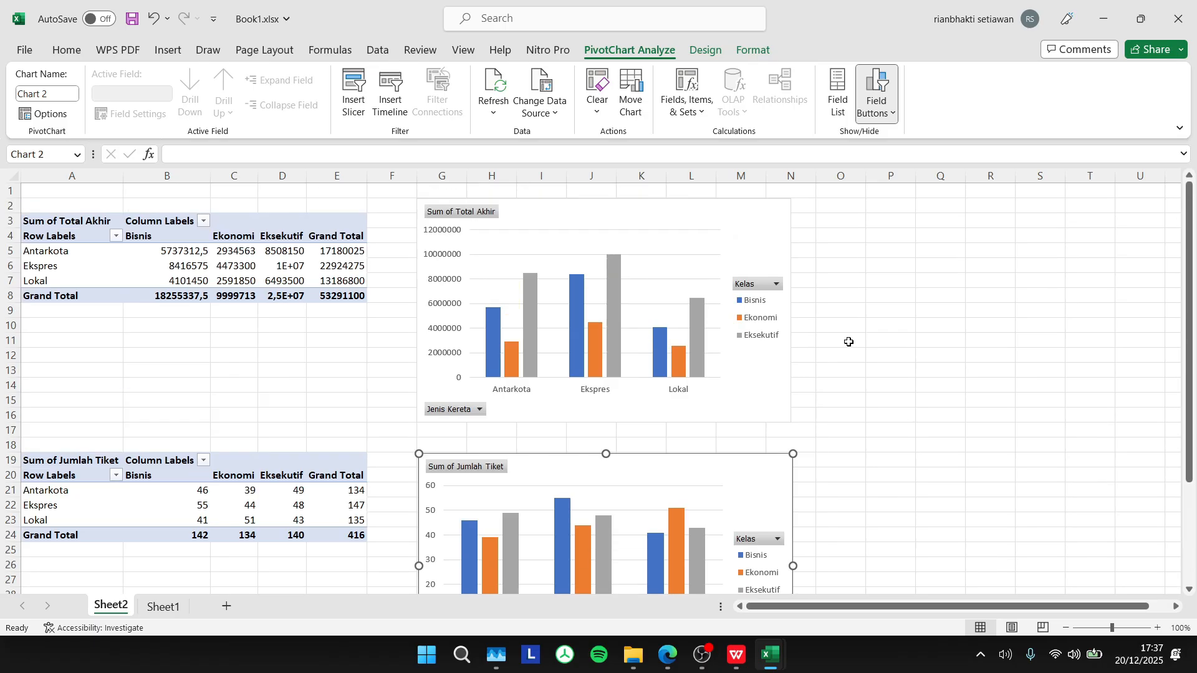
{"action": "left_click", "coordinate": [571, 234]}
{"action": "scroll", "coordinate": [657, 457], "scroll_direction": "down", "scroll_amount": 1}
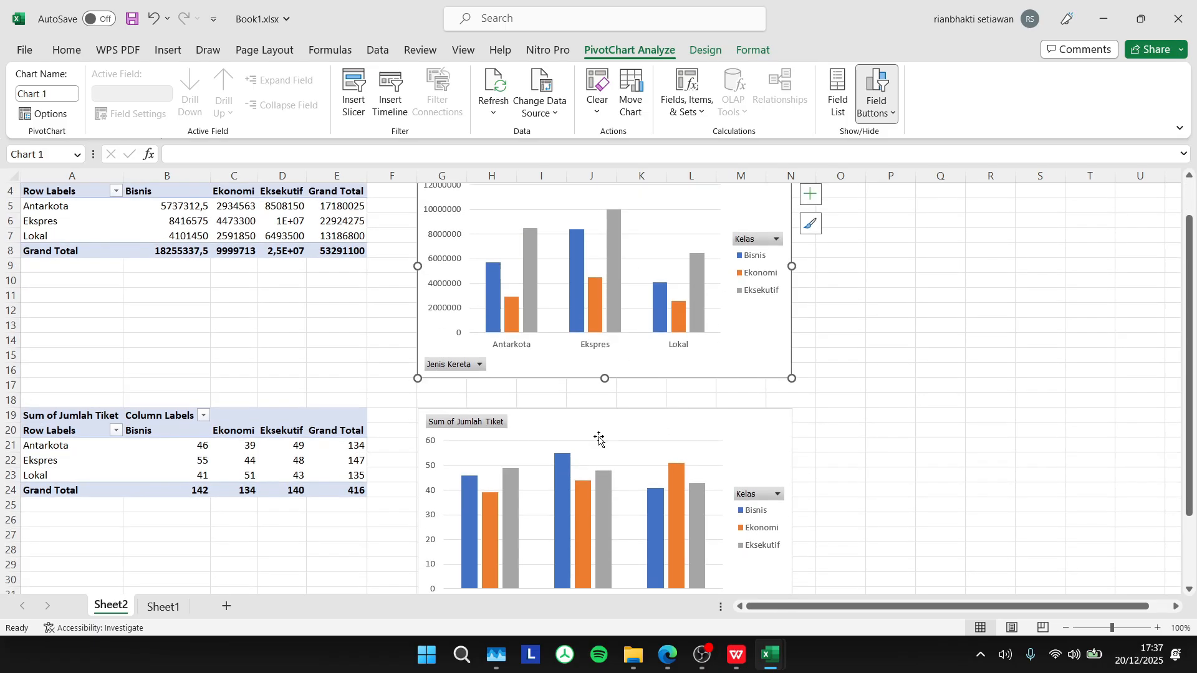
{"action": "left_click", "coordinate": [598, 435]}
{"action": "scroll", "coordinate": [671, 382], "scroll_direction": "up", "scroll_amount": 1}
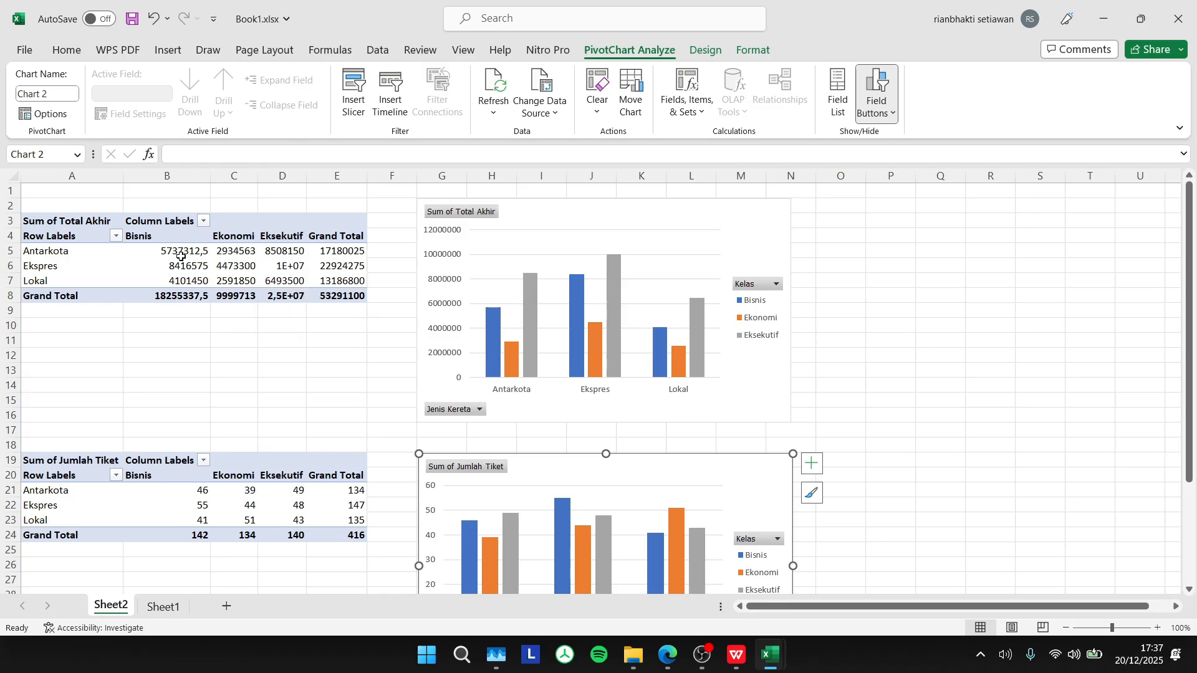
Step: Extract the source records behind the Antarkota Bisnis Total Akhir value to a new sheet, review them and return to Sheet2
{"action": "mouse_move", "coordinate": [181, 251]}
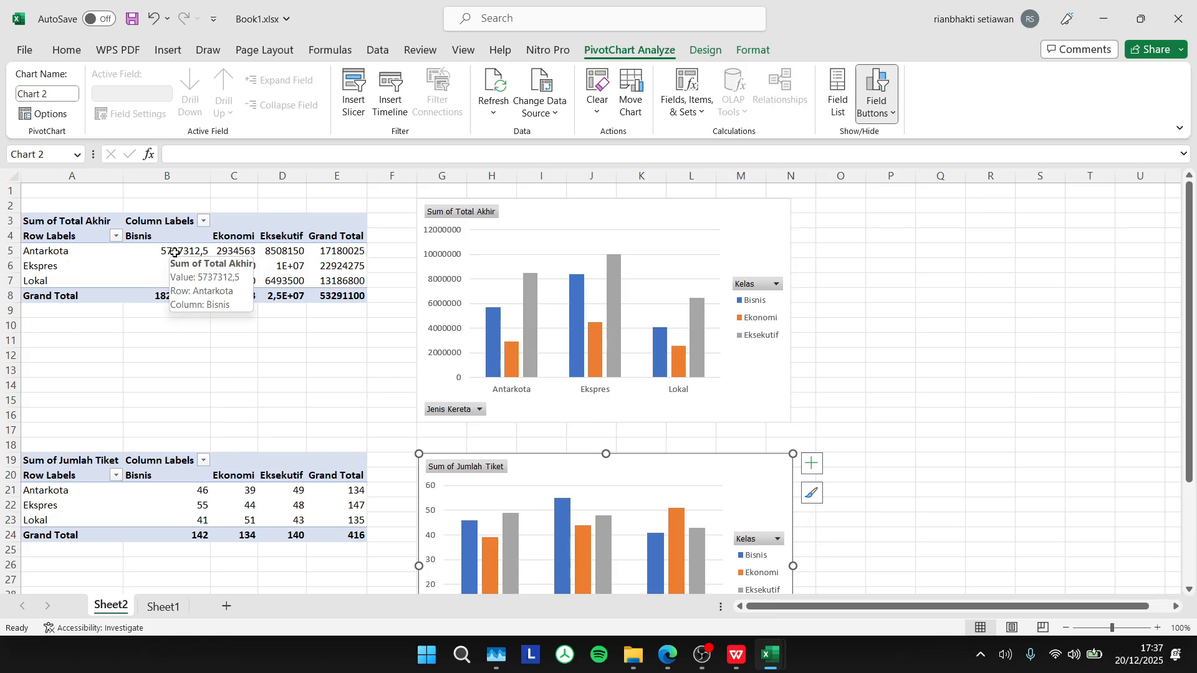
{"action": "double_click", "coordinate": [174, 253]}
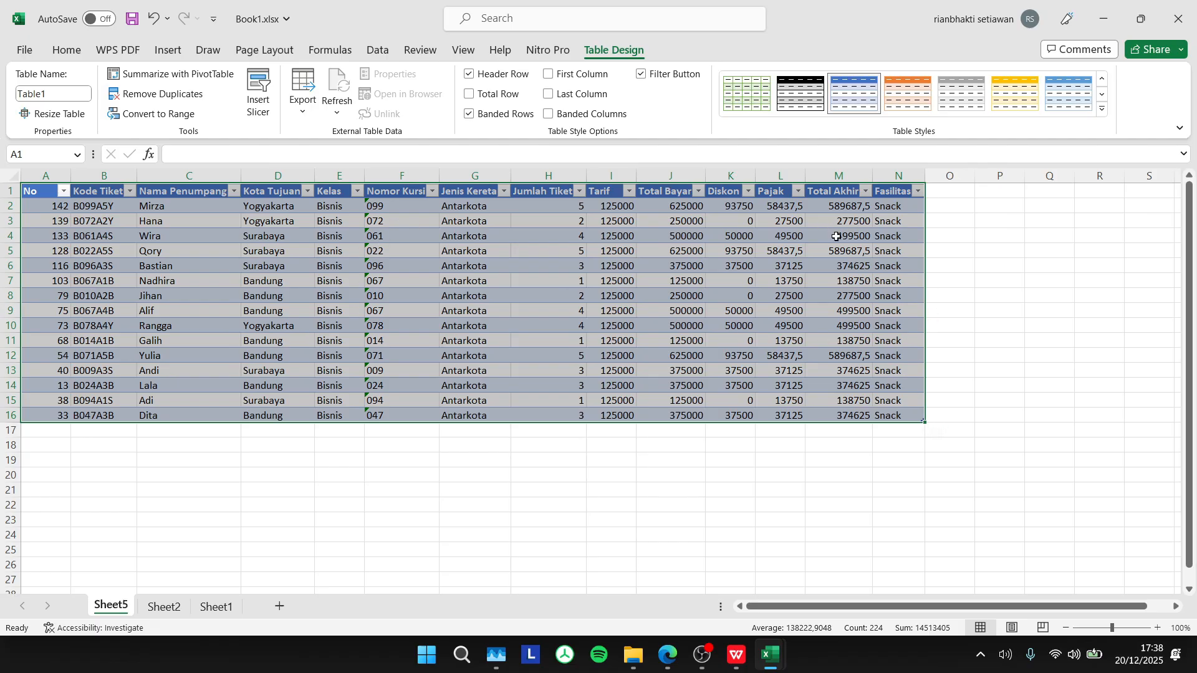
{"action": "left_click", "coordinate": [857, 247]}
{"action": "left_click", "coordinate": [880, 225]}
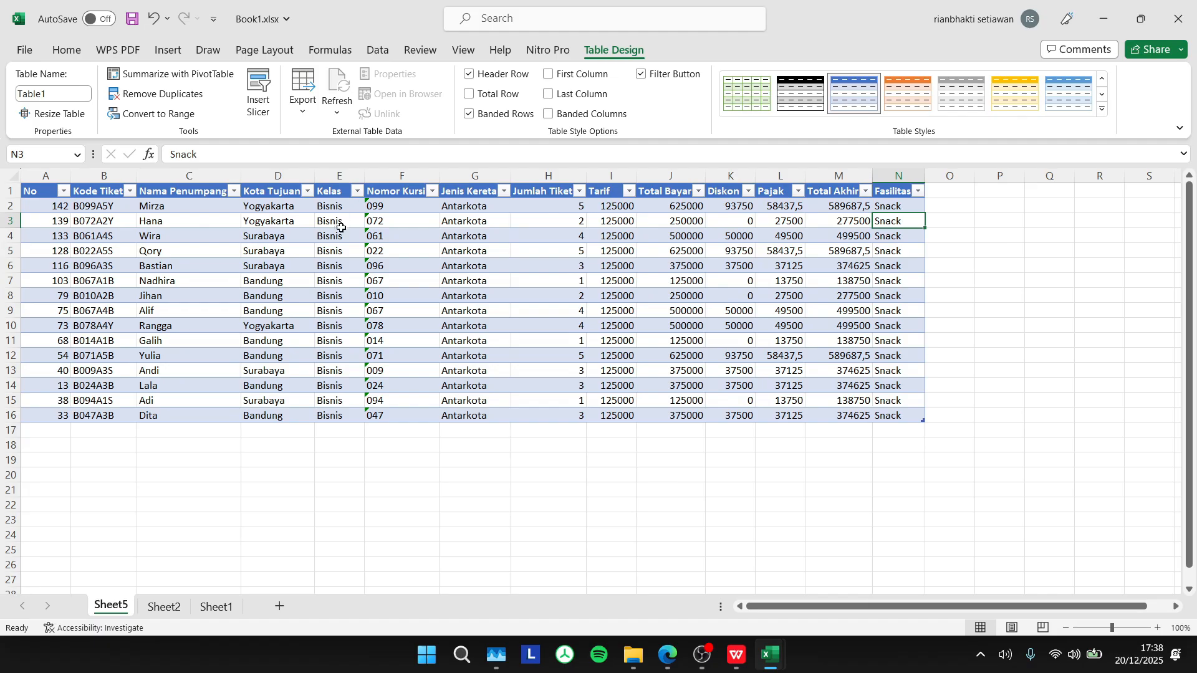
{"action": "left_click", "coordinate": [216, 606]}
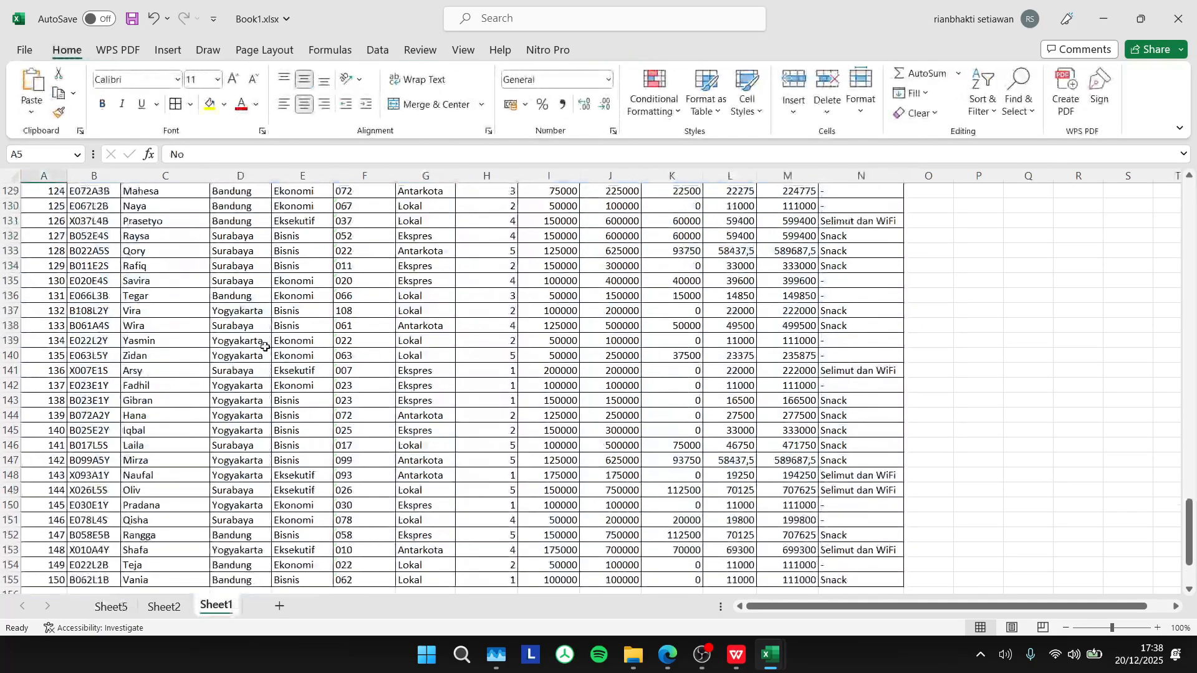
{"action": "left_click", "coordinate": [164, 607]}
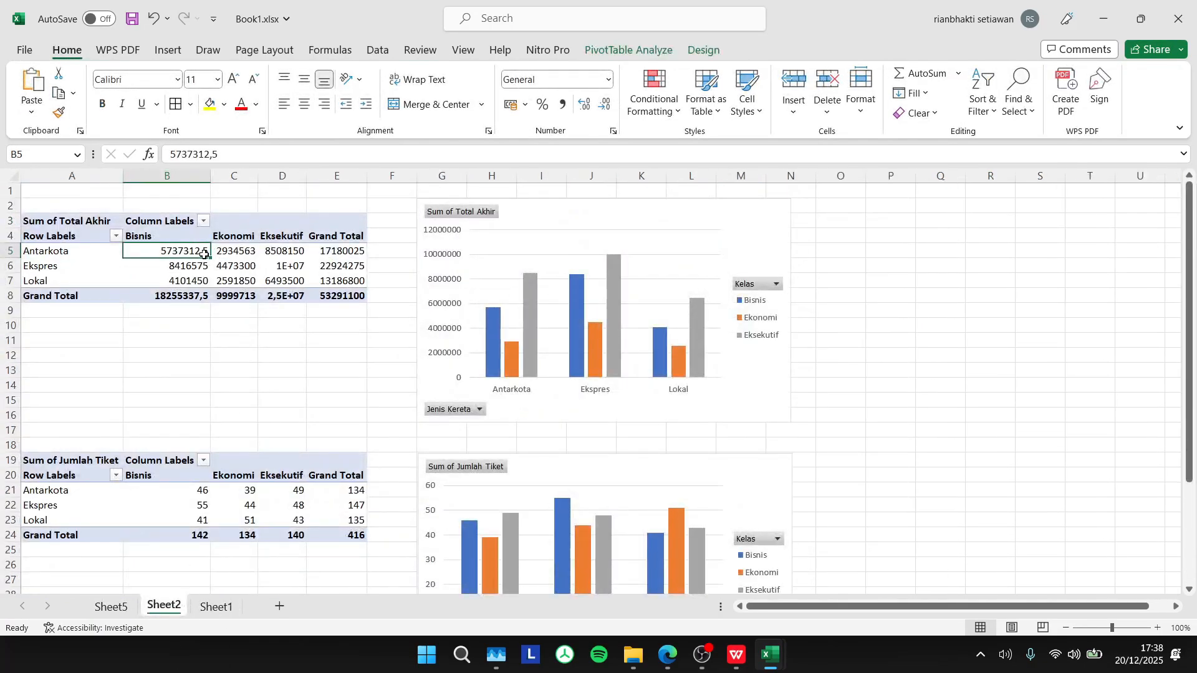
Step: Extract the source records behind the Lokal grand total of Total Akhir to a new sheet, check their Jenis Kereta column and return to Sheet2
{"action": "double_click", "coordinate": [349, 280]}
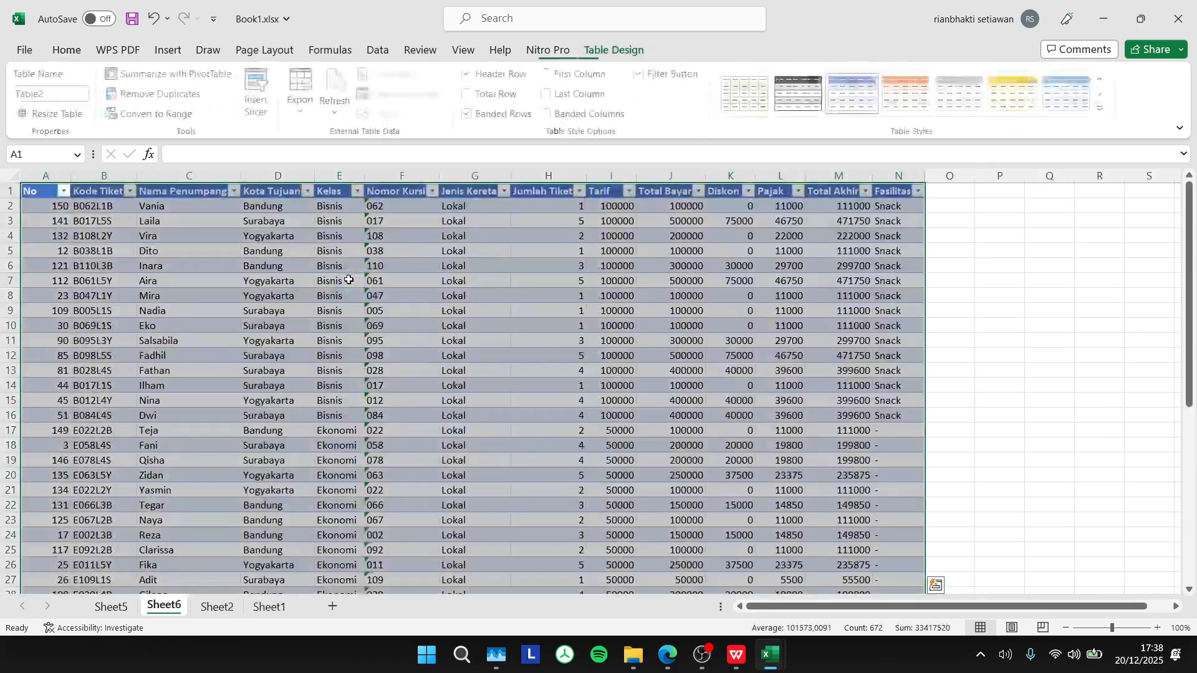
{"action": "scroll", "coordinate": [350, 302], "scroll_direction": "down", "scroll_amount": 5}
{"action": "scroll", "coordinate": [350, 301], "scroll_direction": "down", "scroll_amount": 3}
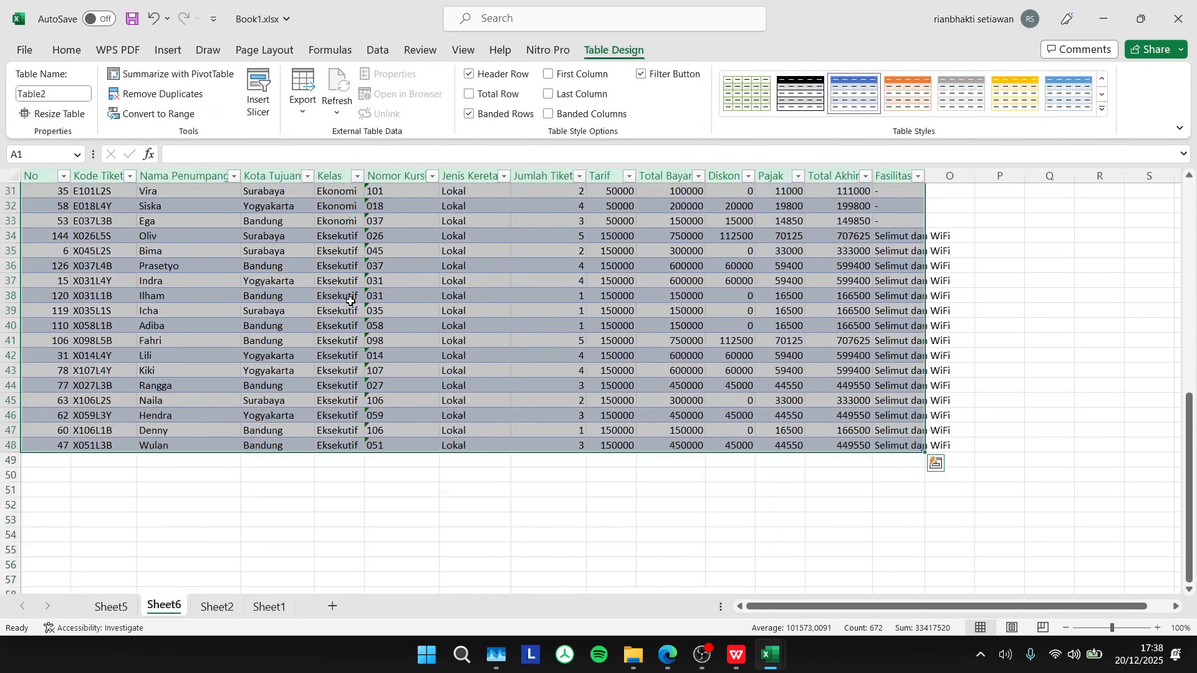
{"action": "scroll", "coordinate": [351, 301], "scroll_direction": "up", "scroll_amount": 10}
{"action": "left_click", "coordinate": [378, 265]}
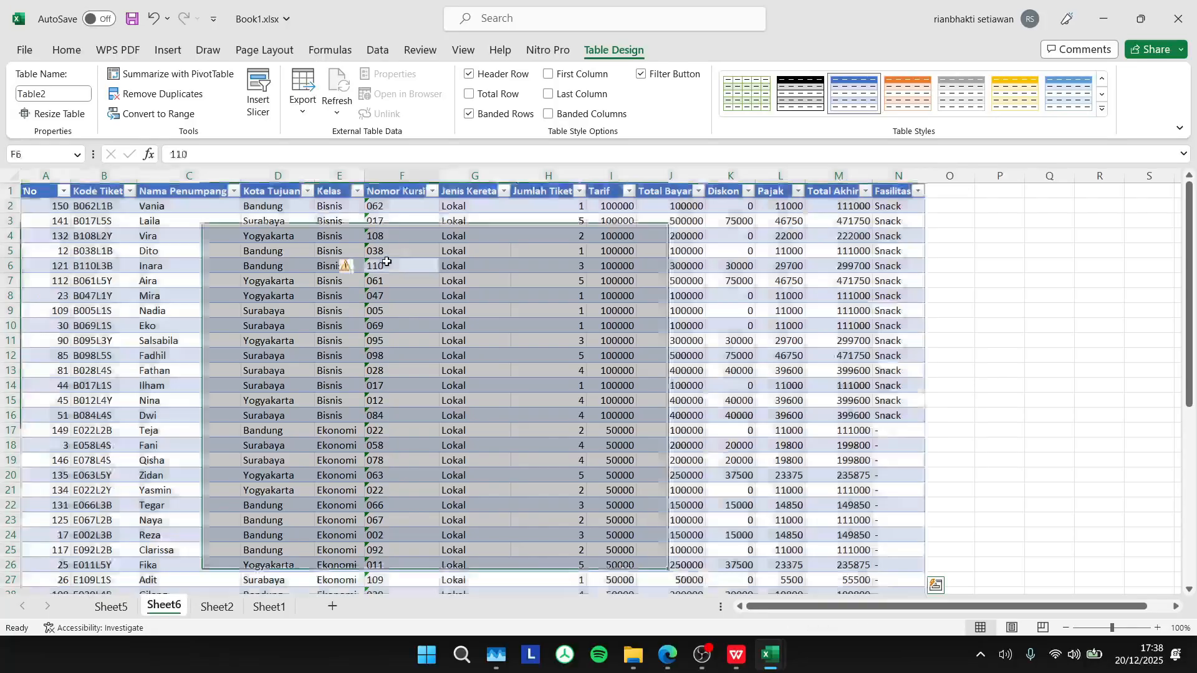
{"action": "left_click", "coordinate": [337, 218]}
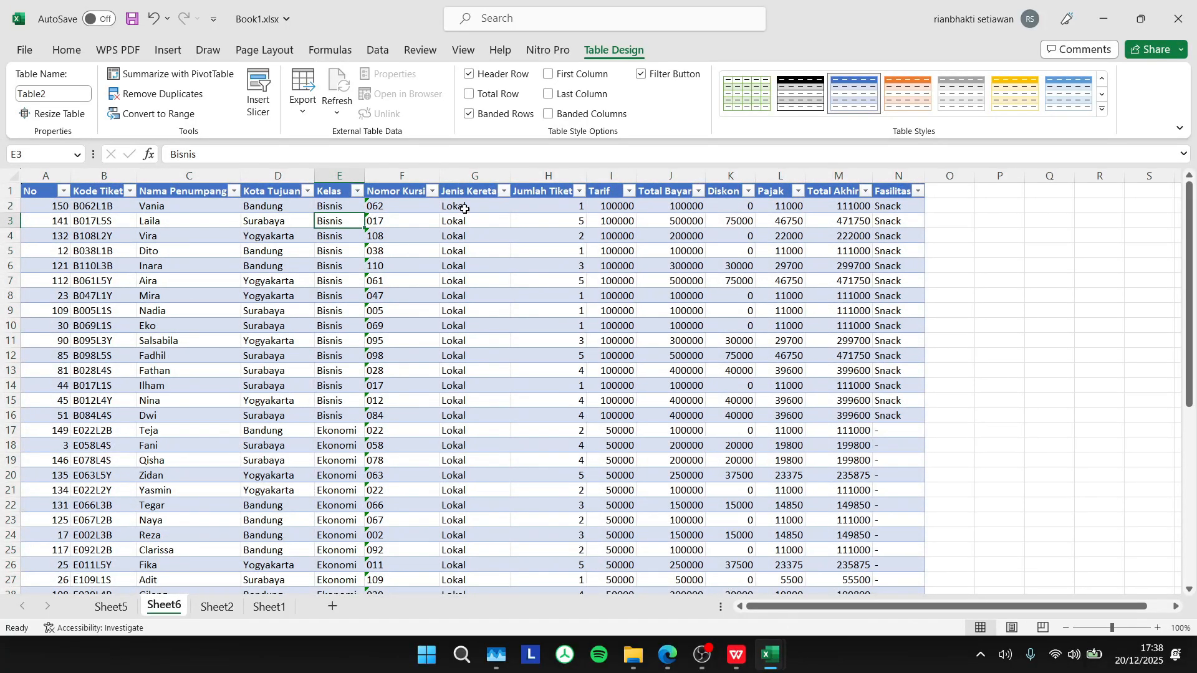
{"action": "left_click_drag", "start_coordinate": [461, 208], "coordinate": [511, 570]}
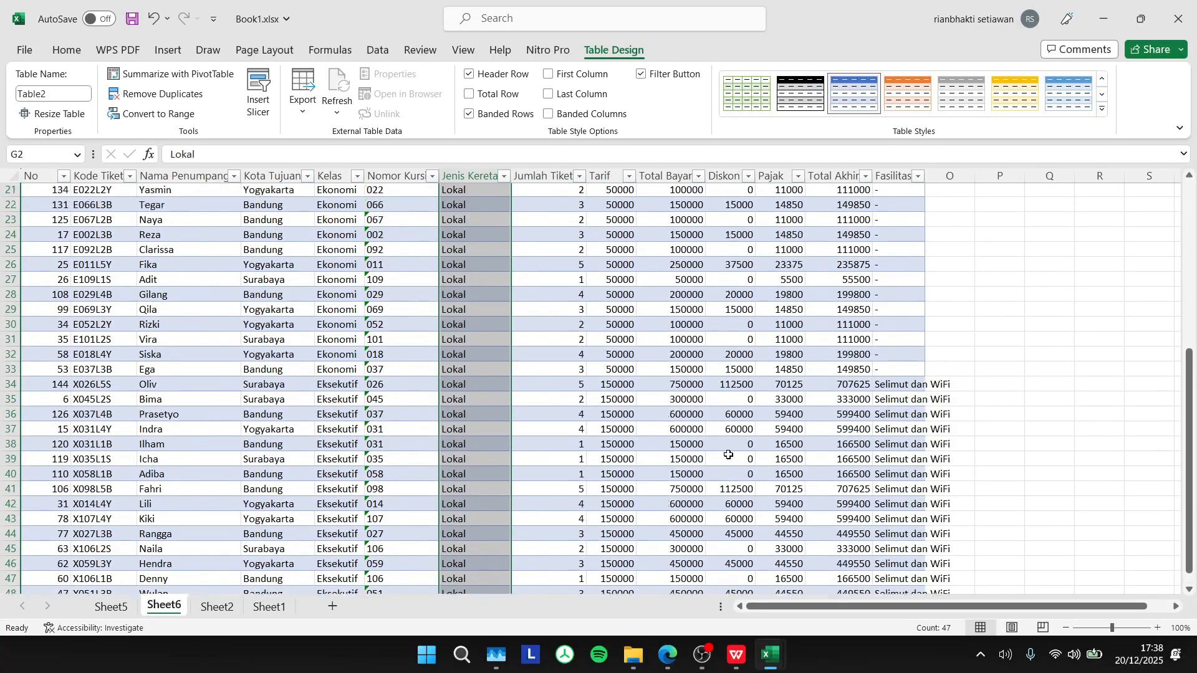
{"action": "left_click", "coordinate": [228, 607]}
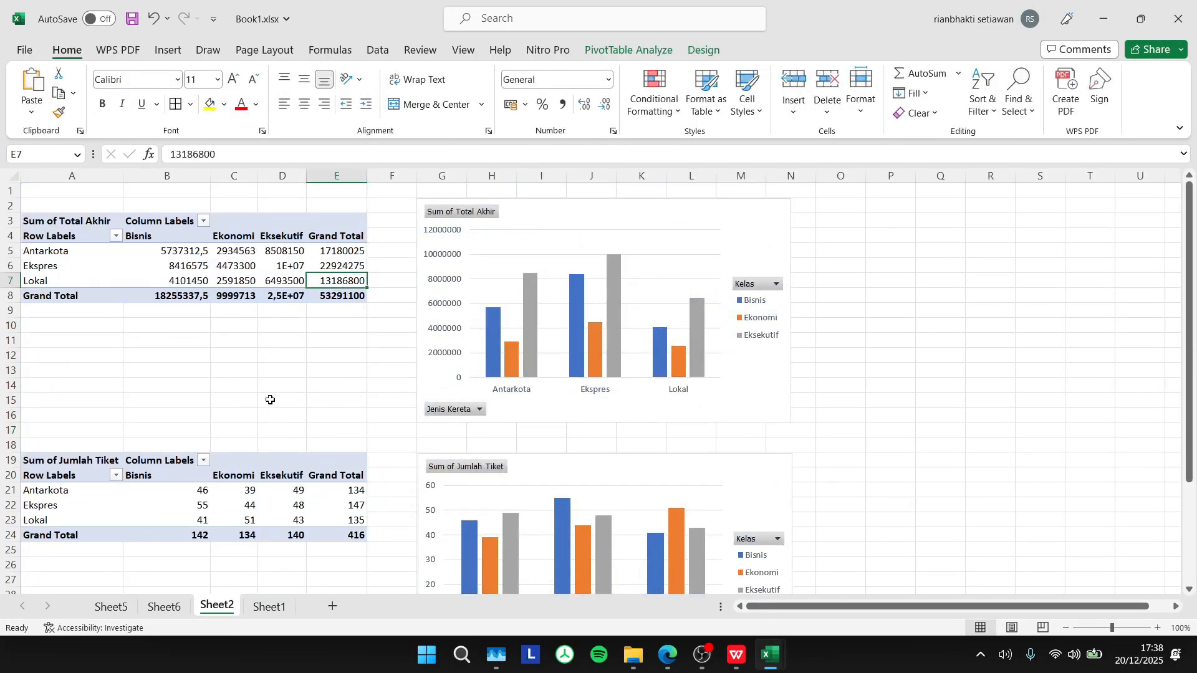